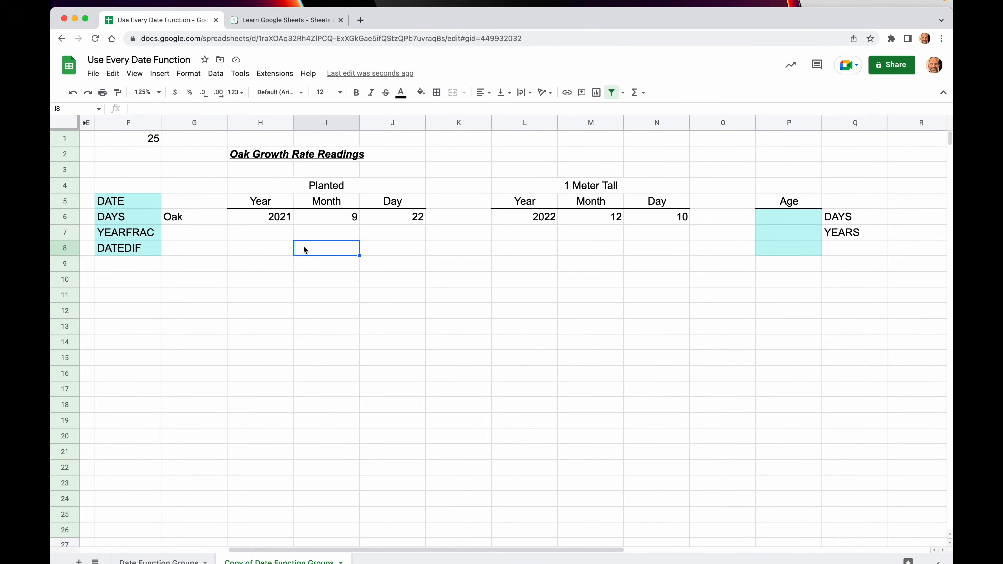
- Examine the oak's Planted and 1 Meter Tall year, month and day cells in row 6
left_click_drag(257, 161, 311, 197)
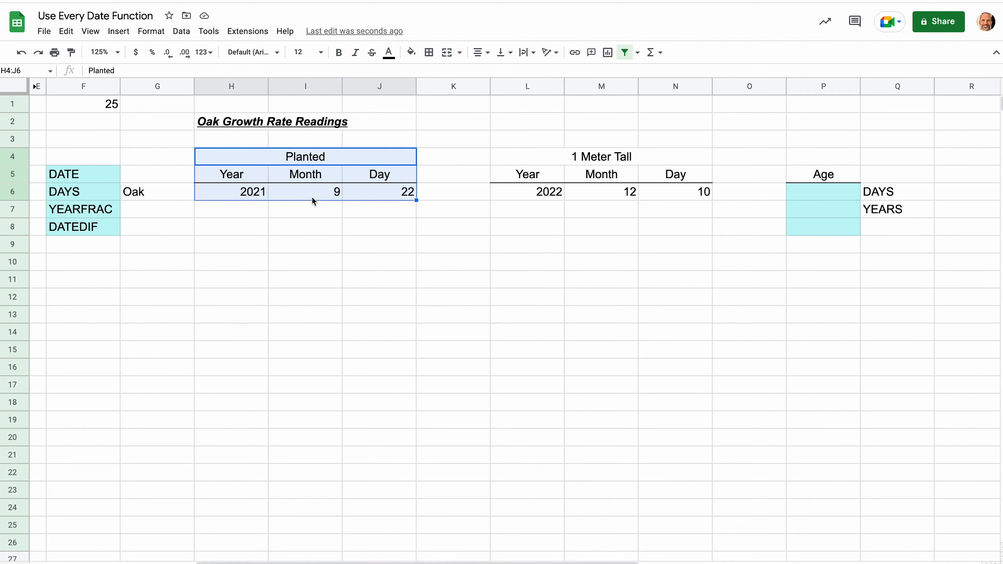
left_click(313, 199)
left_click(381, 197)
left_click(322, 197)
left_click(257, 195)
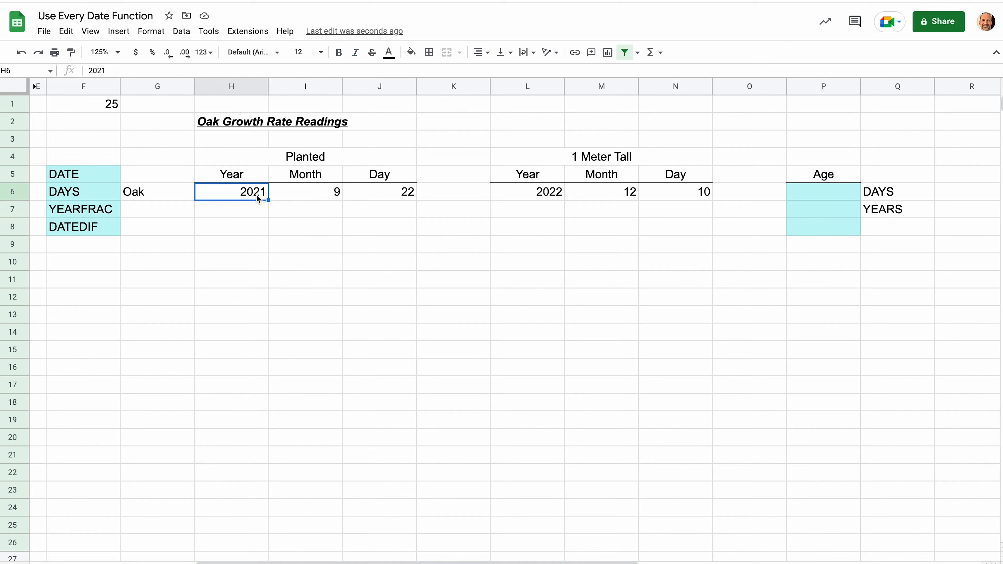
left_click(383, 200)
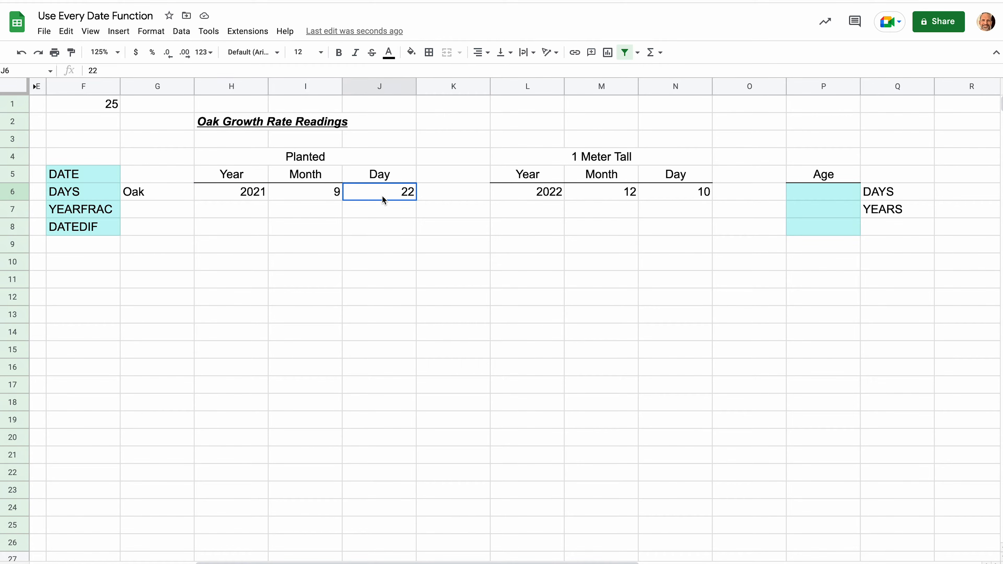
left_click(336, 201)
left_click(267, 197)
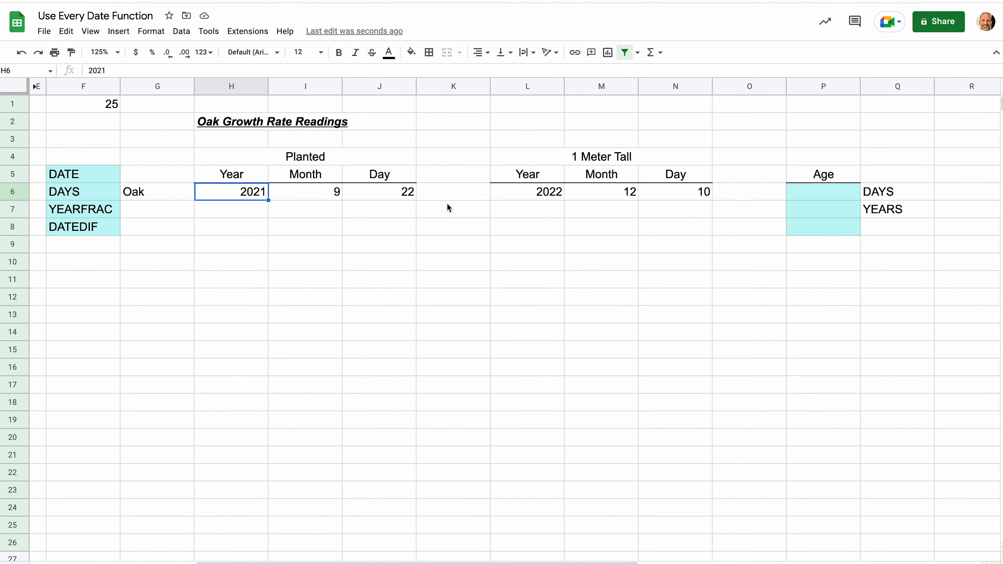
left_click_drag(535, 192, 640, 199)
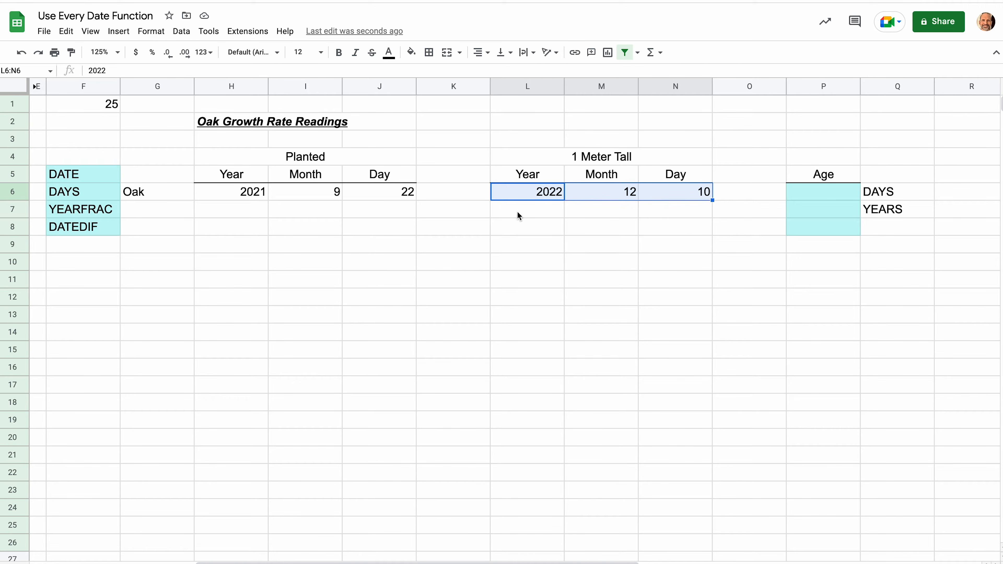
left_click(348, 215)
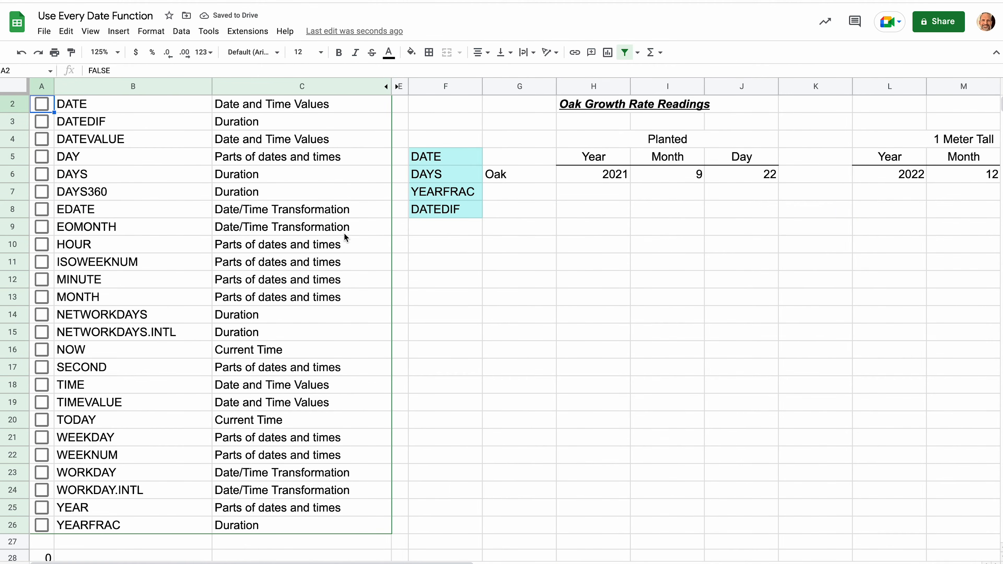
- Mark the DATE and DAYS functions as used in the Date and Time Functions checklist
scroll(344, 237, "up", 1)
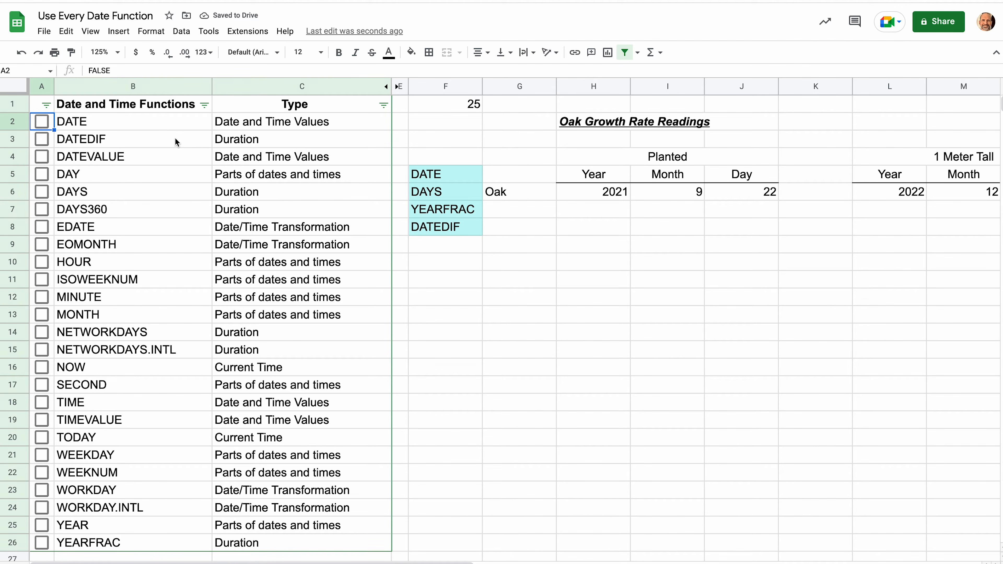
left_click(147, 125)
left_click(234, 126)
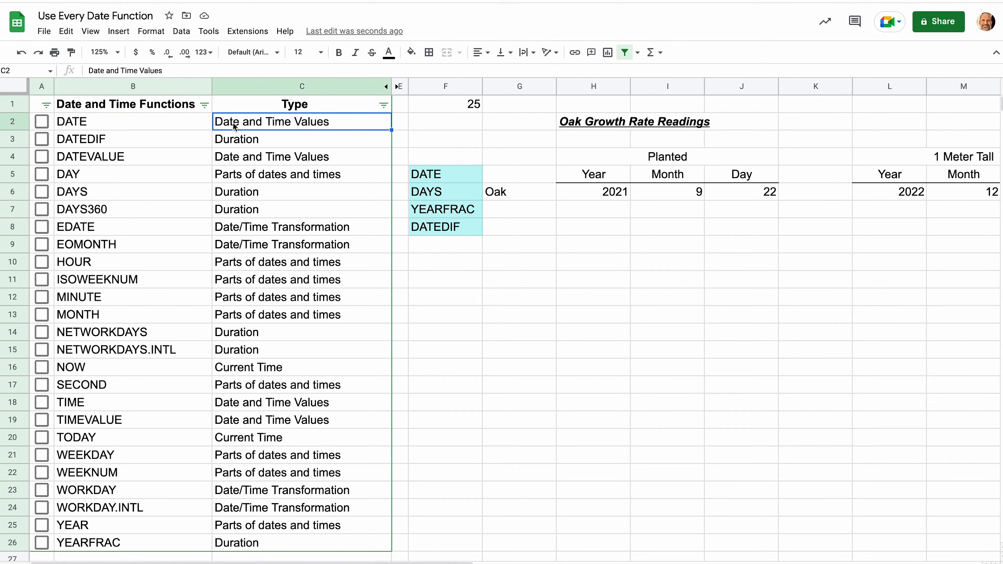
left_click(41, 121)
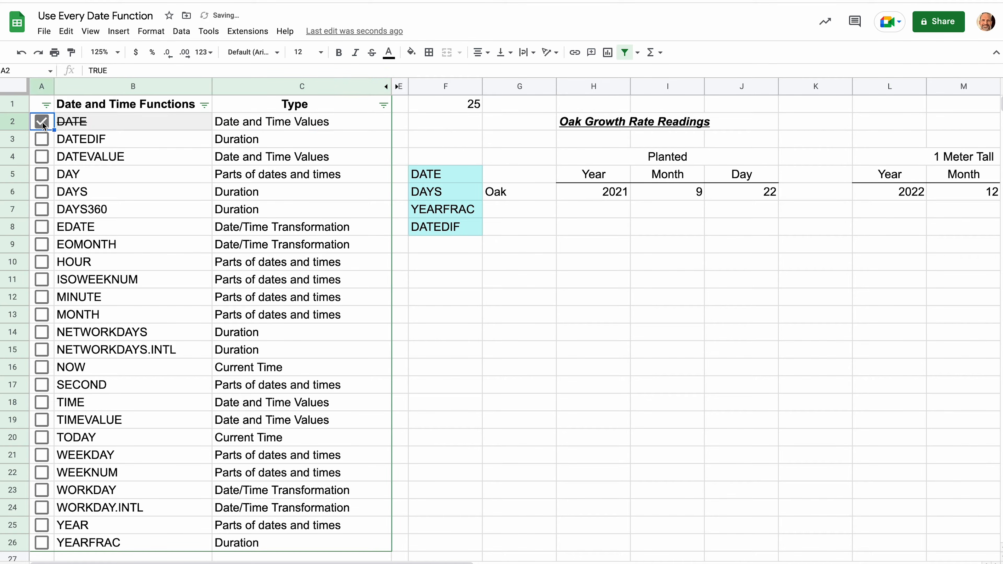
left_click(95, 192)
left_click(252, 193)
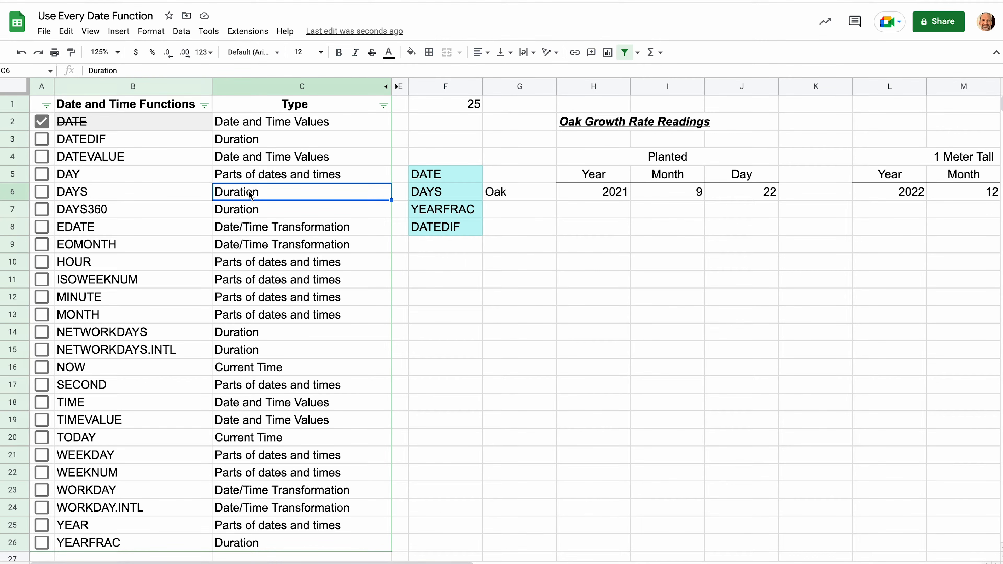
left_click(42, 192)
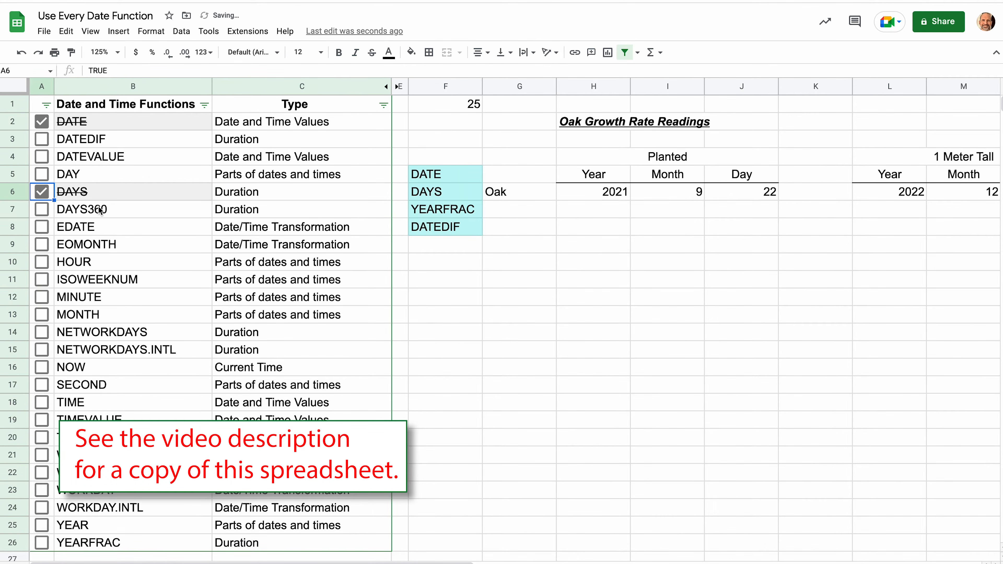
- Enter =DATE(L6,M6,N6) in cell M8 to build a date from the 1 Meter Tall year, month and day
scroll(101, 209, "right", 5)
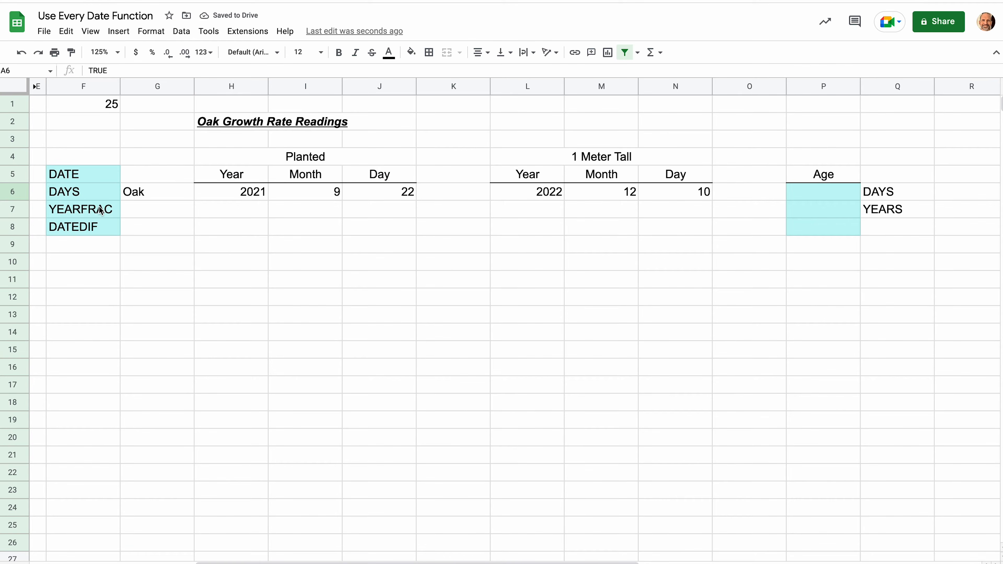
left_click(597, 228)
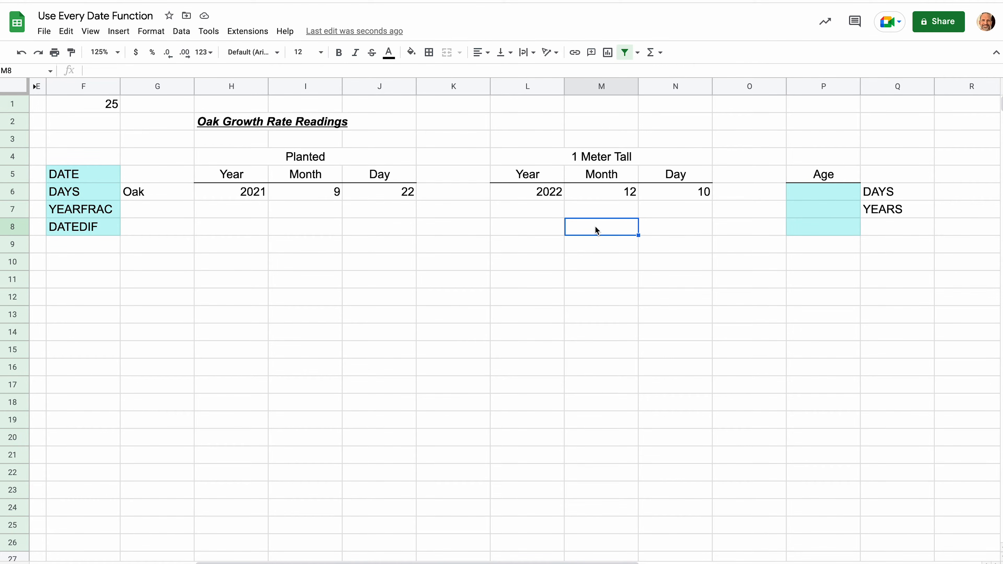
type("=D")
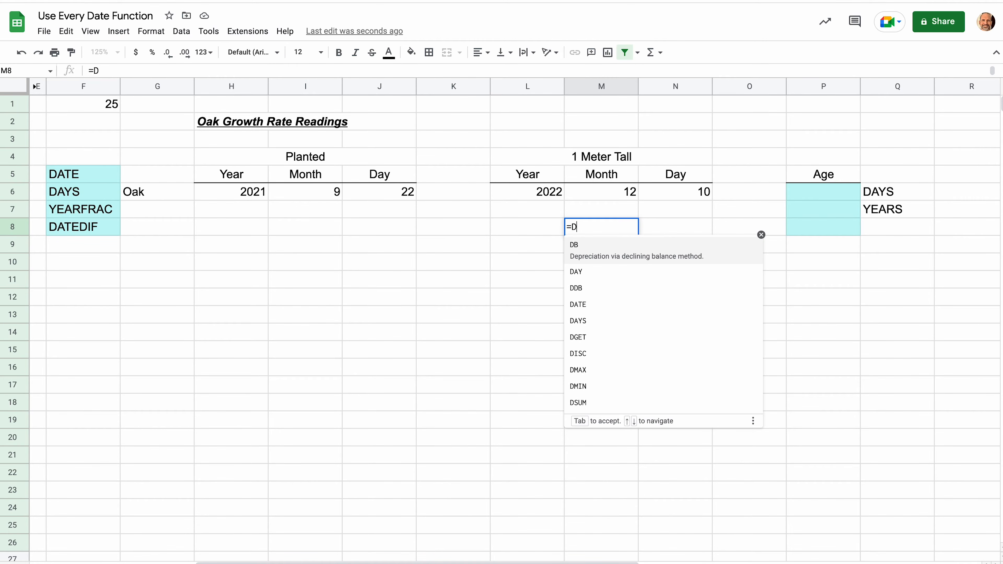
type("ATE")
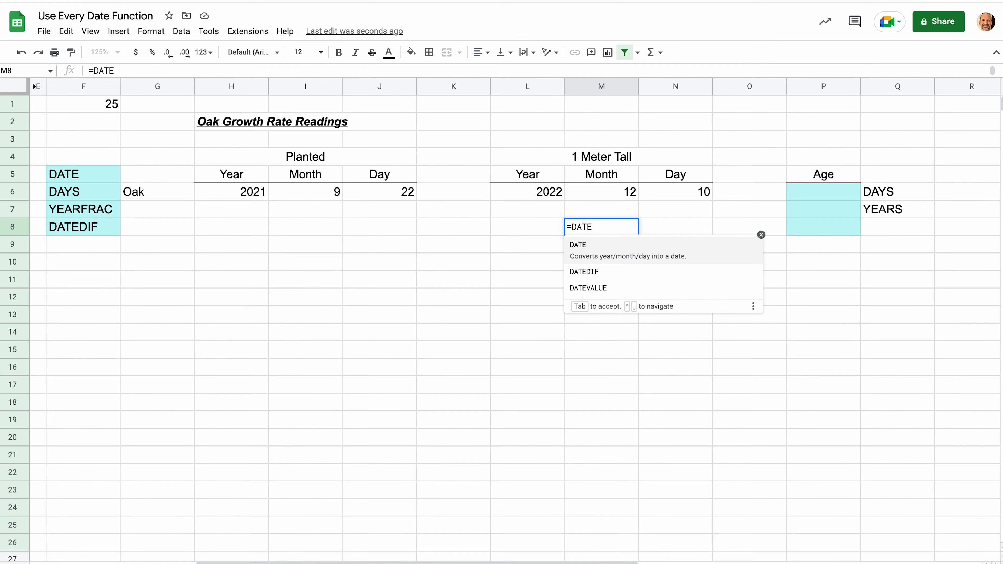
type("(")
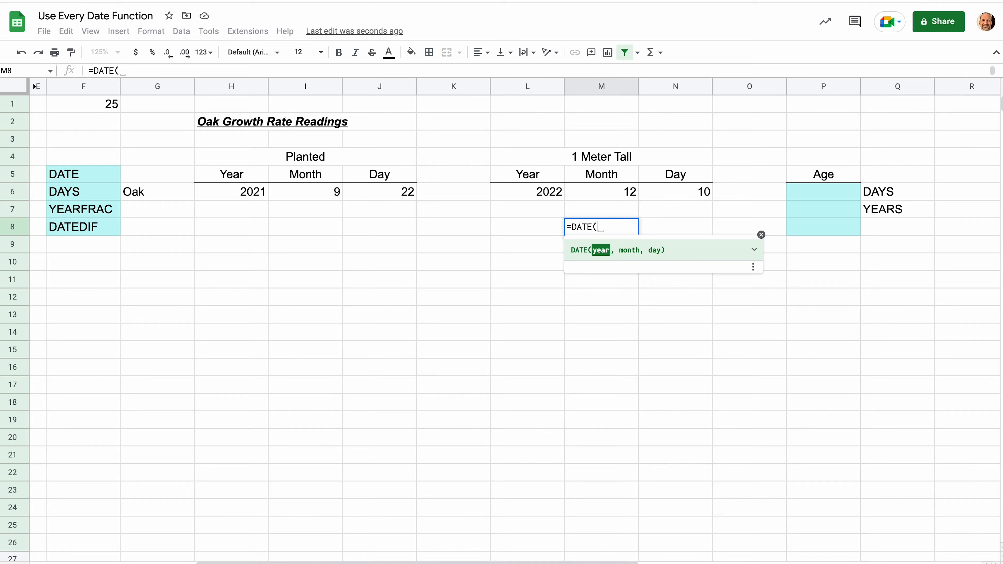
left_click(553, 194)
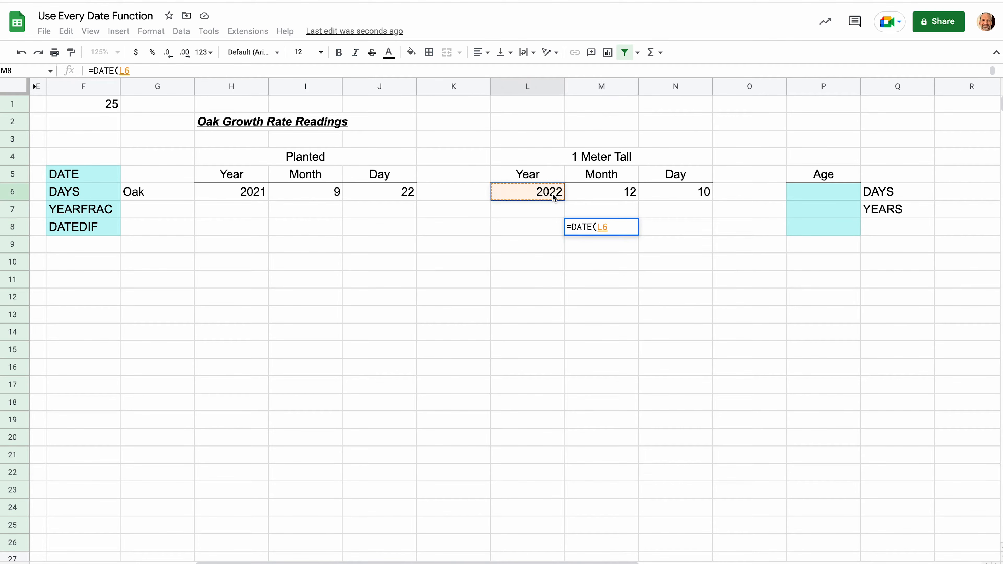
type(",")
left_click(584, 191)
type(",")
left_click(682, 199)
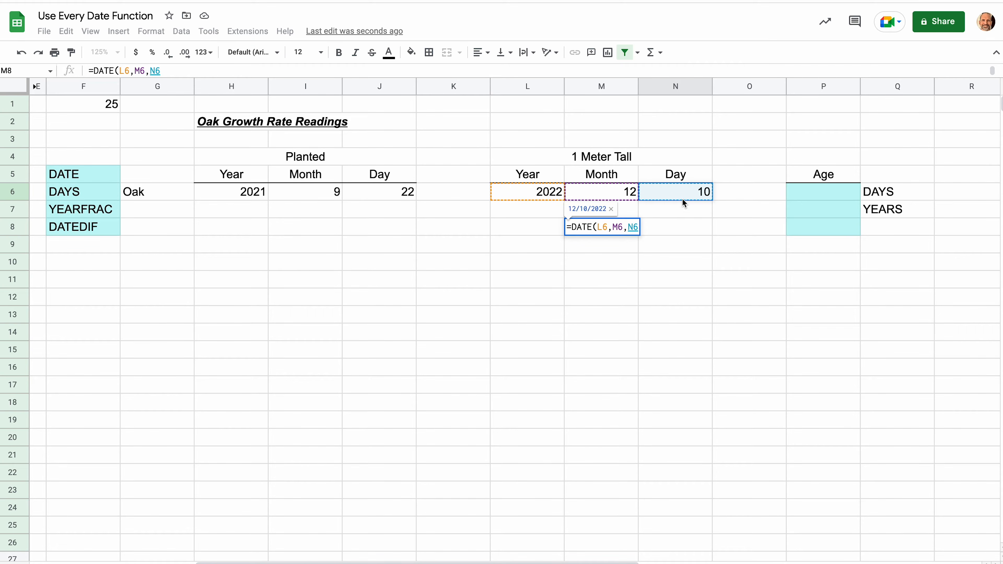
type(")")
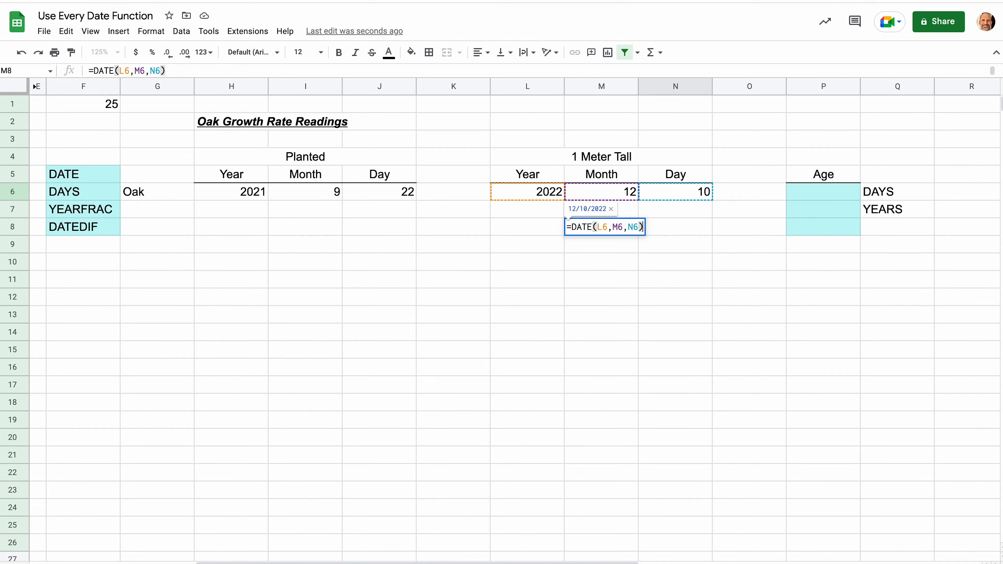
key("Return")
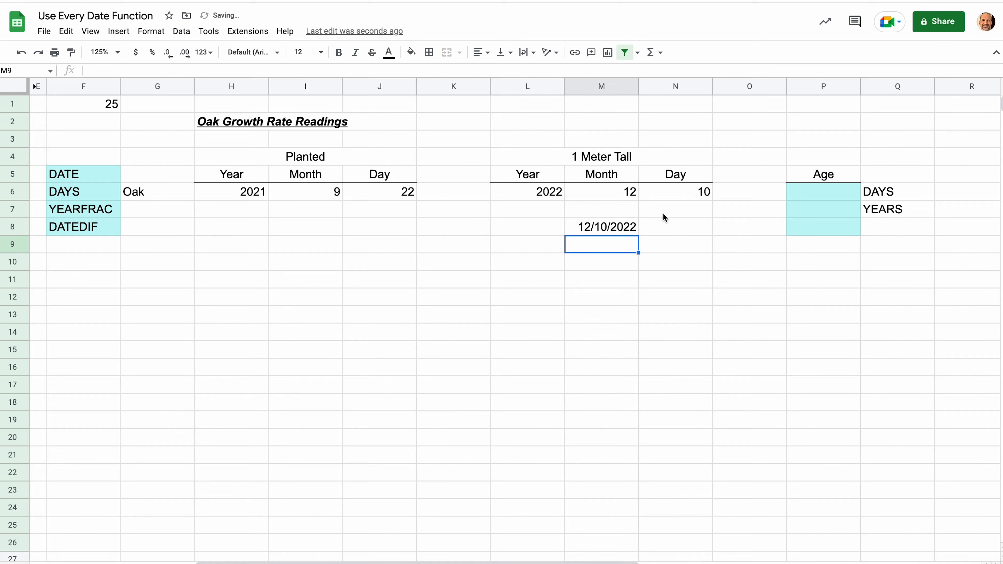
left_click(630, 227)
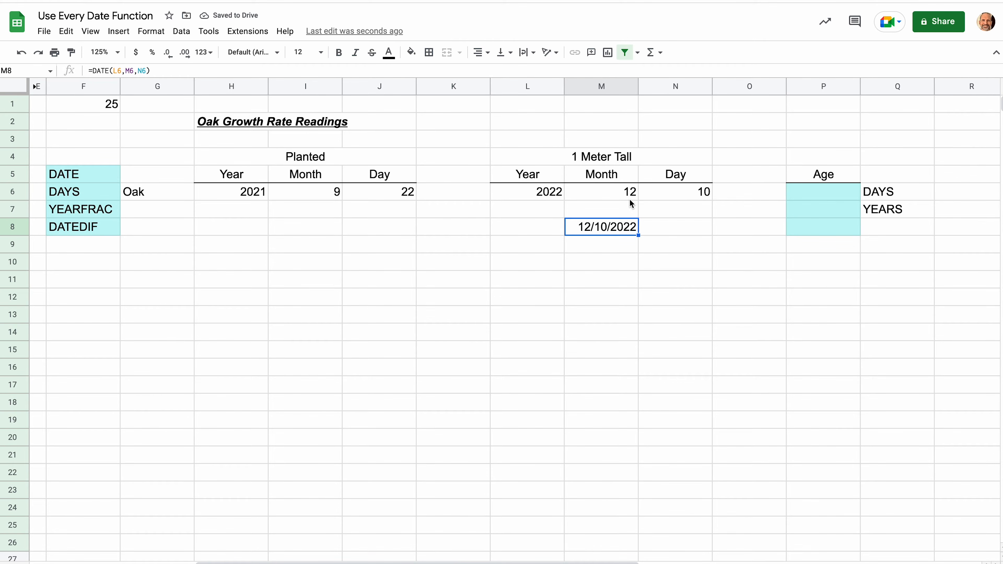
- Enter =ISDATE(M8) in cell M9 to test whether the built value is a date
left_click(591, 247)
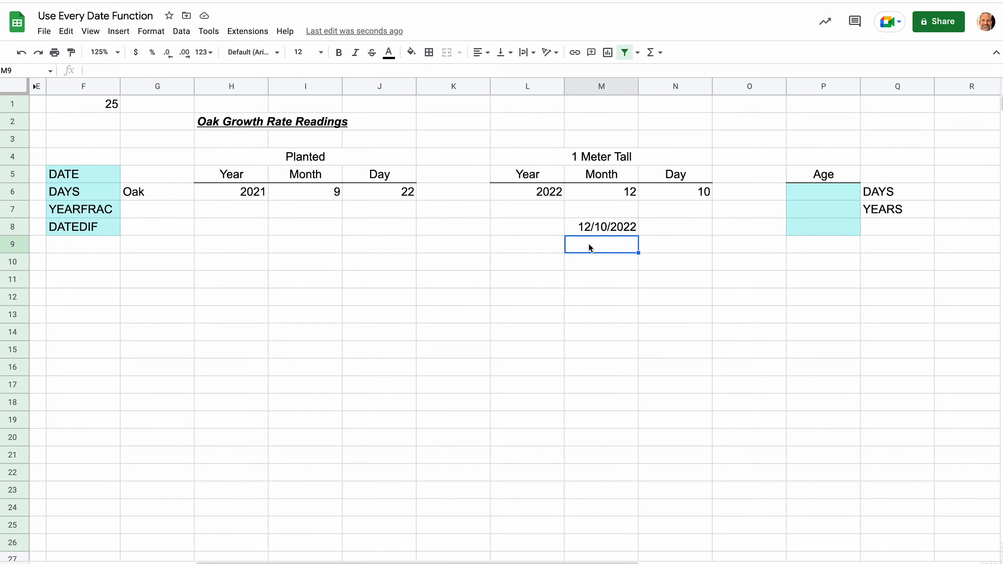
type("=")
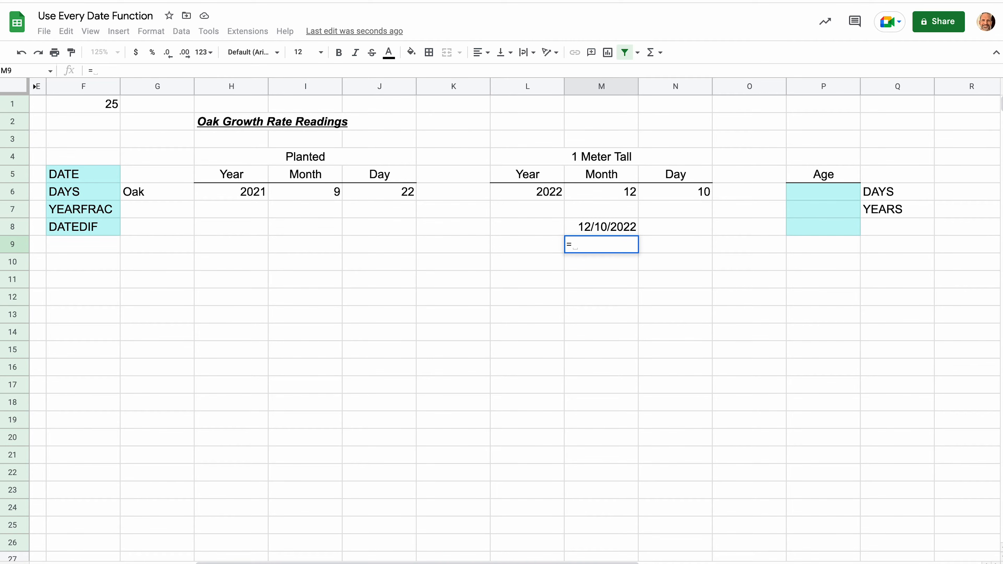
type("IS")
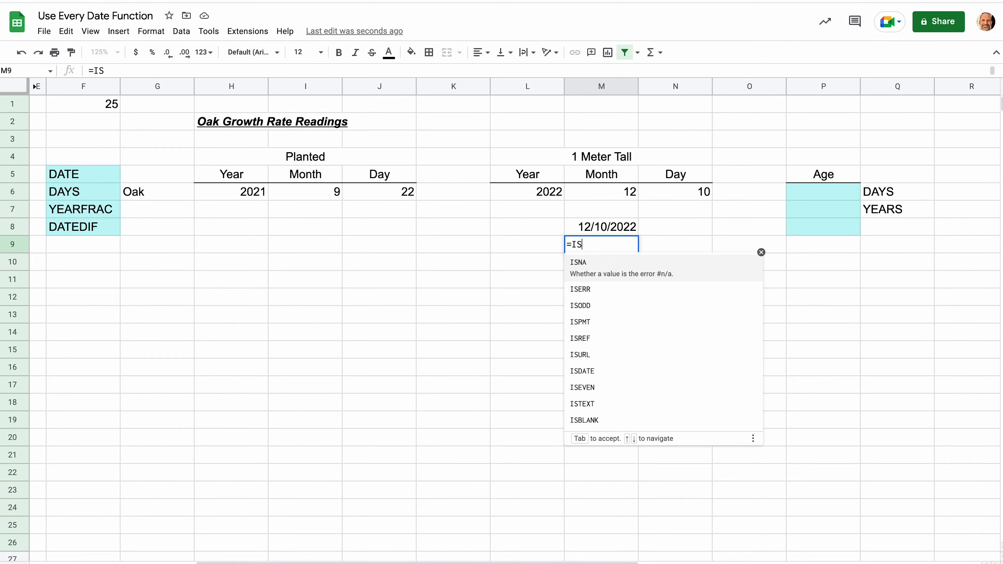
type("DA")
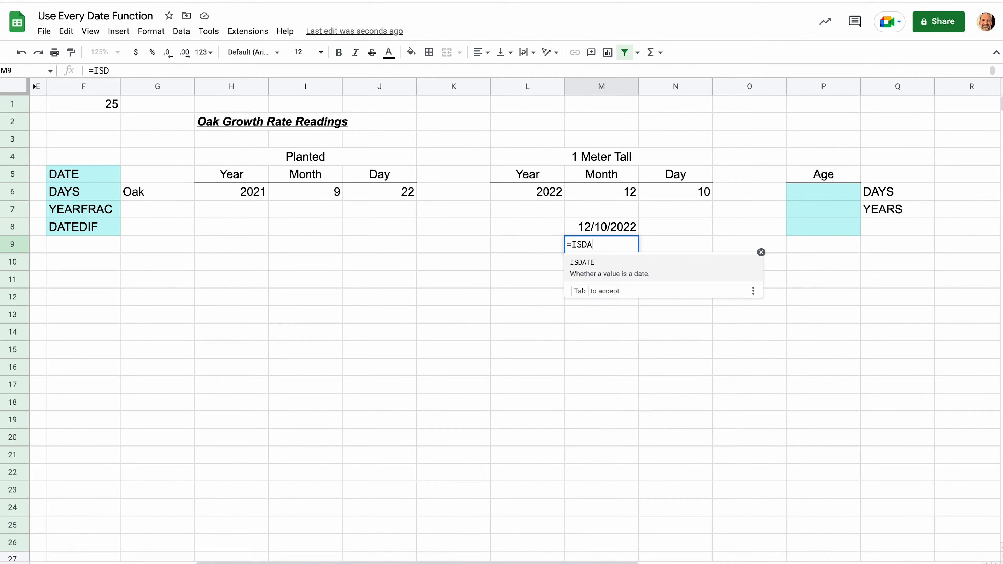
type("TE(")
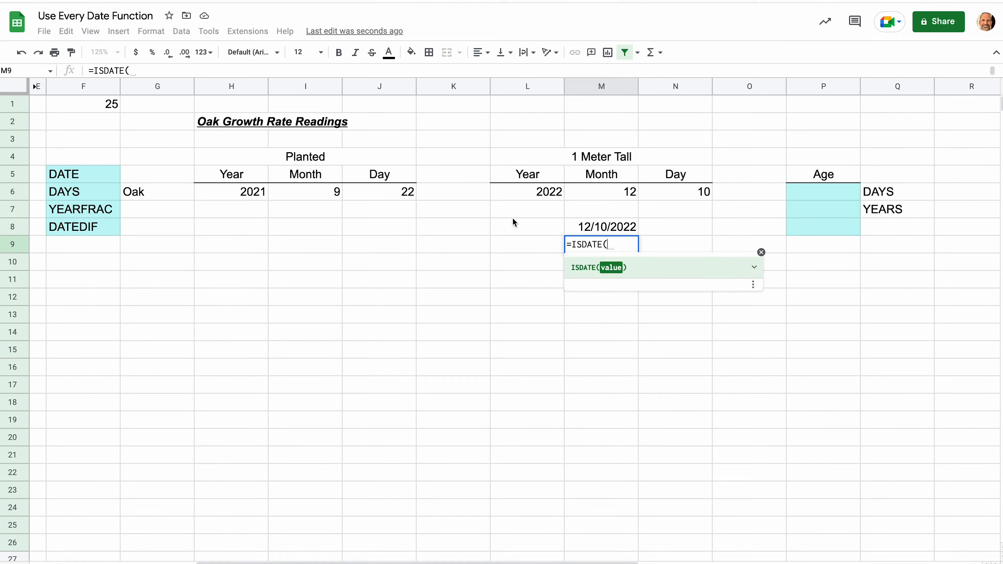
left_click(567, 221)
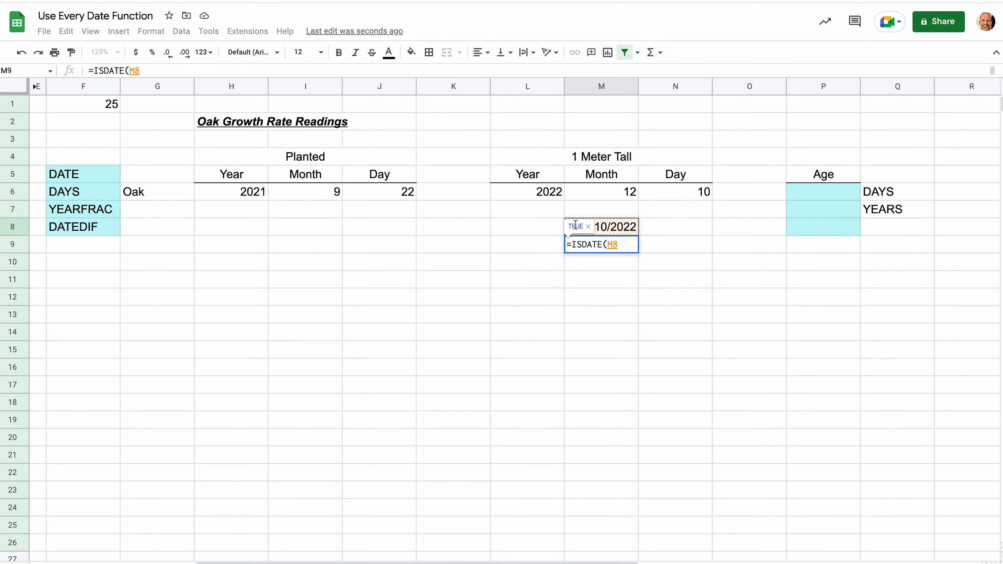
key("Return")
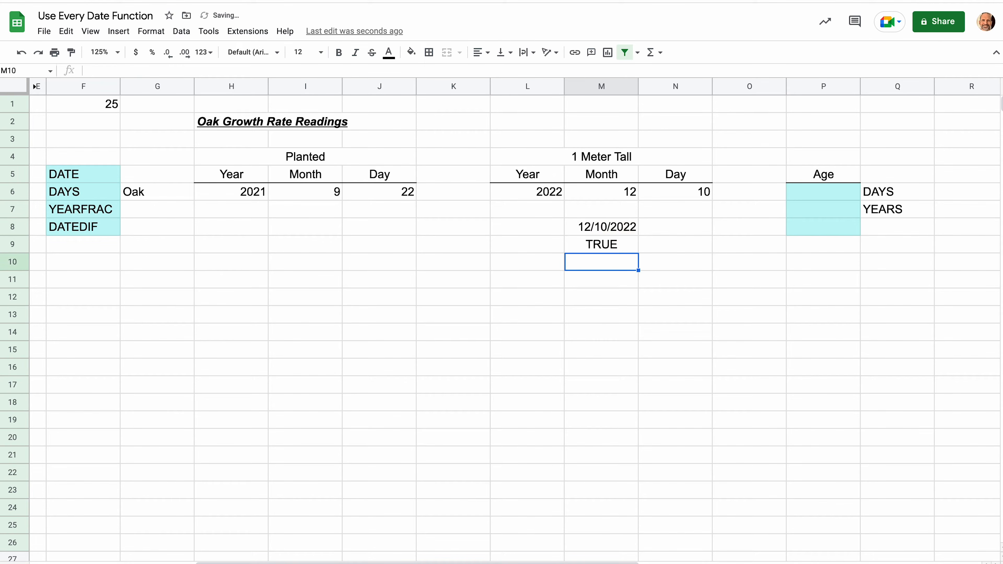
- Change the ISDATE formula in M9 to reference the month cell M6
left_click(619, 247)
double_click(616, 245)
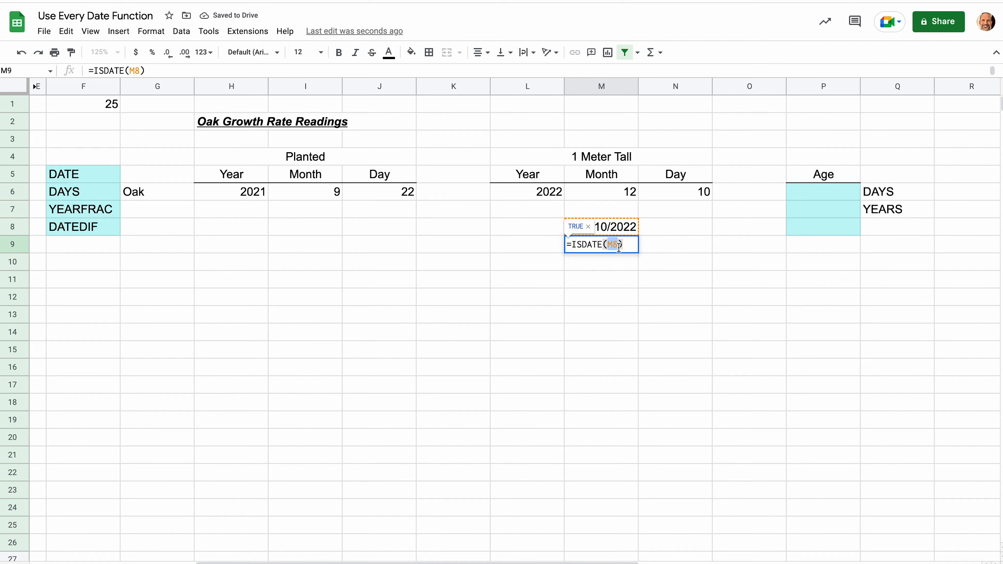
left_click(625, 198)
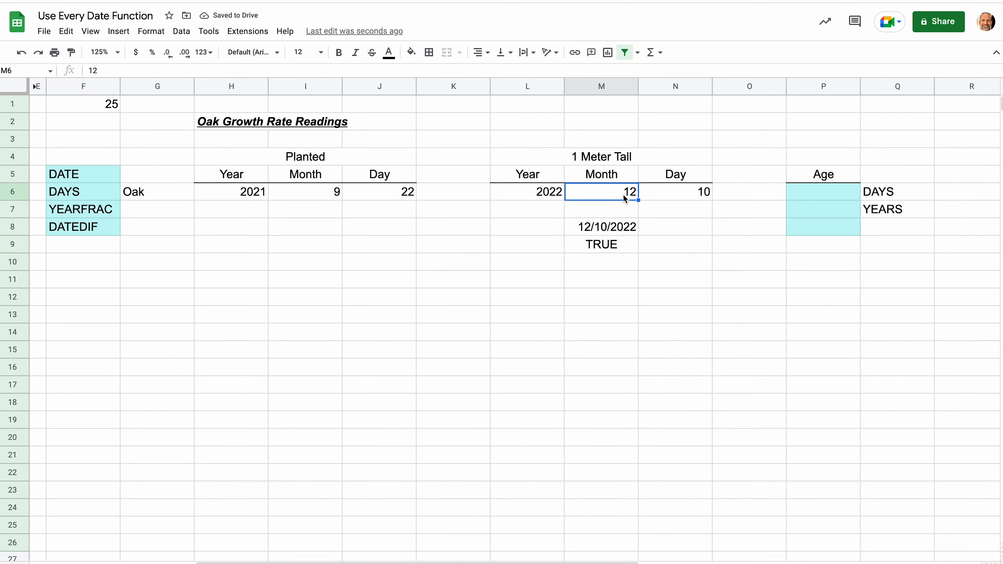
double_click(609, 240)
key("super+a")
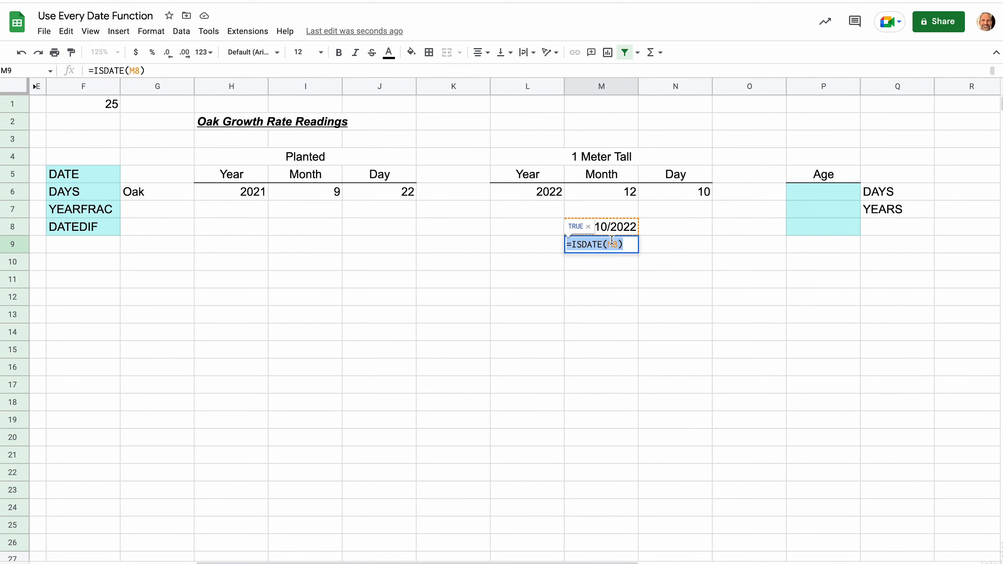
left_click(607, 243)
left_click_drag(607, 244, 619, 245)
type("M6")
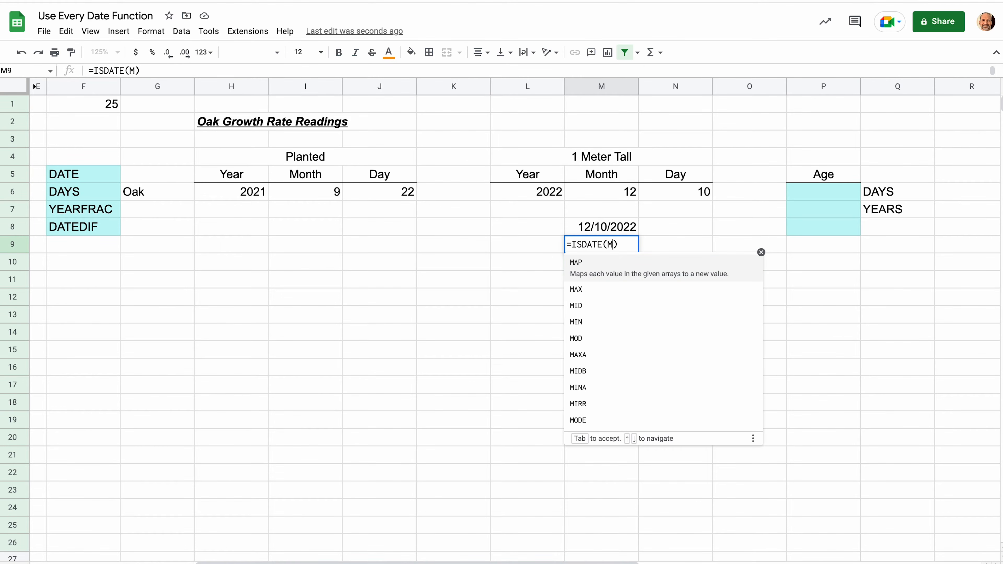
key("Return")
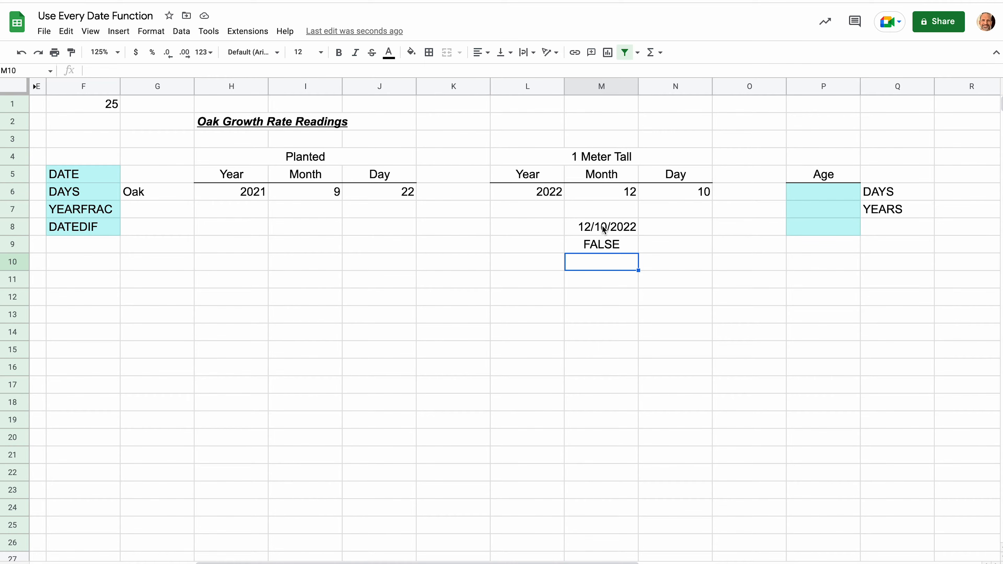
- Clear the test formulas from cells M8 to M10 and select M8
left_click_drag(604, 230, 606, 255)
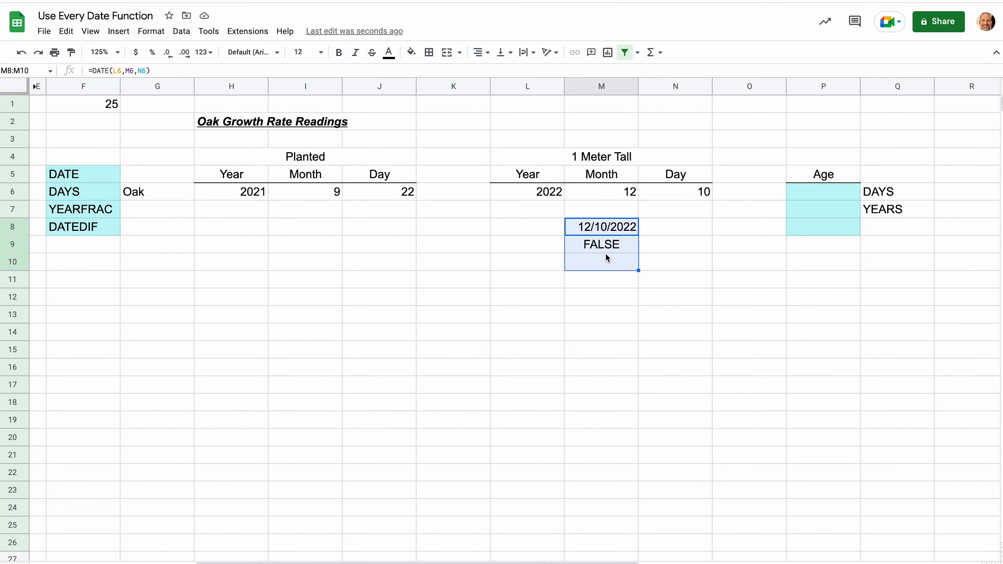
key("Delete")
left_click(584, 224)
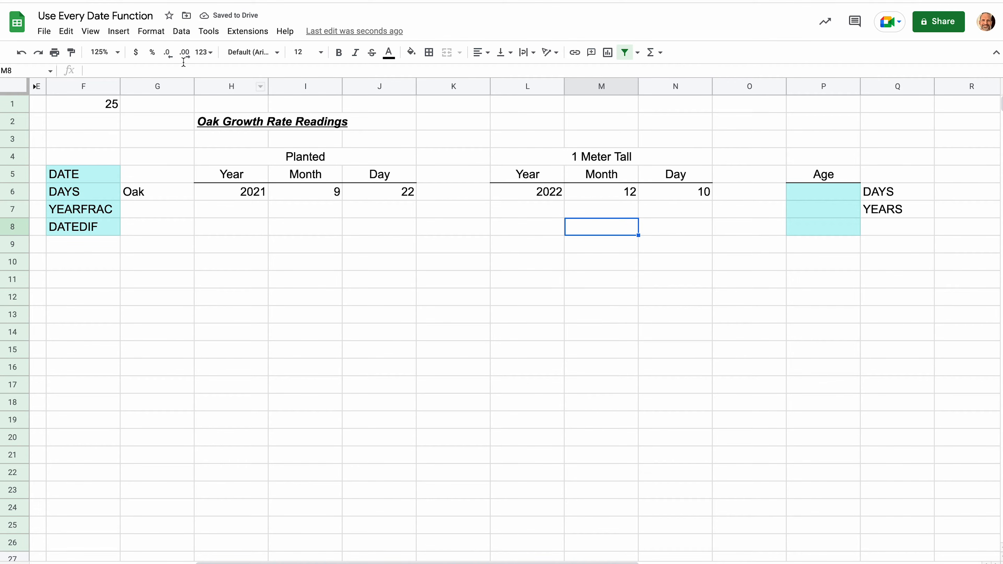
- View the list of built-in functions in the Date category
left_click(118, 31)
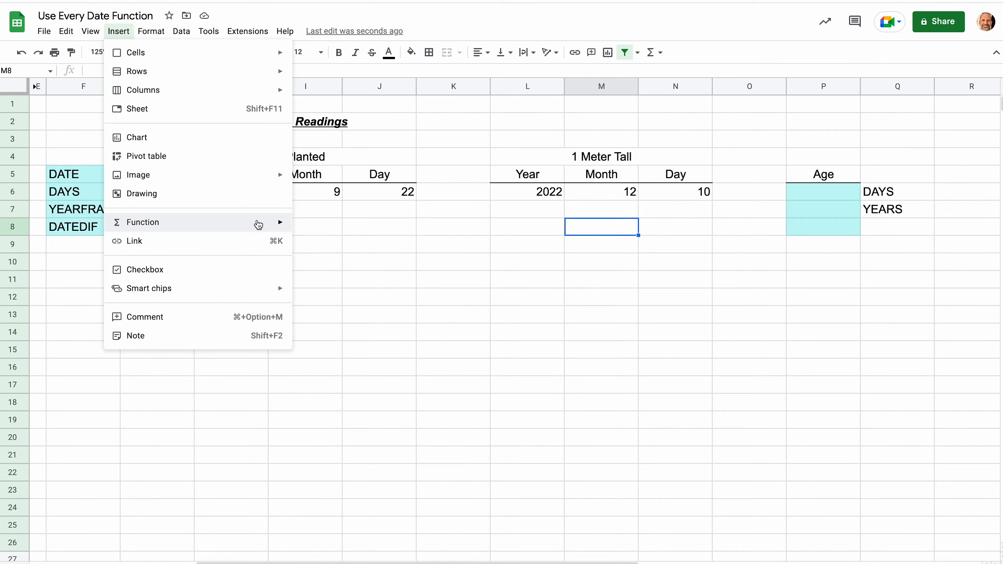
mouse_move(258, 224)
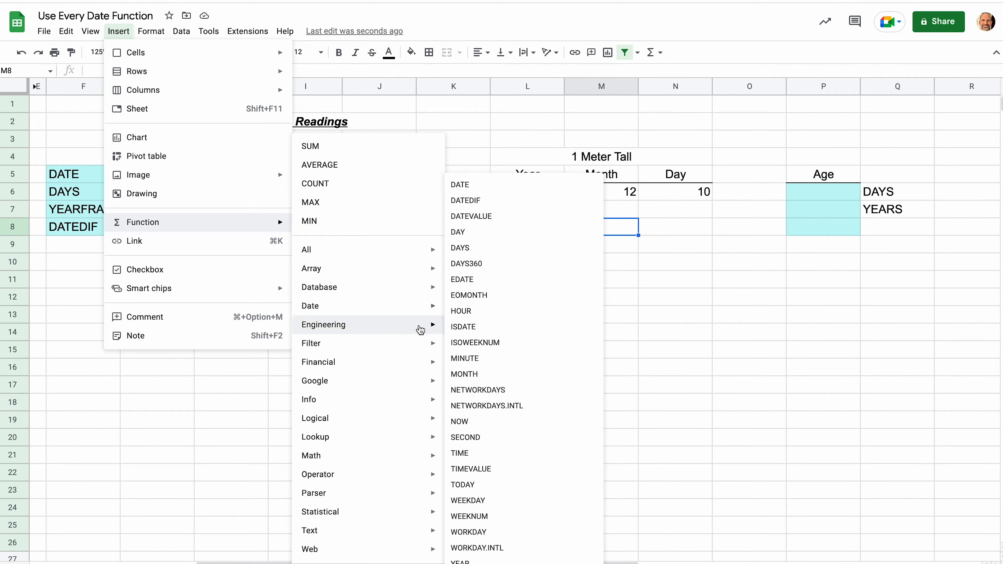
mouse_move(433, 312)
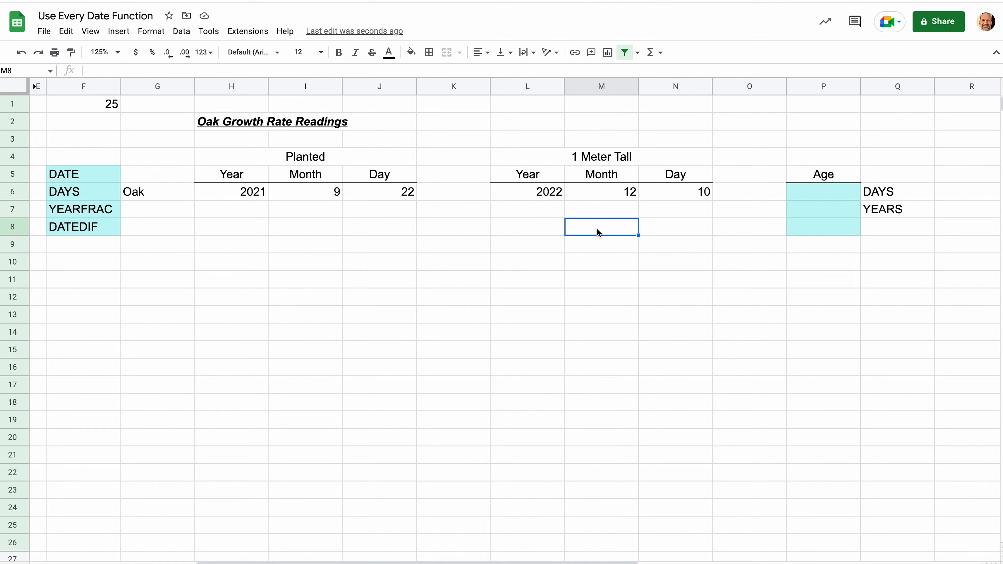
left_click(832, 191)
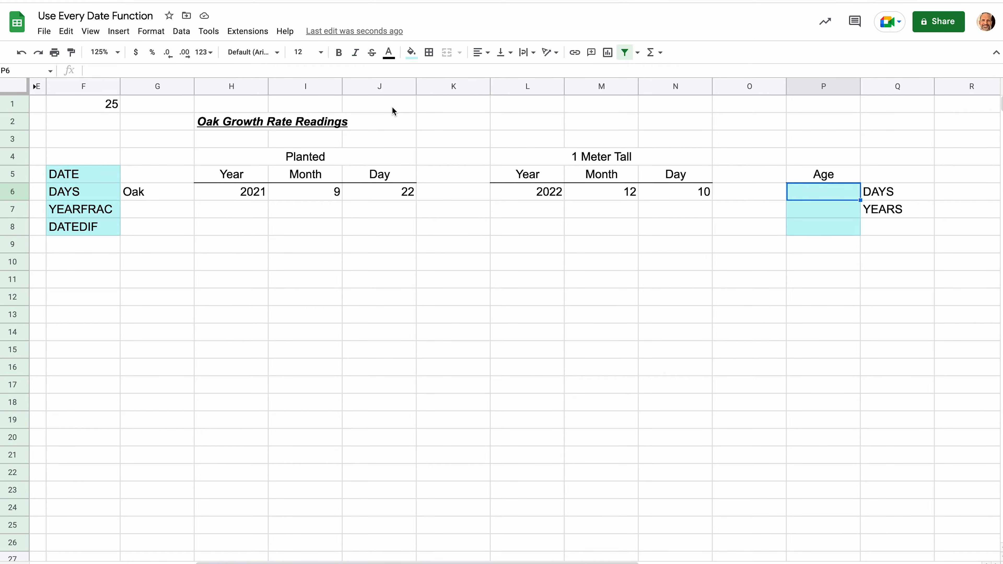
type("=")
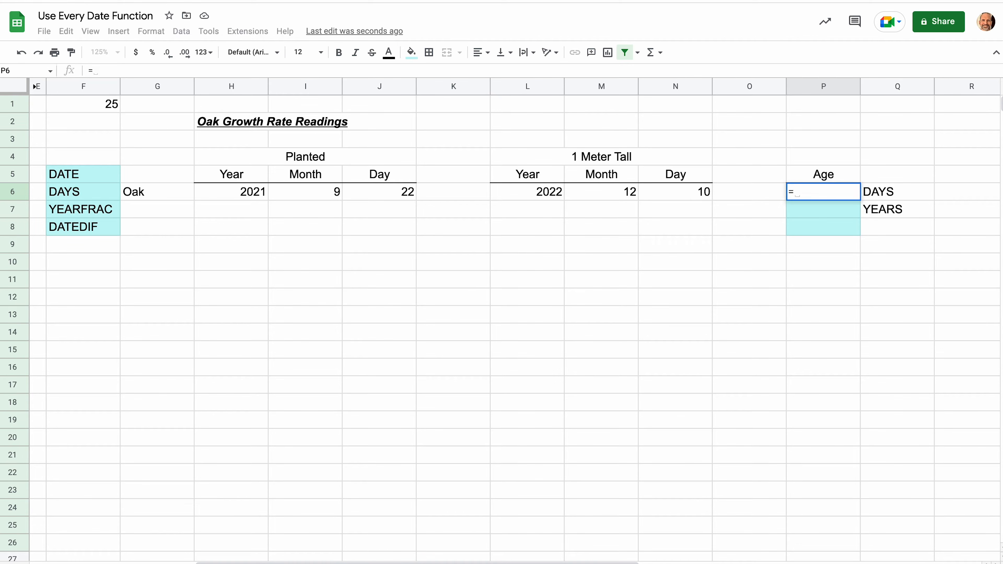
type("DAYS")
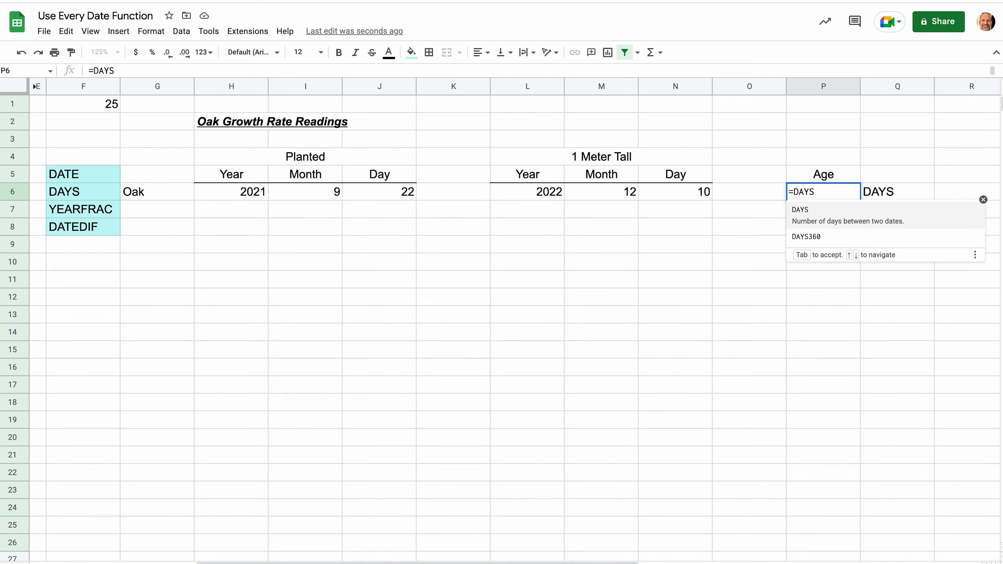
type("(")
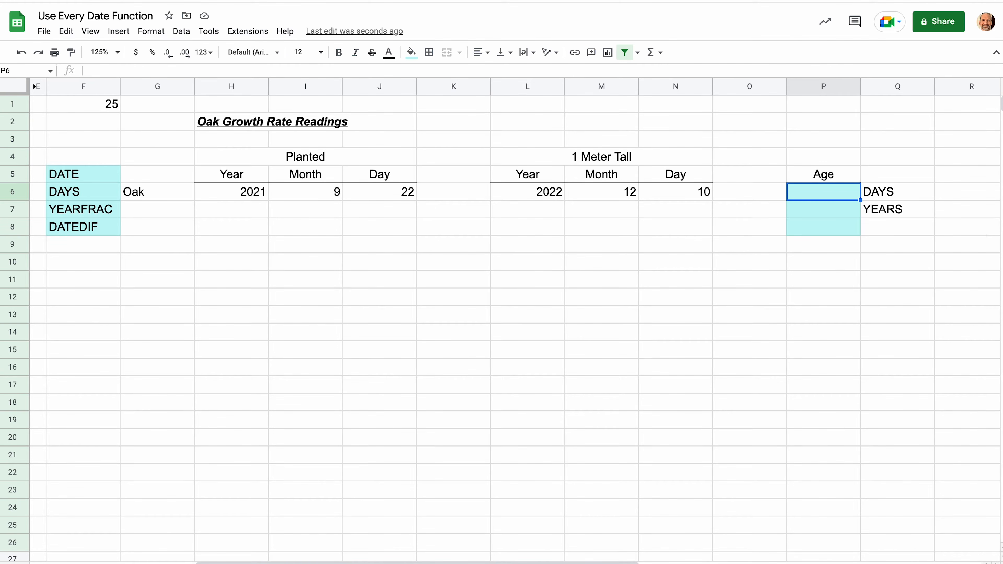
- Enter =DATE(L6,M6,N6) in cell M8 to combine the 1 Meter Tall year, month and day
key("Left")
key("Left")
key("Left")
key("Down")
key("Down")
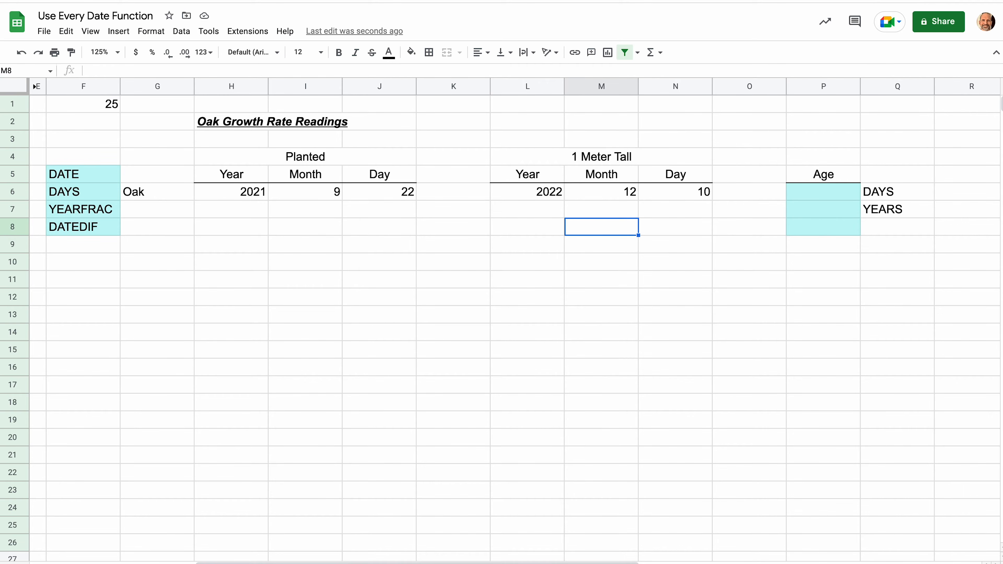
type("=DATE(")
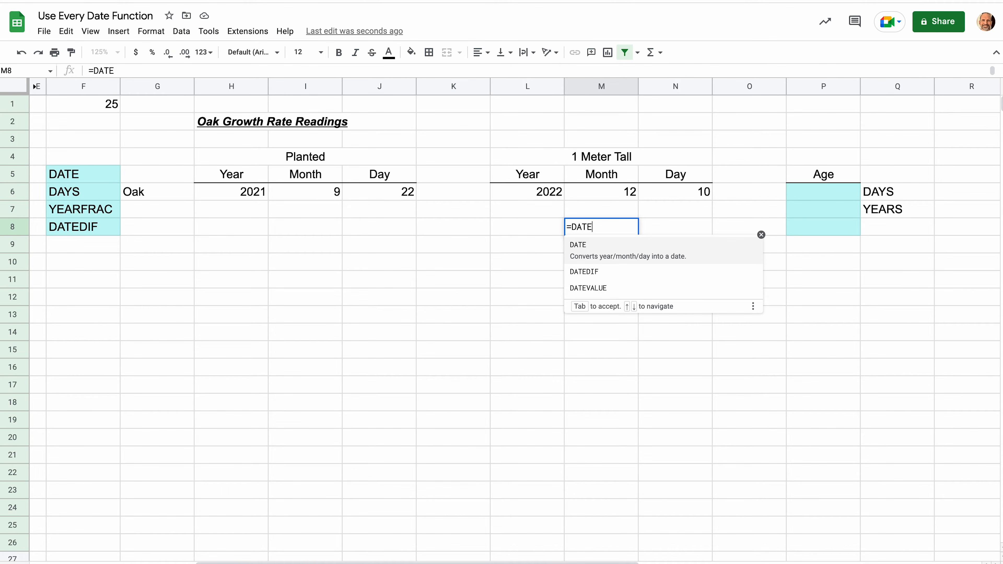
key("Up")
key("Up")
key("Left")
type(",")
key("Up")
key("Up")
type(",")
key("Up")
key("Up")
key("Right")
key("Return")
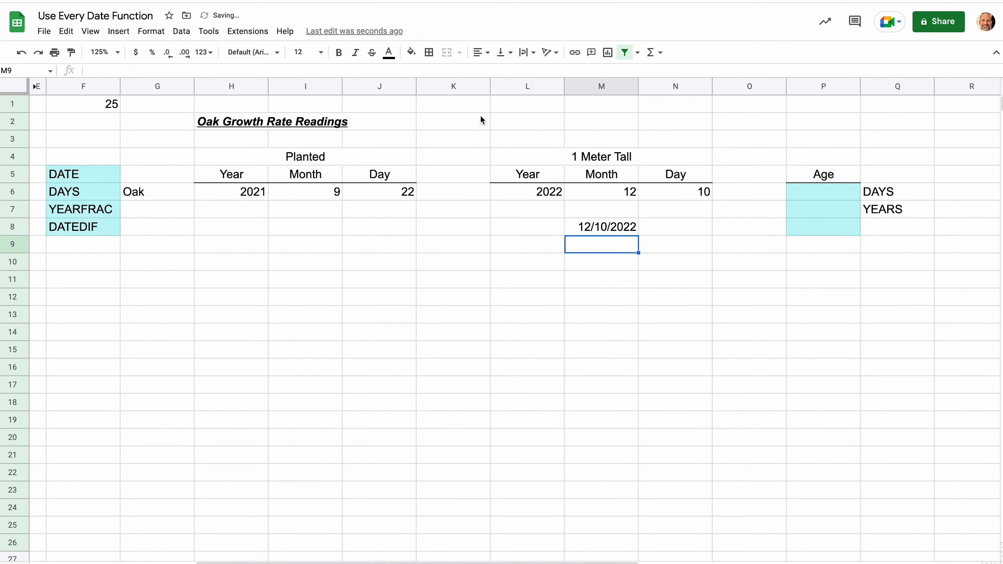
- Format the date in cell M8 with the Number format to show its serial value
left_click(576, 224)
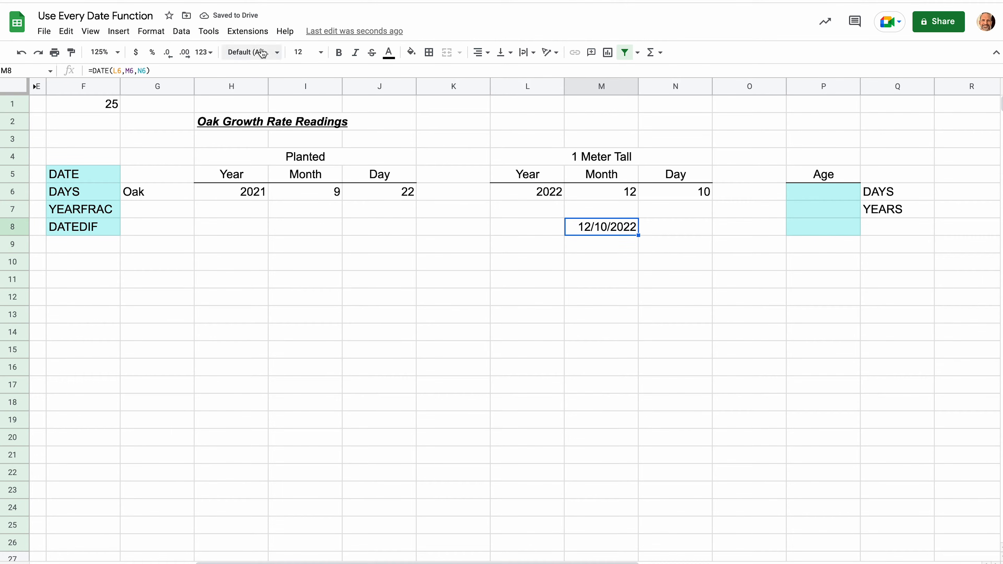
left_click(152, 31)
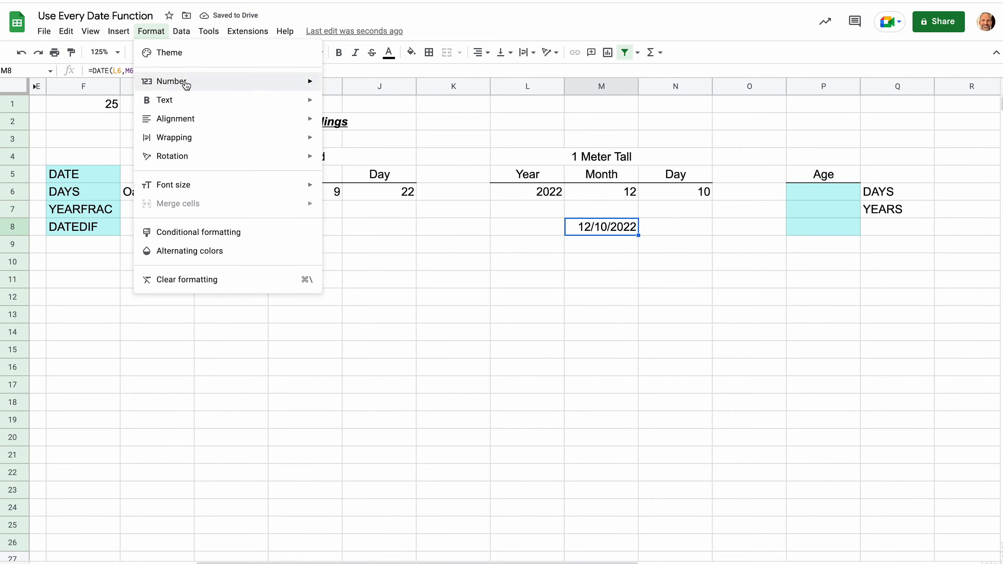
mouse_move(191, 86)
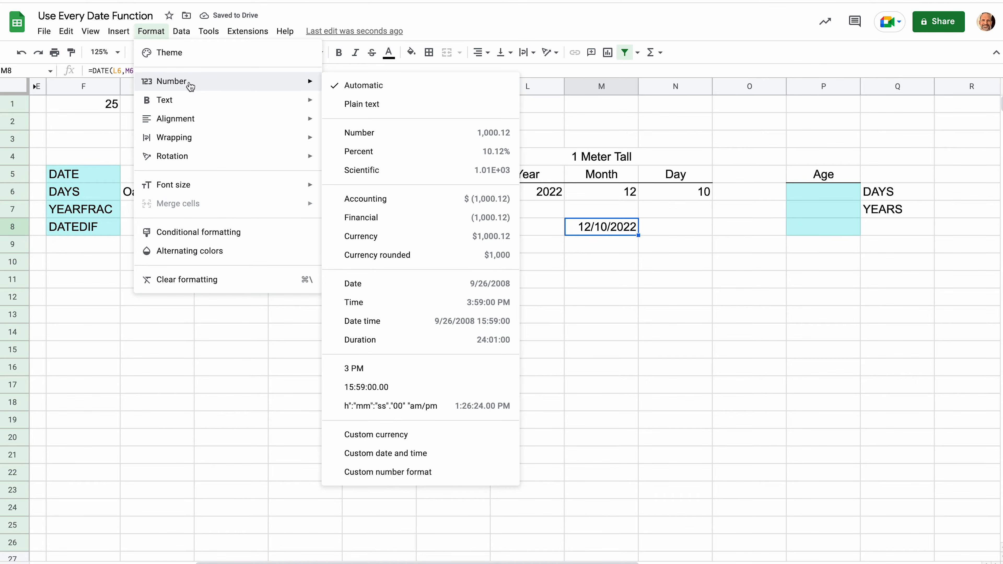
left_click(393, 138)
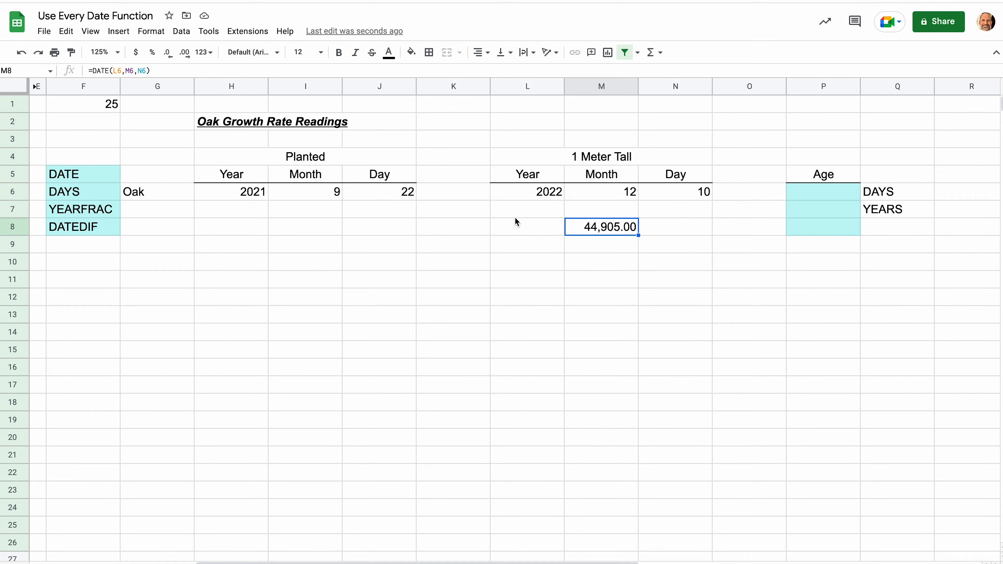
- Enter =DATE(H6,I6,J6) in cell I8 to combine the Planted year, month and day
left_click(333, 191)
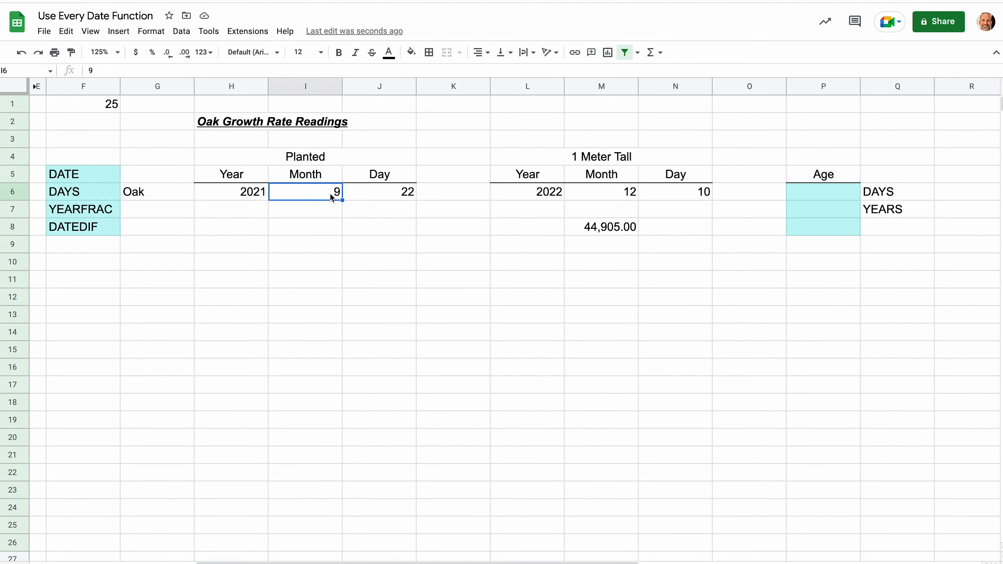
left_click(320, 245)
left_click(321, 232)
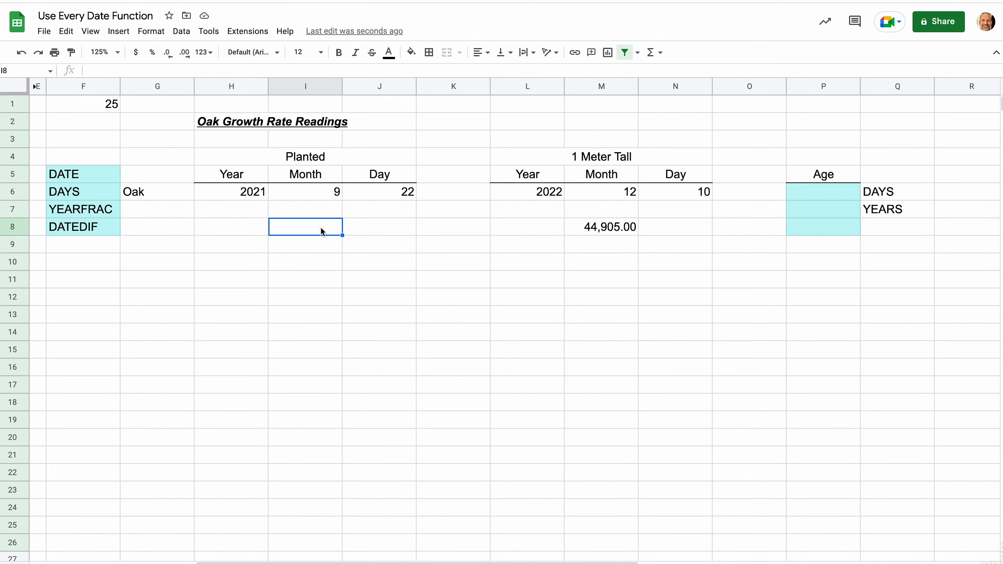
type("=DATE(H7")
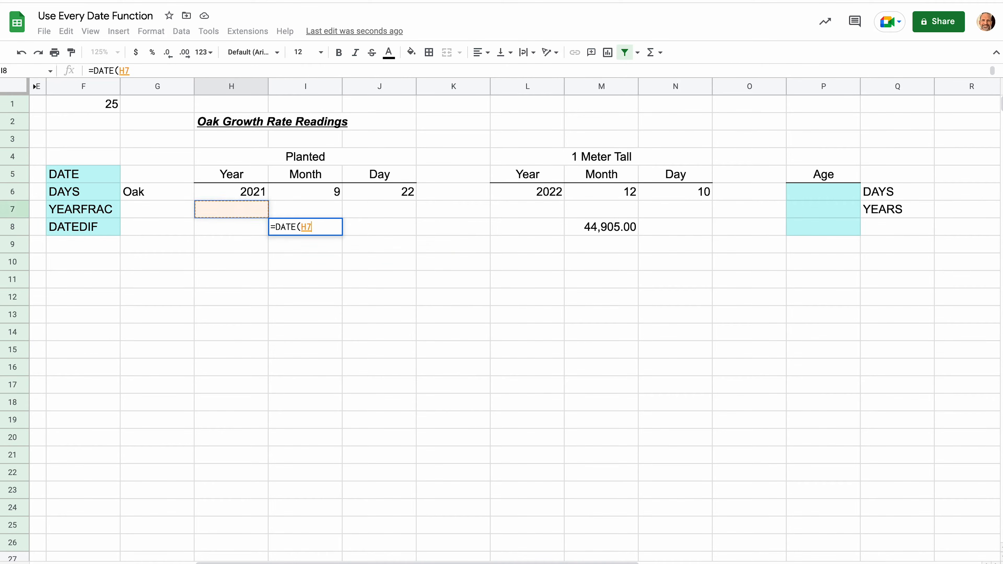
key("Up")
type(",")
key("Up")
key("Up")
type(",")
key("Right")
key("Up")
key("Up")
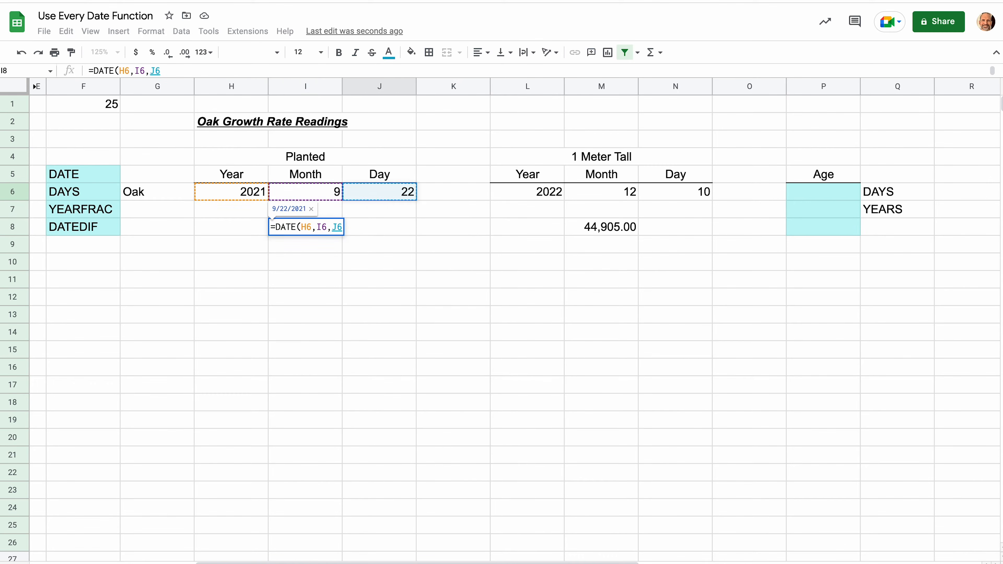
key("Return")
- Format the planting date in cell I8 with the Number format
key("Up")
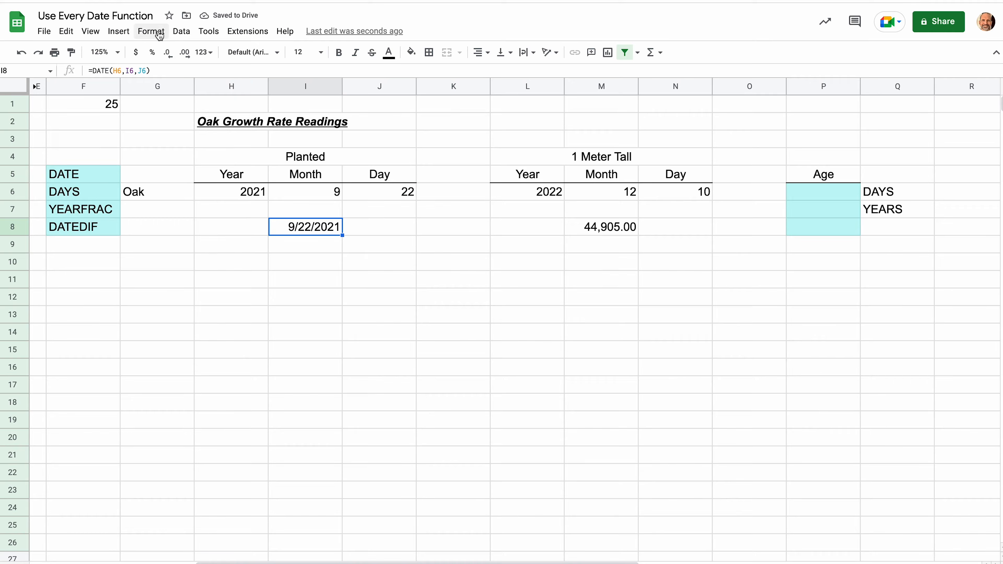
left_click(158, 33)
mouse_move(302, 84)
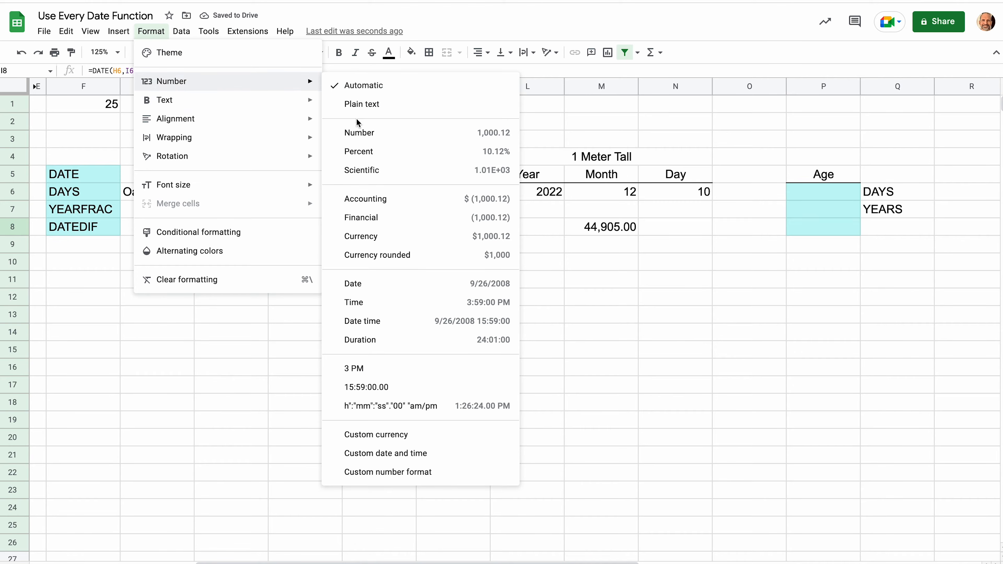
left_click(358, 135)
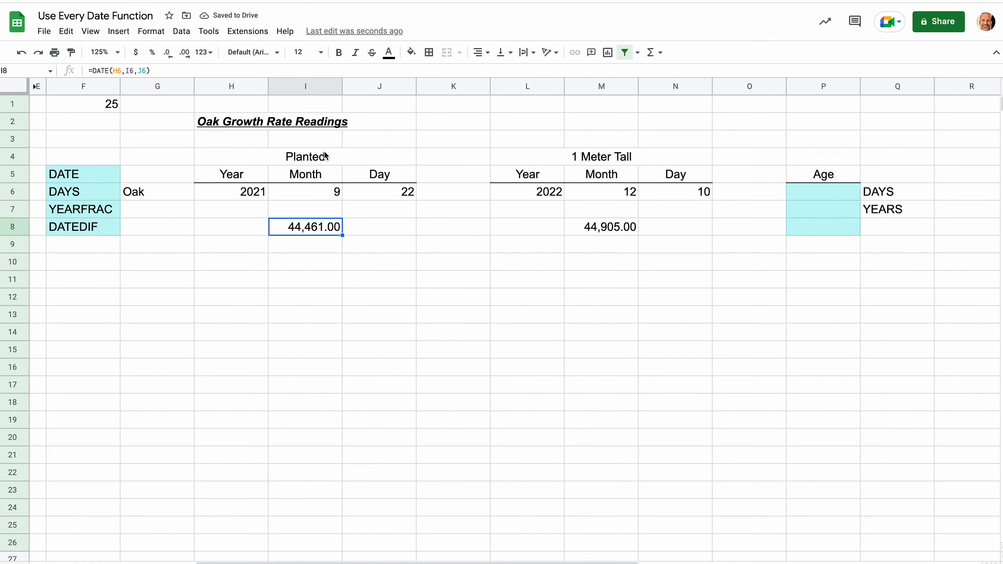
left_click(618, 176)
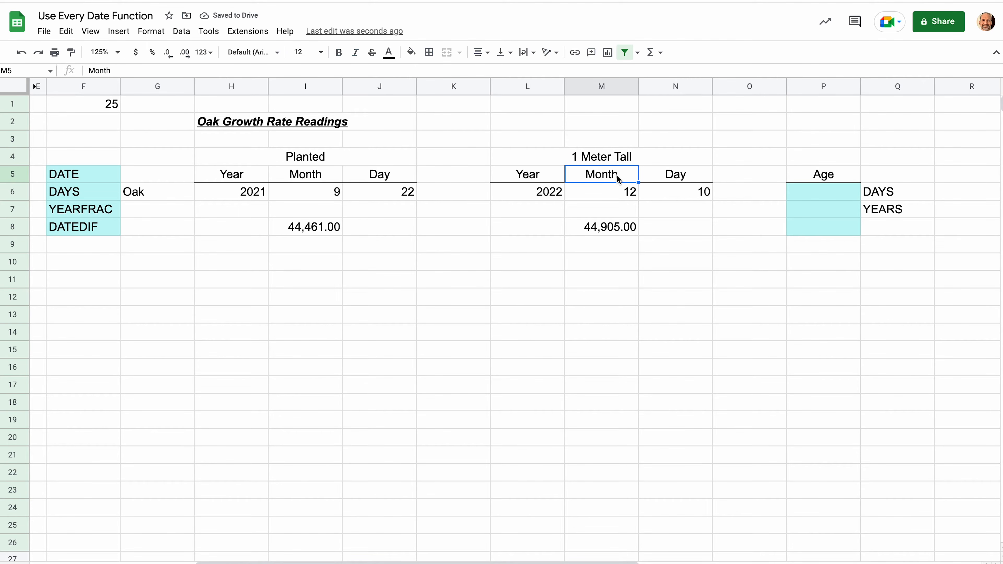
left_click(612, 227)
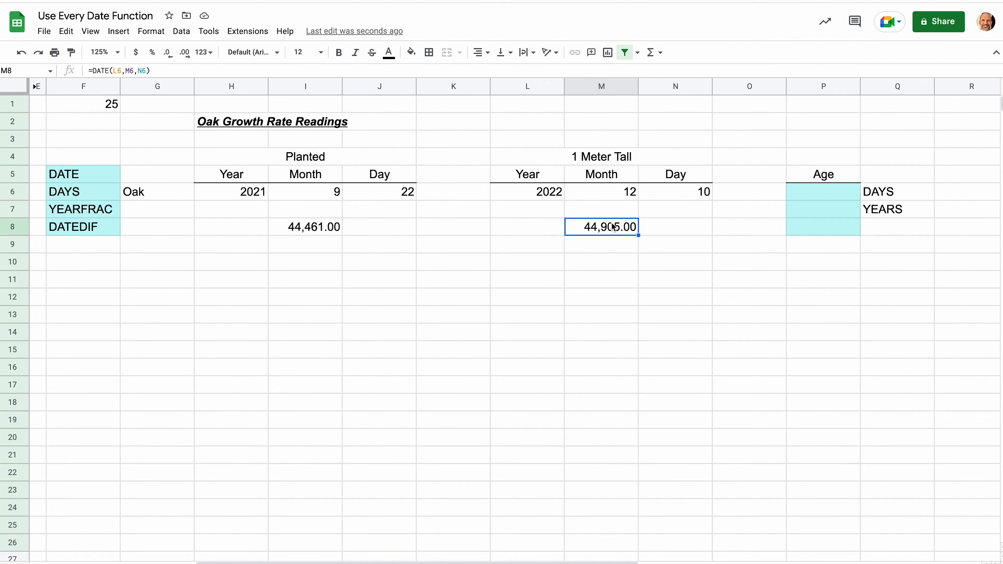
left_click(331, 226)
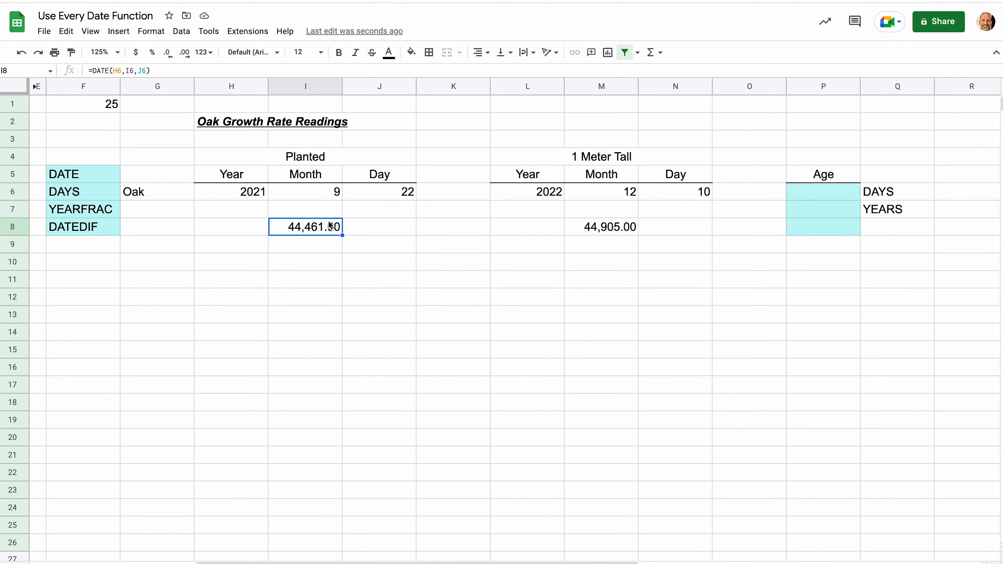
- Begin a DAYS formula in age cell P6 with DATE(L6,M6,N6) as the end date
left_click(797, 194)
type("=DATE")
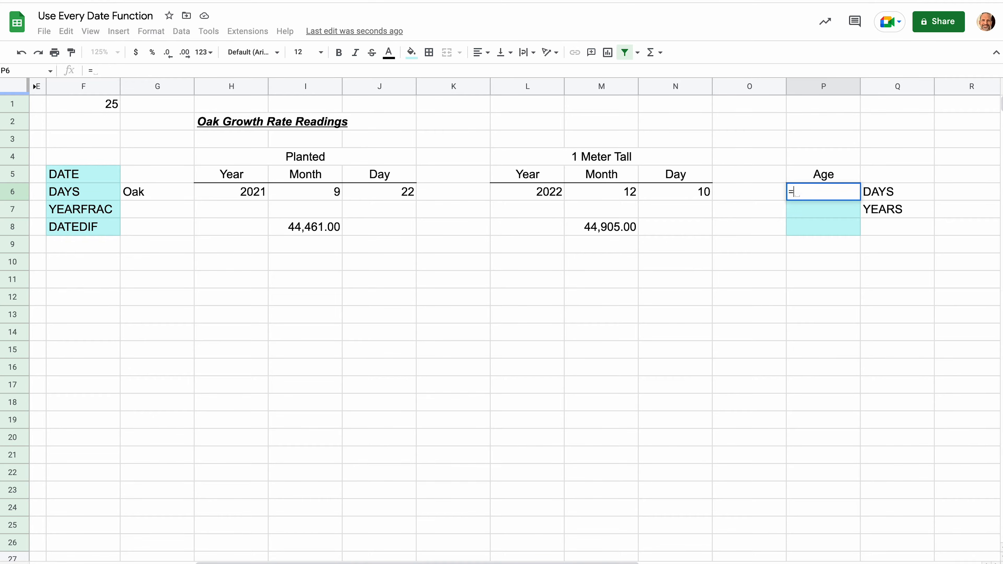
key("BackSpace")
key("BackSpace")
type("YS(")
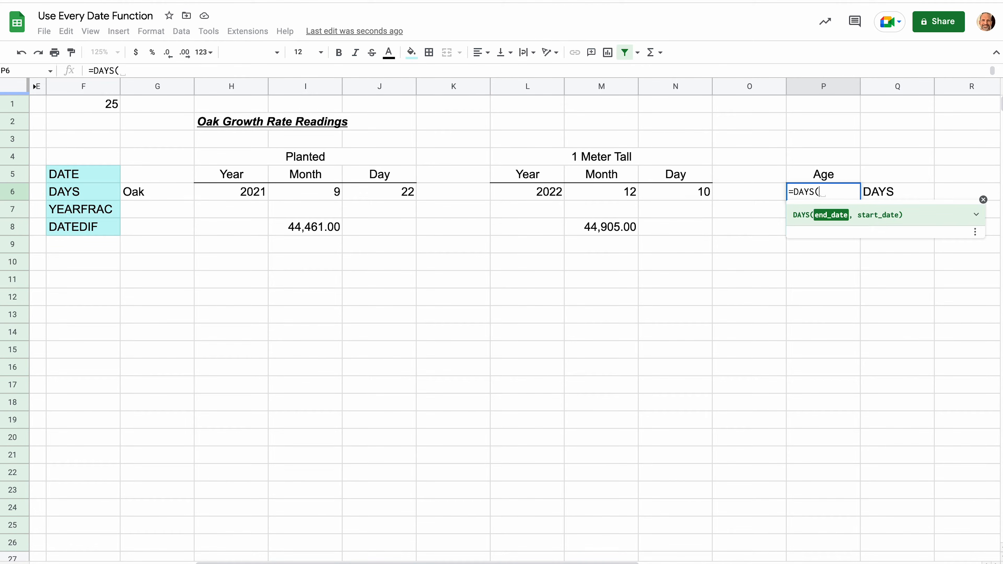
type("DATE(")
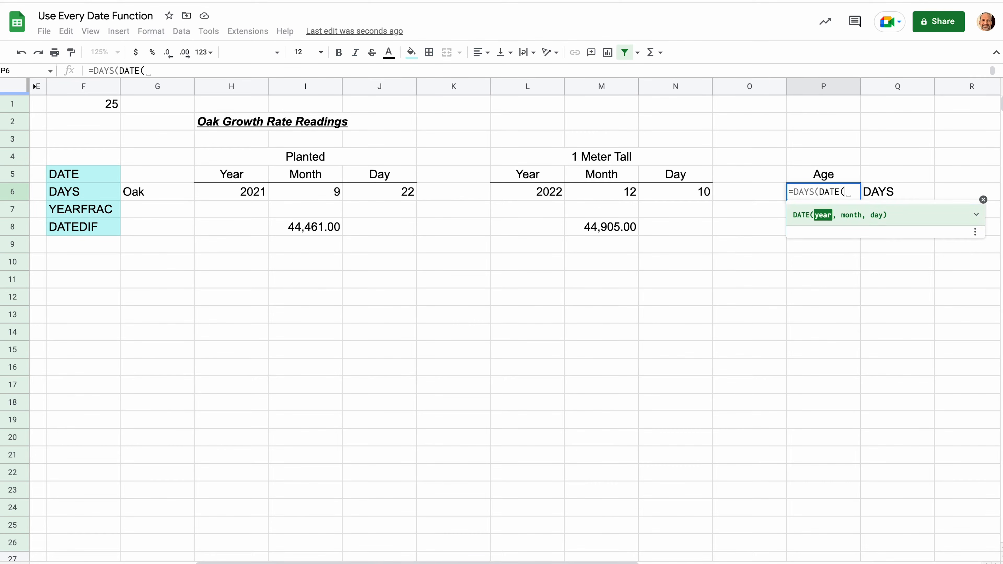
key("Left")
key("Left")
key("Left")
key("Left")
type(",")
key("Left")
key("Left")
key("Left")
type(",")
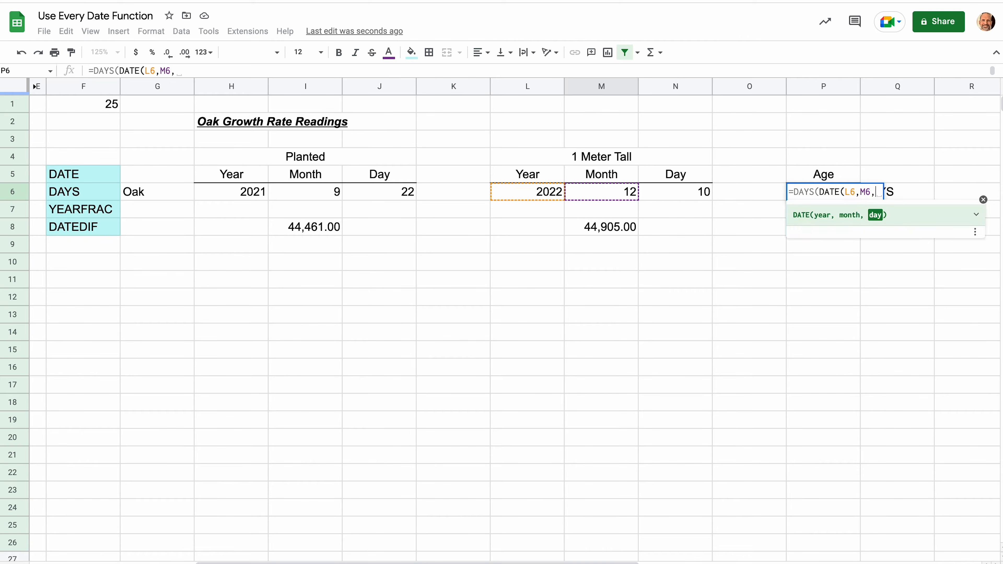
key("Left")
key("Left")
- Complete the DAYS formula in P6 with DATE(H6,I6,J6) as the start date
type("),DATE(")
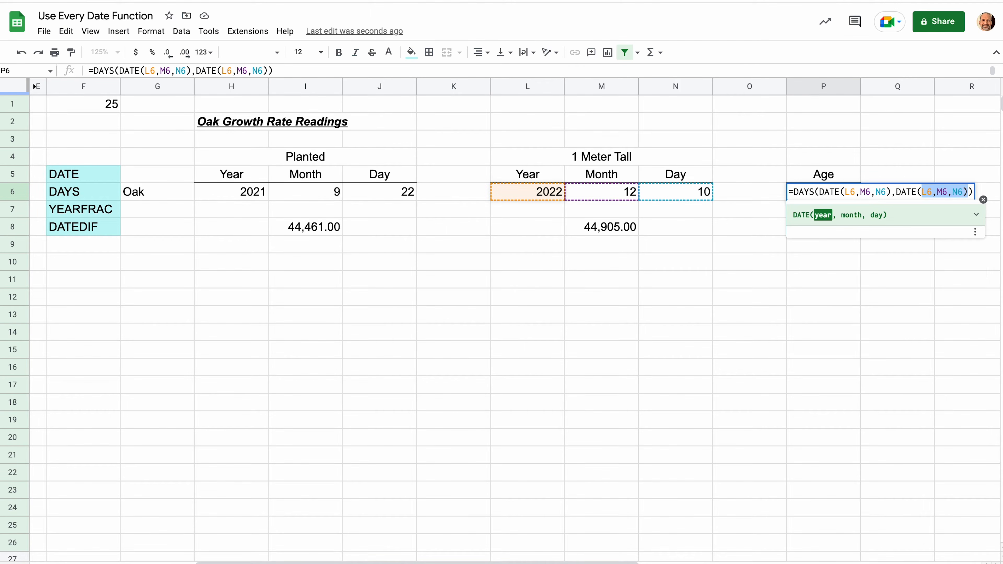
key("BackSpace")
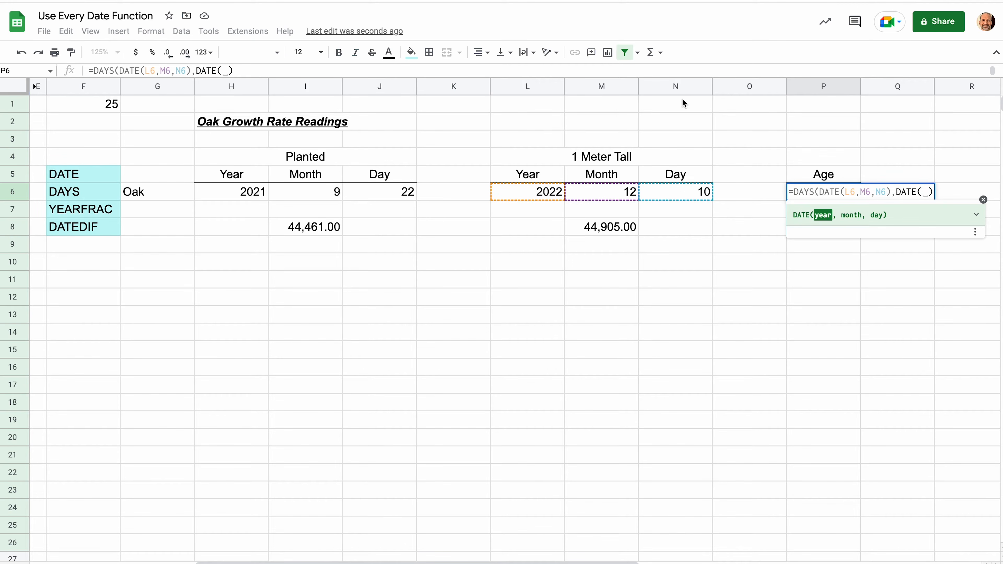
left_click(253, 192)
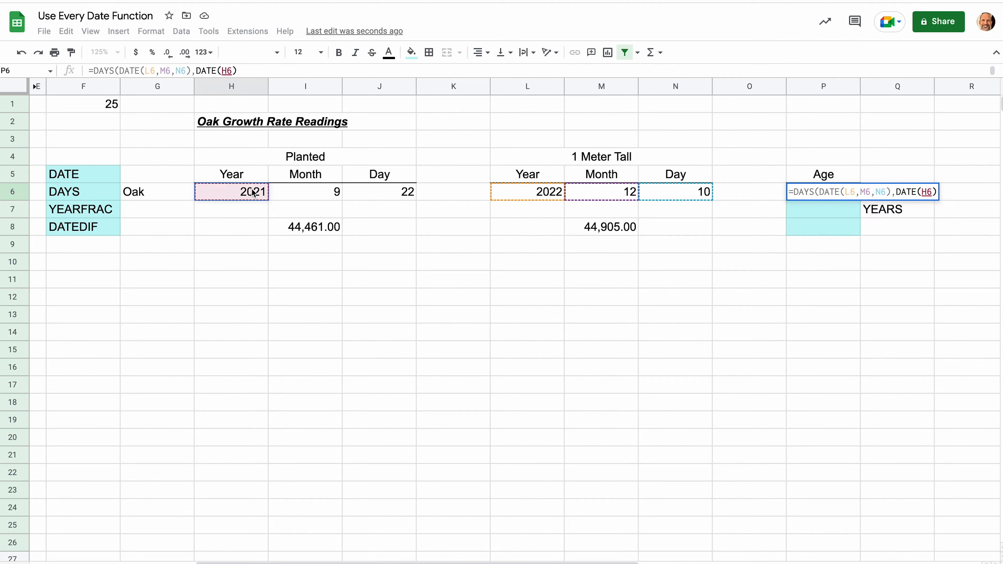
type(",")
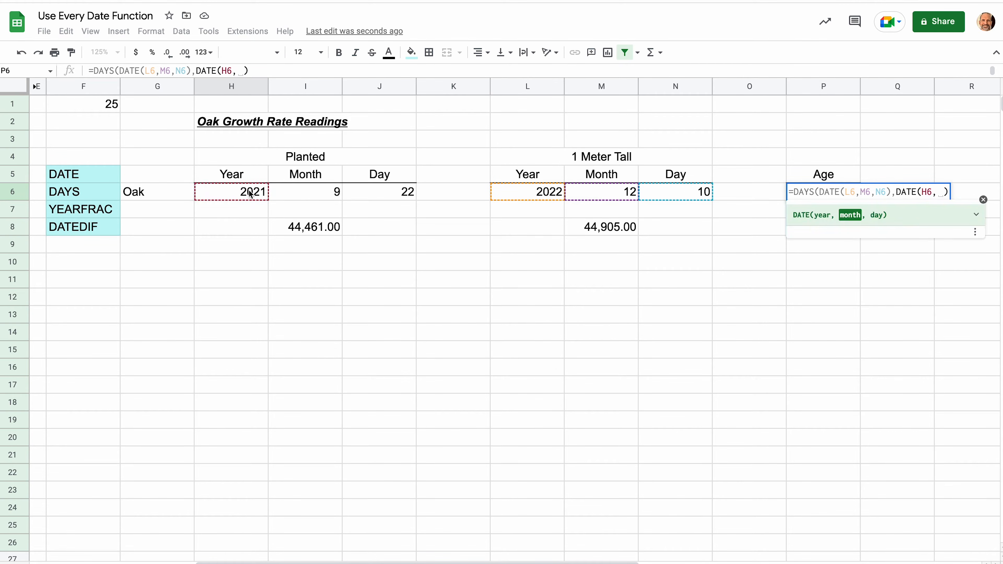
left_click(295, 193)
type(",")
left_click(375, 197)
type(")")
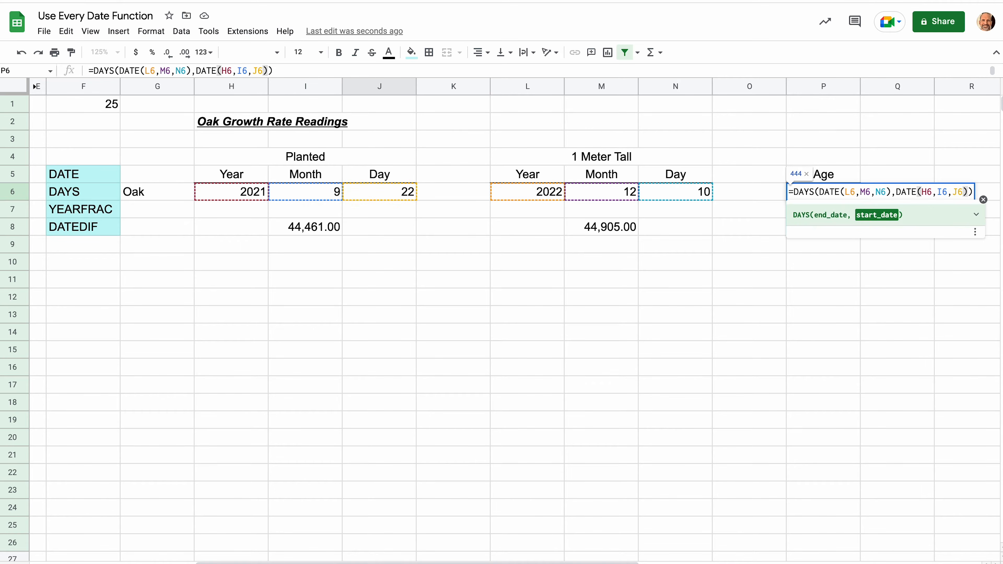
key("Return")
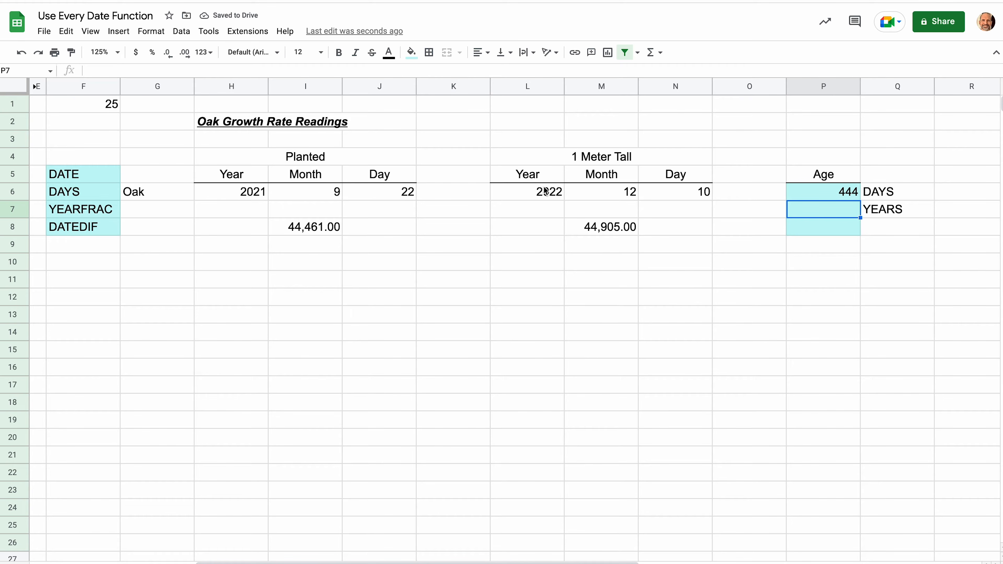
- Enter =M8-I8 in cell M9 to subtract the planting date number from the 1 Meter Tall date number
left_click(601, 247)
type("=M8-")
key("Left")
key("Left")
key("Left")
key("Left")
key("Up")
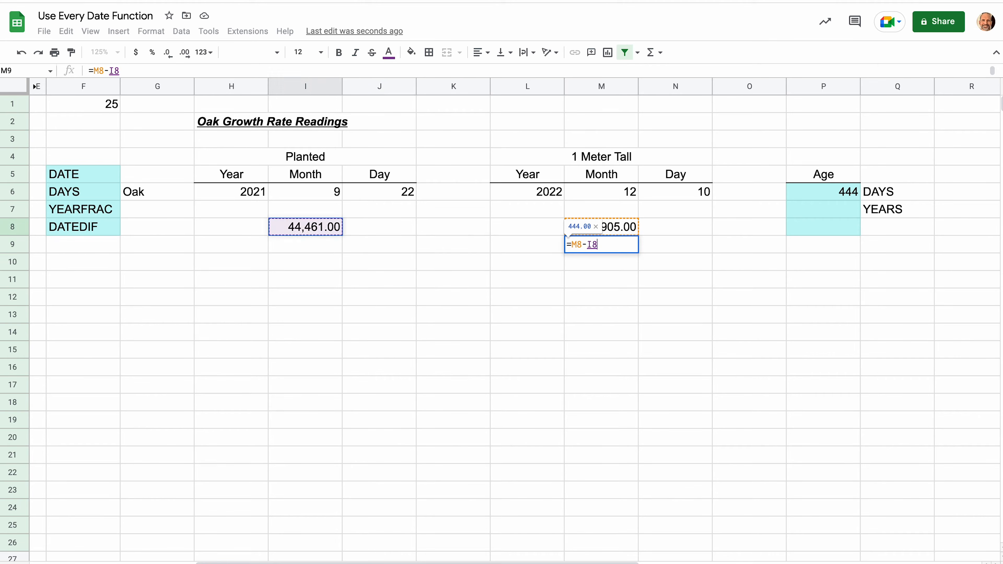
key("Return")
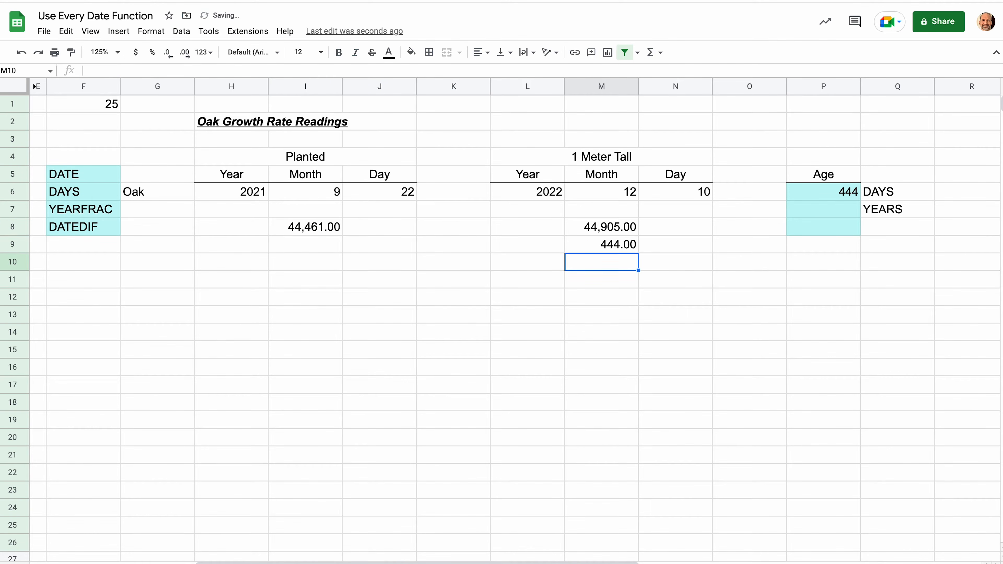
- Clear the helper dates and the subtraction formula from the range I8:M9
key("Up")
key("shift+Up")
key("shift+Left")
key("shift+Left")
key("shift+Left")
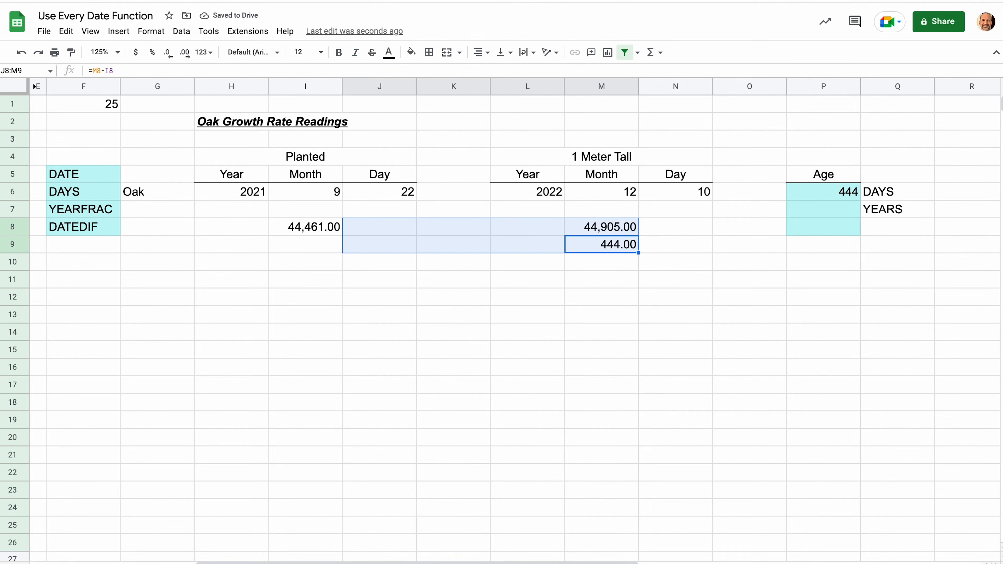
key("shift+Left")
key("Delete")
key("Right")
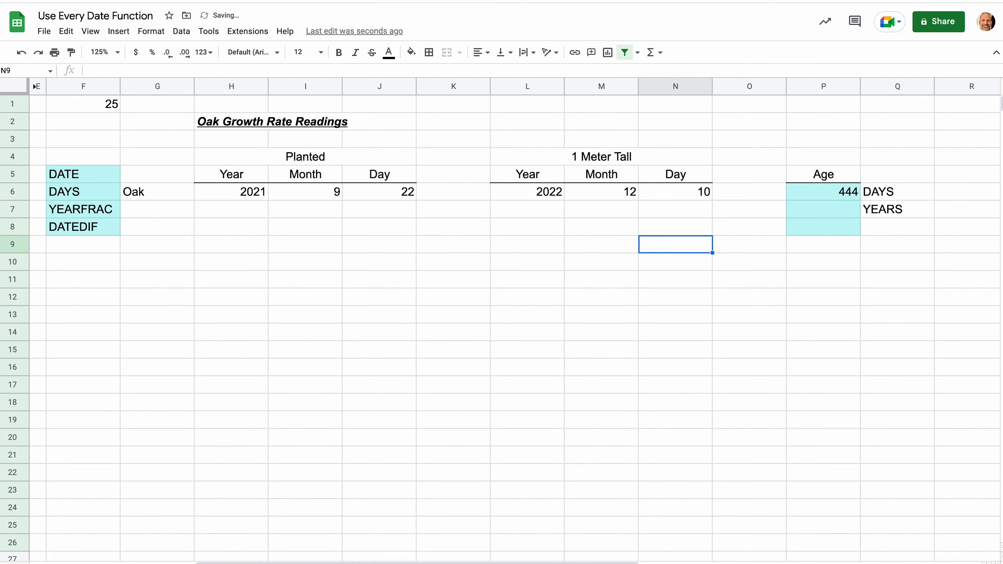
key("Right")
key("Up")
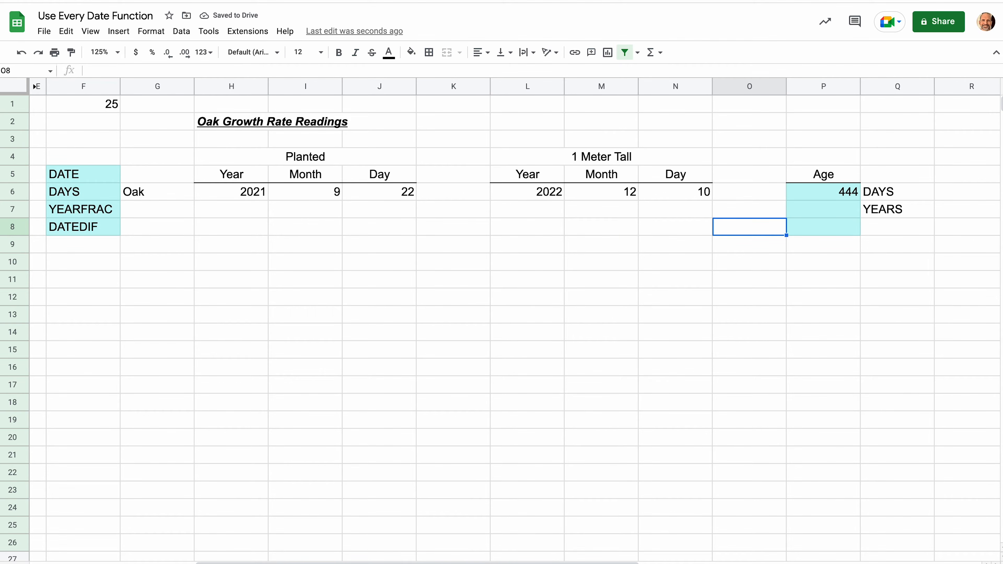
key("Right")
key("Up")
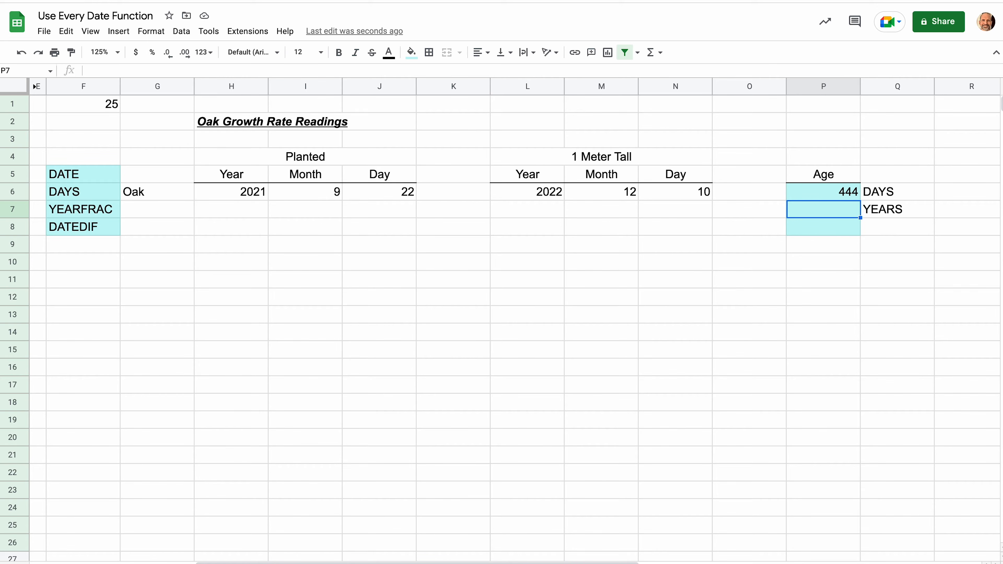
- Mark the YEARFRAC function as done in the function checklist in column A
scroll(593, 251, "left", 9)
scroll(593, 252, "down", 1)
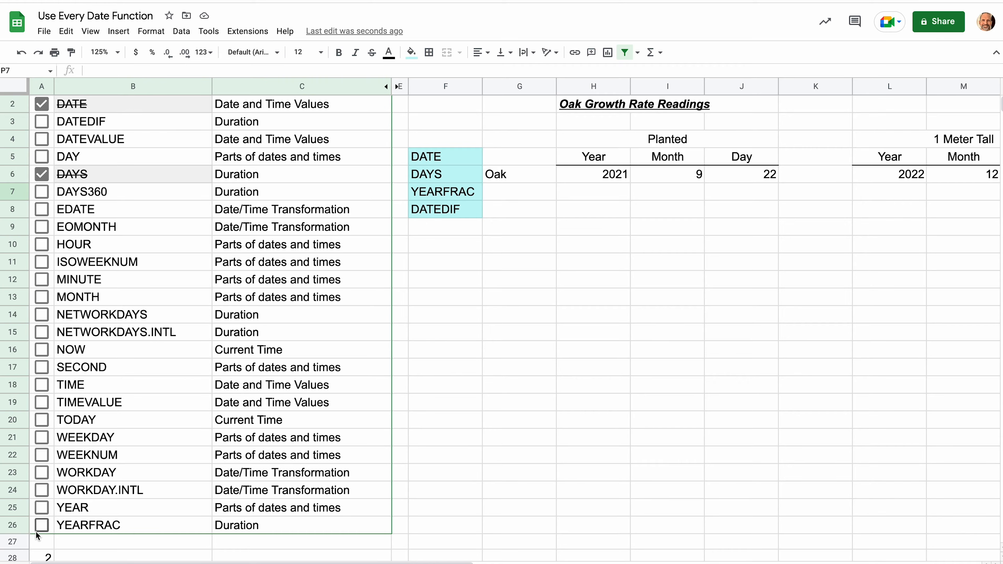
left_click(42, 525)
- Begin a YEARFRAC formula in age cell P7 with DATE(H6,I6,J6) as the start date
scroll(491, 340, "right", 5)
scroll(491, 340, "up", 1)
scroll(490, 341, "right", 1)
scroll(490, 341, "left", 4)
scroll(490, 340, "right", 4)
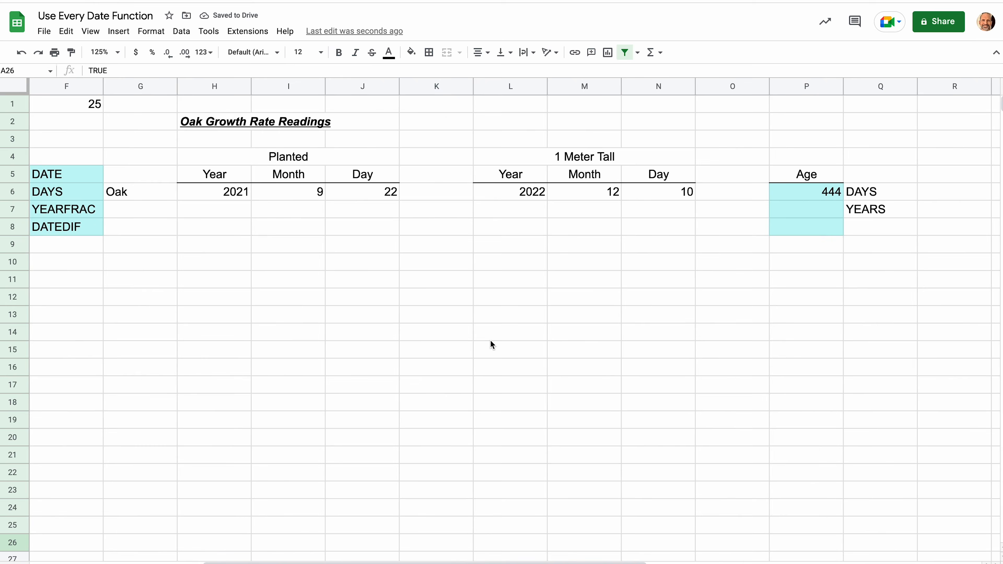
left_click(794, 216)
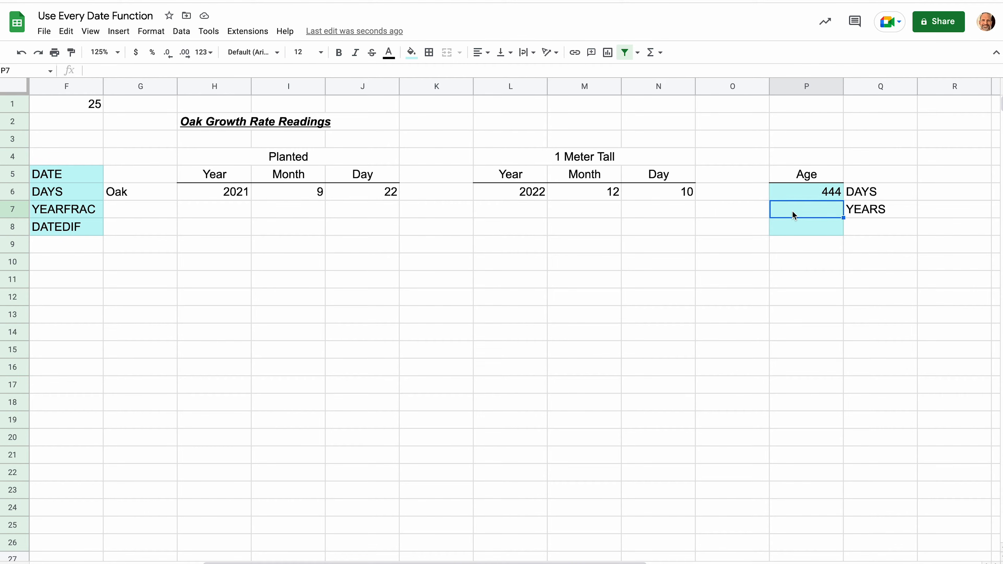
type("=Y")
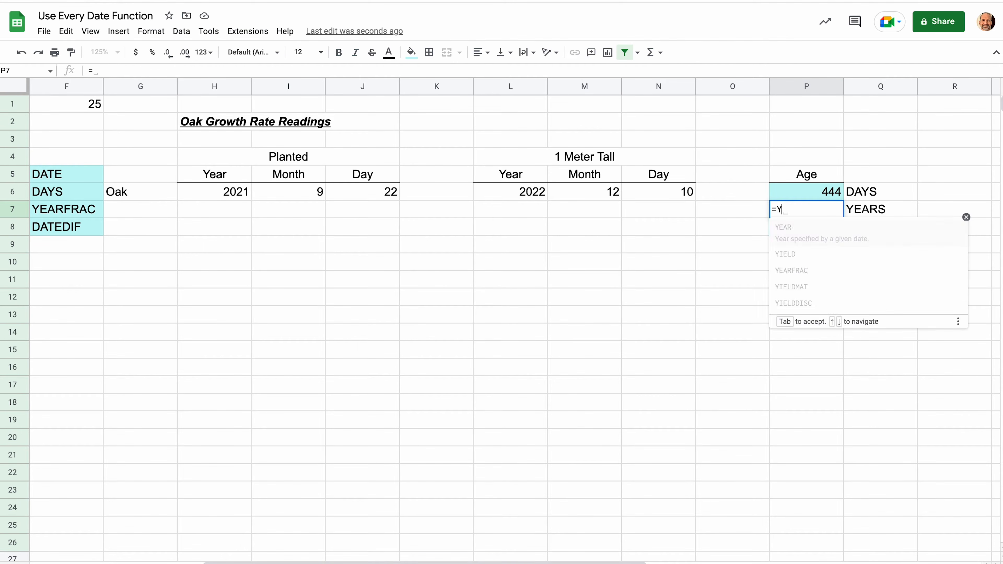
type("EARFRAC(")
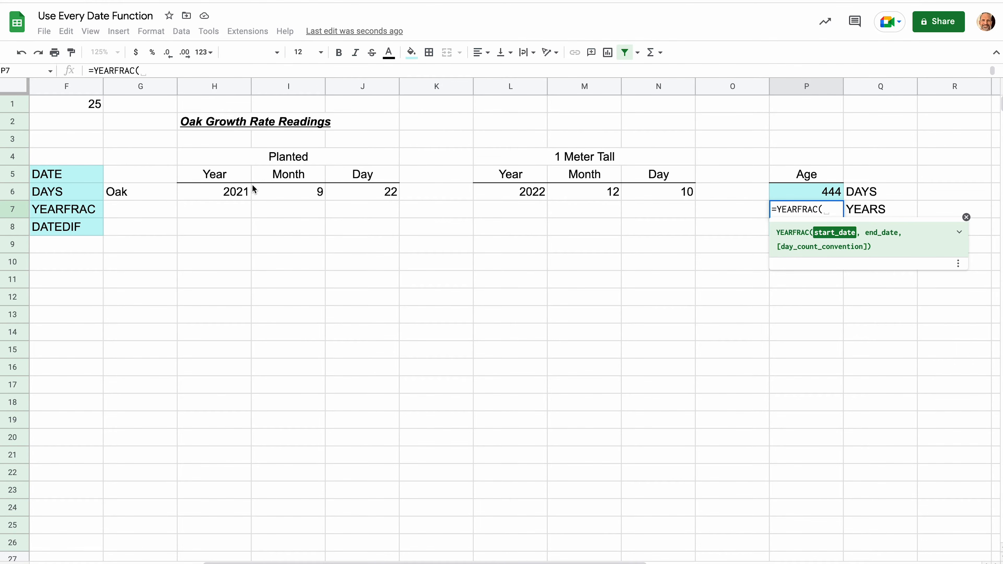
type("DATE(")
left_click(217, 195)
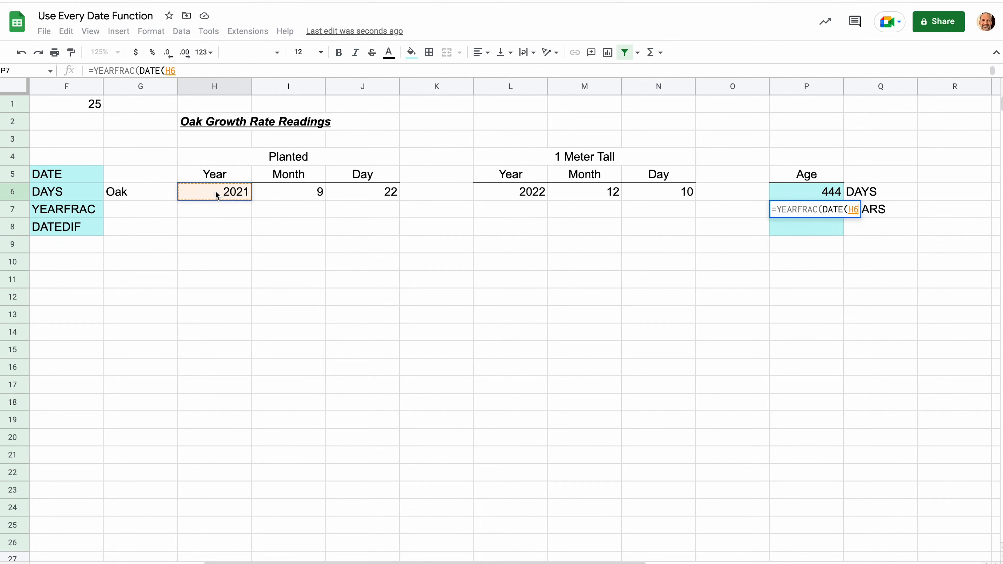
type(",")
left_click(262, 194)
type(",")
left_click(351, 208)
left_click(364, 195)
type("),")
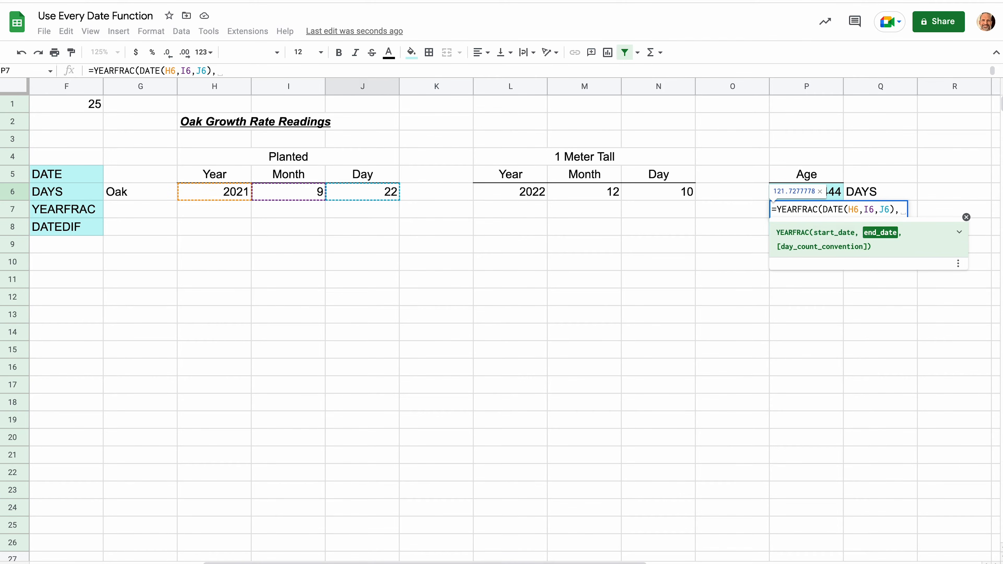
- Add DATE(L6,M6,N6) as the end date of the YEARFRAC formula in P7
type("DATE(")
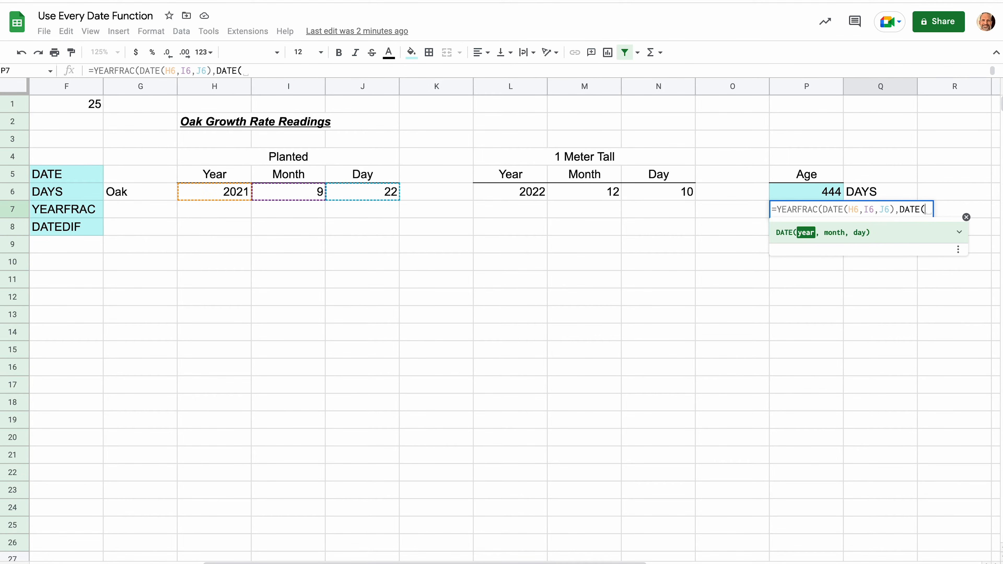
left_click(544, 194)
type(",")
left_click(596, 200)
type(",")
left_click(646, 196)
type(")")
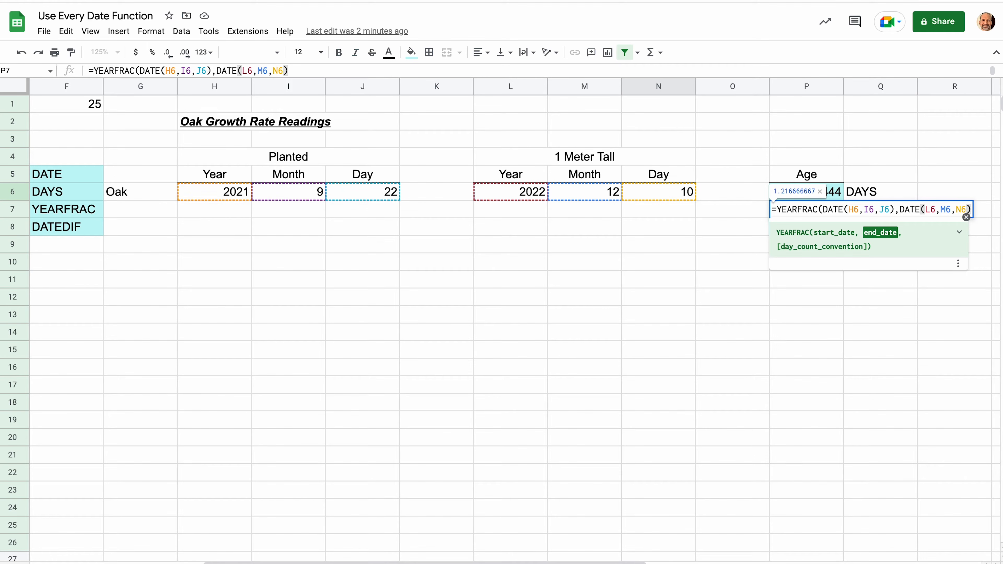
- Add a comma for a third YEARFRAC argument and read the function help on day_count_convention
type(",")
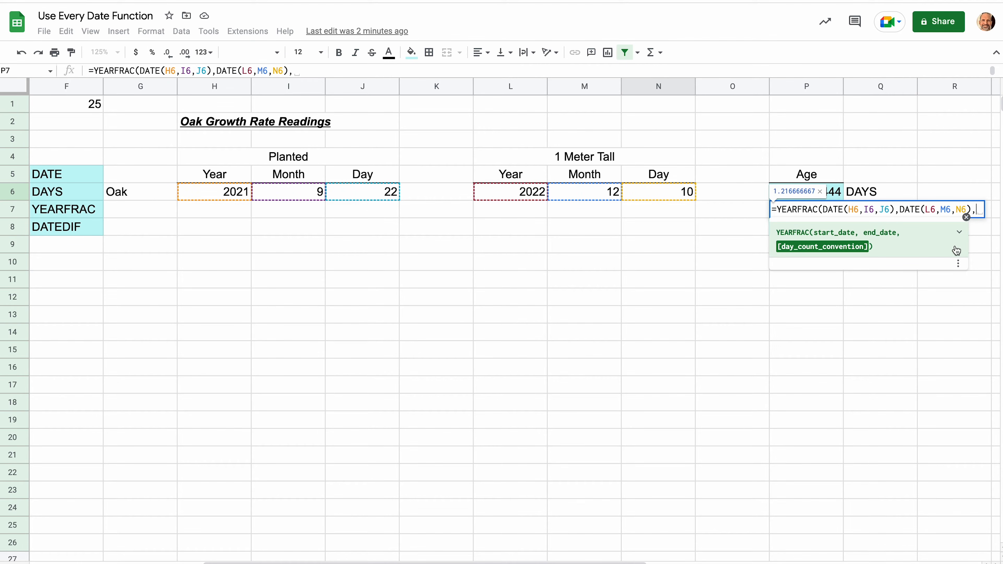
left_click(960, 233)
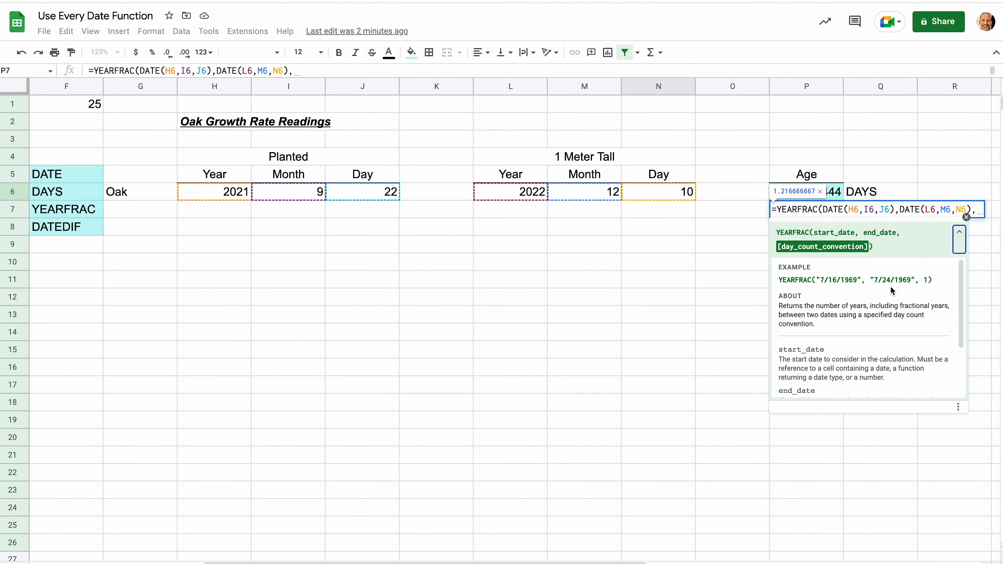
scroll(891, 292, "down", 2)
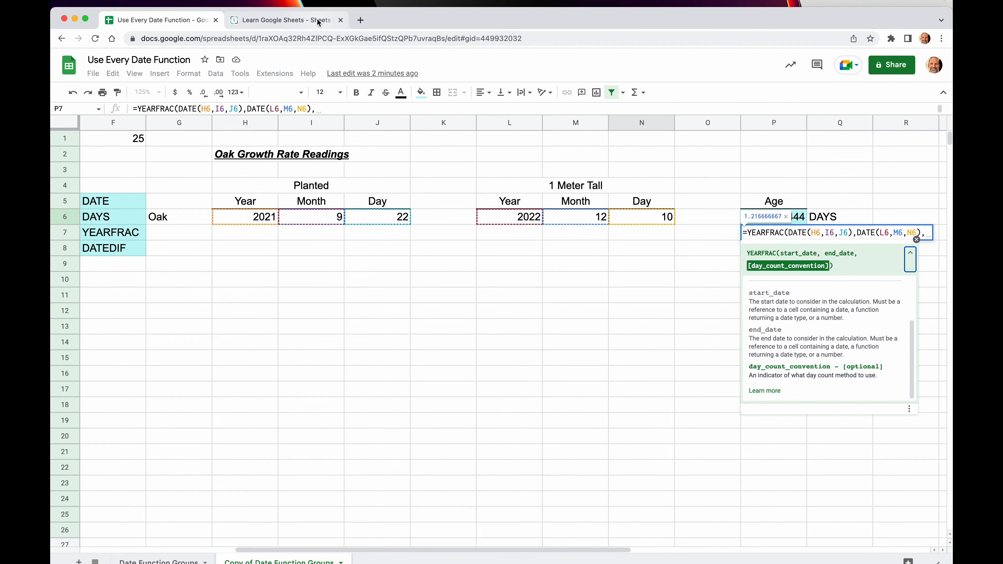
- Switch to the Sheets Help website and open its page sheetshelp.com/YEARFRAC
left_click(318, 22)
left_click(233, 41)
left_click(234, 41)
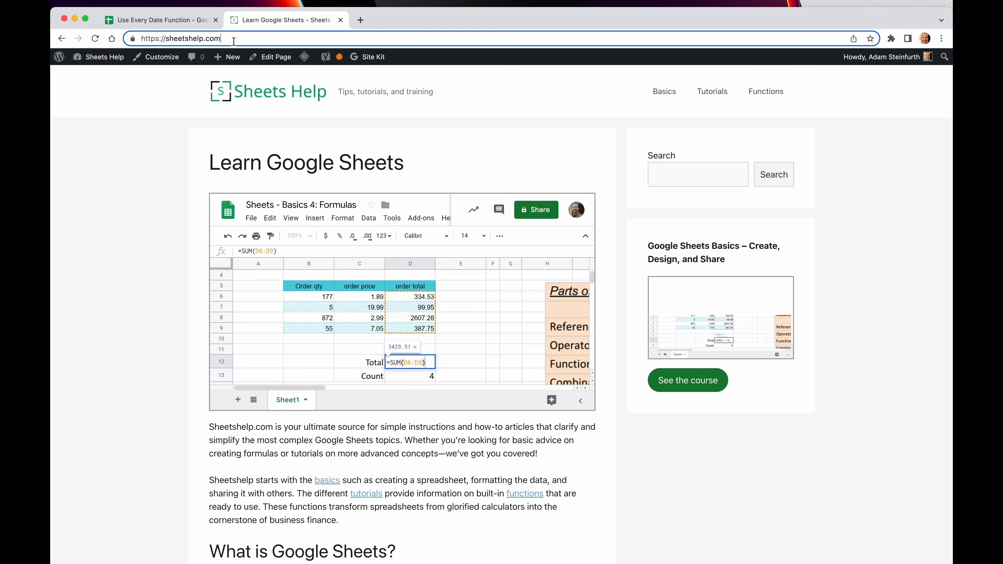
type("/YEARFA")
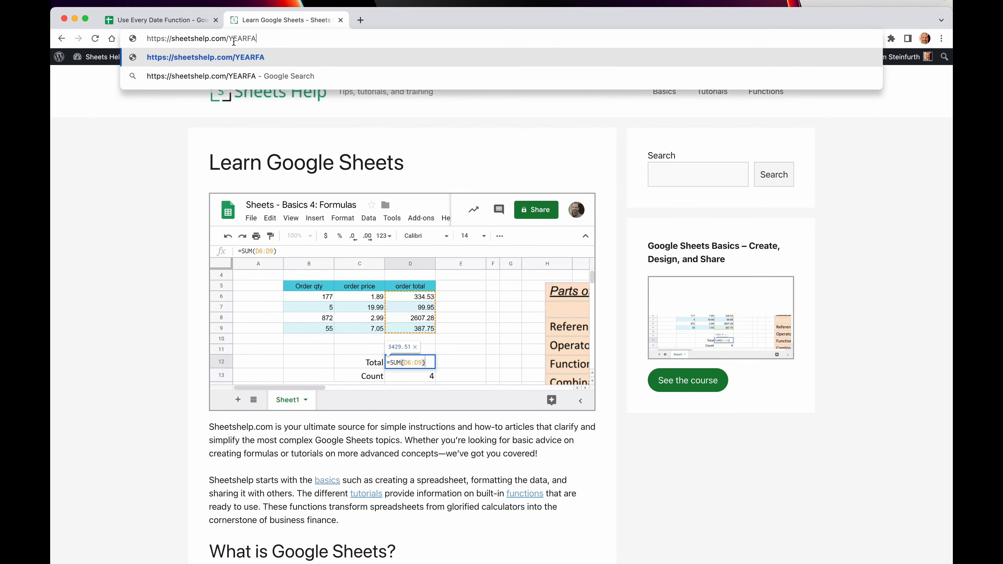
key("BackSpace")
type("RAC")
key("Return")
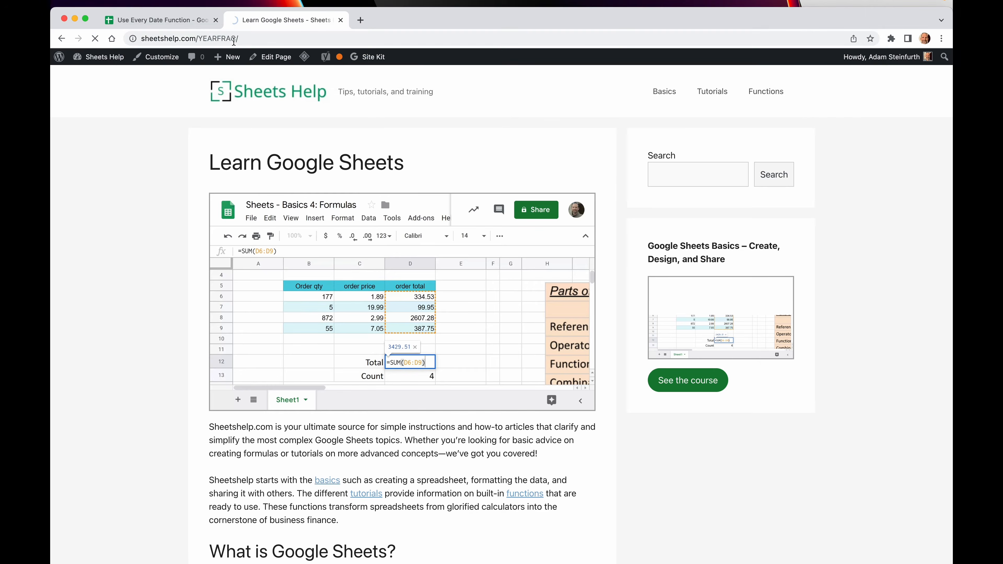
- Examine the day_count_convention options in the Syntax section of the YEARFRAC page
scroll(269, 195, "down", 10)
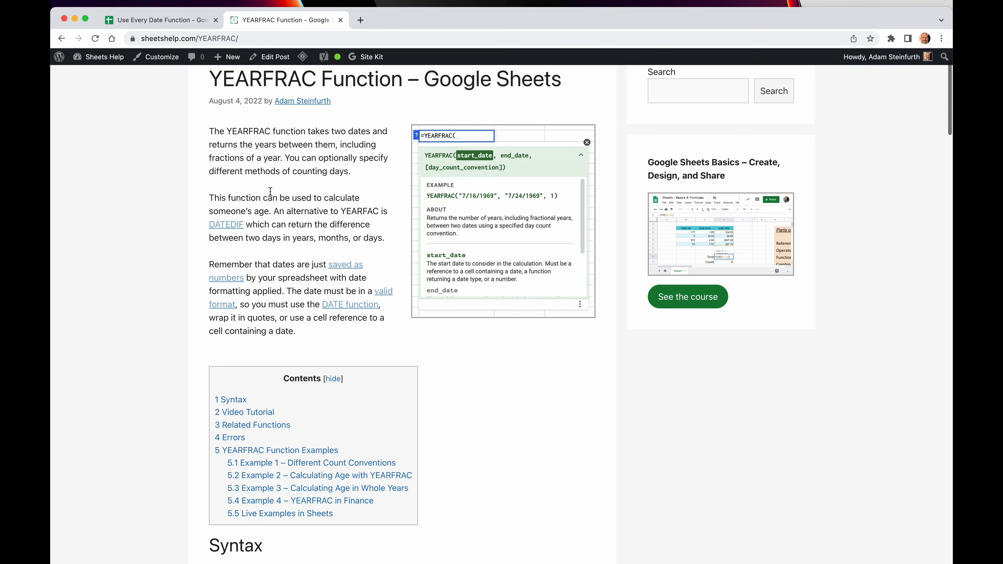
scroll(270, 192, "down", 6)
scroll(266, 237, "up", 4)
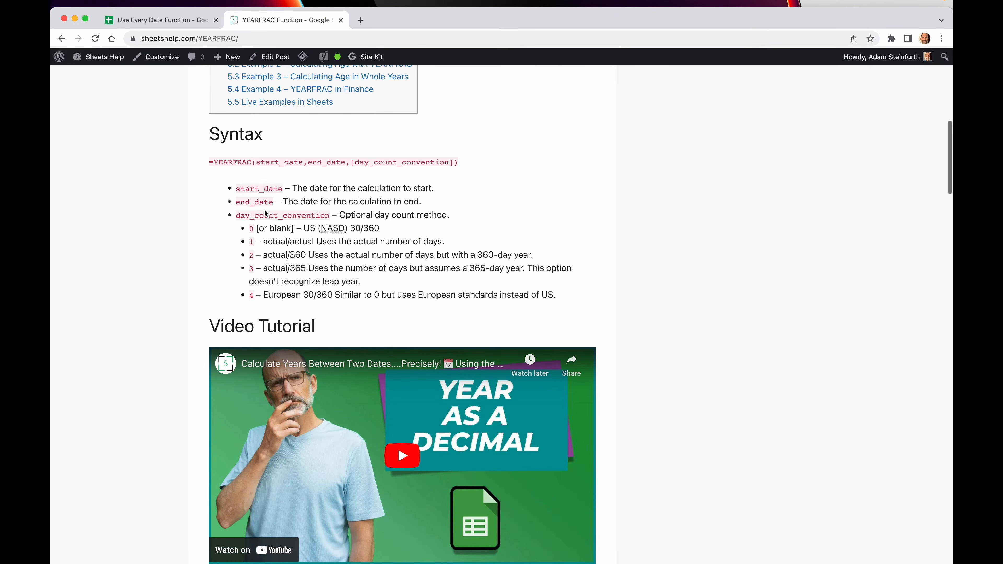
left_click_drag(265, 239, 362, 290)
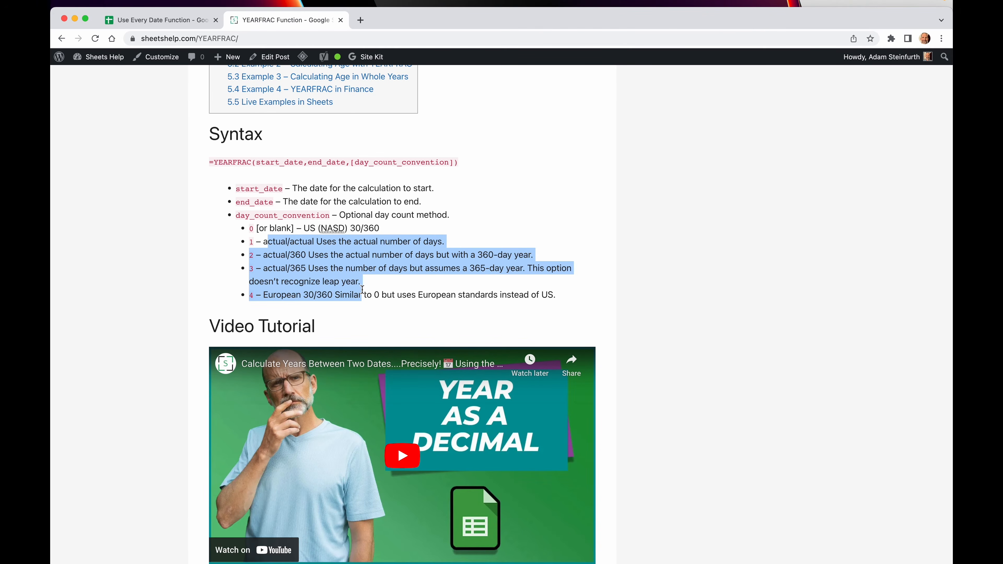
left_click(381, 271)
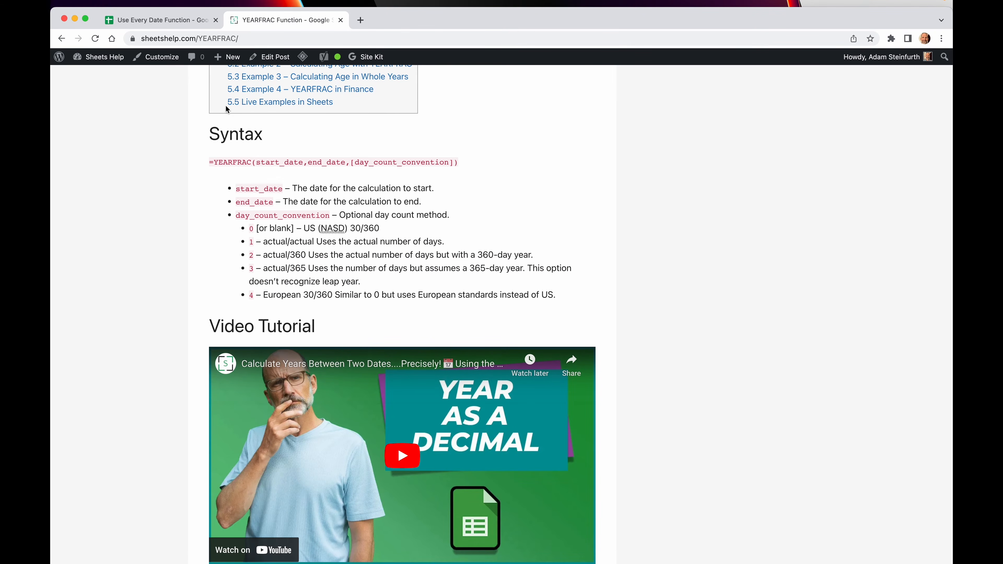
- Return to the Use Every Date Function spreadsheet and complete the YEARFRAC formula in P7 without a day count convention
left_click(158, 20)
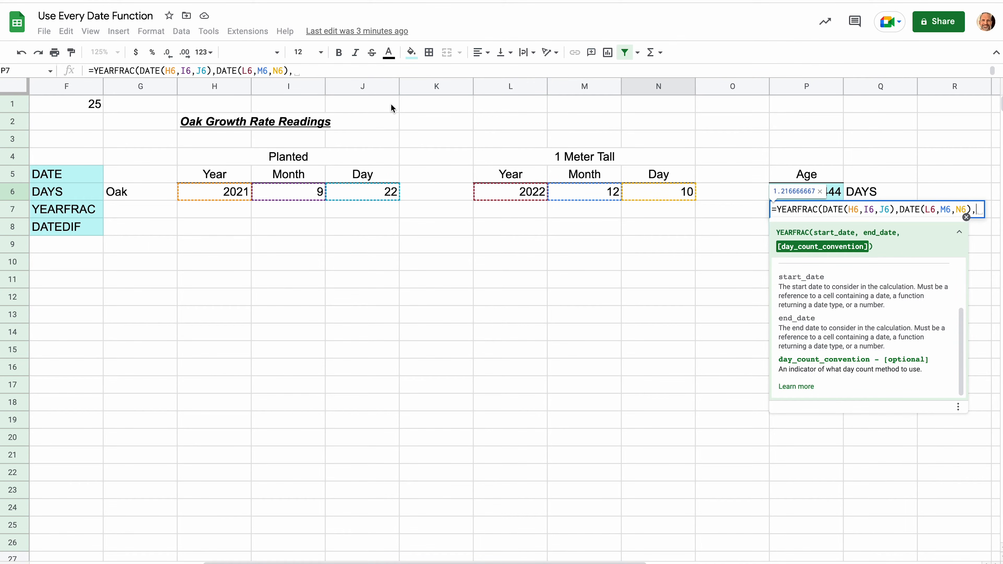
key("BackSpace")
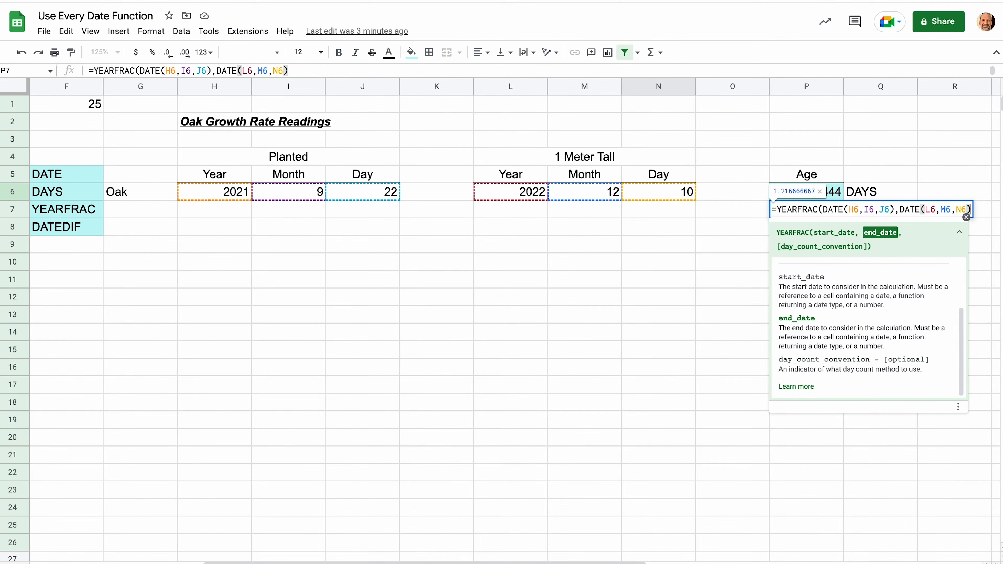
type(")")
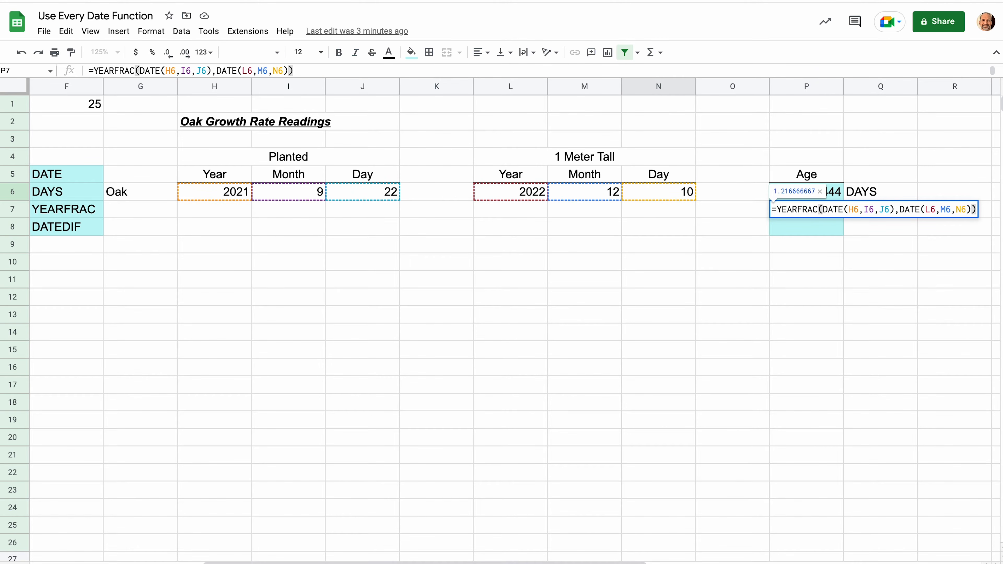
key("Return")
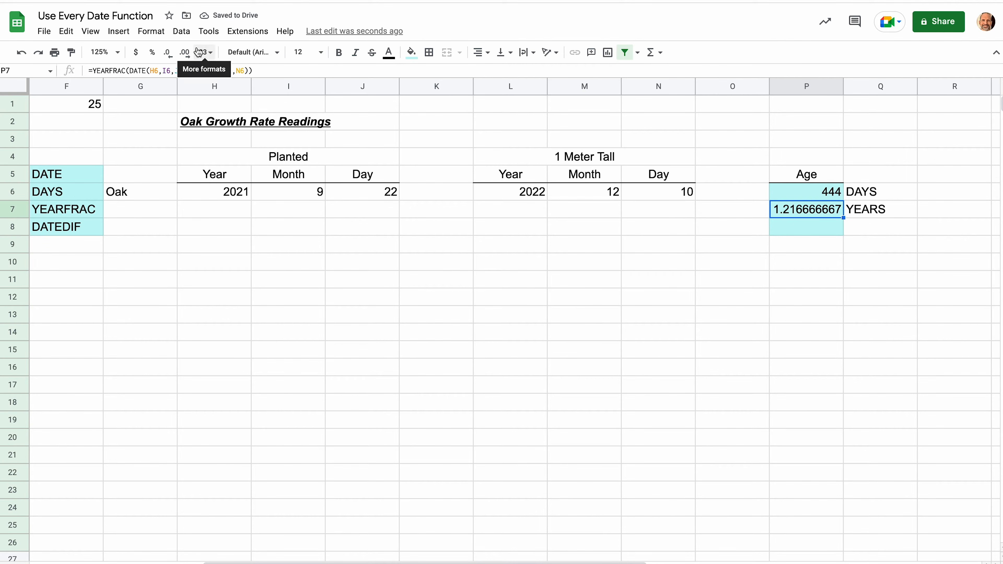
- Reduce the age in years in cell P7 to two decimal places
left_click(168, 55)
left_click(168, 55)
left_click(167, 56)
left_click(167, 55)
left_click(167, 55)
left_click(167, 55)
left_click(167, 55)
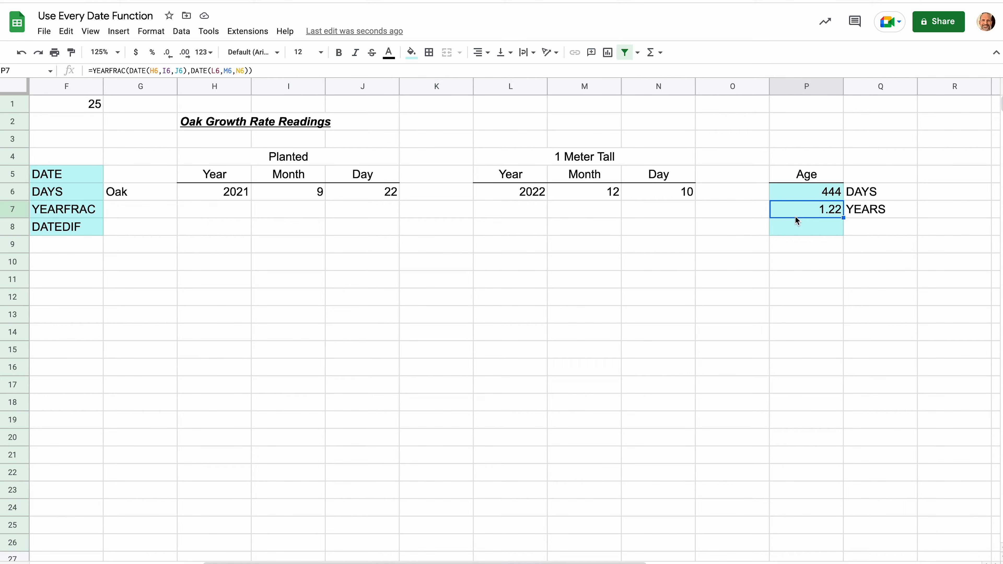
- Enter the formula ="WORD "&" ANOTHER WORD" in cell O10 to demonstrate joining text with an ampersand
key("Down")
key("Down")
key("Down")
key("Left")
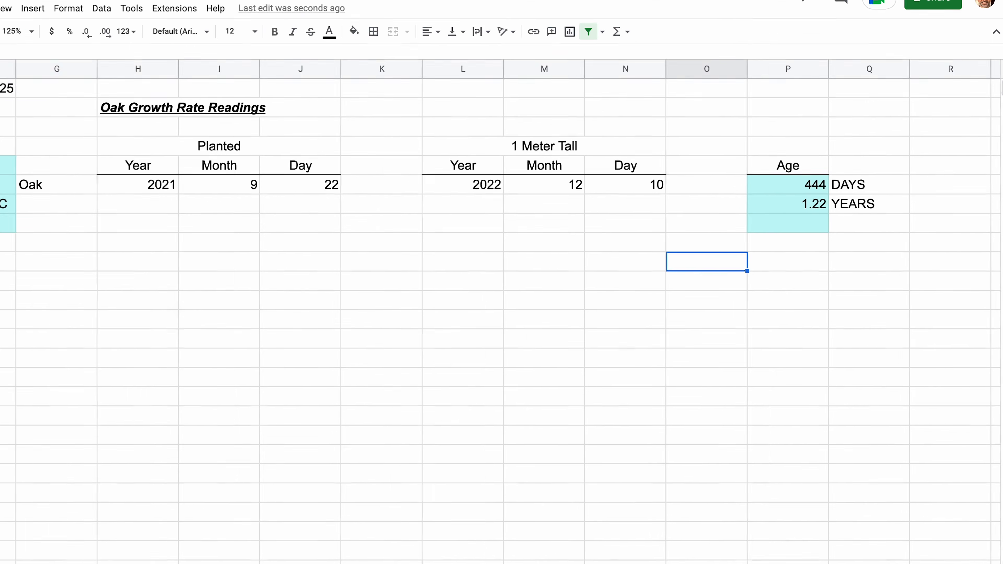
type("=\"WORK")
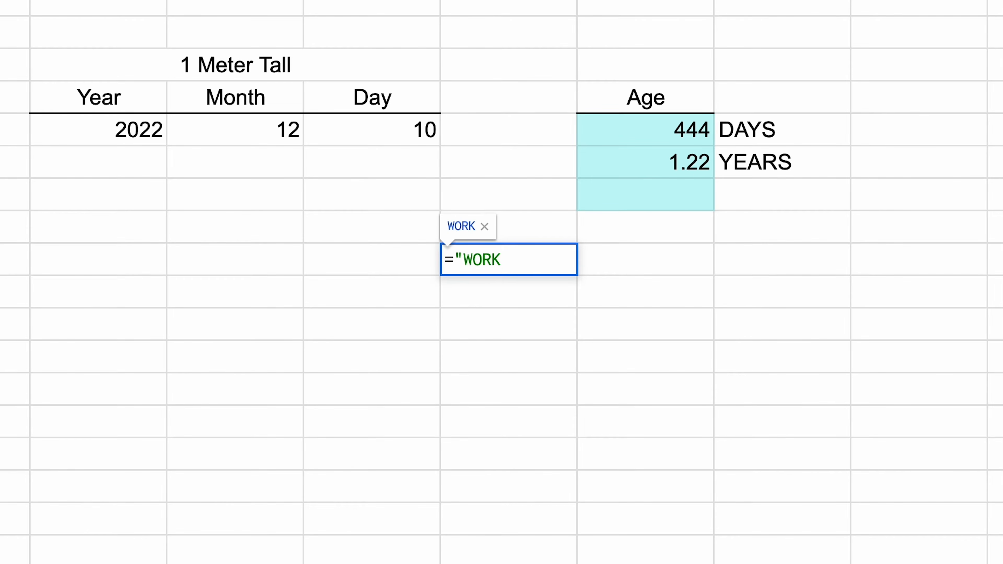
key("BackSpace")
type("D \"&\" ANOTHER W")
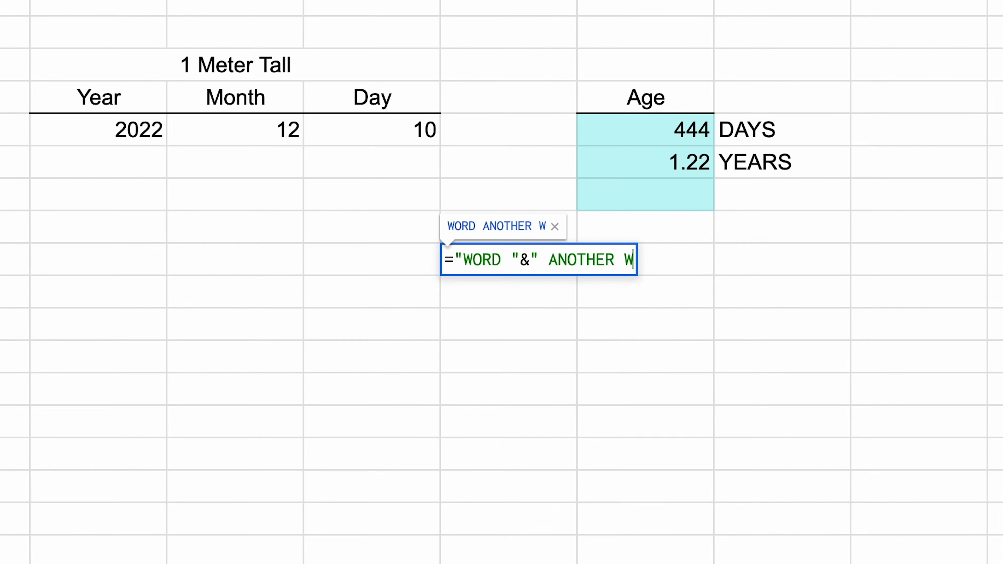
type("ORD\"")
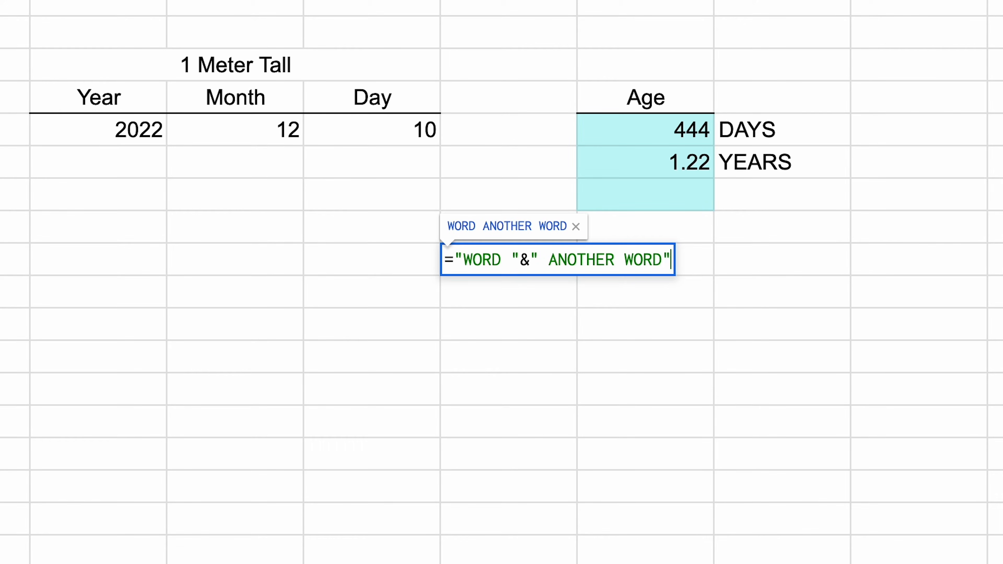
key("Return")
key("Up")
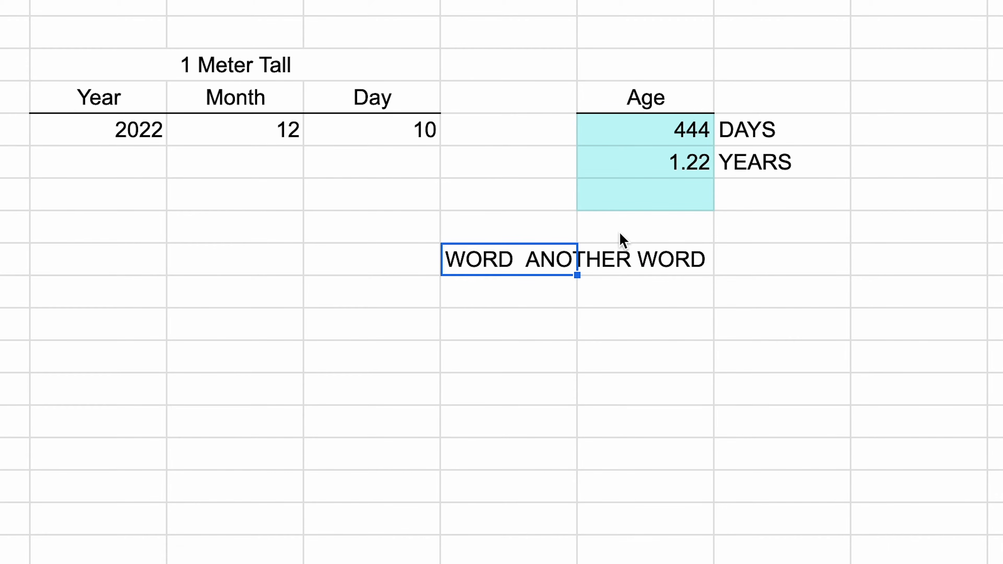
- Clear the demonstration text from cell O10 and begin a DATEDIF formula in cell P8
key("Delete")
key("Up")
key("Up")
key("Right")
key("Up")
key("Down")
type("=DA")
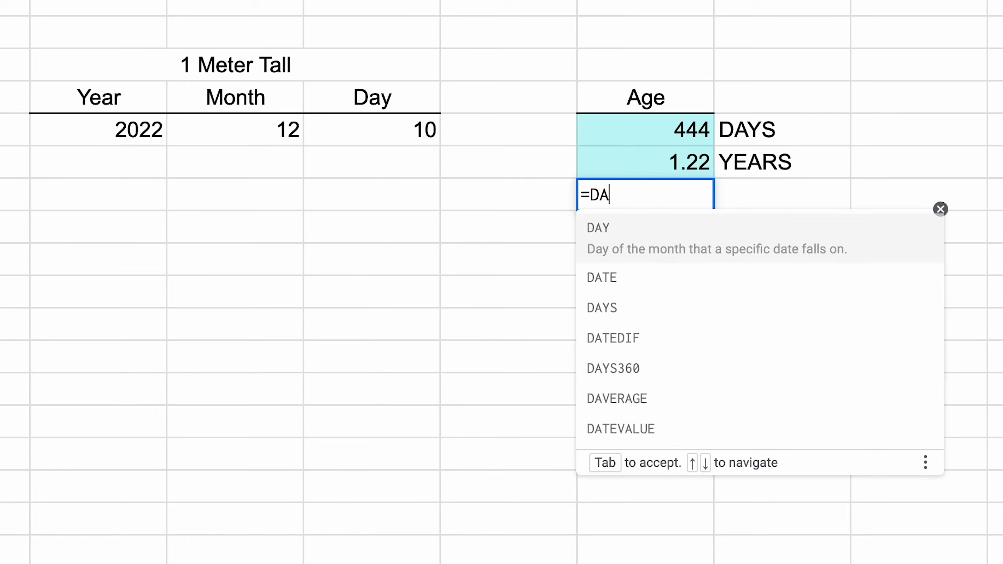
type("TEDIF(")
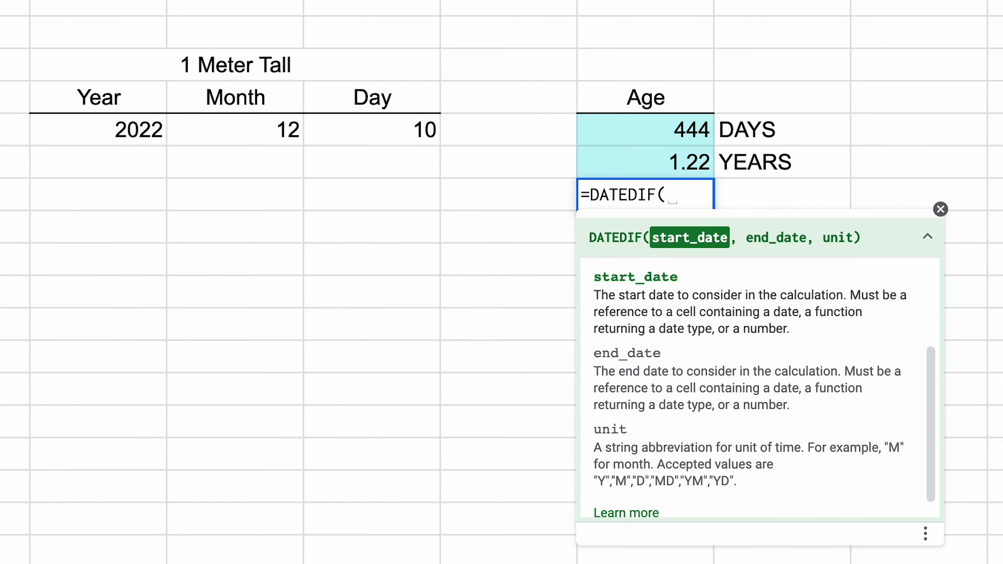
- Complete the DATEDIF formula in P8 with start date DATE(H6,I6,J6), end date DATE(L6,M6,N6) and unit "Y"
type("DATE(H")
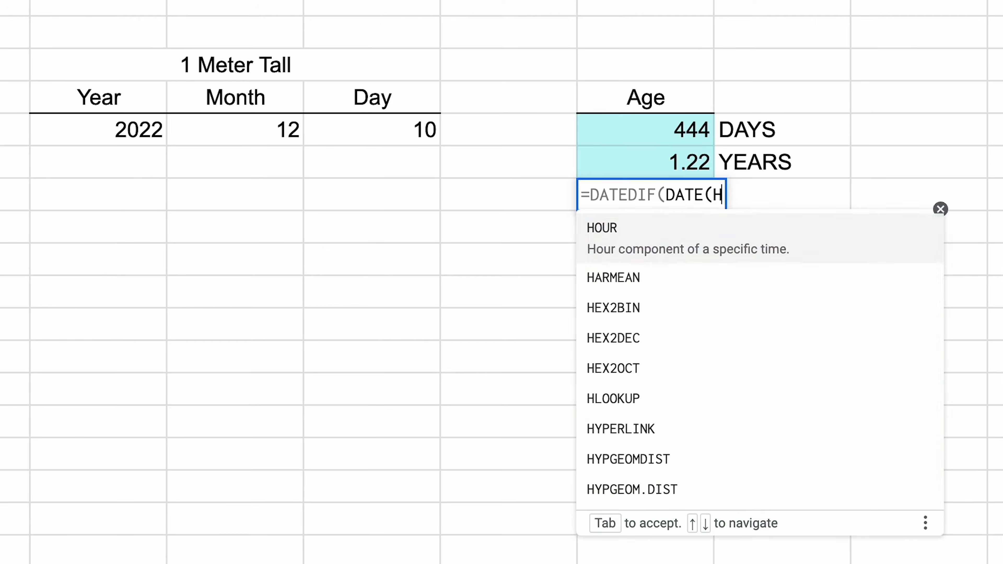
type("6,I6,J6),")
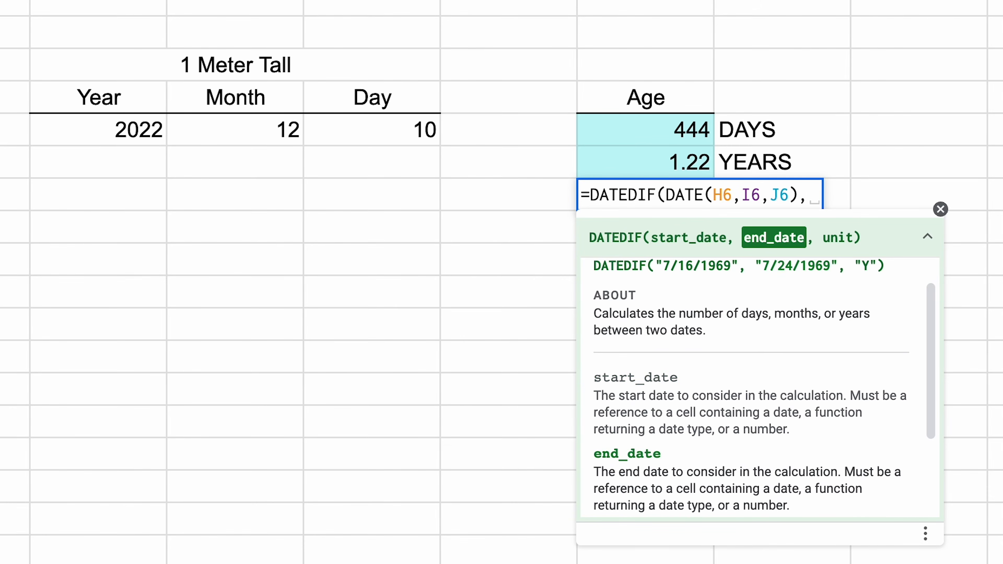
type("DATE(")
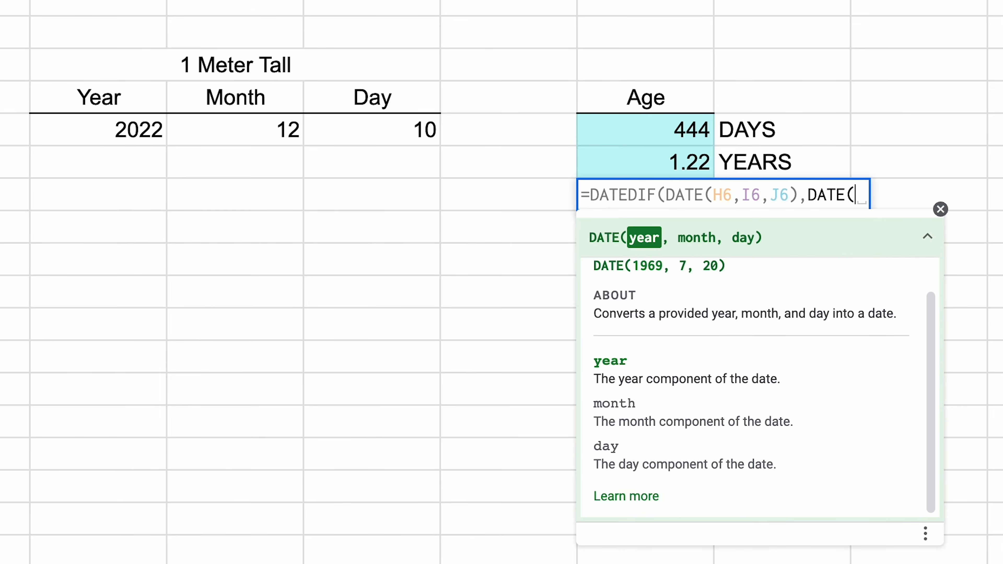
type("L6,M6,N6)")
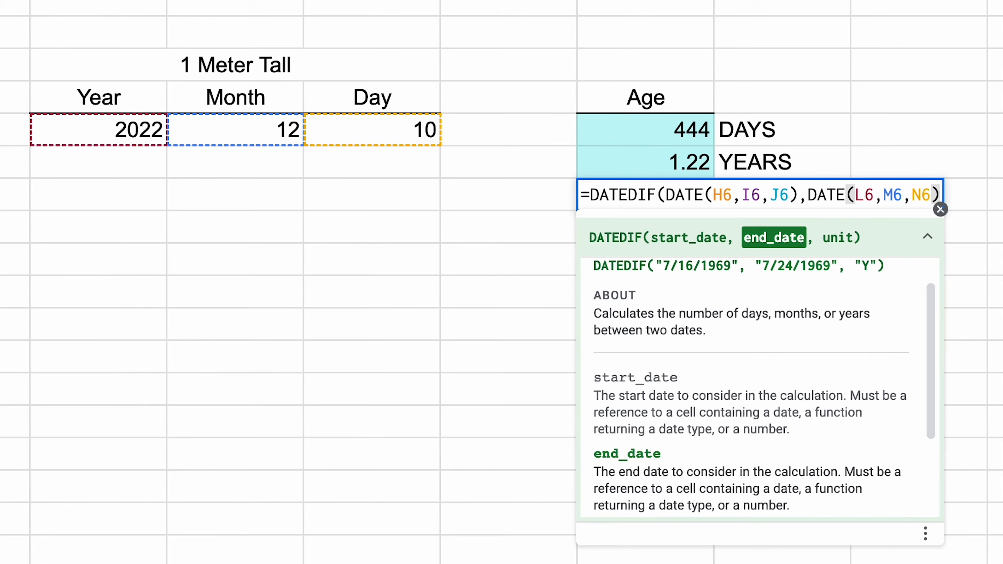
type(",")
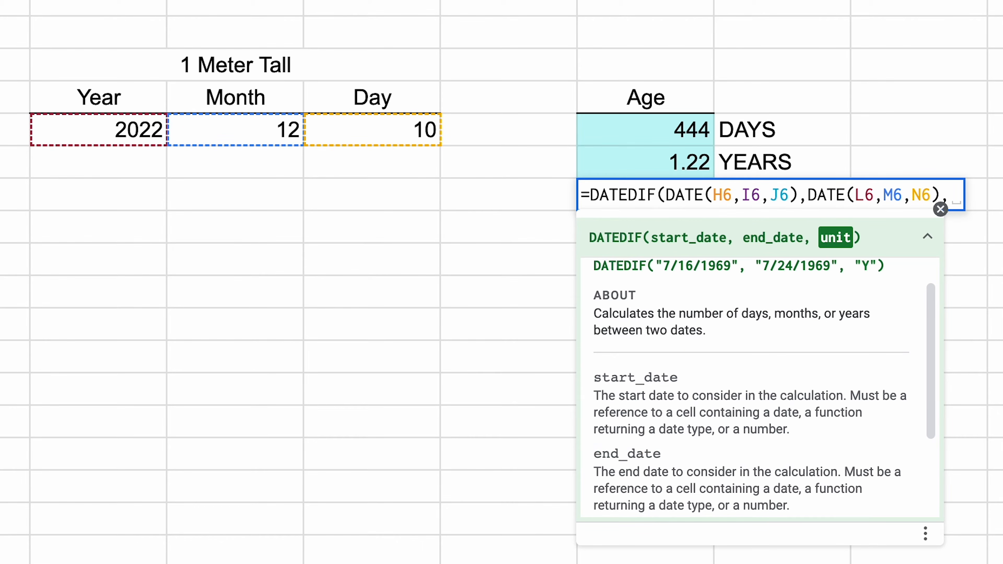
type("\"Y\")")
key("Return")
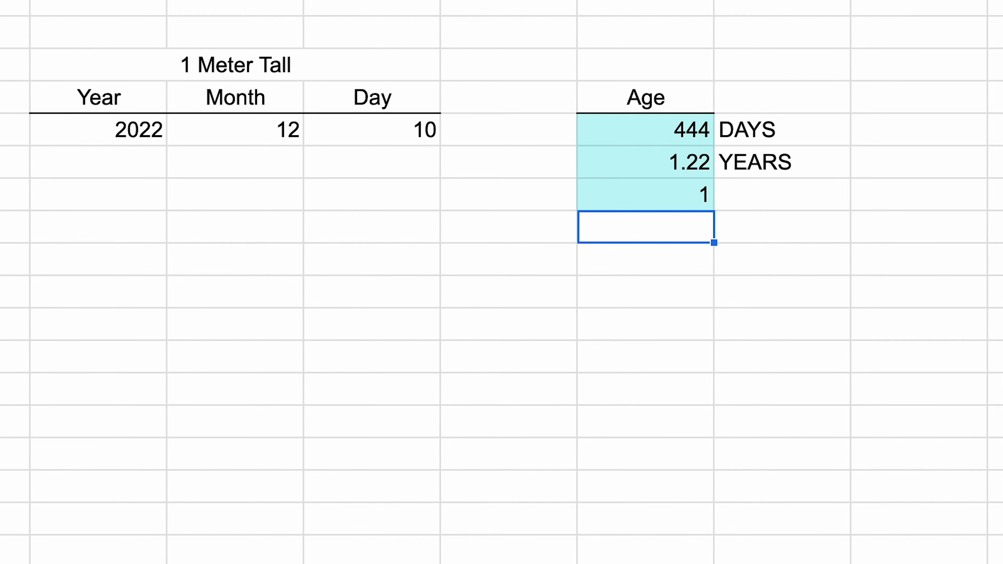
- Extend the DATEDIF formula in P8 by joining the text " years and " followed by another ampersand
key("Up")
key("Return")
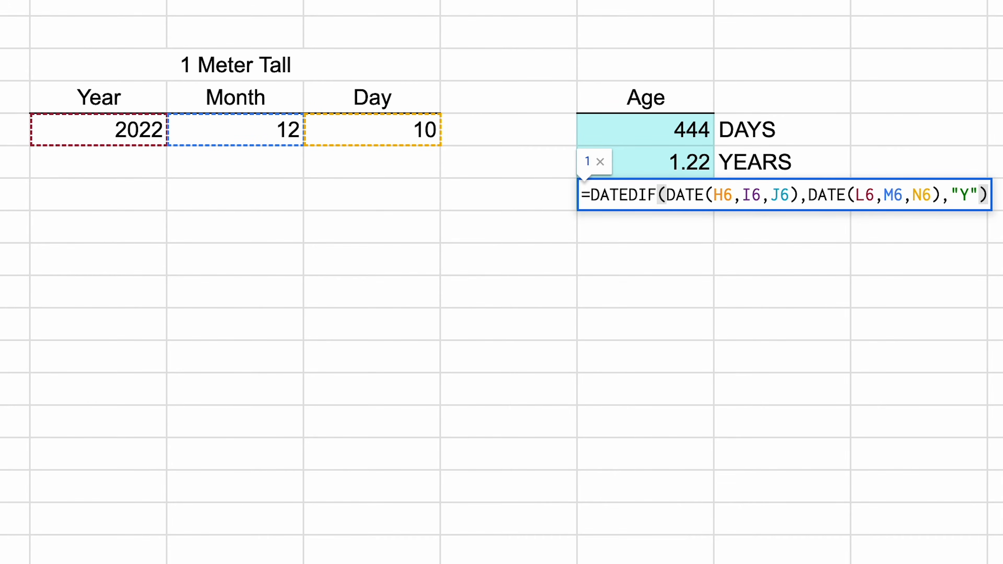
type("&\"")
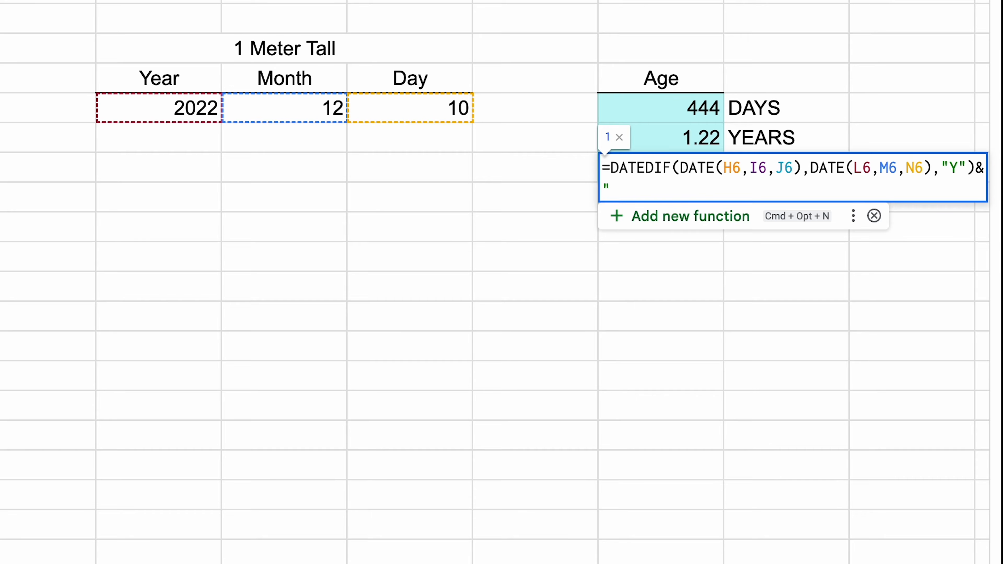
type(" years")
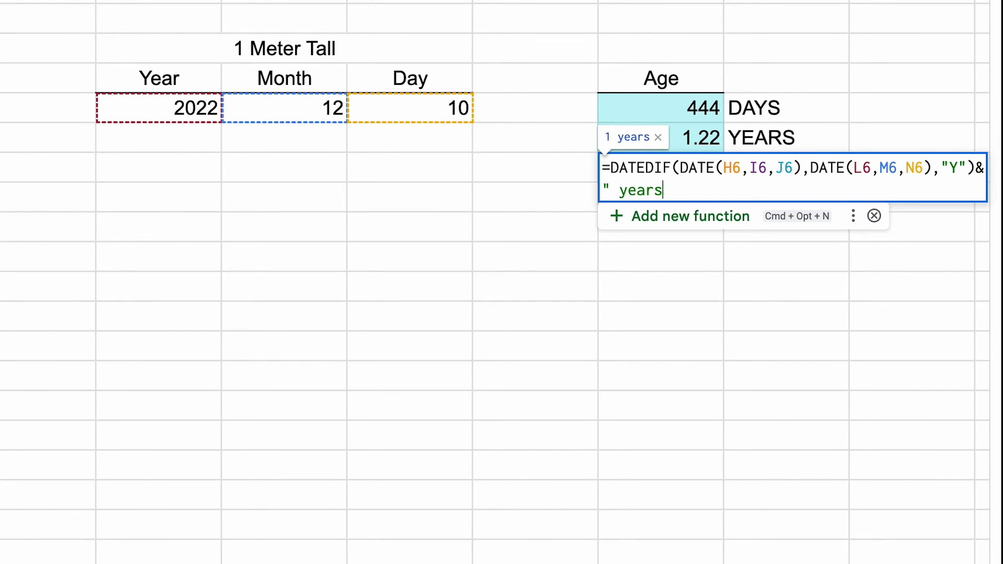
type(" and \"")
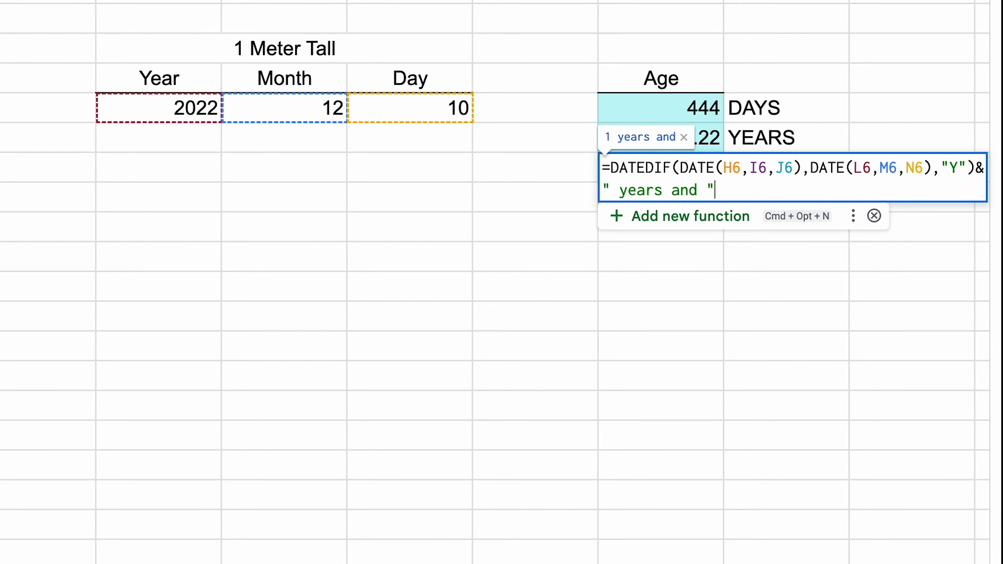
type("&")
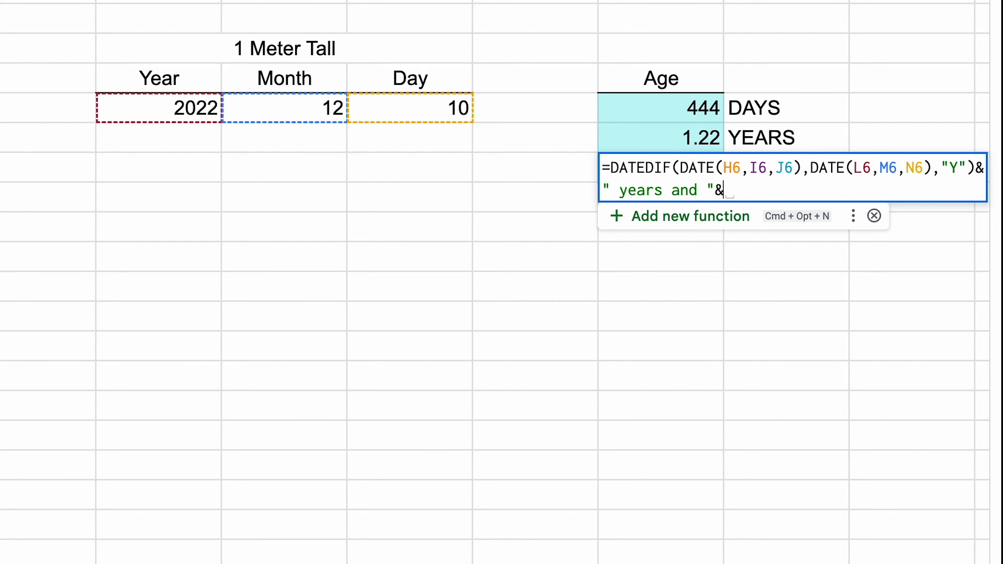
- Add a copy of the complete DATEDIF expression after the last ampersand in the P8 formula
key("Up")
key("Left")
key("Left")
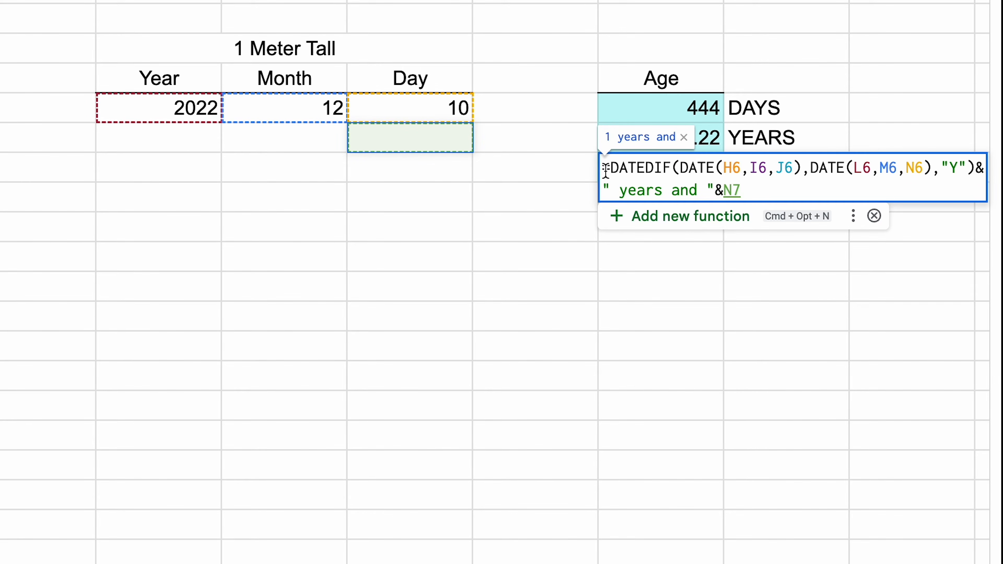
left_click_drag(610, 165, 976, 173)
key("super+c")
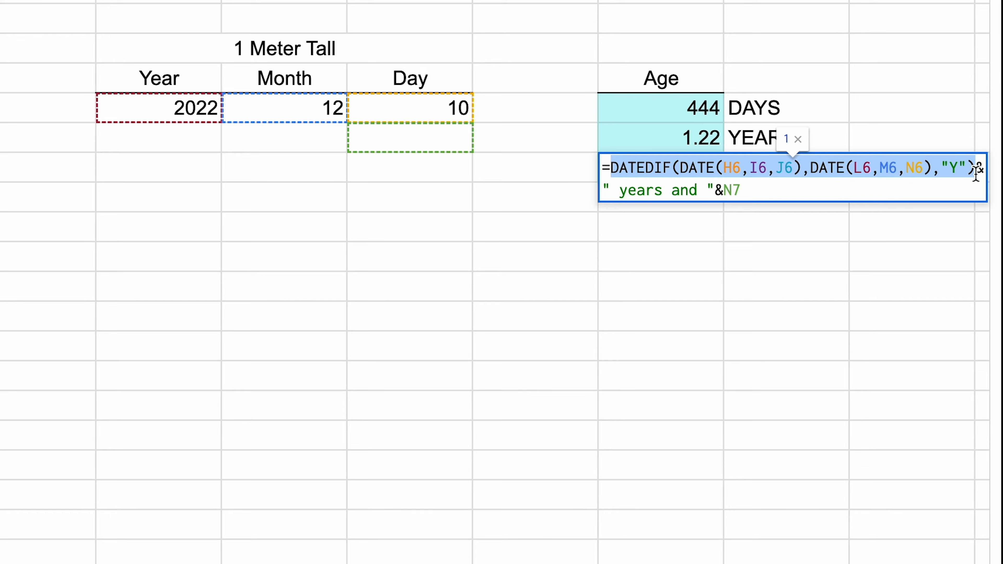
left_click(762, 192)
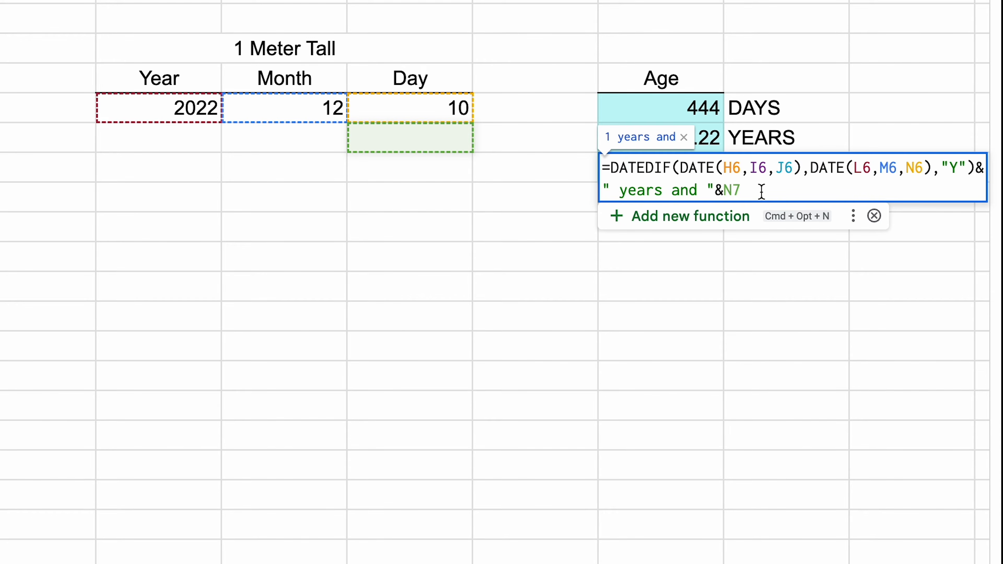
key("BackSpace")
key("BackSpace")
key("super+v")
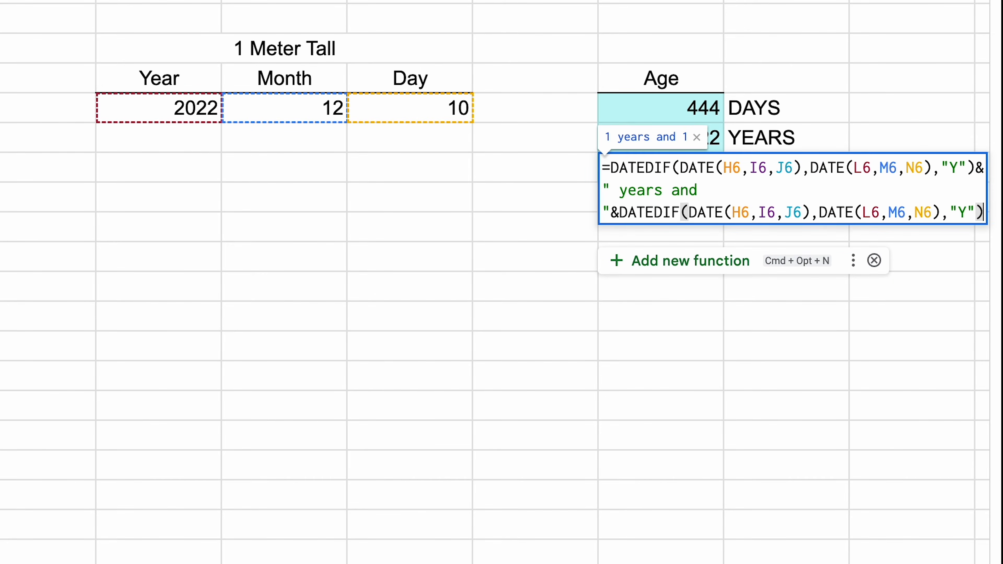
- Review the accepted unit values and change the second DATEDIF's unit to "YD" in the P8 formula
key("Left")
key("Left")
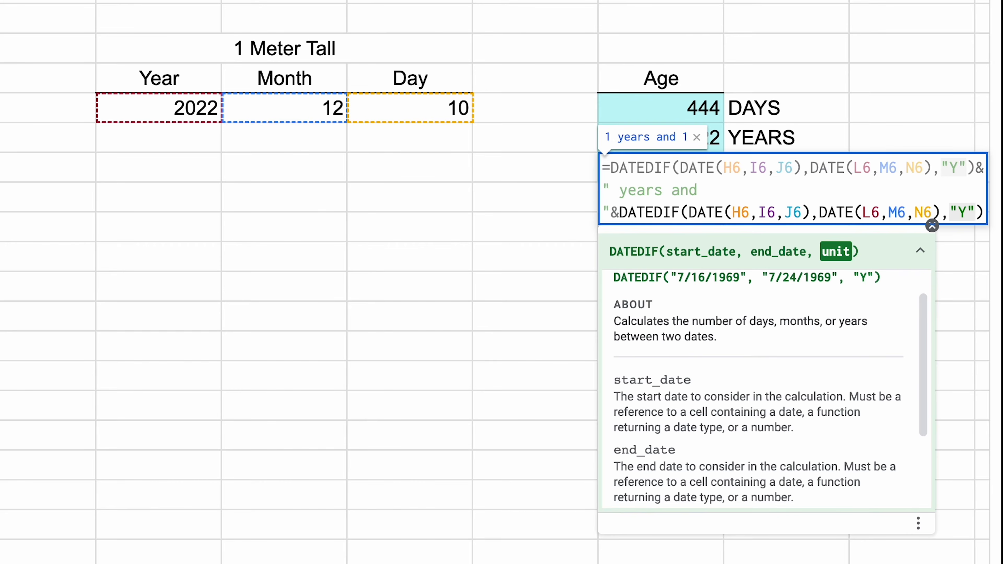
key("shift+Left")
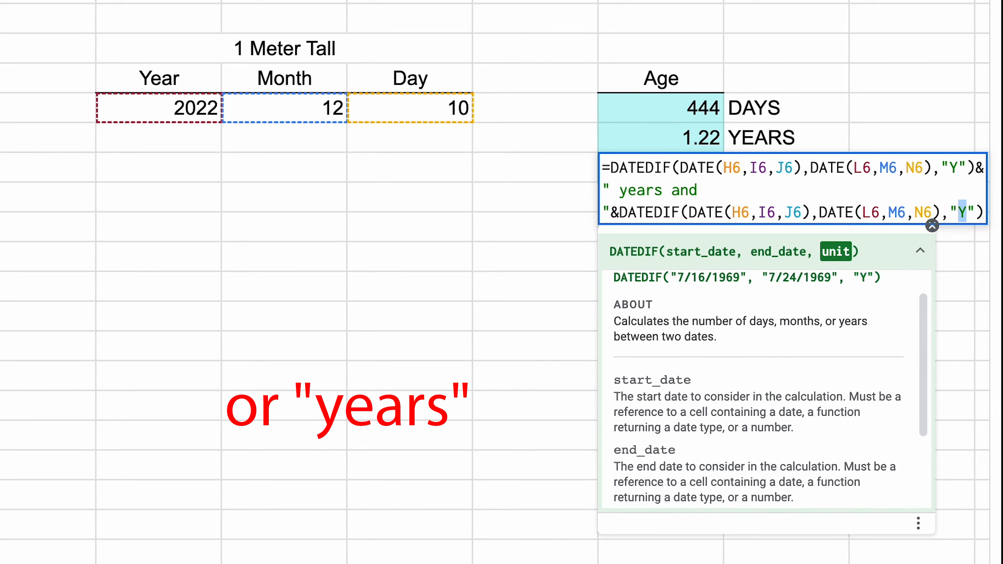
left_click_drag(925, 338, 925, 405)
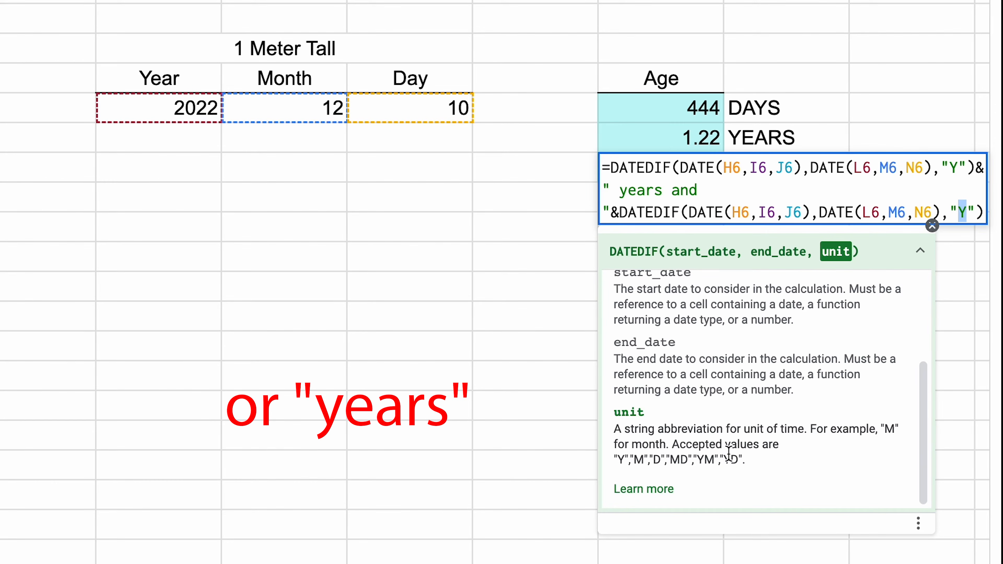
key("shift+y")
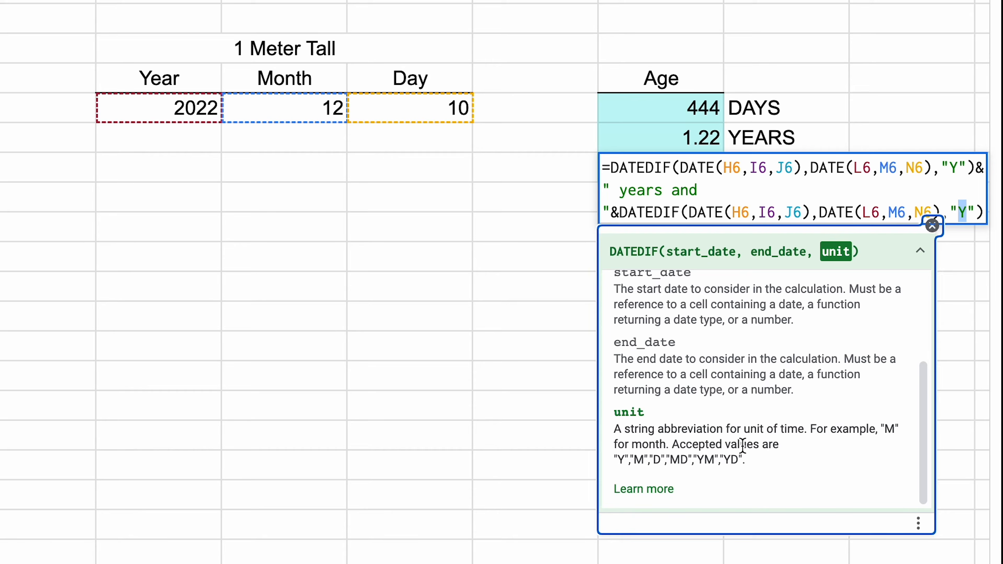
type("YD")
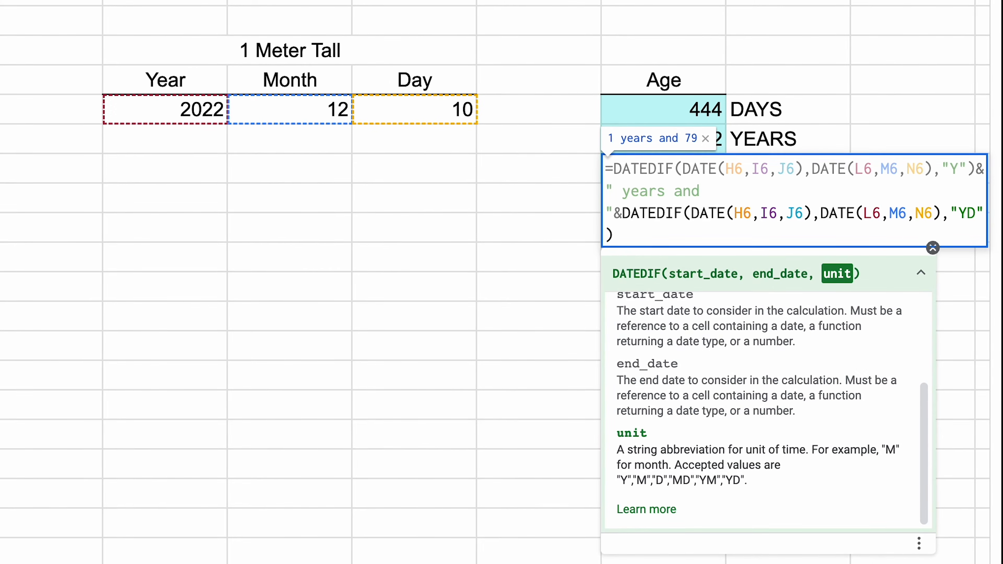
key("Right")
key("Right")
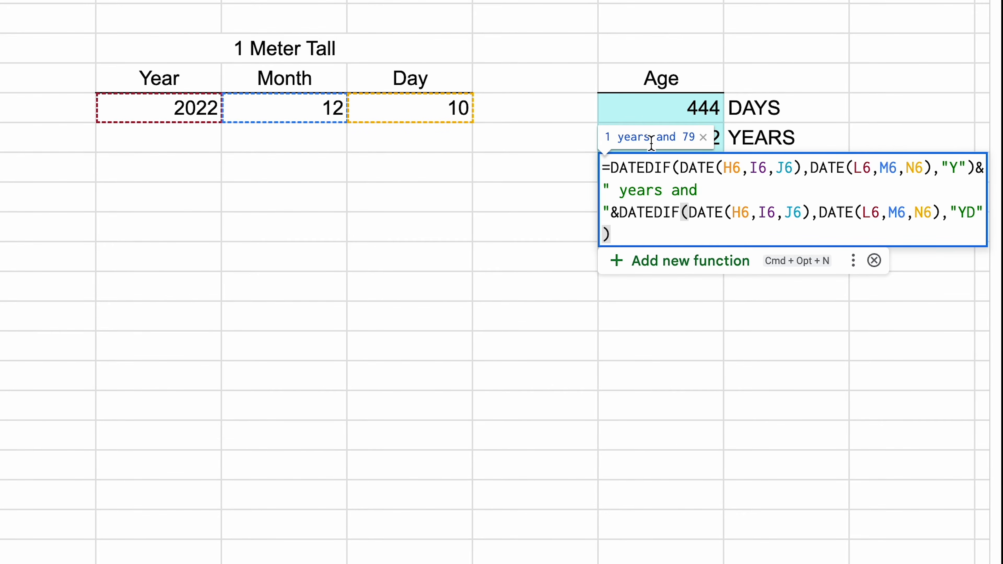
- Change "years" to "year" in the joined text of P8 and finish the formula with &" days."
left_click(656, 190)
key("Delete")
key("Down")
key("Down")
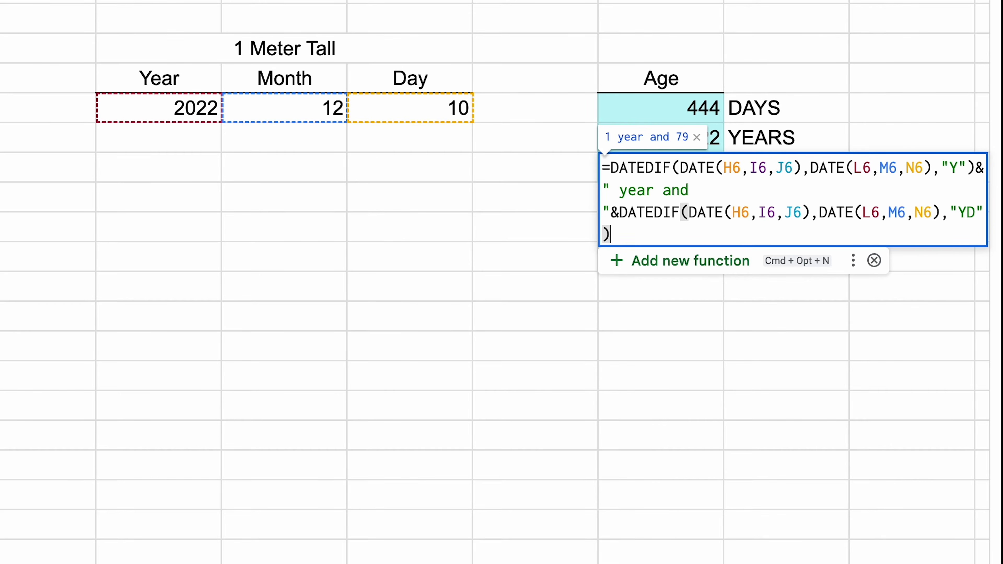
type("&\" ")
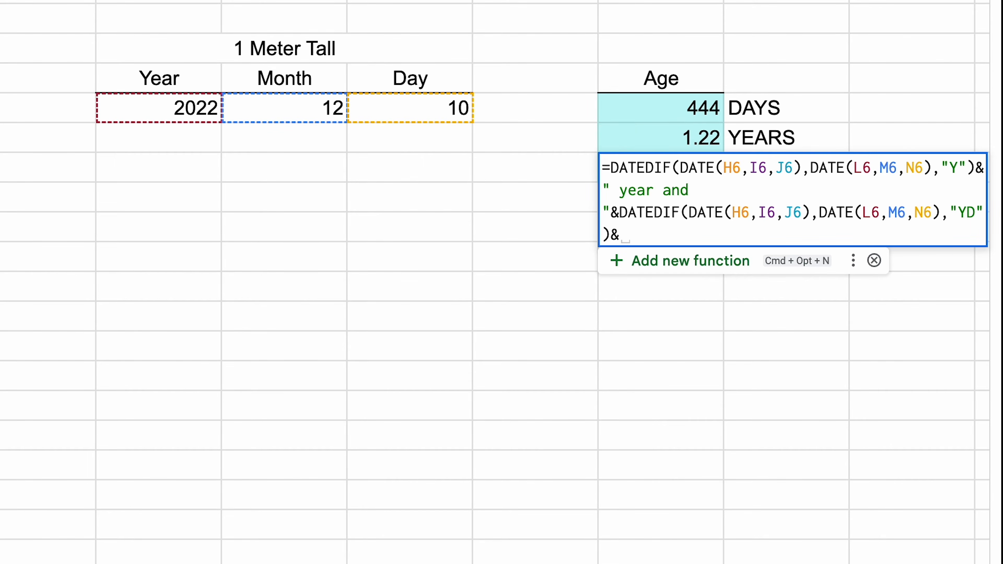
type("days")
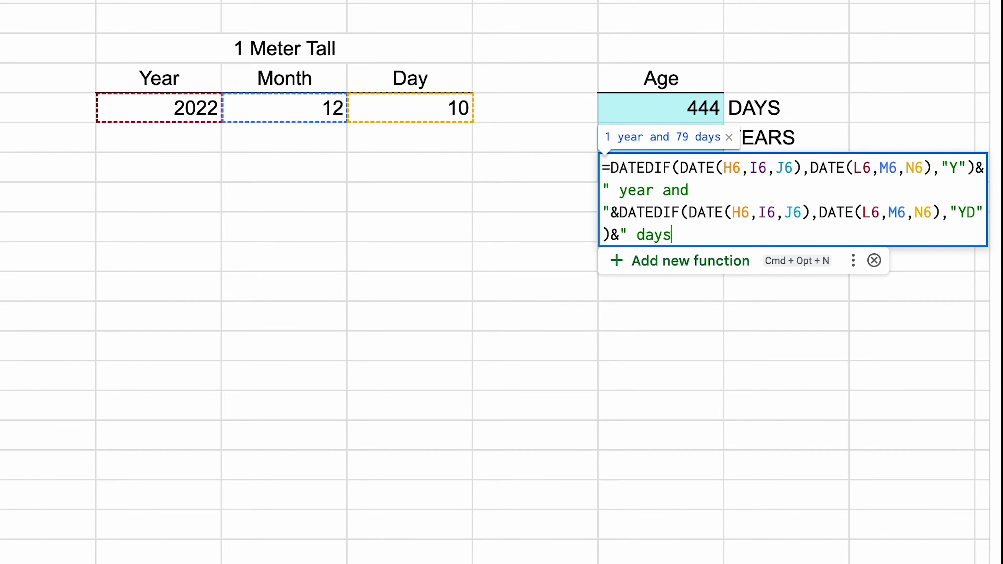
type(".\"")
key("Return")
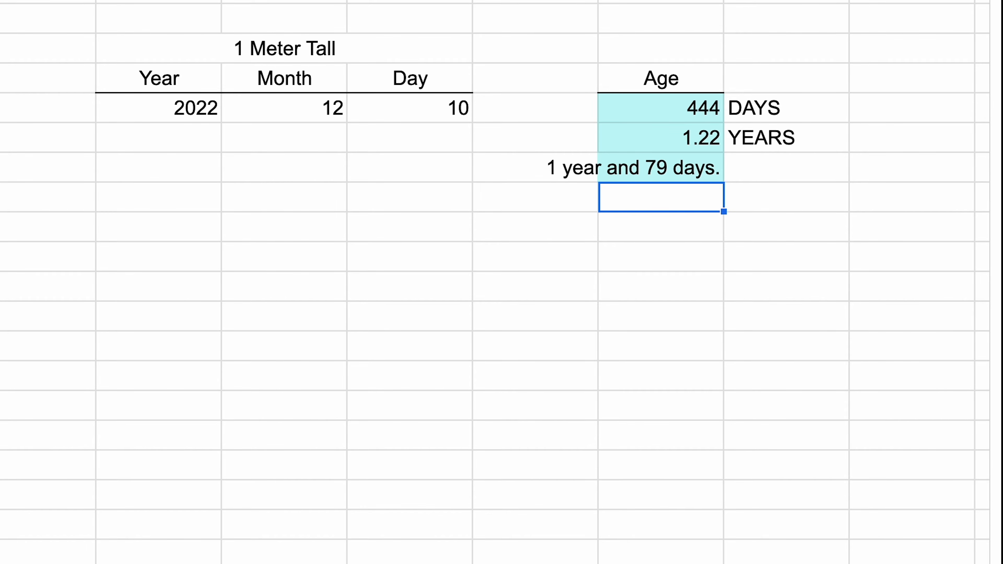
left_click(513, 197)
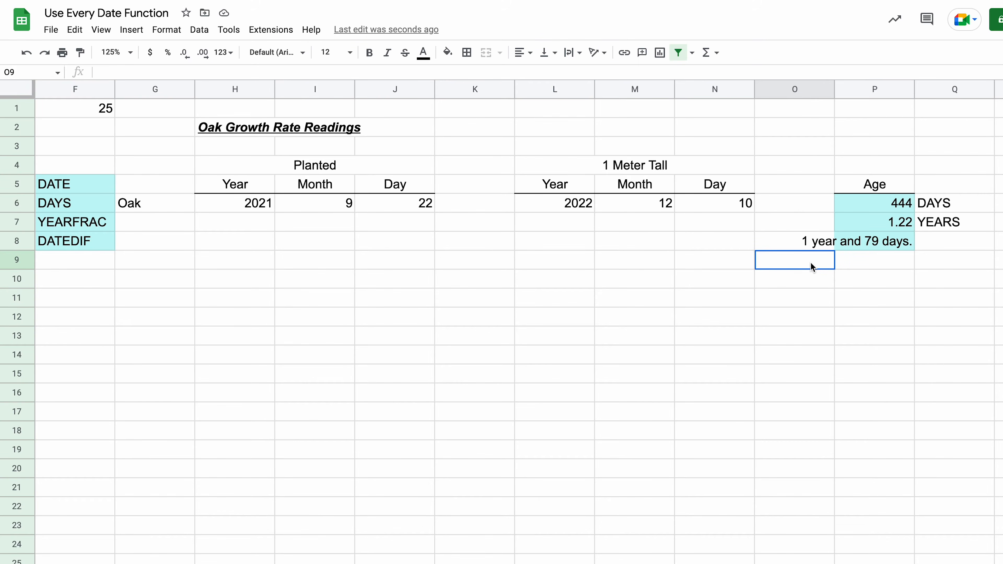
double_click(811, 263)
key("Escape")
left_click(706, 273)
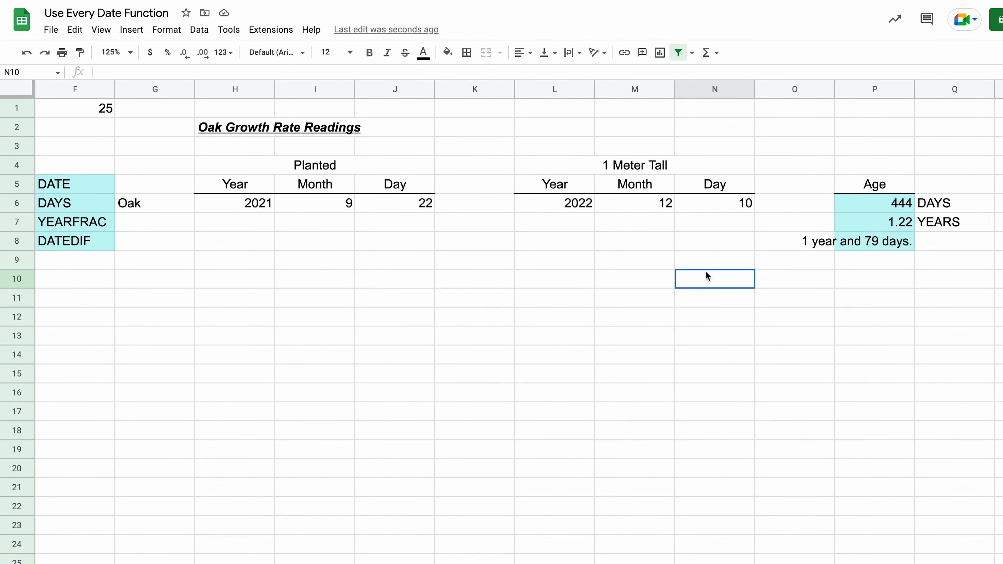
- Mark DATEDIF as completed in the Date and Time Functions list and select the count cell A28
scroll(705, 272, "left", 10)
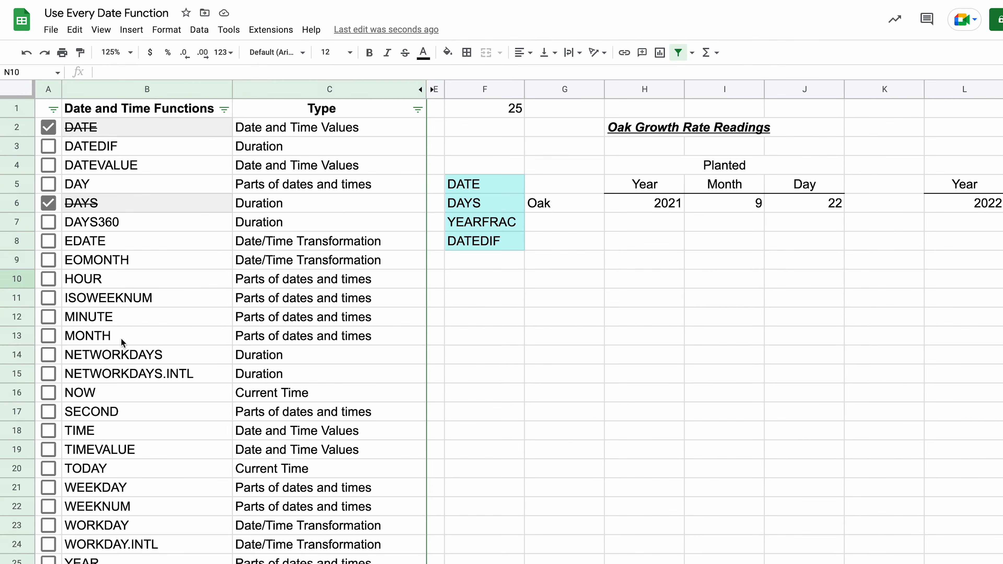
left_click(49, 147)
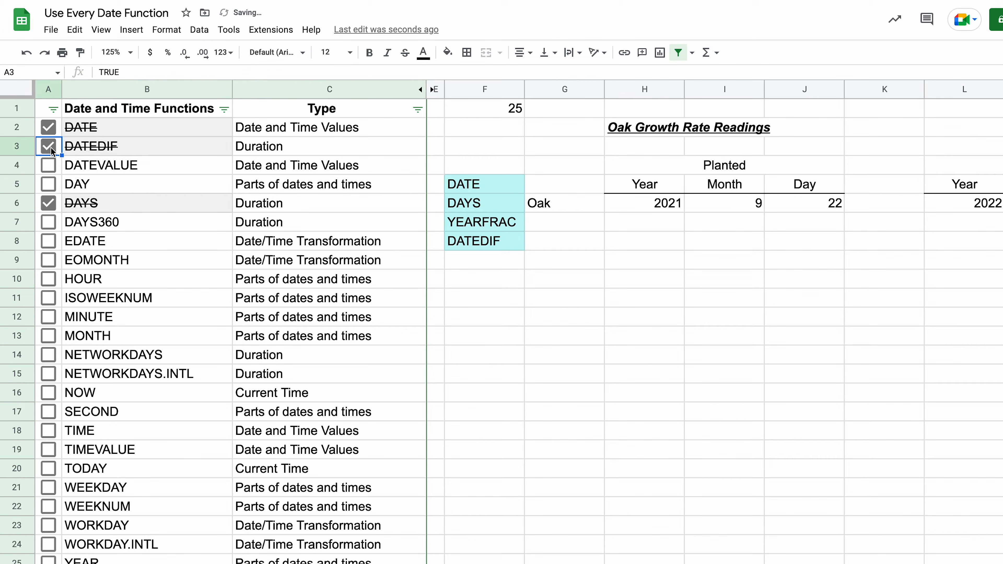
scroll(52, 198, "down", 3)
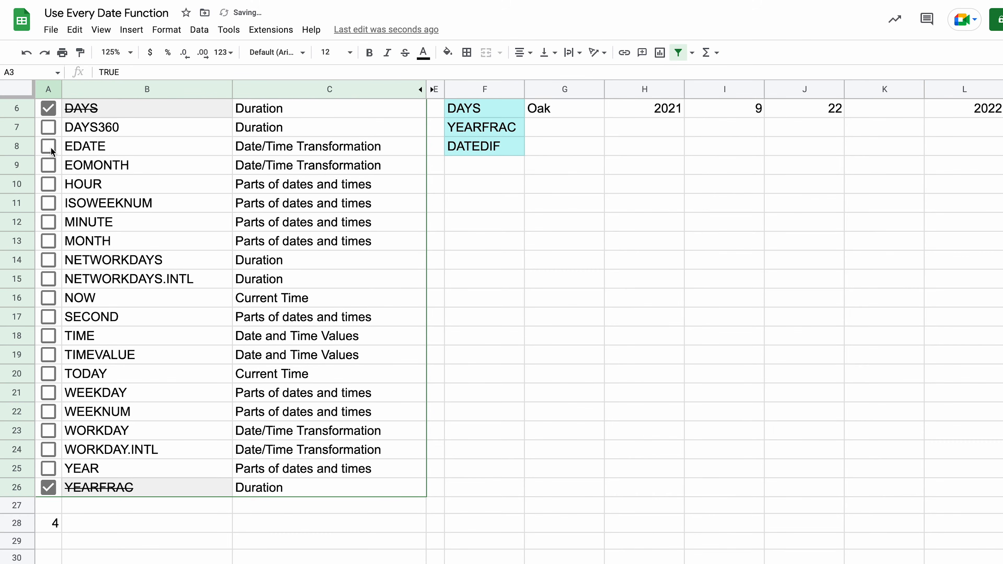
left_click(49, 528)
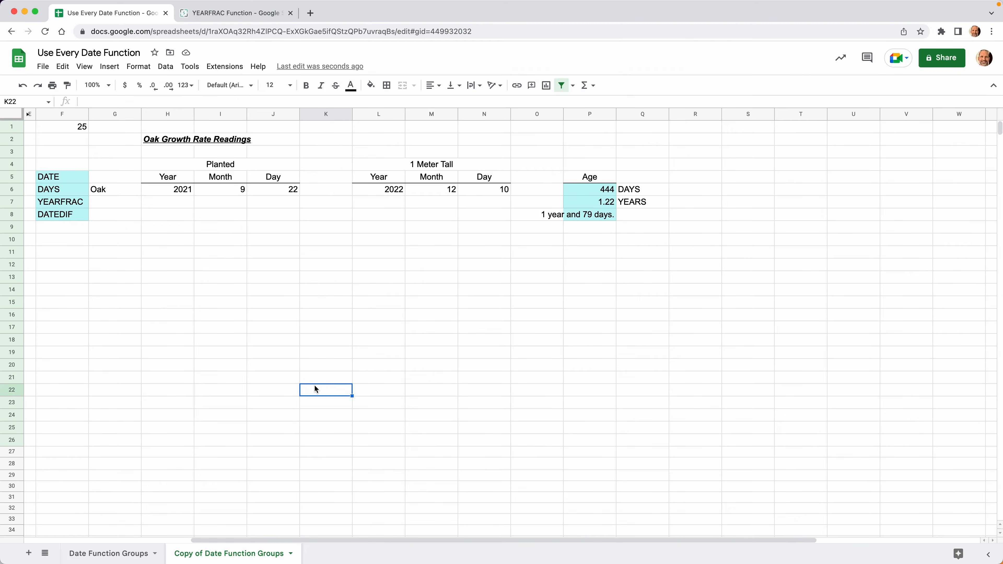
key("Down")
key("Down")
key("Down")
key("Down")
key("Down")
key("Down")
key("Down")
key("Down")
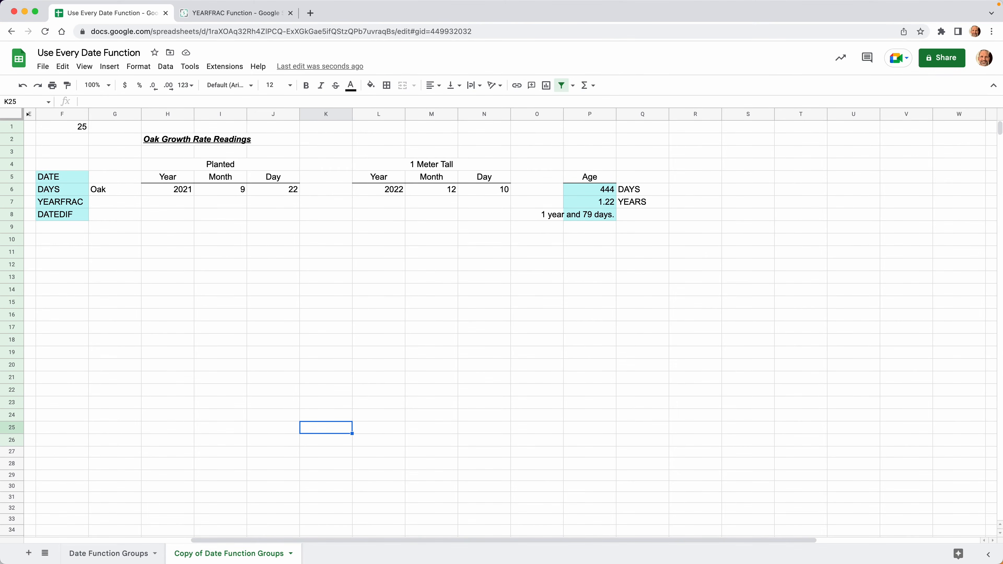
key("Down")
key("Down")
key("Down")
key("Down")
key("Down")
key("Down")
key("Down")
key("Down")
key("Down")
key("Down")
key("Down")
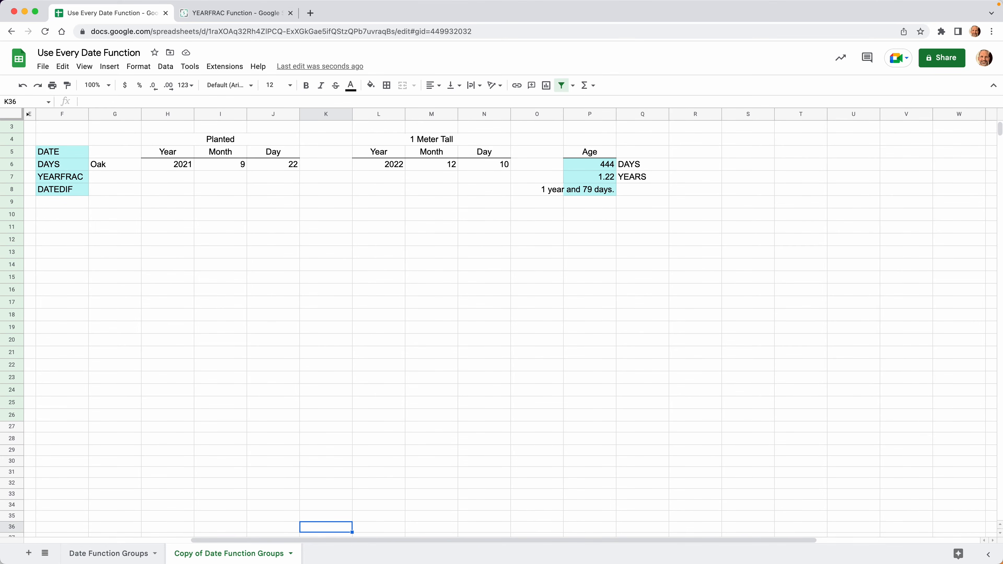
- Locate the Kudzu Growth Rate Readings section below the oak data and examine its layout, heading and required-format note
key("Down")
key("Down")
key("Down")
key("Down")
key("Down")
key("Down")
key("Down")
key("Down")
key("Down")
key("Down")
key("Down")
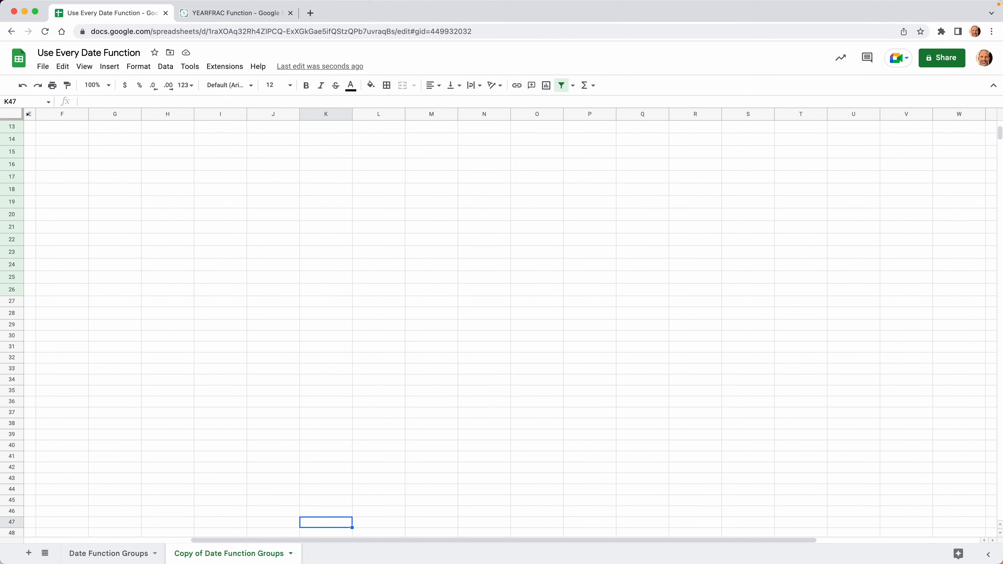
key("Down")
key("Down")
key("Down")
key("Down")
key("Down")
key("Down")
key("Down")
key("Down")
key("Down")
key("Down")
key("Down")
key("Down")
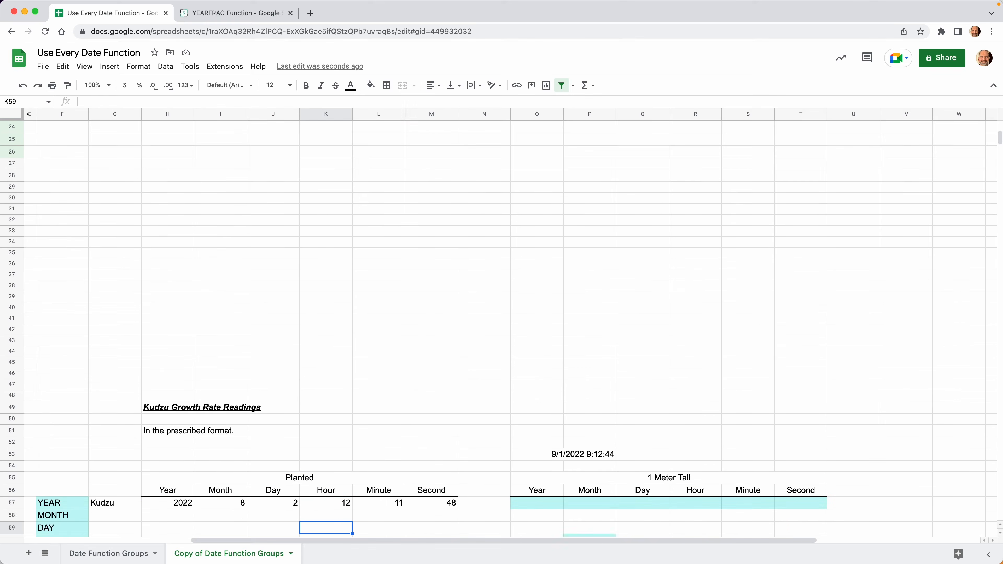
key("Down")
key("Down")
key("Down")
key("Down")
key("Down")
key("Down")
key("Down")
key("Down")
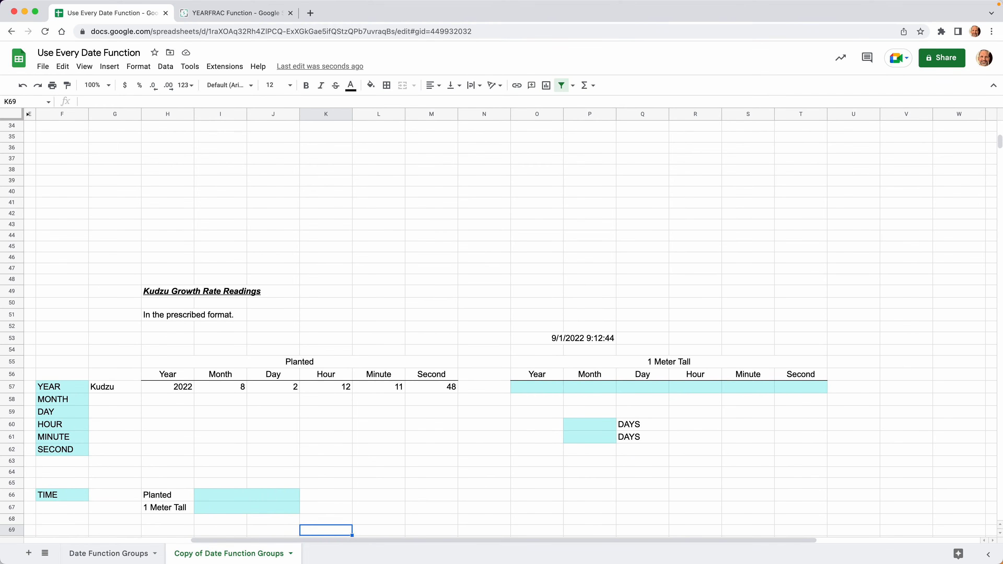
key("Up")
key("Up")
key("Up")
key("Up")
key("Up")
key("Up")
key("Up")
key("Up")
key("Up")
key("Up")
key("Up")
key("Up")
key("Up")
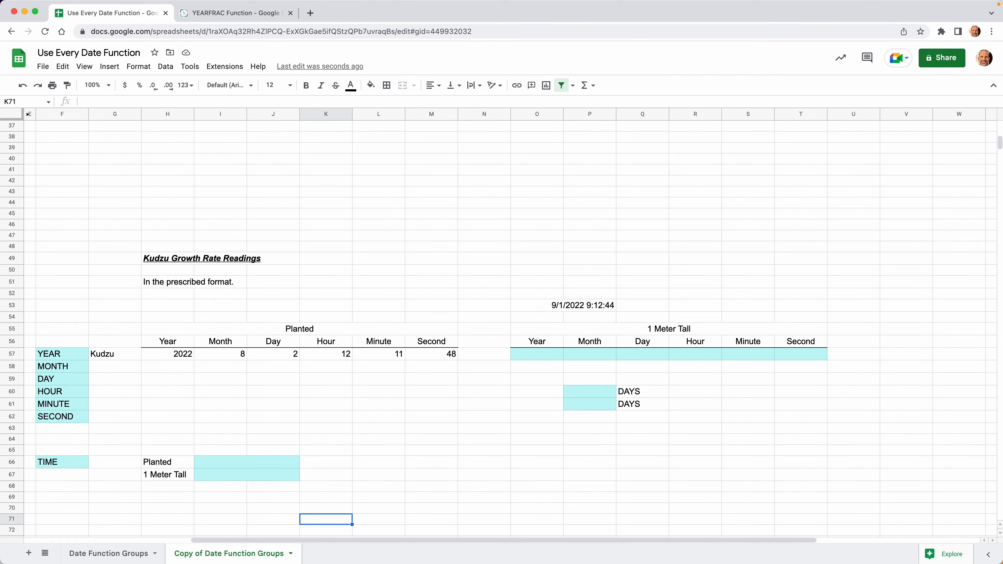
key("Up")
key("Up")
key("Up")
key("Up")
key("Up")
key("Up")
key("Up")
key("Up")
key("Left")
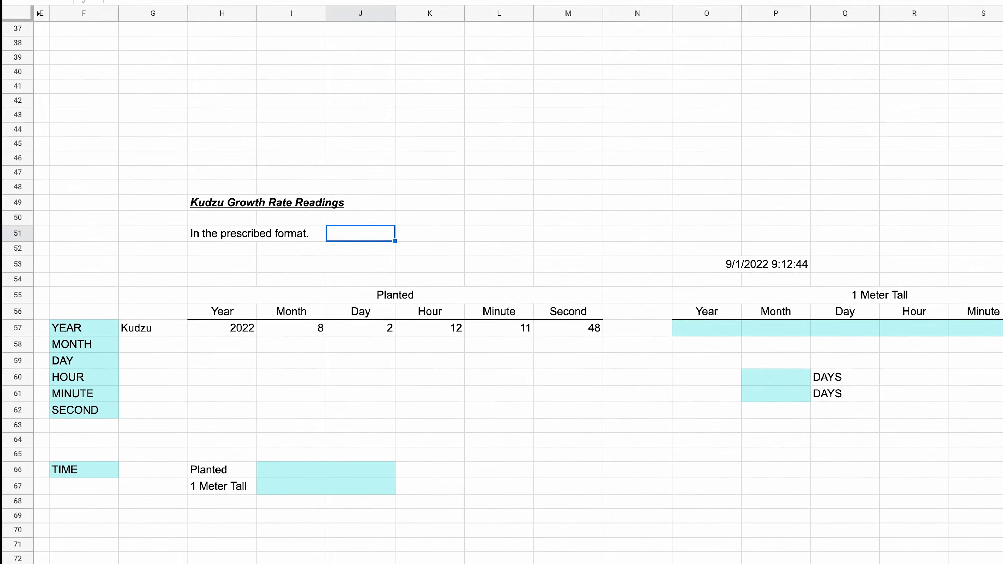
key("Up")
key("Left")
key("Left")
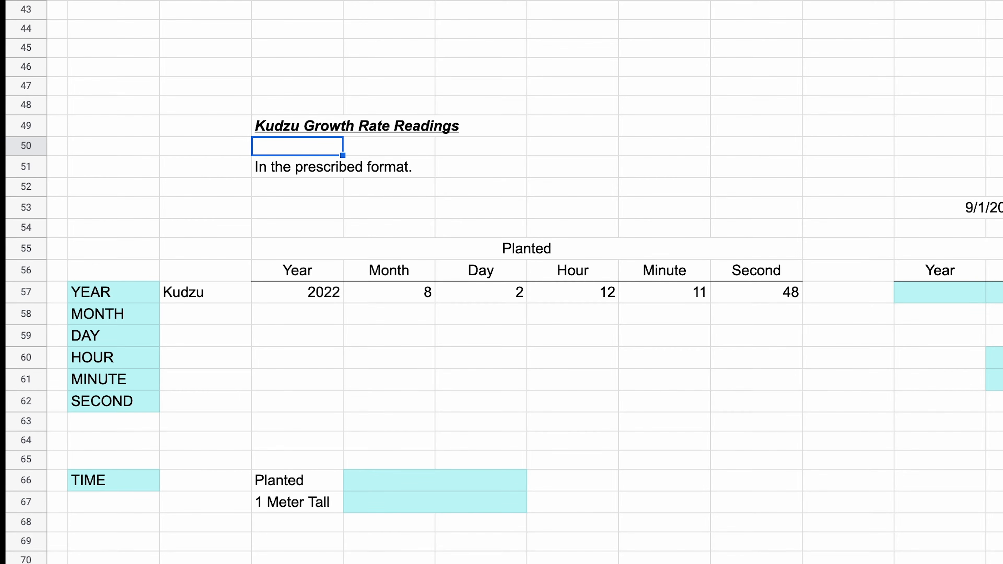
- Examine the separate planted date and time parts in H57:M57 and compare them with the combined timestamp in O53
key("Down")
key("Down")
key("Down")
key("Down")
key("Down")
key("Down")
key("Down")
key("Right")
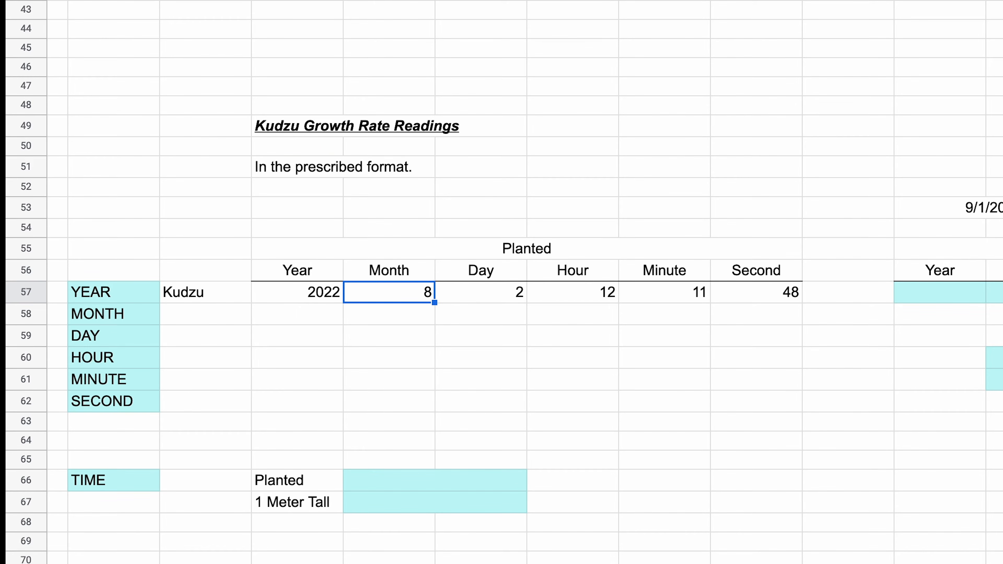
key("Right")
key("Right")
key("Right")
key("Right")
key("Left")
key("Left")
key("Left")
key("Right")
key("Left")
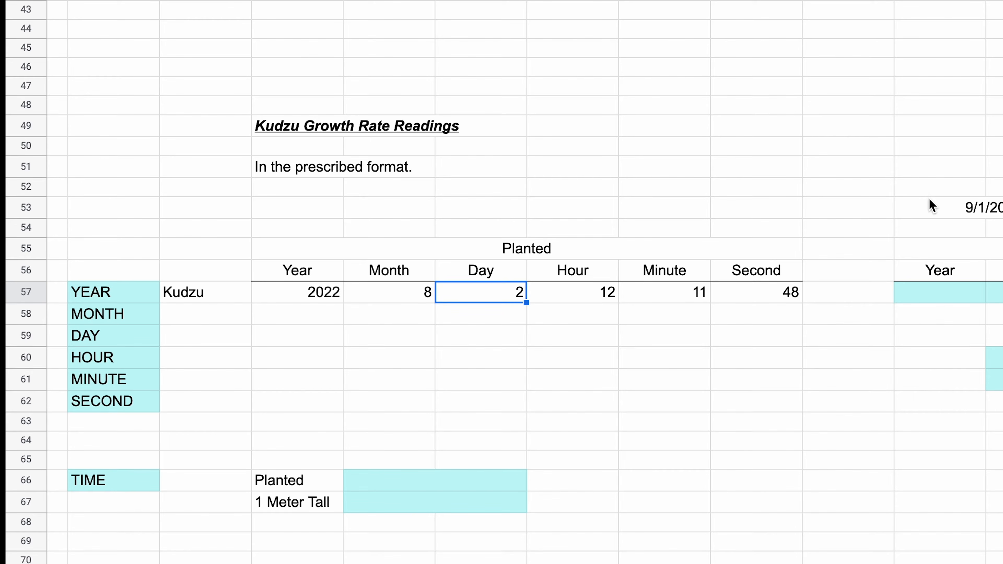
left_click(934, 209)
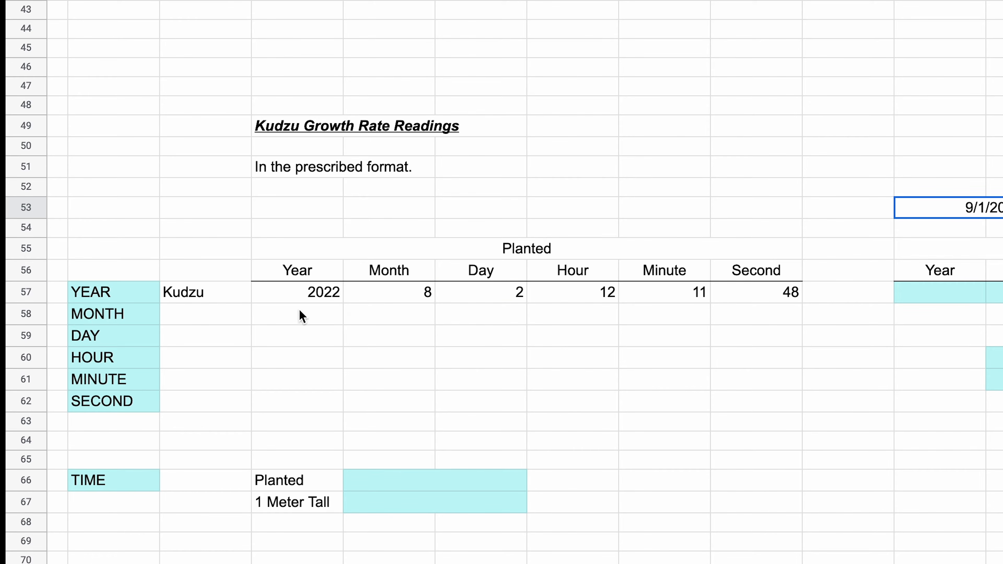
left_click_drag(312, 297, 731, 296)
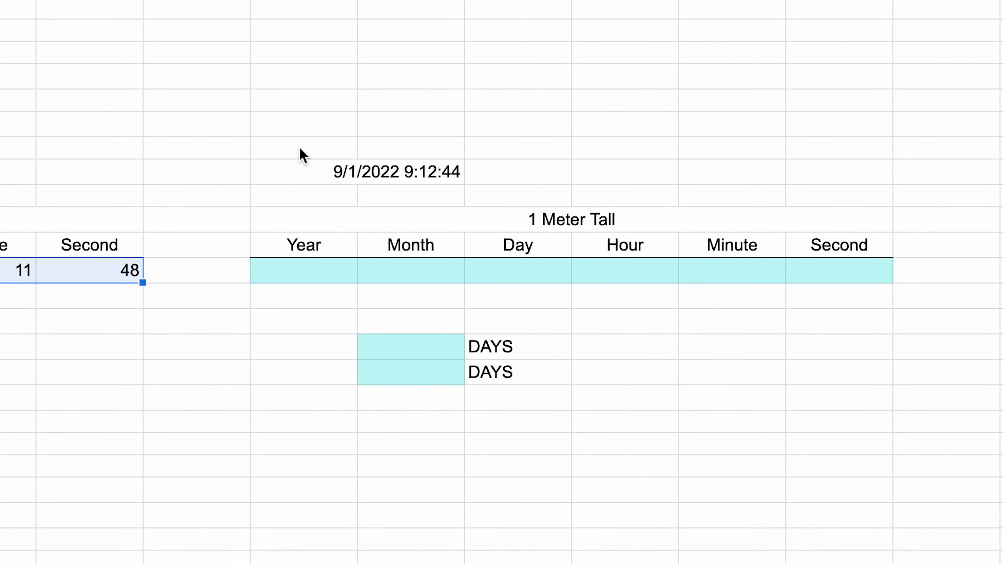
left_click(304, 176)
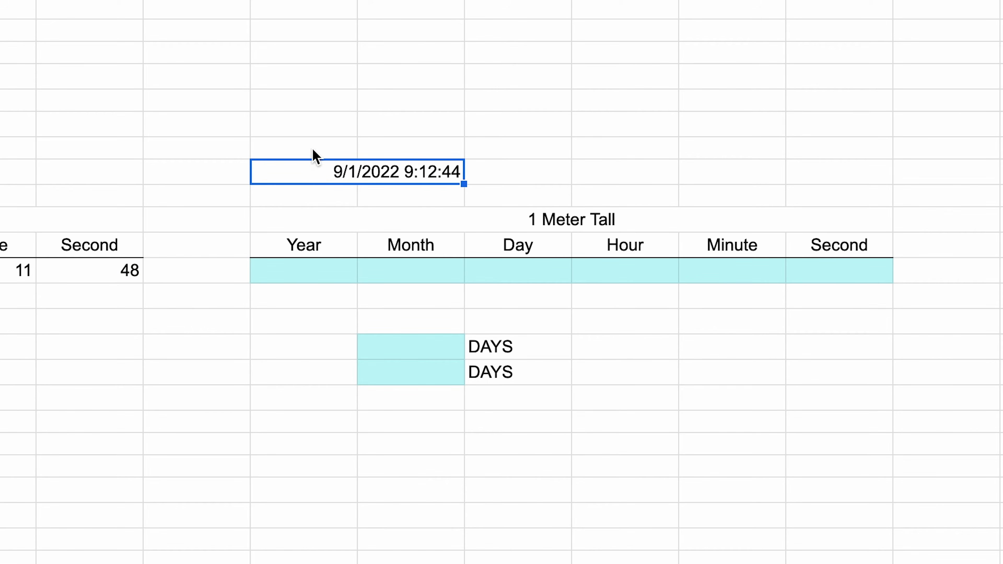
- Check with ISDATE in O52 whether O53 holds a date, discard the formula, and examine the empty 1 Meter Tall cells O57:T57
left_click(282, 137)
type("=")
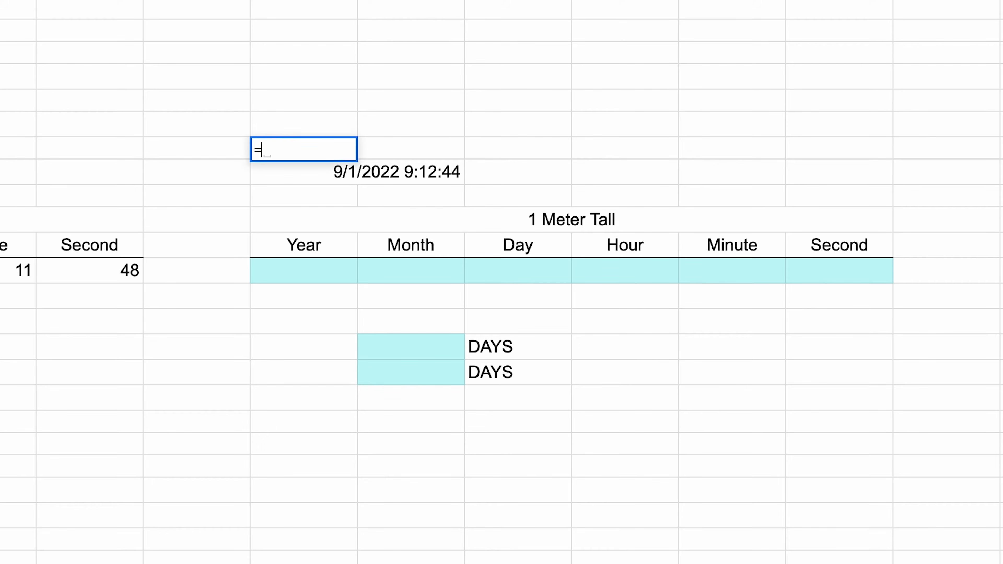
type("isdate")
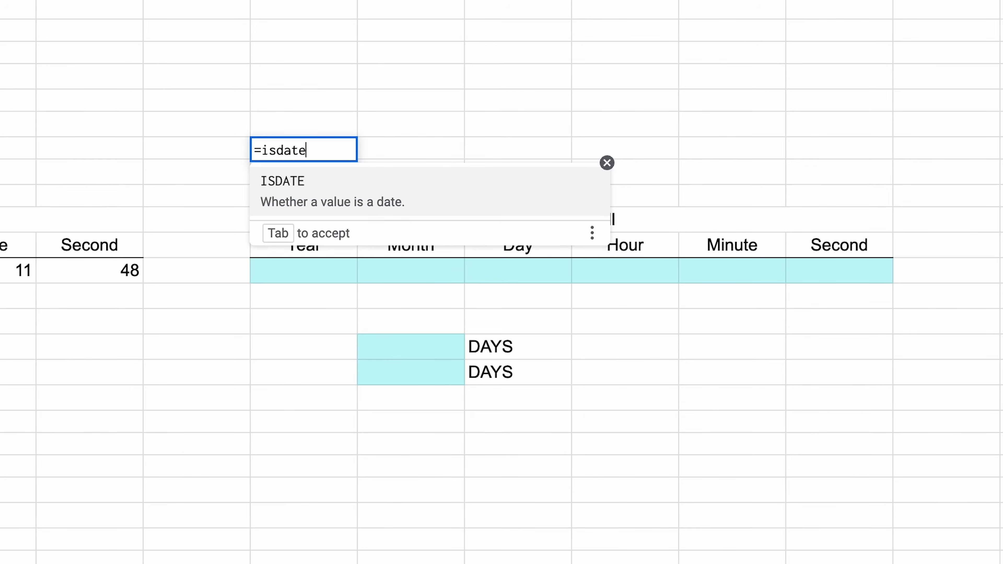
type("(")
key("Down")
key("Down")
key("Up")
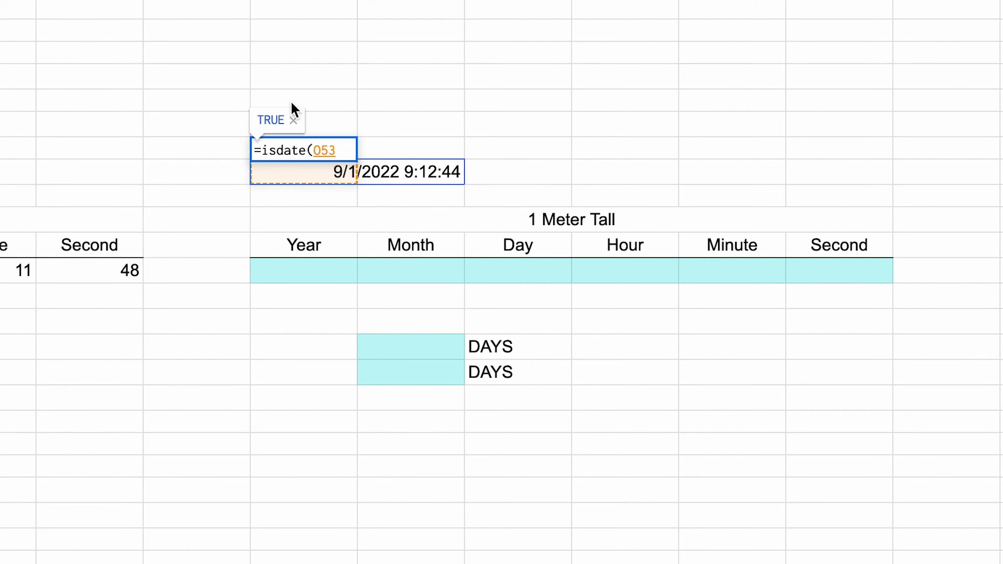
key("Escape")
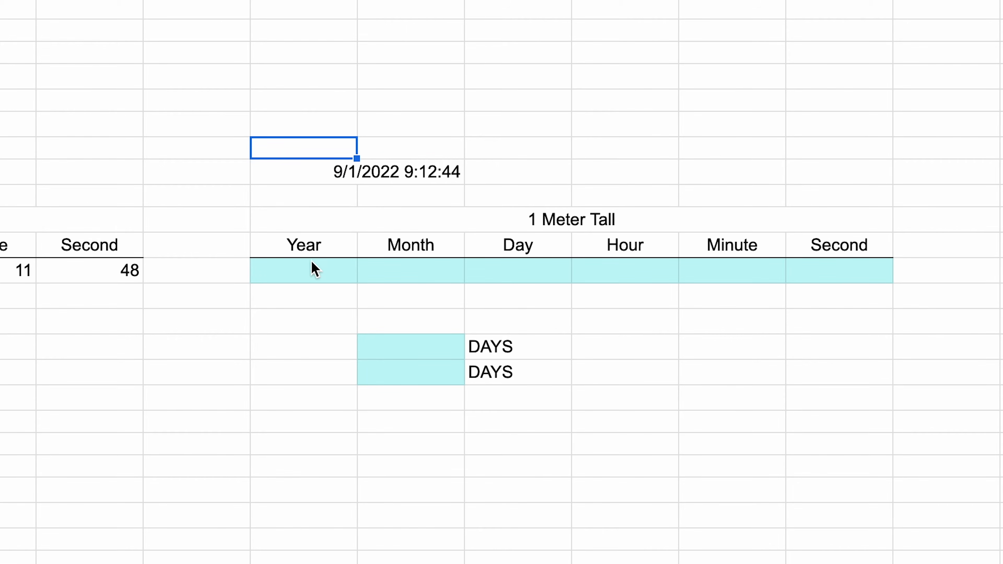
mouse_move(315, 270)
left_mouse_down()
mouse_move(320, 278)
mouse_move(472, 242)
mouse_move(589, 251)
mouse_move(673, 291)
mouse_move(728, 271)
mouse_move(802, 269)
left_mouse_up()
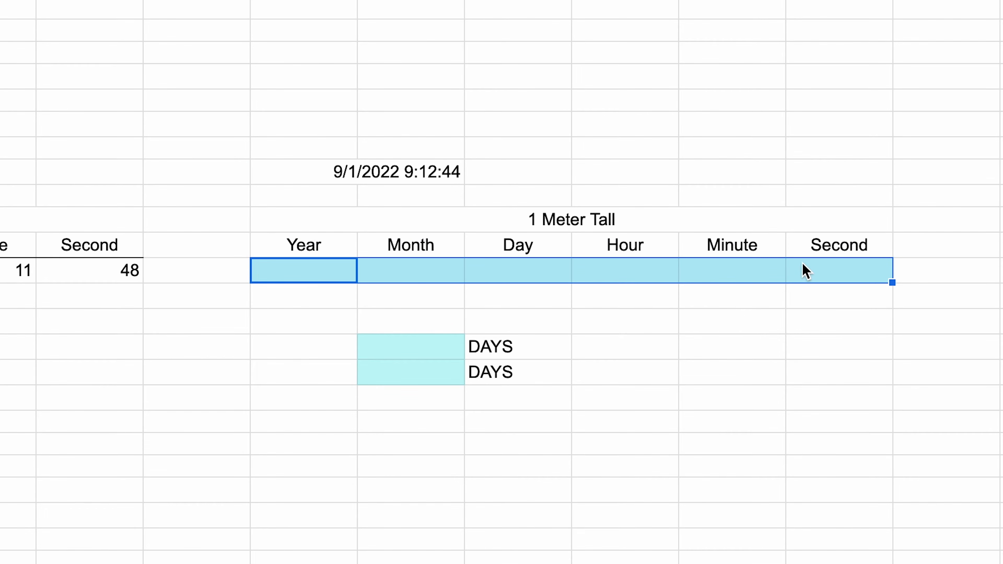
left_click(320, 282)
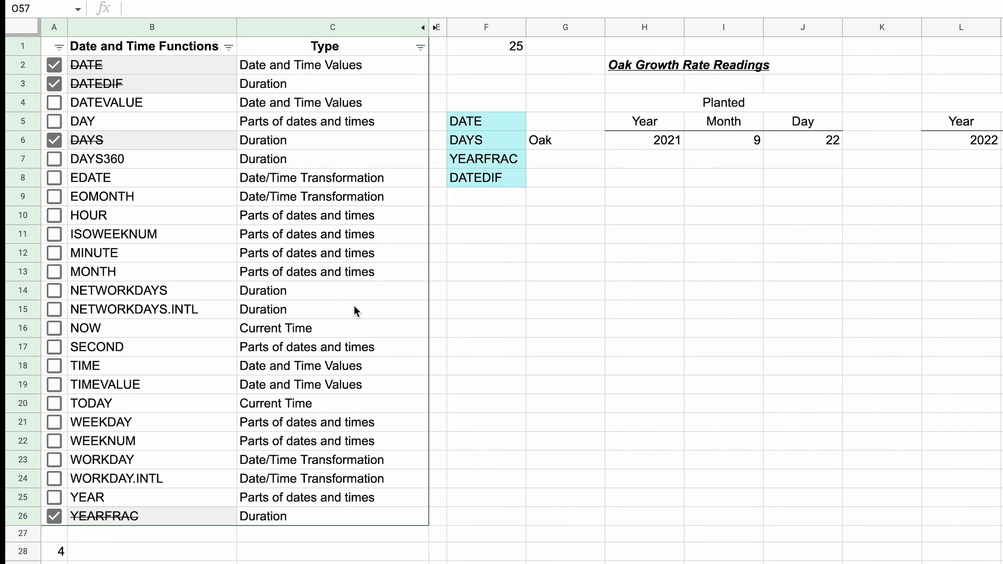
- Mark HOUR, MINUTE, MONTH, SECOND, YEAR and DAY as completed in the Date and Time Functions list
left_click(58, 214)
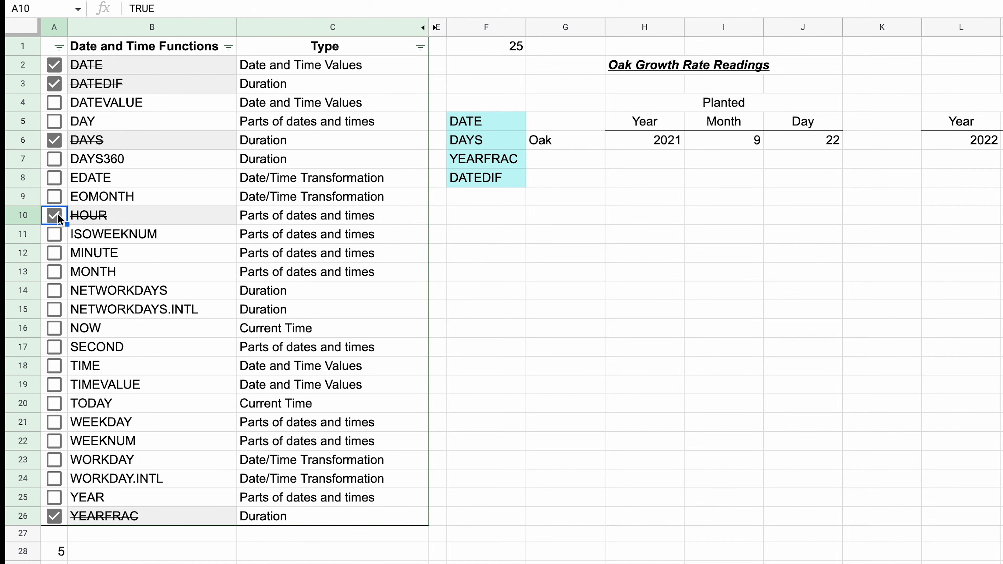
left_click(56, 257)
left_click(57, 272)
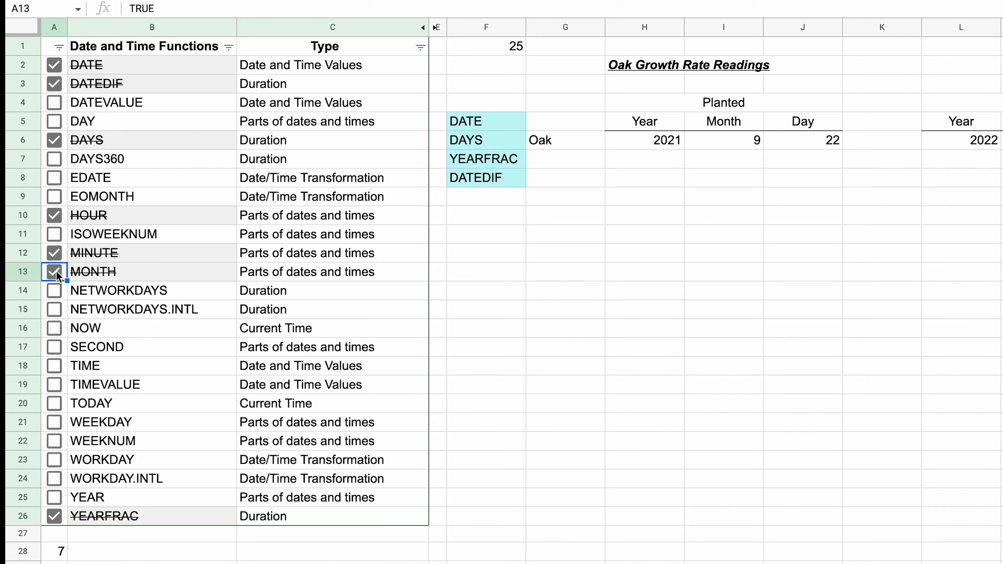
left_click(56, 346)
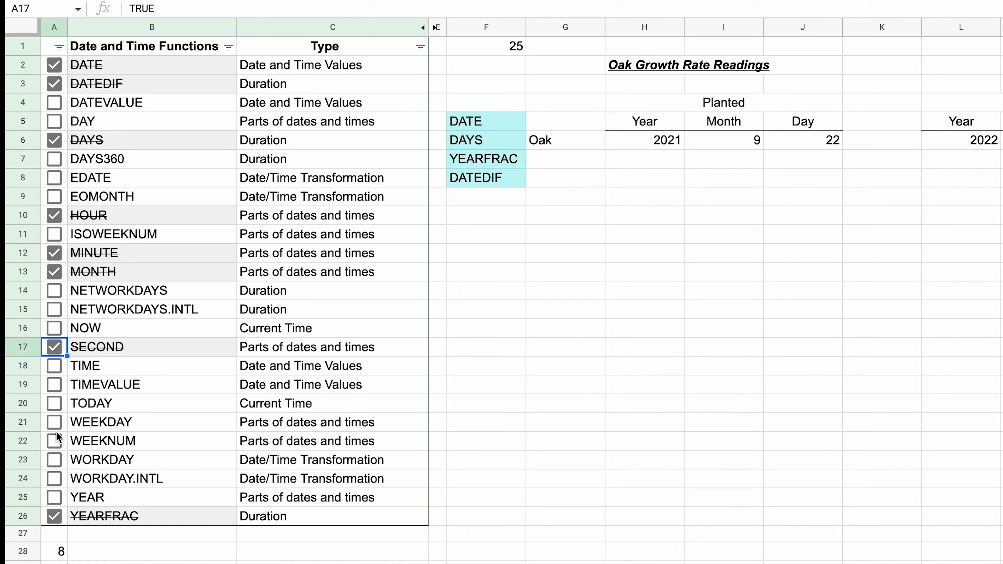
left_click(58, 499)
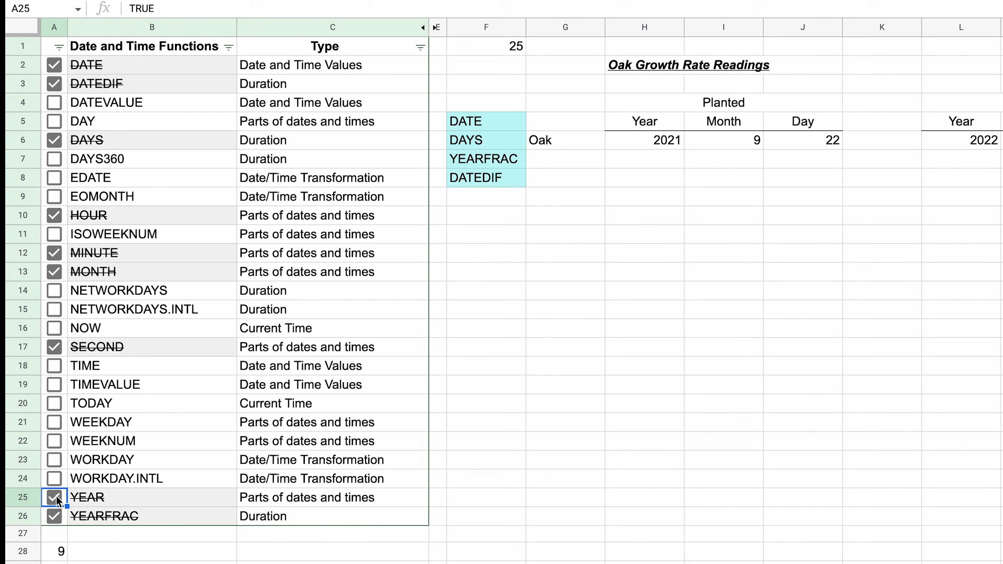
left_click(54, 121)
- Extract the year of the kudzu's 1 Meter Tall timestamp by entering =YEAR(O53) in O57
scroll(616, 341, "down", 5)
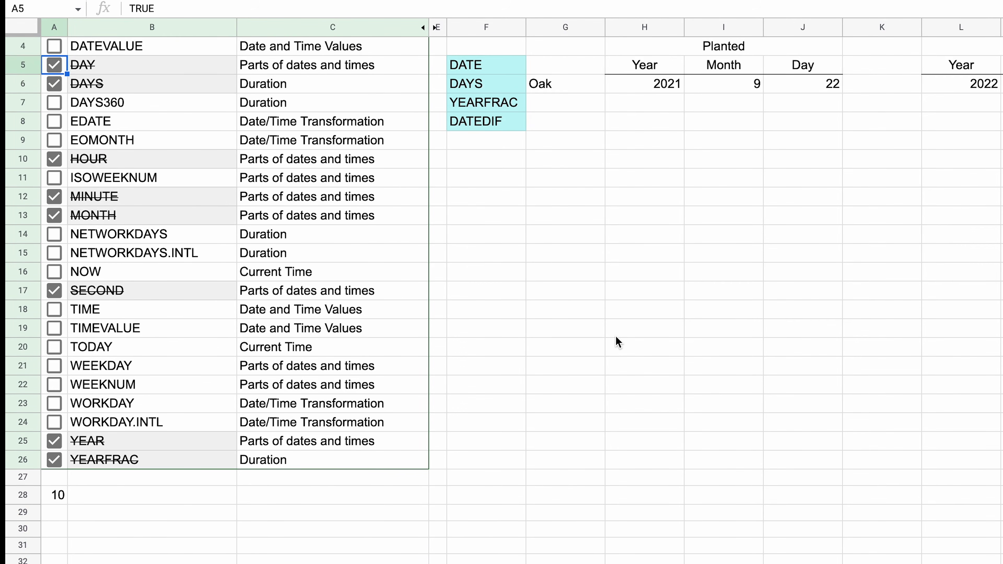
scroll(616, 341, "down", 10)
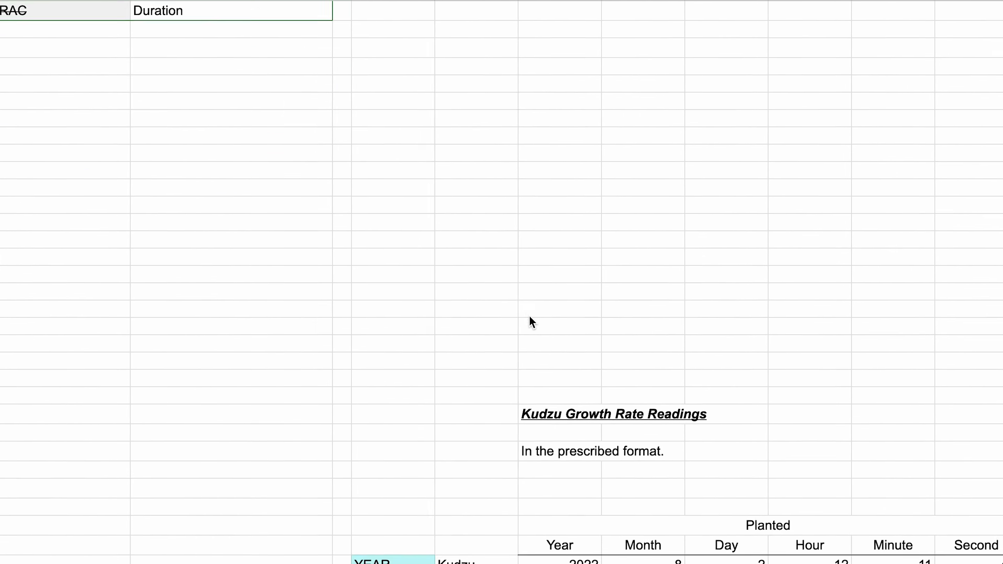
scroll(357, 275, "down", 5)
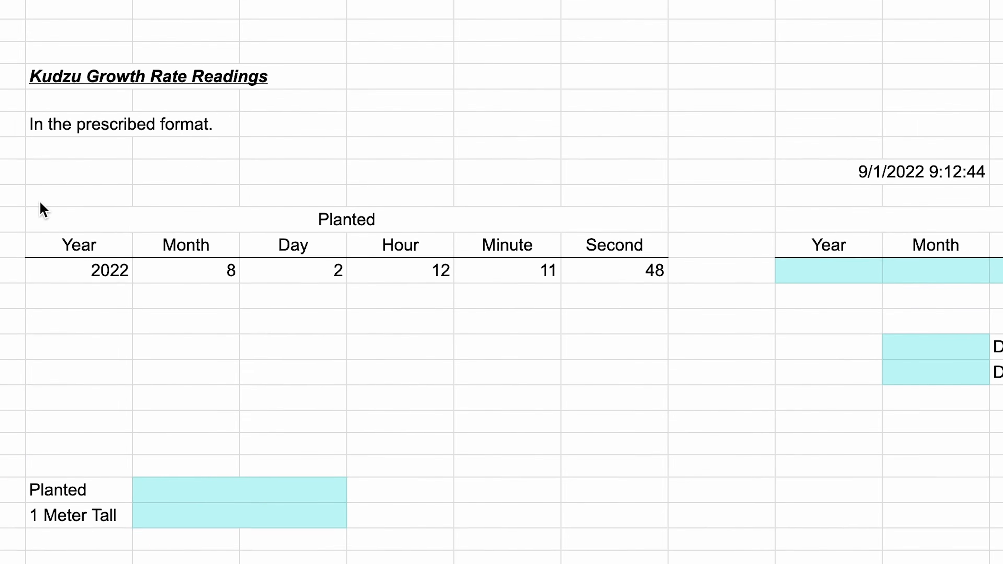
scroll(43, 210, "right", 10)
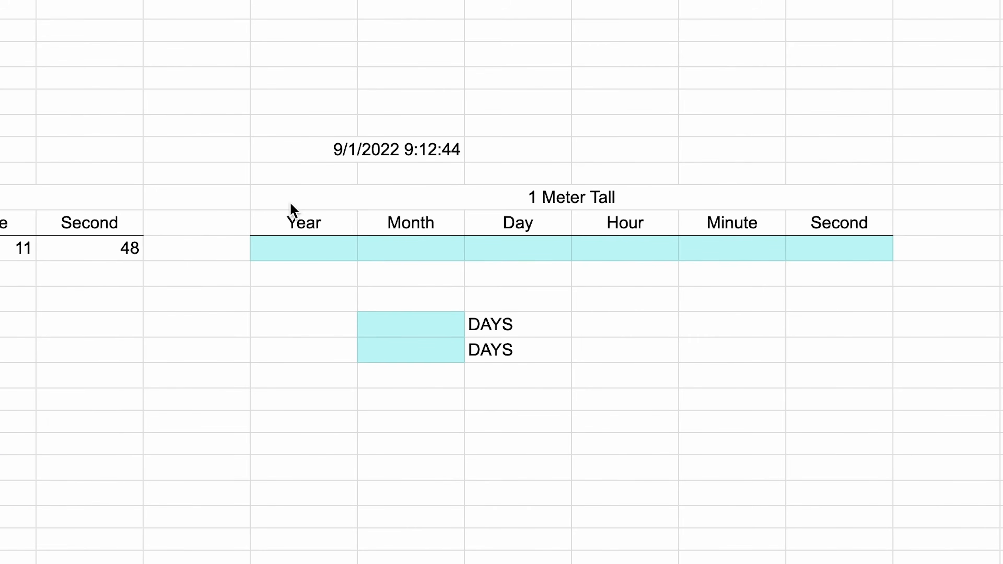
left_click(321, 257)
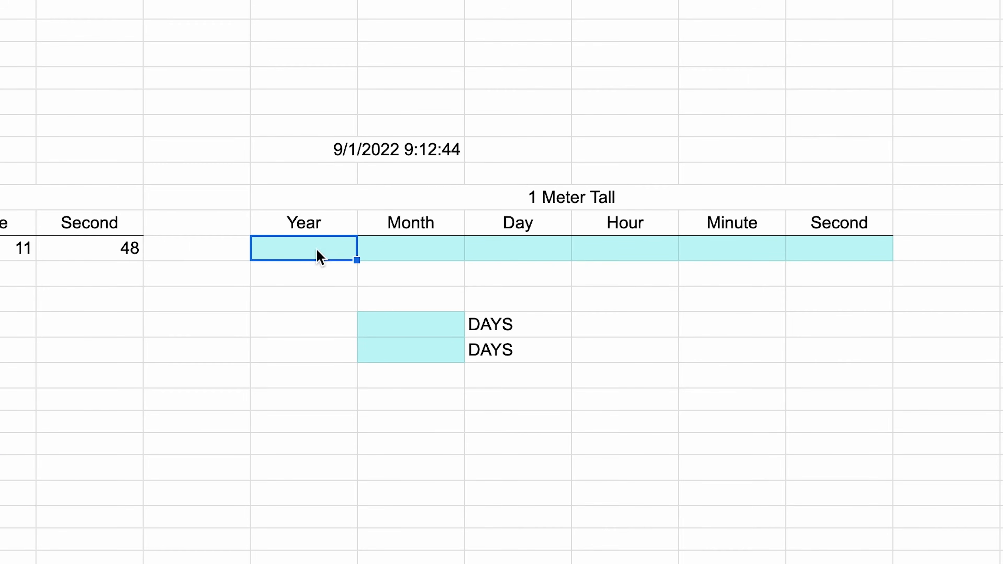
type("=YEAR")
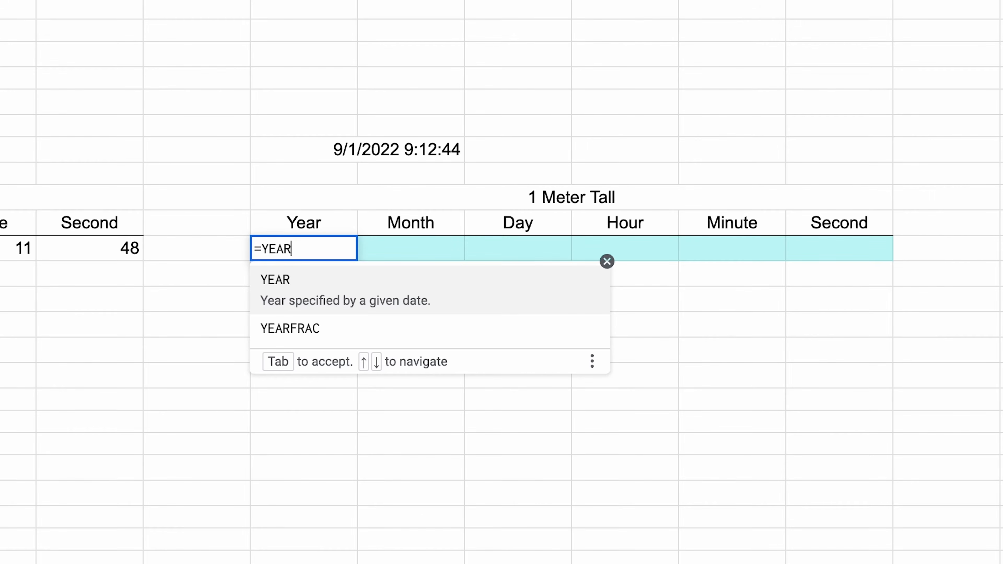
type("(")
key("Up")
key("Up")
key("Up")
key("Up")
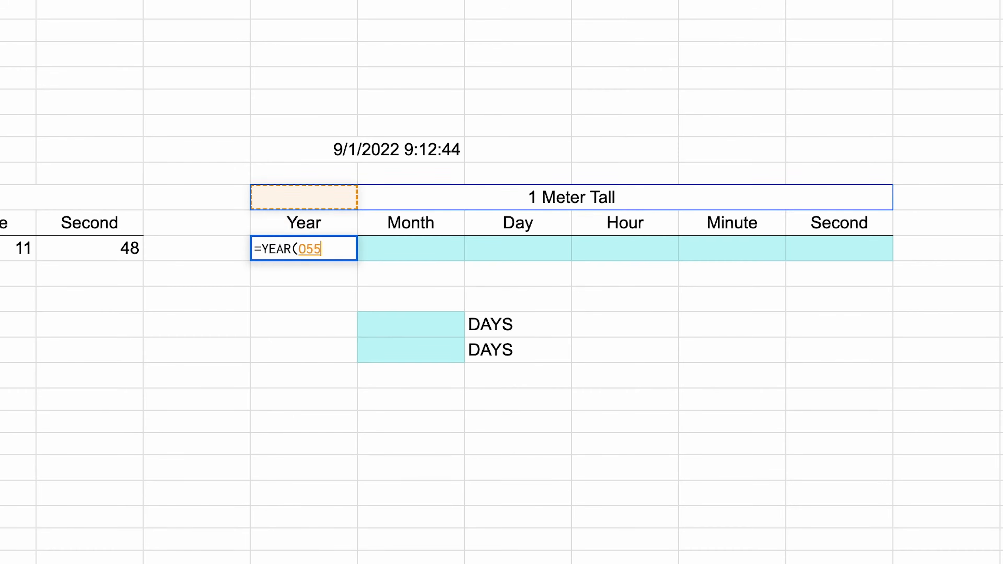
type(")")
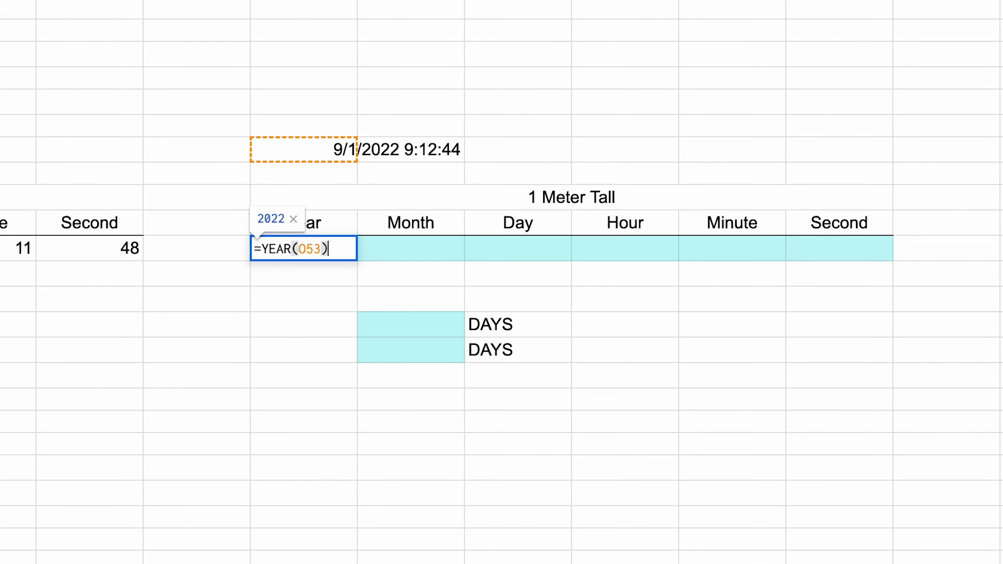
key("Return")
- Extract the month of the kudzu's 1 Meter Tall timestamp by entering =MONTH(O53) in P57
key("Up")
key("Right")
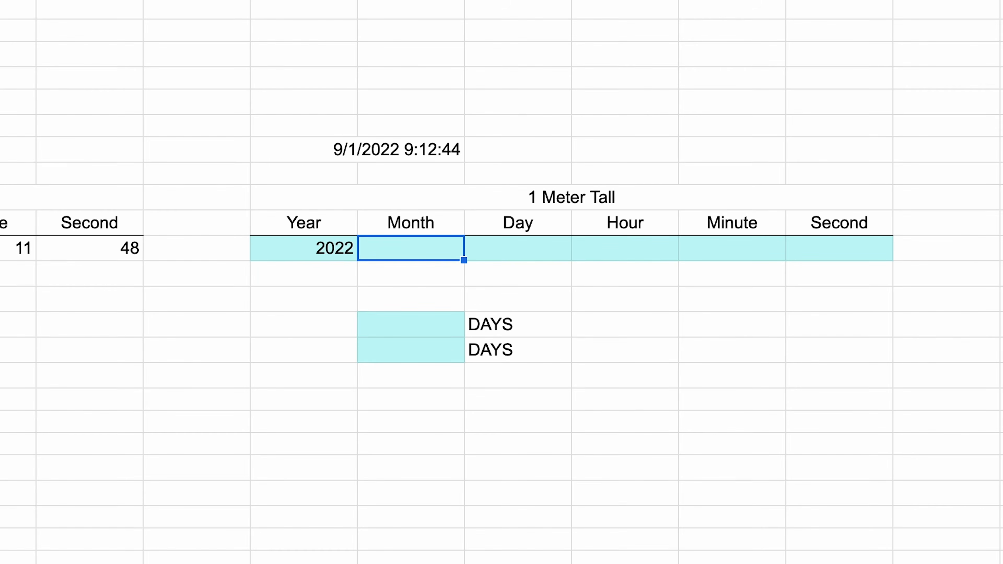
type("=MONTH")
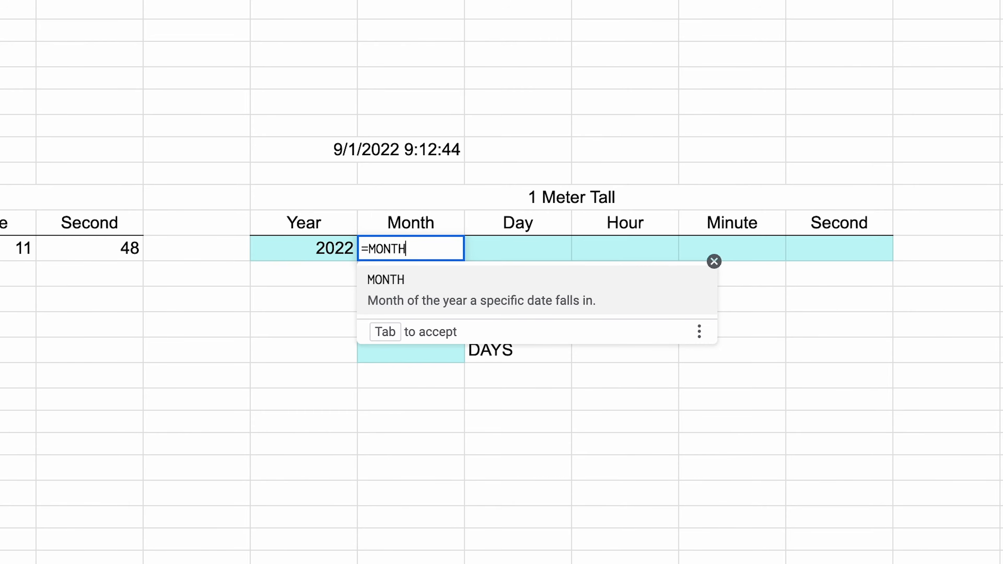
type("(")
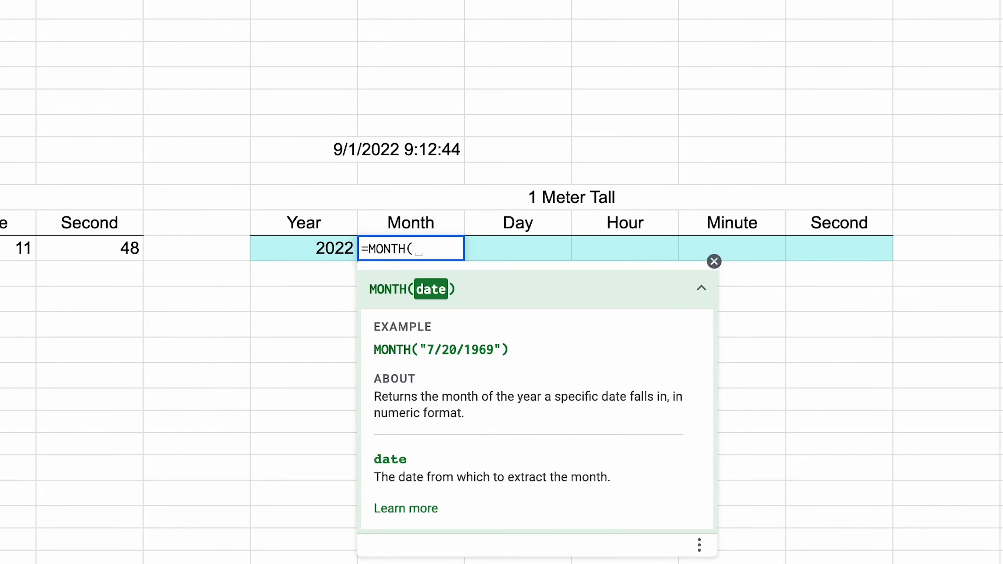
key("Up")
key("Up")
key("Up")
key("Up")
type(")")
key("Return")
- Extract the day of the 1 Meter Tall timestamp in Q57 with the DAY function referencing O53
key("Up")
key("Right")
type("=DAY(")
key("Up")
key("Up")
key("Up")
key("Up")
key("Left")
key("Return")
- Extract the hour of the 1 Meter Tall timestamp in R57 with the HOUR function referencing O53
key("Up")
key("Right")
type("=HOUR(")
key("Up")
key("Up")
key("Up")
key("Up")
key("Left")
key("Left")
key("Left")
key("Right")
key("Return")
- Extract the minute of the 1 Meter Tall timestamp in S57 with the MINUTE function referencing O53
key("Up")
key("Right")
type("=MINUTE(")
key("Up")
key("Up")
key("Up")
key("Up")
key("Left")
key("Left")
key("Left")
key("Left")
key("Right")
key("Return")
- Extract the second of the 1 Meter Tall timestamp in T57 with the SECOND function referencing O53
key("Up")
key("Right")
type("=SECOND(")
key("Up")
key("Up")
key("Up")
key("Up")
key("Left")
key("Left")
key("Left")
key("Left")
key("Left")
key("Right")
key("Return")
- Begin a DAYS formula in P60, the first DAYS cell, with DATE(O57,P57,Q57) as its end date
left_click(451, 334)
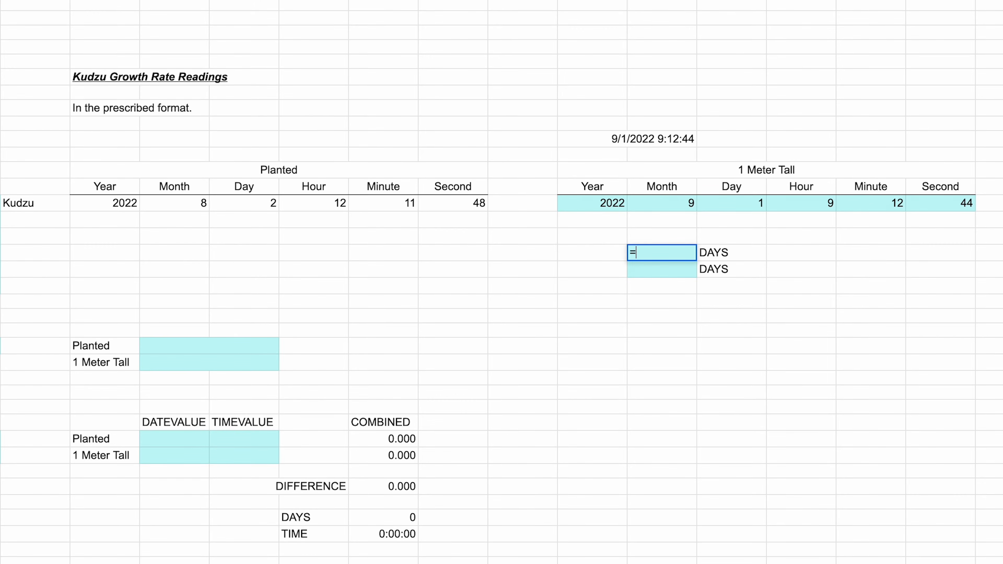
type("=DAYS(")
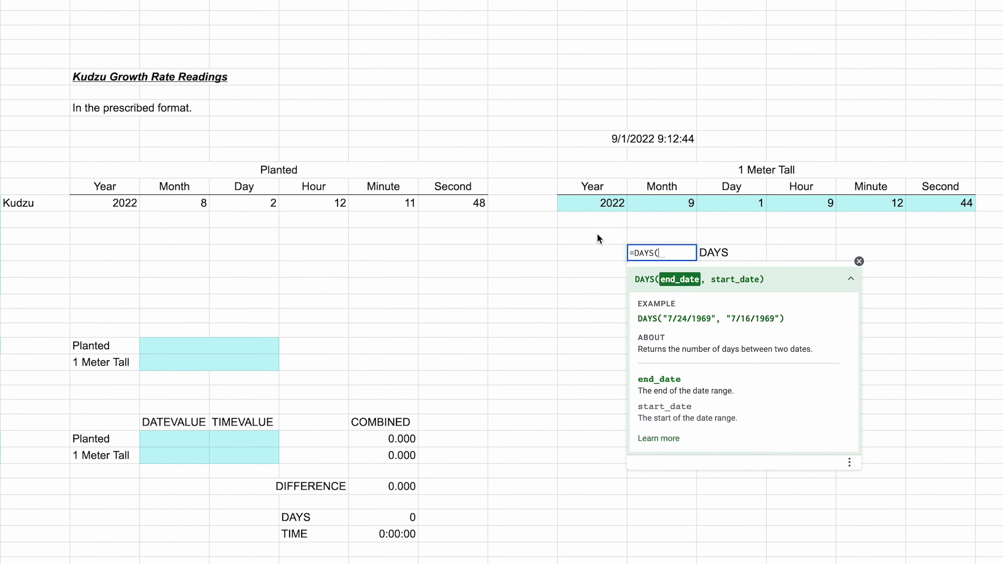
type("DATE(")
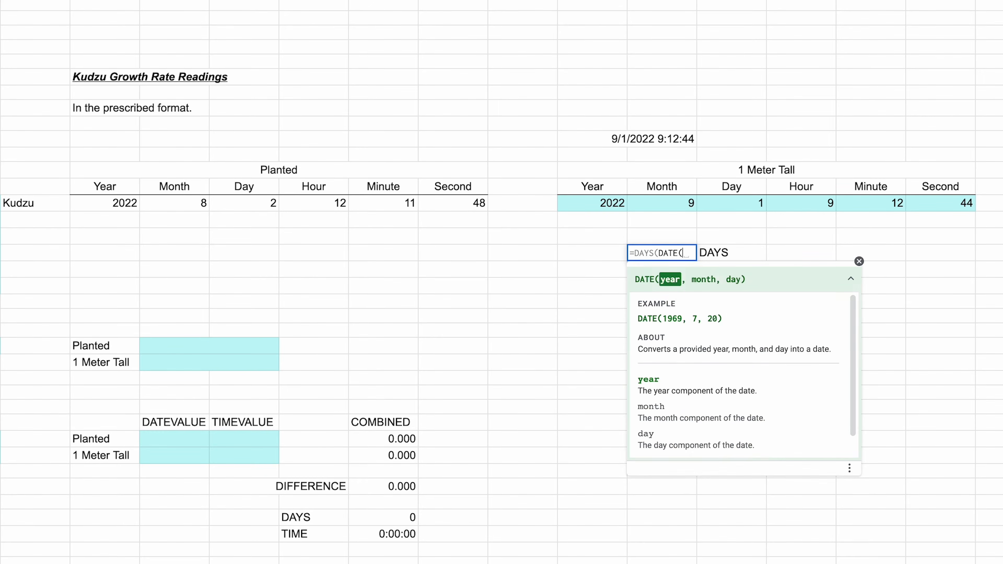
left_click(589, 204)
type(",")
left_click(662, 203)
type(",")
left_click(732, 203)
type("),")
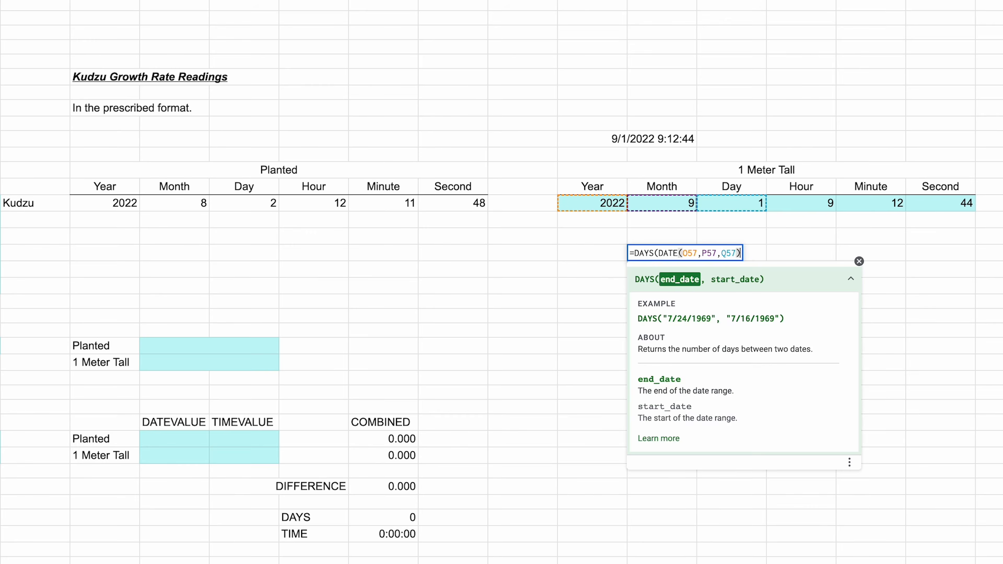
- Complete the P60 formula with the planted date DATE(H57,I57,J57) as its start date and enter it
type("DATE(")
left_click(35, 219)
key("Up")
key("Right")
type(",")
key("Left")
key("Left")
key("Left")
key("Left")
key("Left")
key("Left")
key("Left")
key("Left")
key("Up")
key("Up")
key("Up")
key("Right")
type(",")
key("Left")
key("Left")
key("Left")
key("Left")
key("Left")
key("Left")
key("Up")
key("Up")
key("Up")
key("Return")
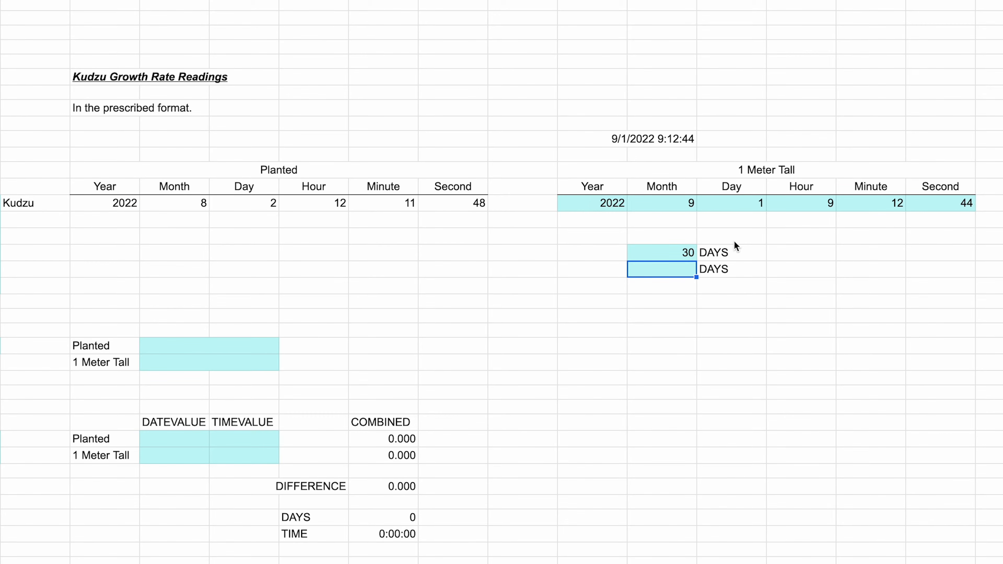
- Copy the DAYS formula from P60 into P61 and remove the leading DAYS( from the copy
key("Up")
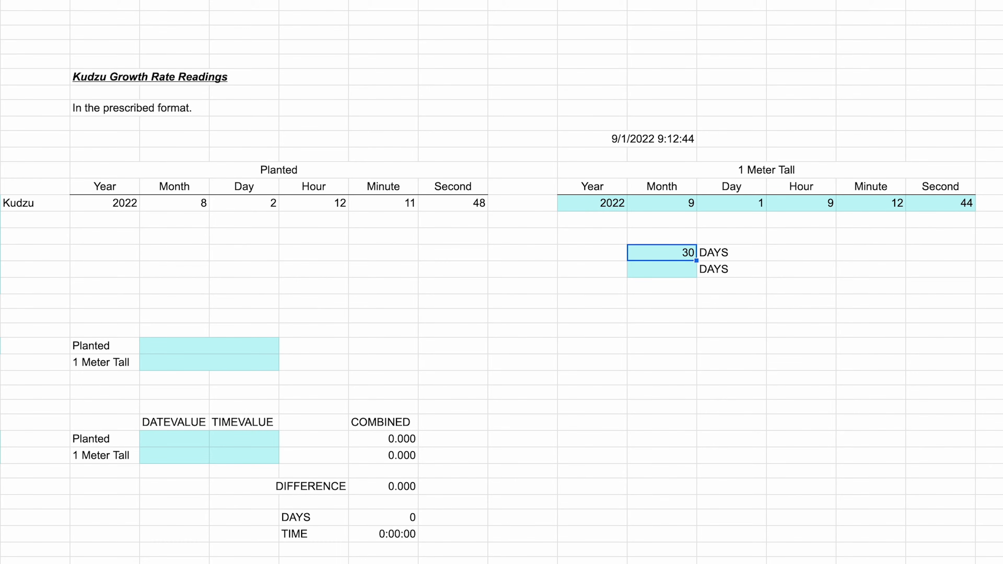
key("Return")
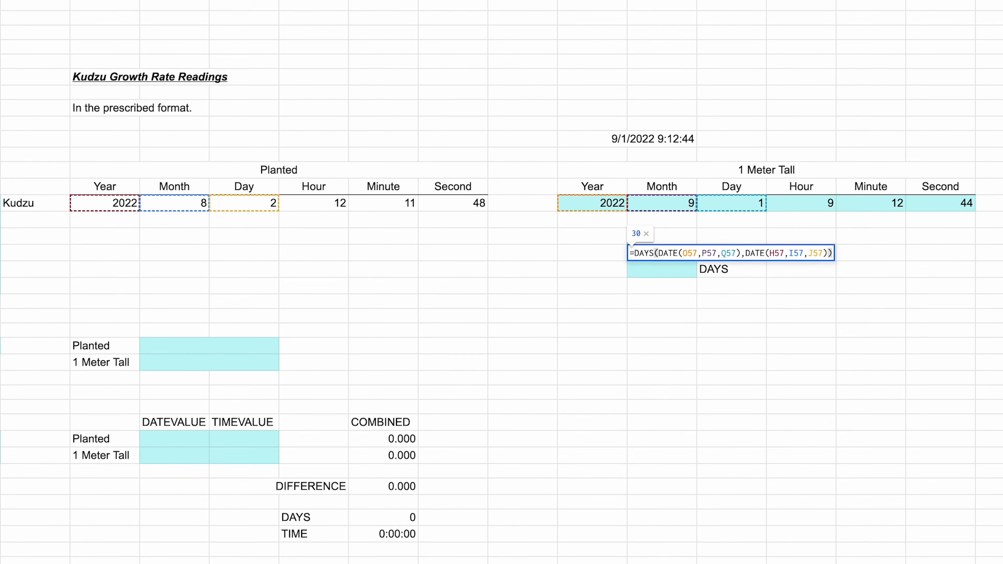
key("Left")
key("Left")
key("Left")
key("Left")
key("Left")
key("Left")
key("Left")
key("Left")
key("Left")
key("Left")
key("Left")
key("Left")
key("Left")
key("Left")
key("Left")
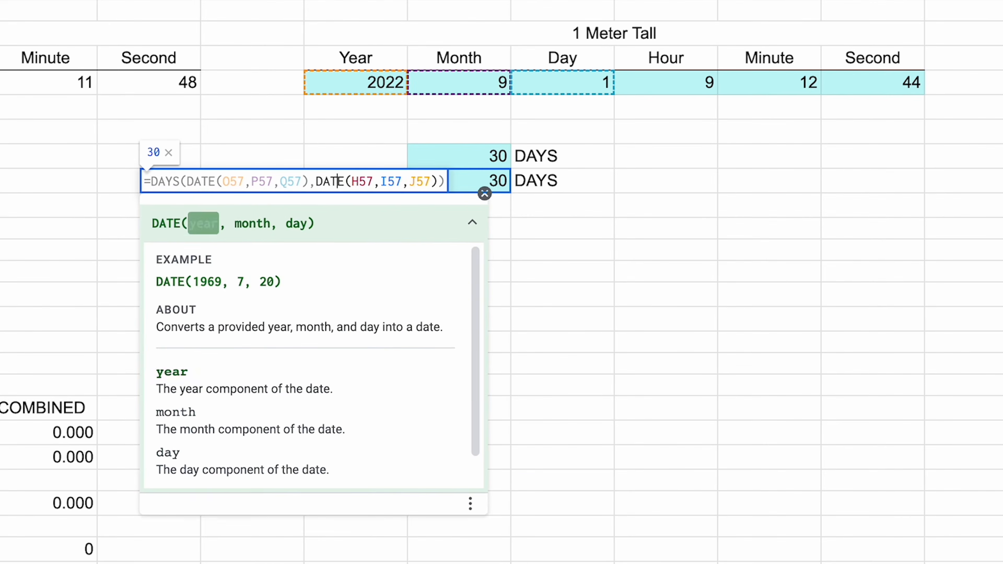
key("Left")
key("Left")
key("Left")
key("Left")
key("Left")
key("Left")
key("Left")
key("Left")
key("Left")
key("Left")
key("Left")
key("Left")
key("Left")
key("Left")
key("Left")
key("Left")
key("Left")
key("Left")
key("Left")
key("Left")
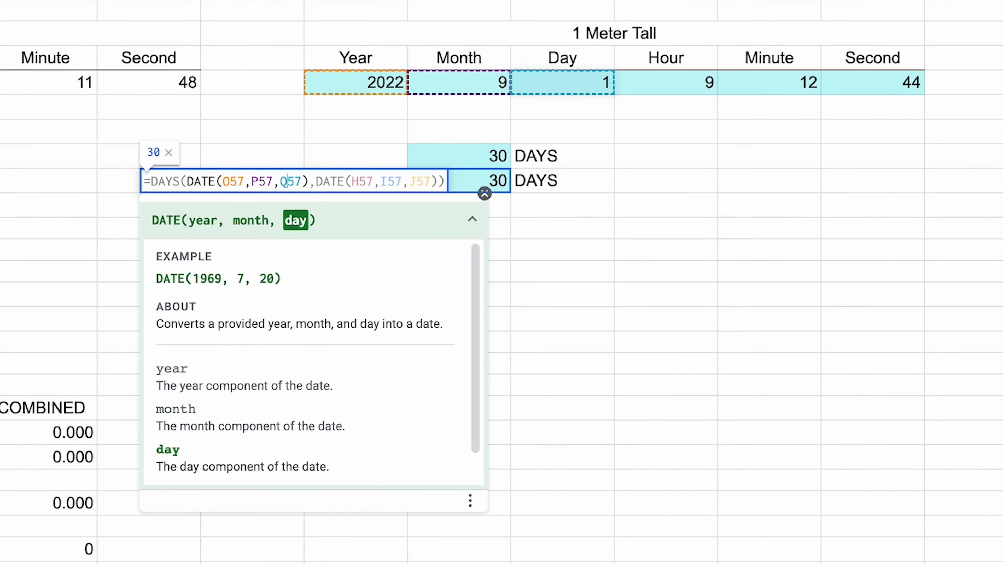
key("Left")
key("Left")
key("Left")
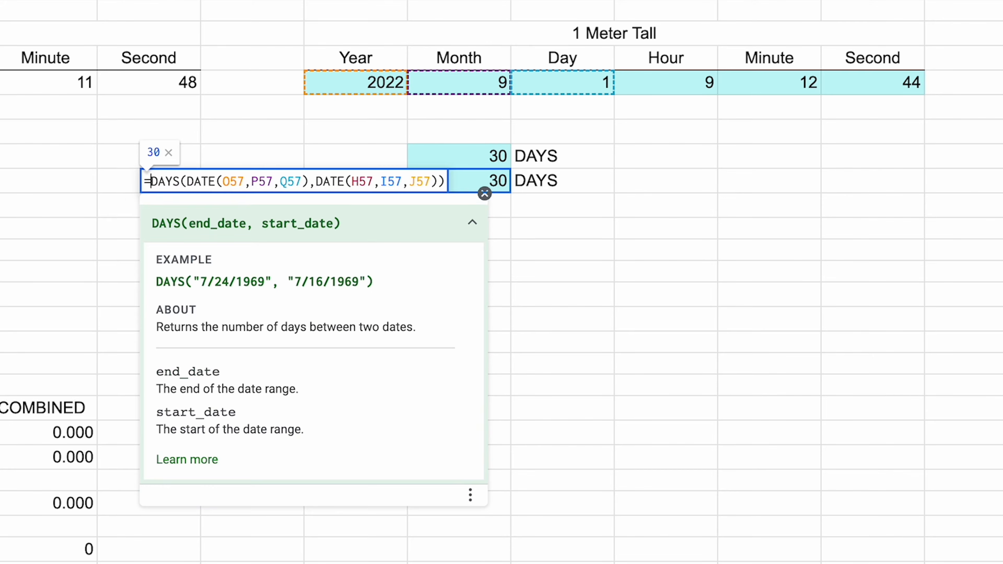
key("Delete")
key("Delete")
key("Delete")
key("Delete")
key("Delete")
- Turn the P61 formula into the subtraction =DATE(O57,P57,Q57)-DATE(H57,I57,J57) and enter it
key("Right")
key("Right")
key("Right")
key("Right")
key("Right")
key("Right")
key("Right")
key("Right")
key("Right")
key("Right")
key("Right")
key("Right")
key("Right")
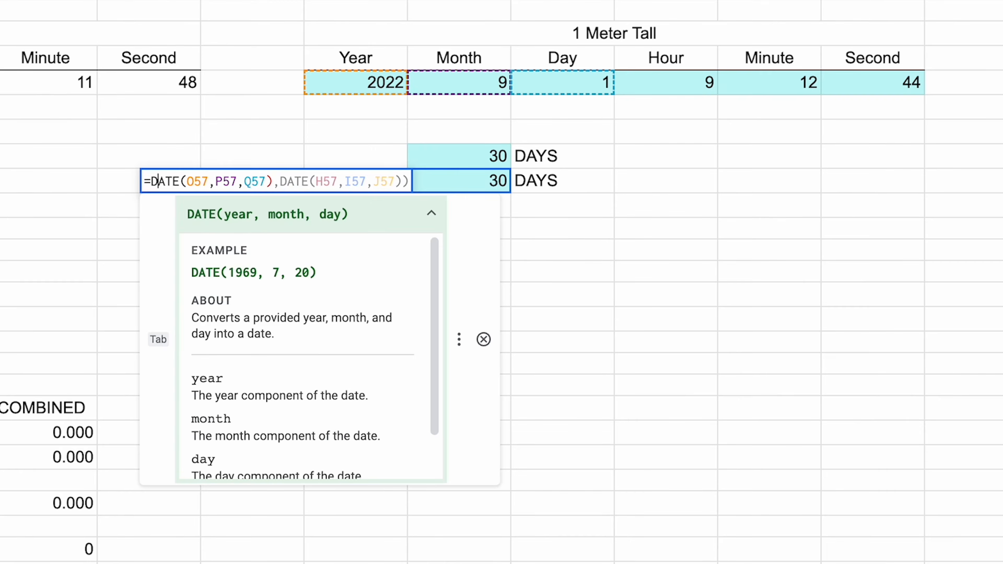
key("Right")
key("Right")
key("Right")
key("Right")
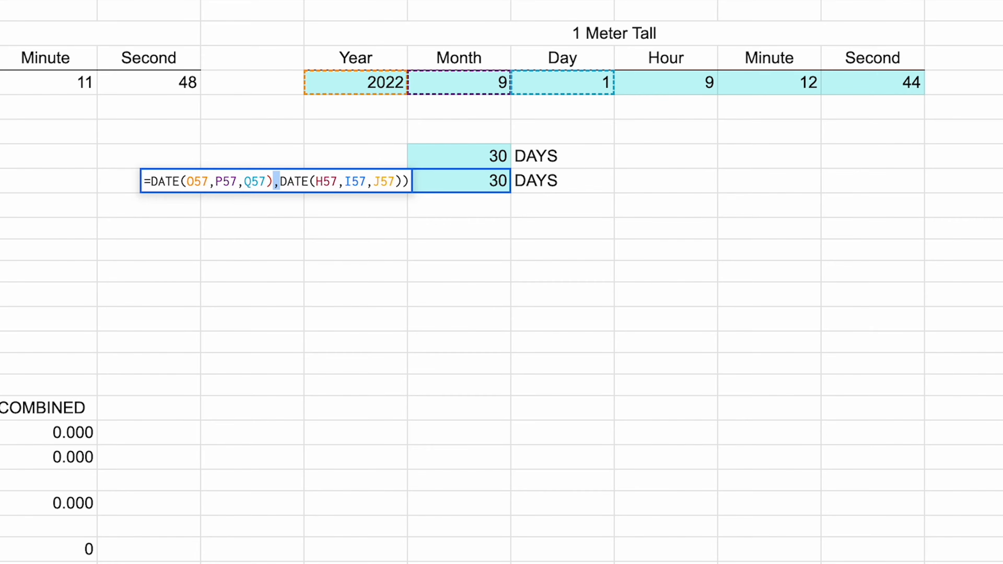
type("-")
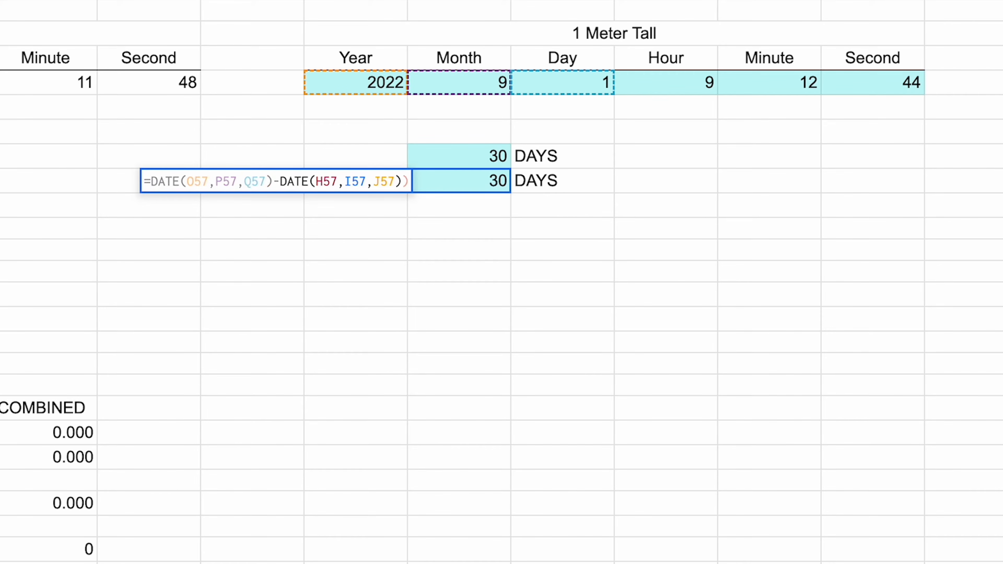
key("End")
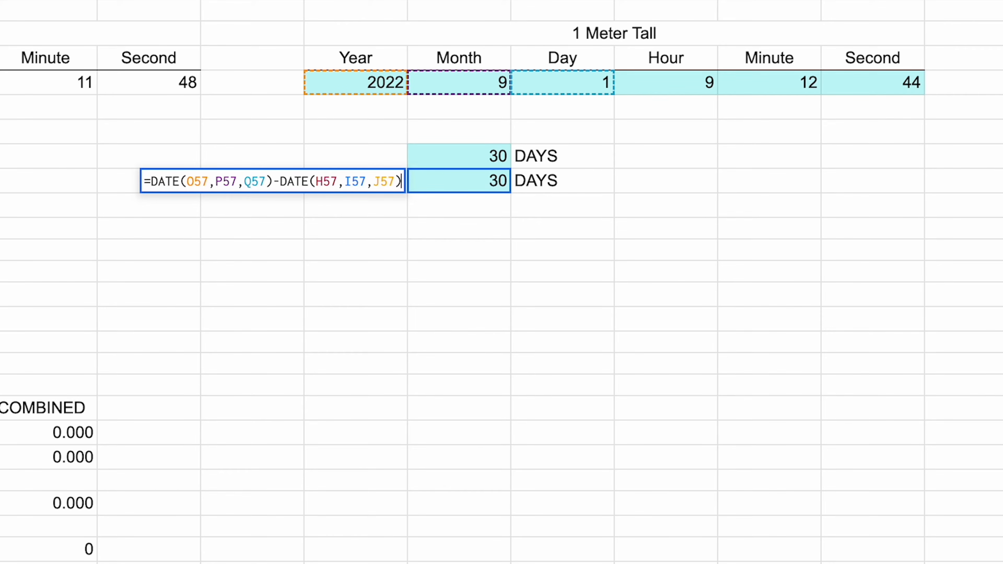
key("Return")
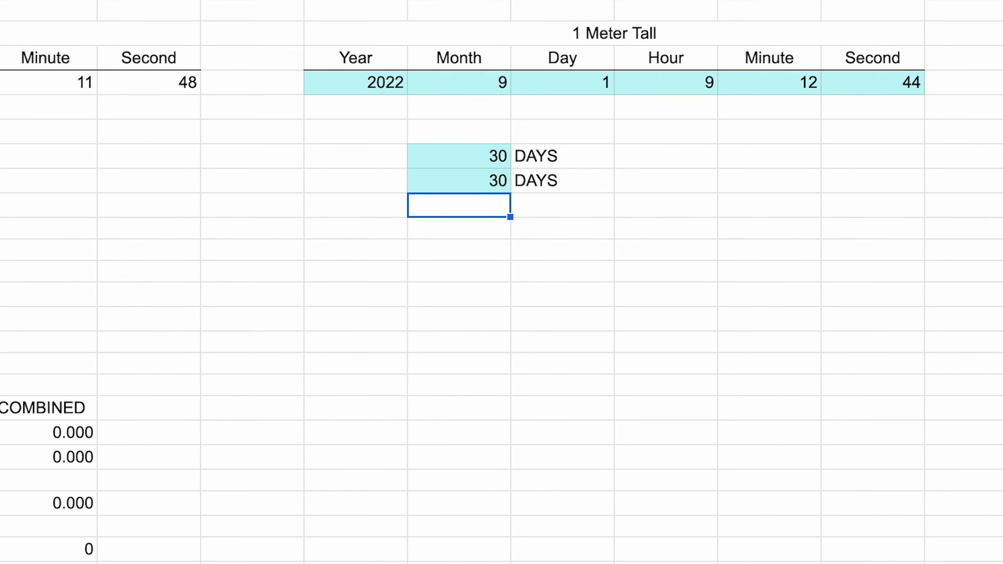
- Compare the date subtraction formula in P61 with the DAYS formula in P60, examining the DATE arguments of each
key("Up")
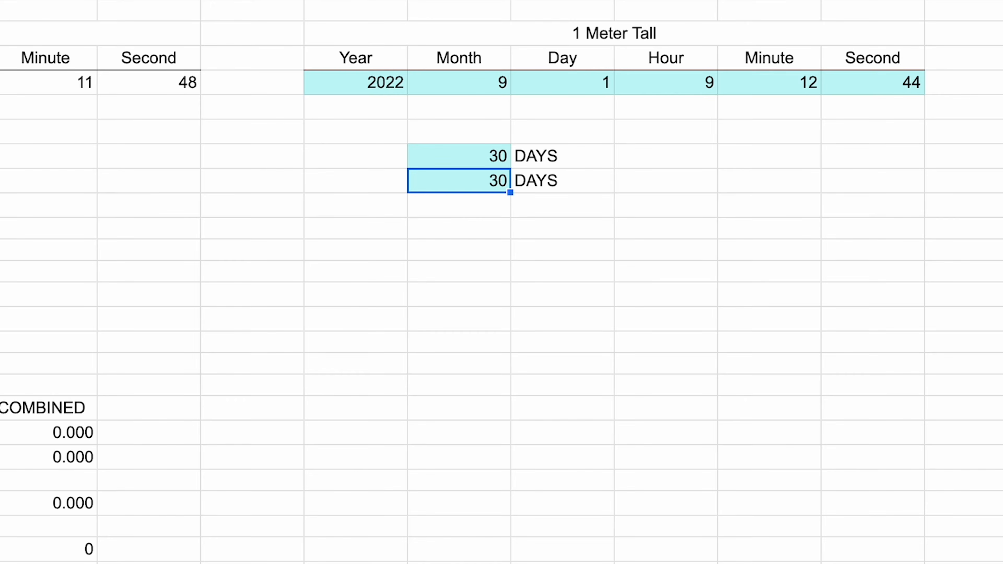
key("Return")
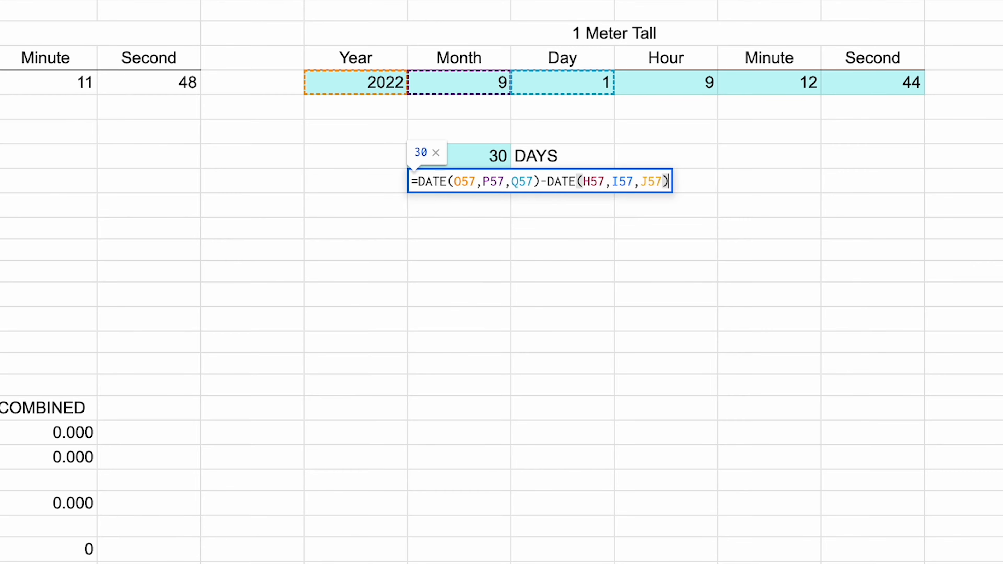
left_click(509, 178)
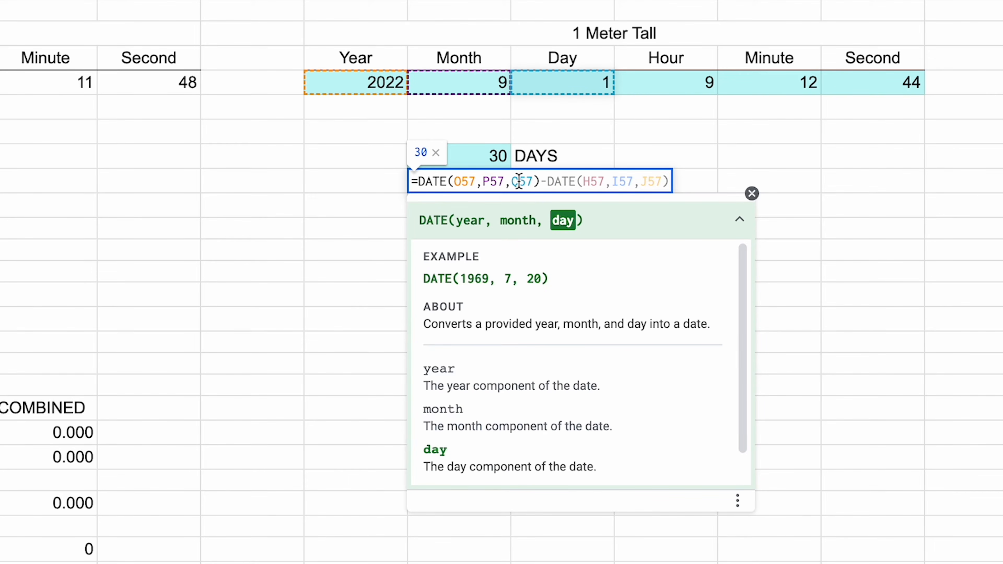
left_click(591, 186)
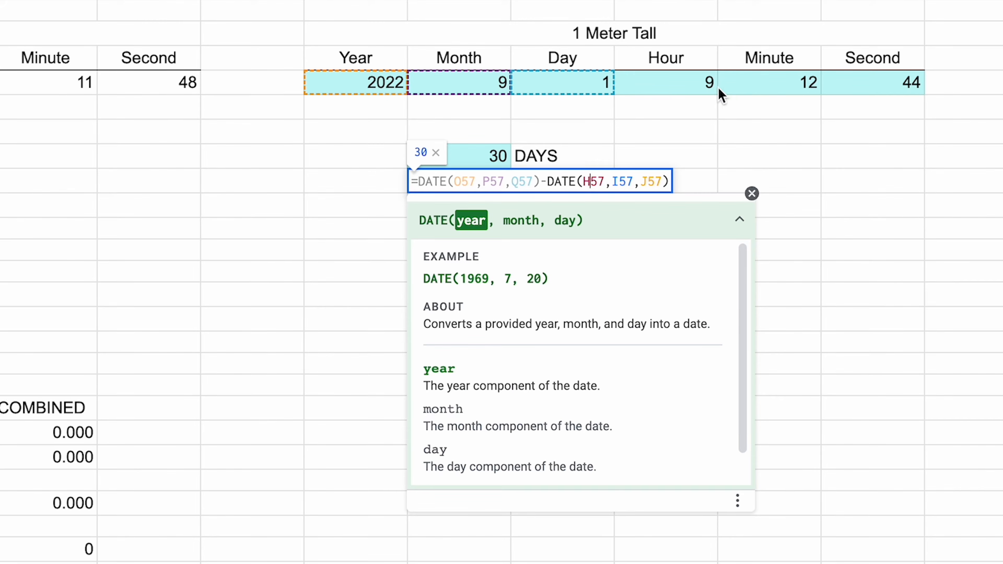
key("Escape")
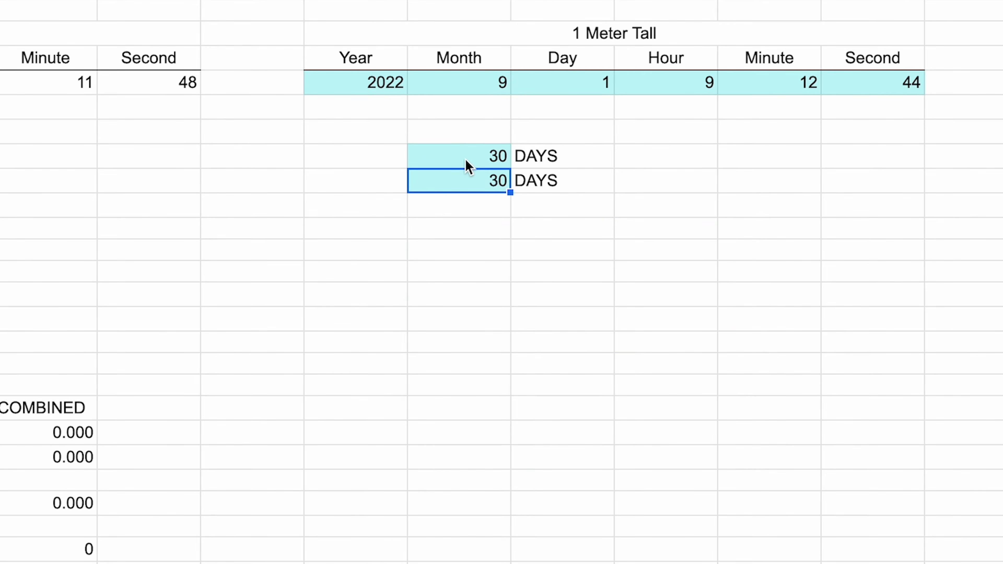
left_click(465, 160)
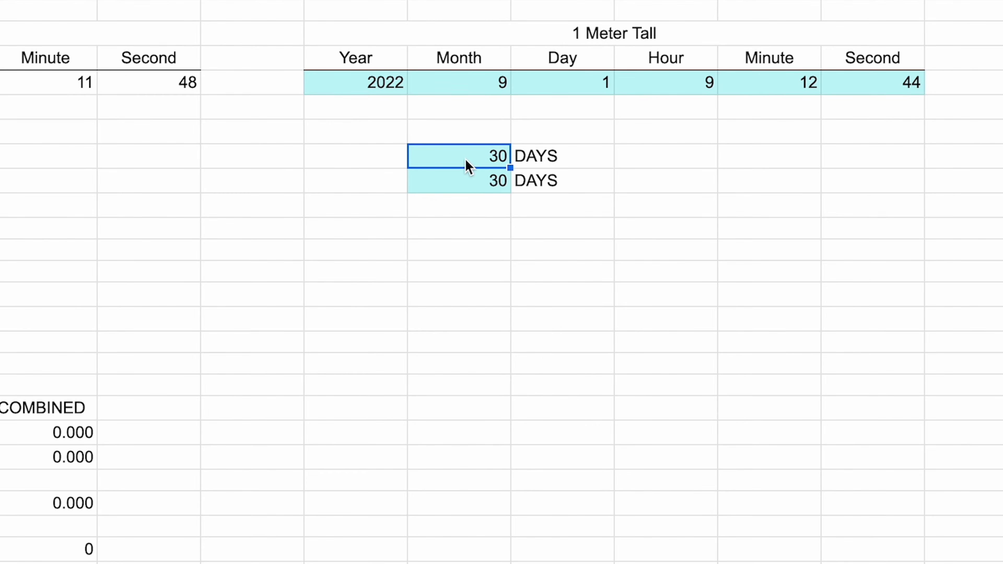
double_click(466, 166)
left_click(462, 159)
left_click_drag(462, 160, 511, 152)
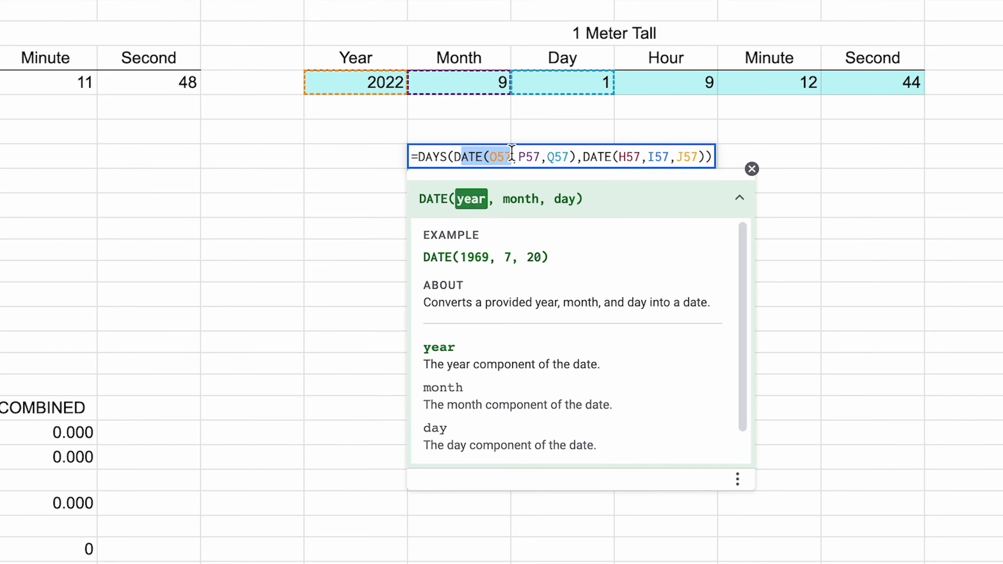
left_click_drag(583, 152, 634, 148)
key("Escape")
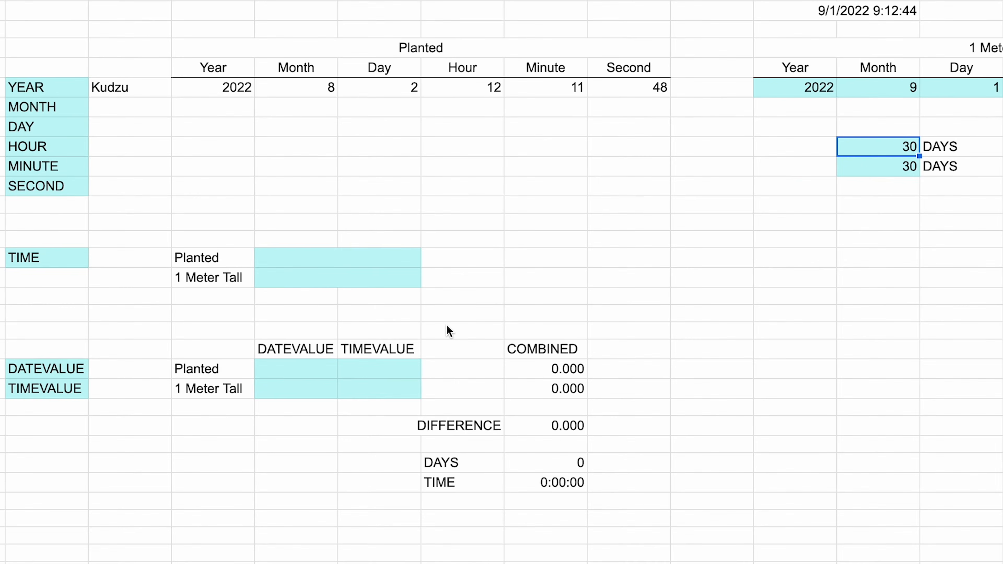
- Check off the TIME function in the Date and Time Functions list
left_click(279, 259)
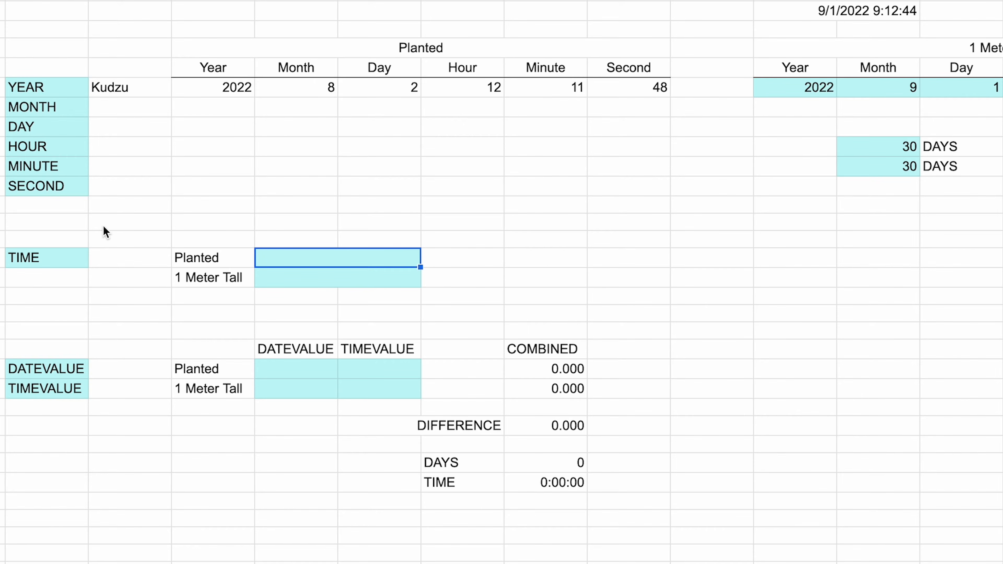
left_click(80, 258)
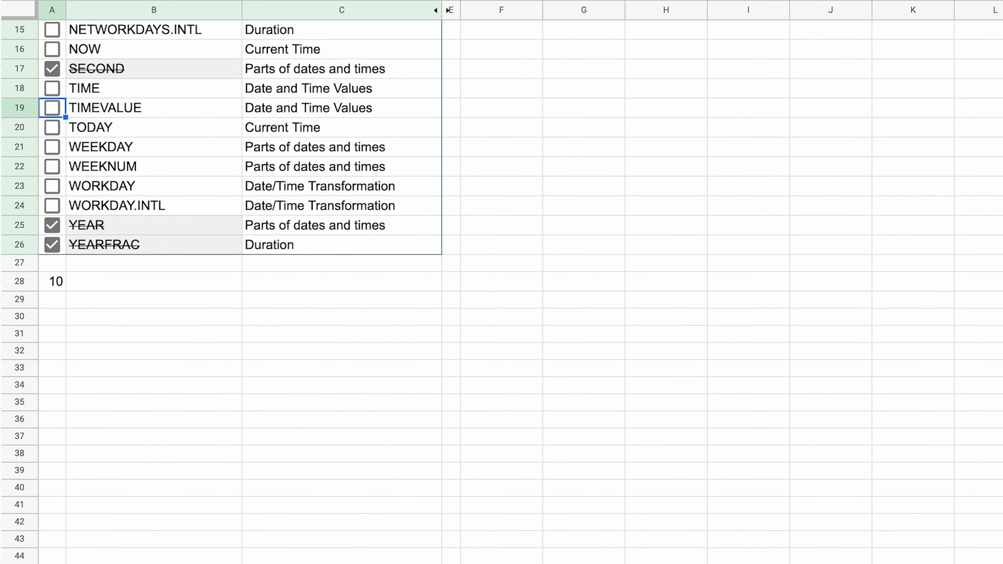
scroll(502, 283, "up", 5)
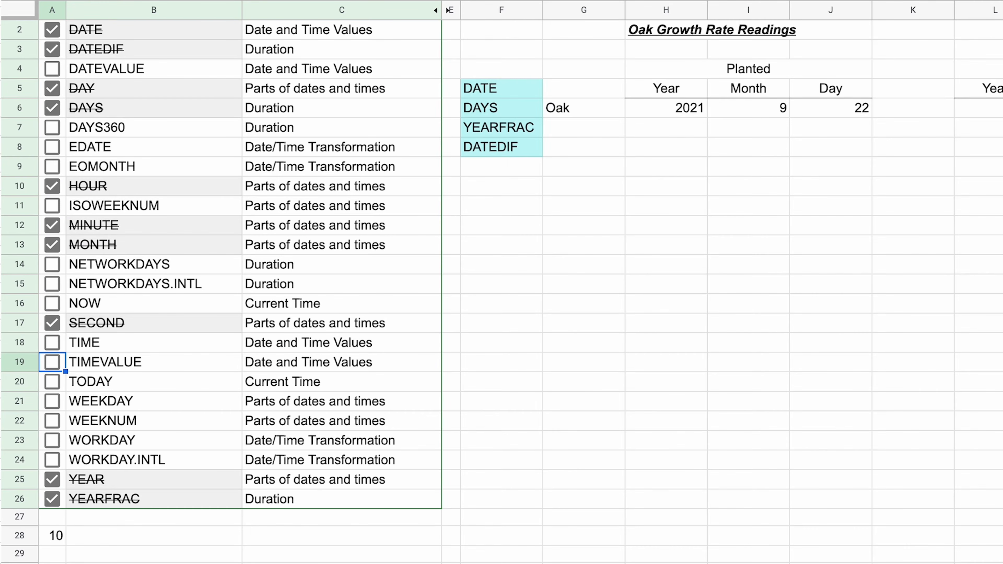
scroll(502, 283, "up", 1)
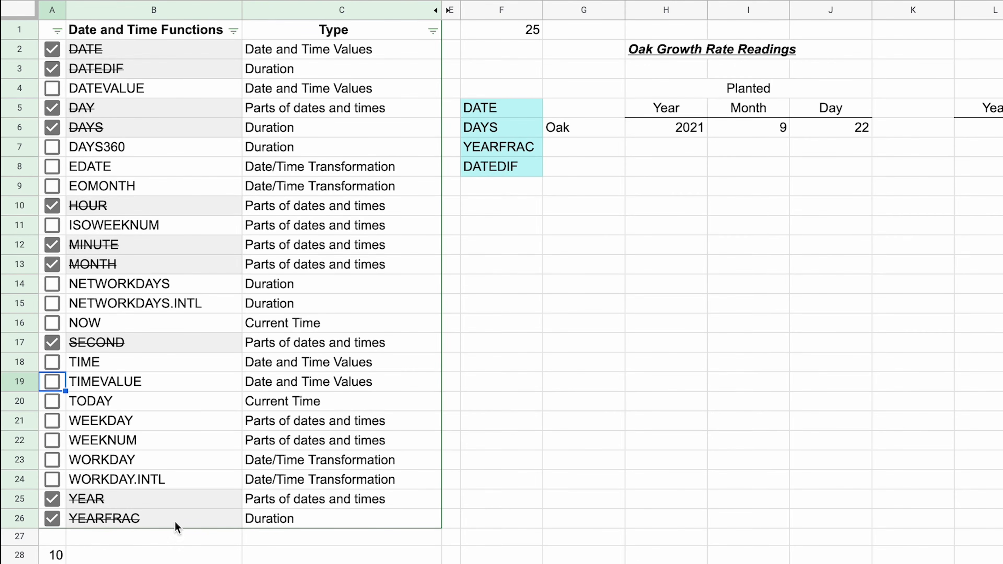
left_click(53, 362)
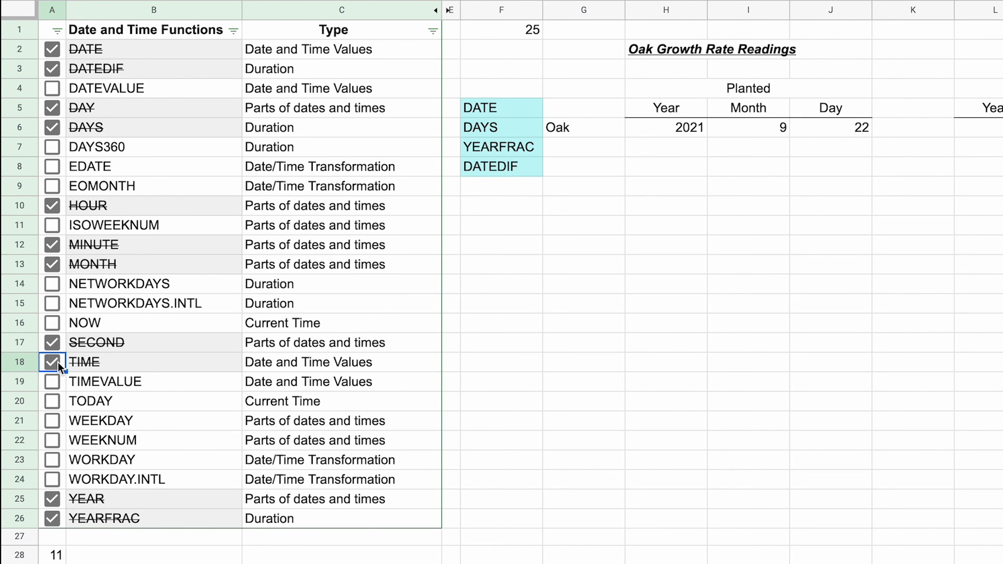
- Begin the Planted formula in I66 of the TIME section with DATE(H57,I57,J57) for the planted date
scroll(502, 282, "down", 15)
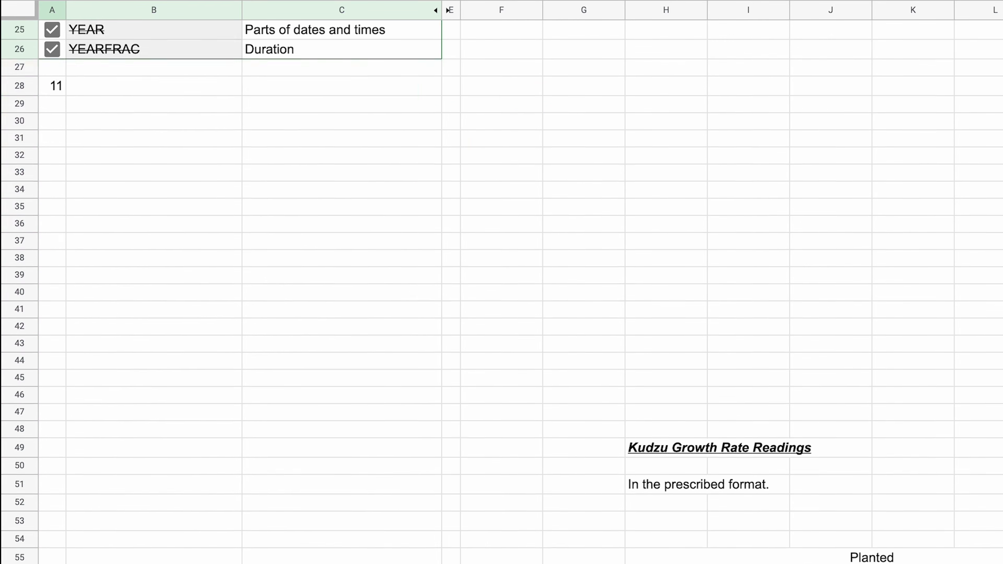
scroll(502, 282, "down", 3)
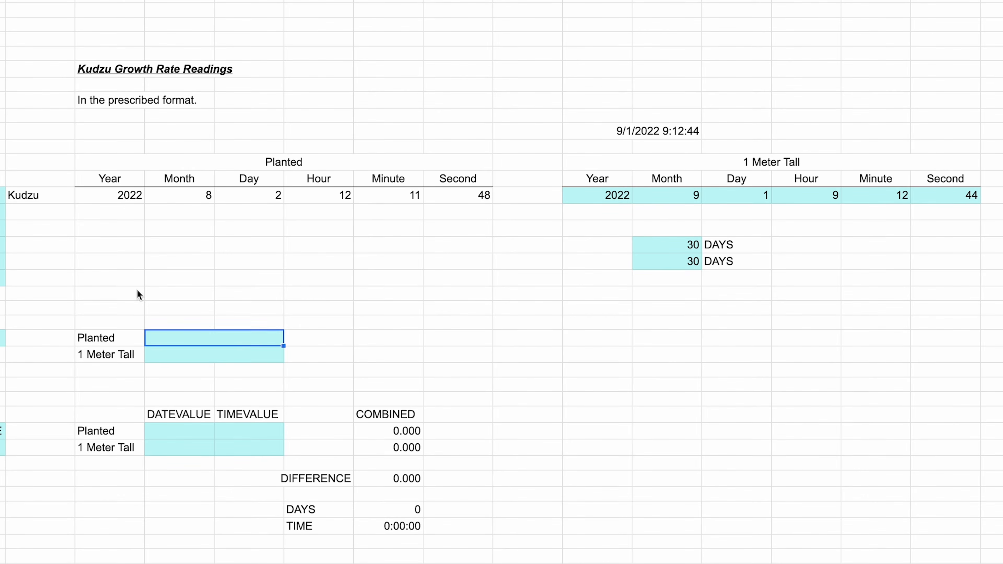
type("=")
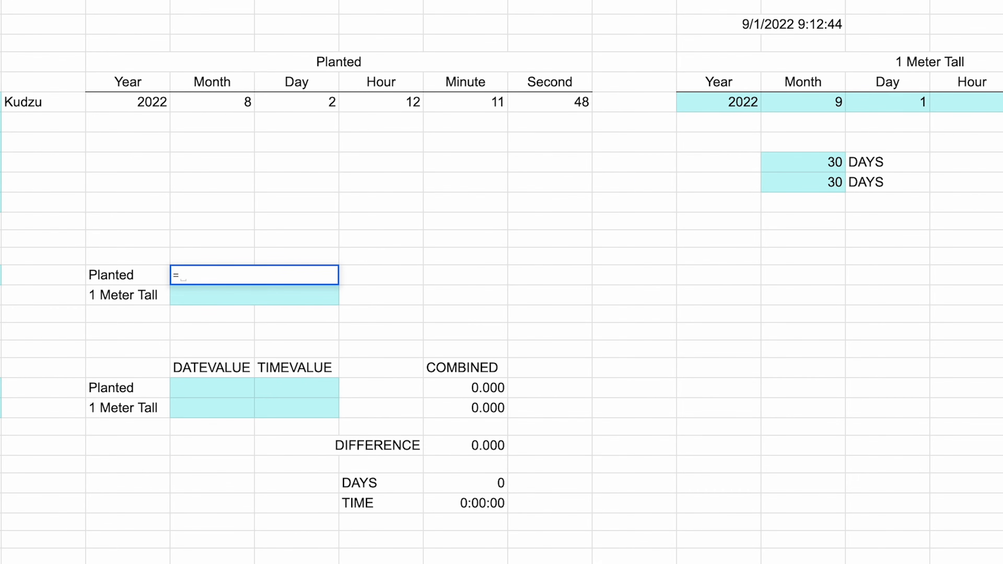
type("DATE(")
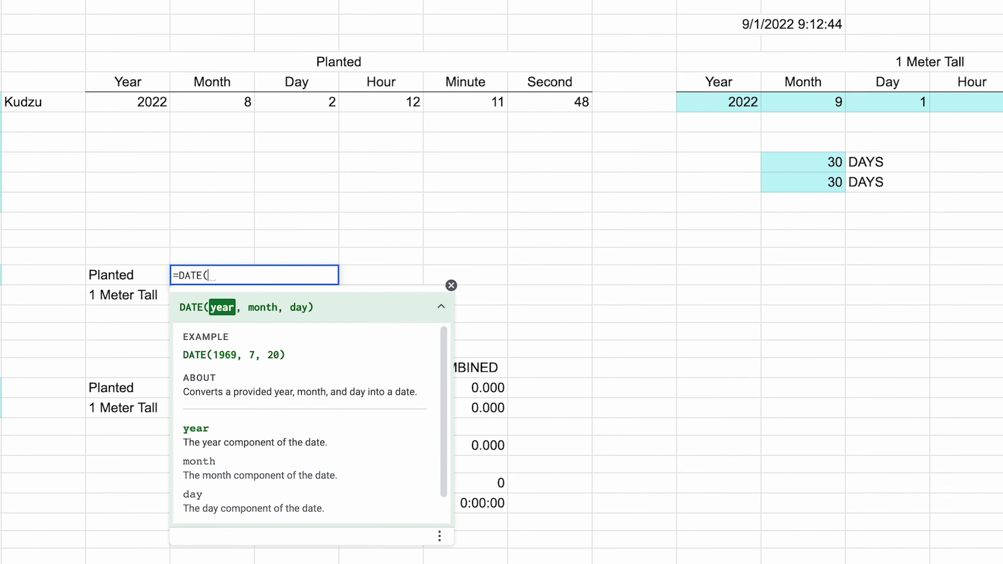
key("Up")
key("Up")
key("Up")
key("Up")
key("Up")
key("Up")
key("Up")
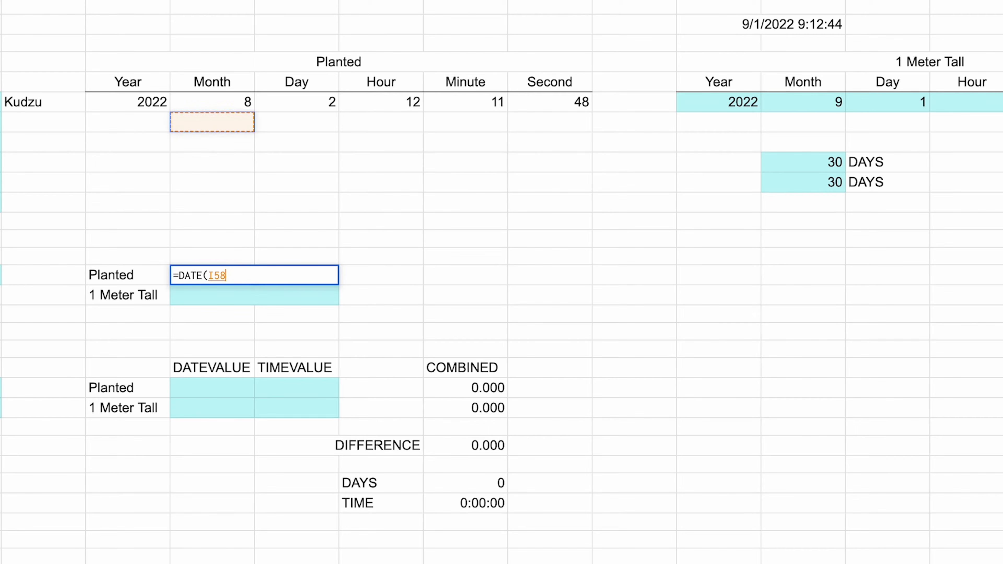
key("Up")
type(",")
key("Up")
key("Up")
key("Up")
key("Up")
key("Up")
key("Up")
key("Up")
key("Up")
key("Up")
type(",")
key("Up")
key("Up")
key("Up")
key("Up")
key("Right")
key("Up")
key("Up")
key("Up")
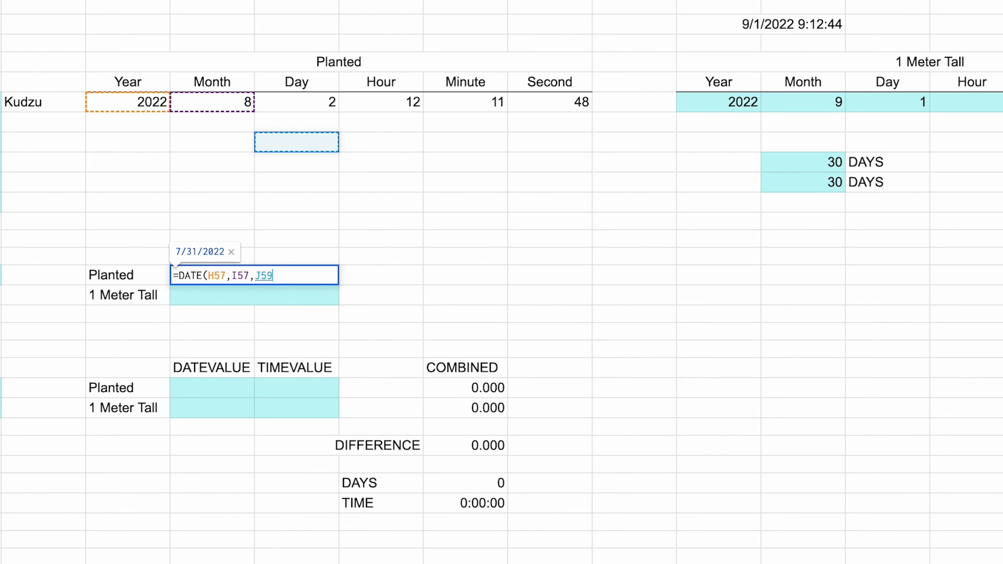
- Add a TIME function to the planted date in I66, with the planted hour K57 as its first argument
type("+")
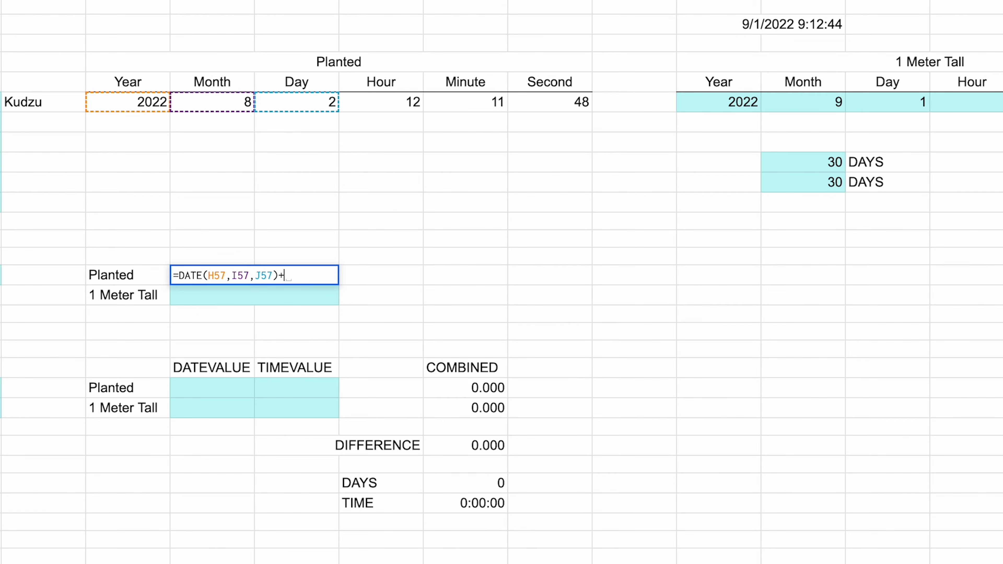
type("TIME")
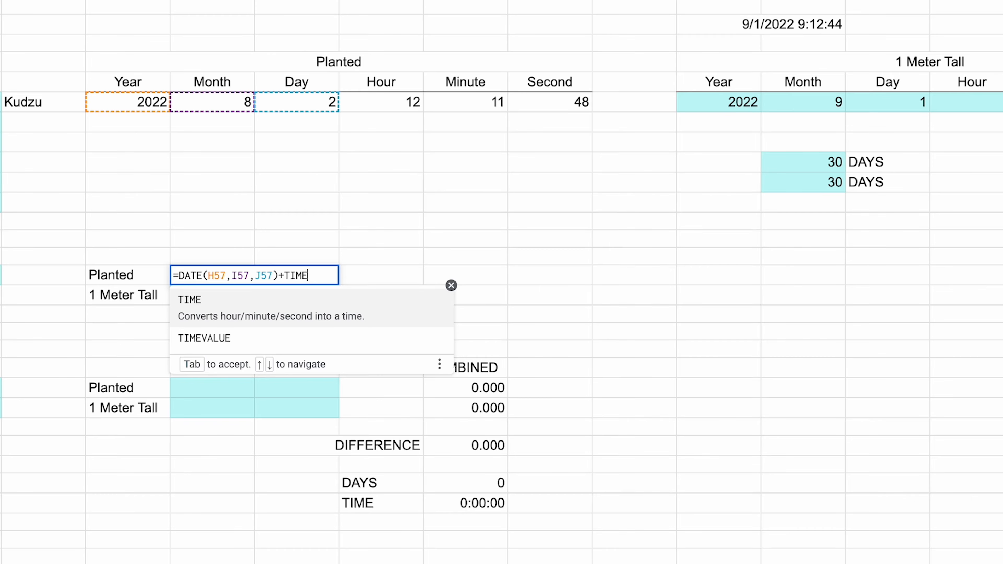
type("(")
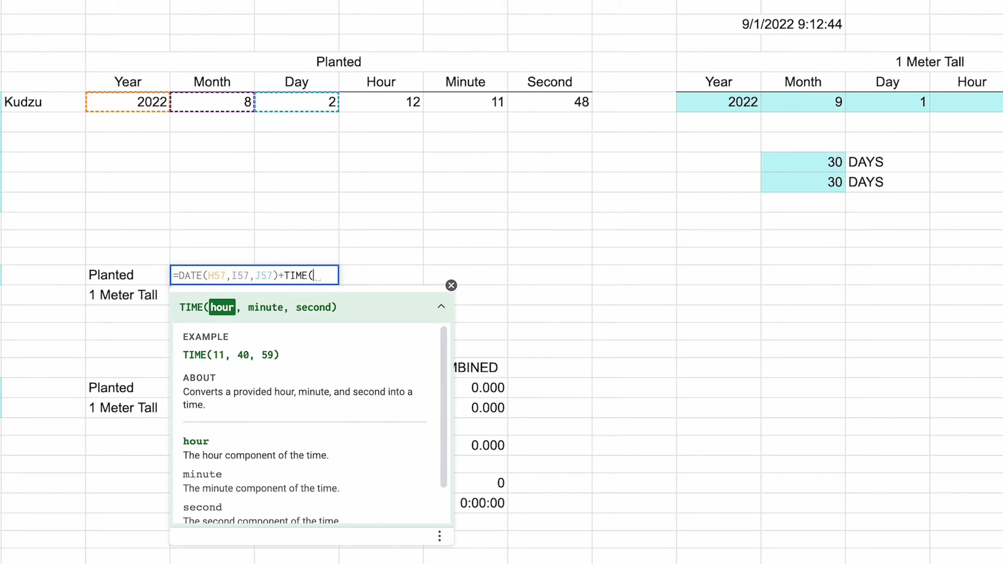
key("Up")
key("Up")
key("Up")
key("Up")
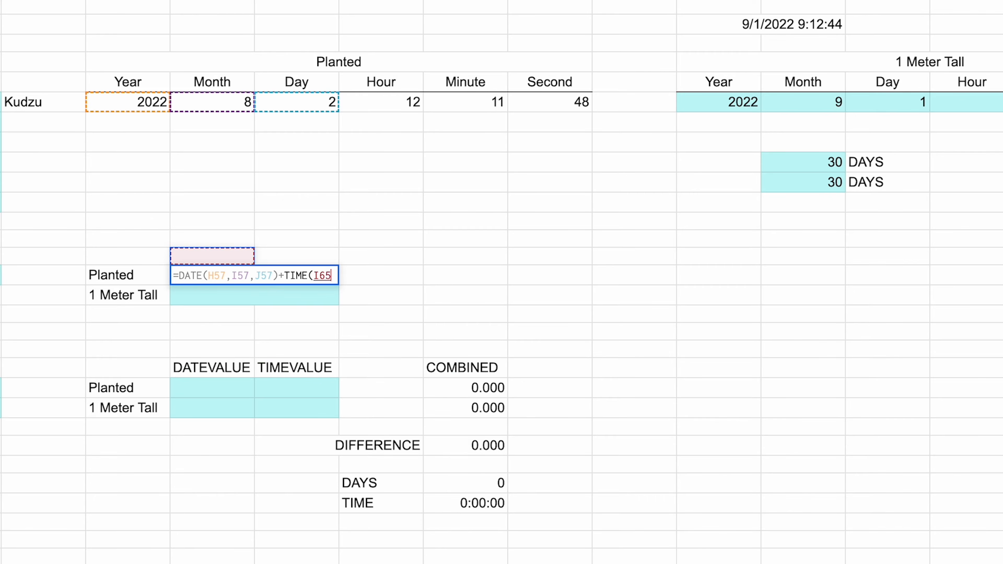
key("Right")
key("Right")
key("Up")
key("Up")
key("Up")
key("Right")
key("Up")
key("Up")
key("Left")
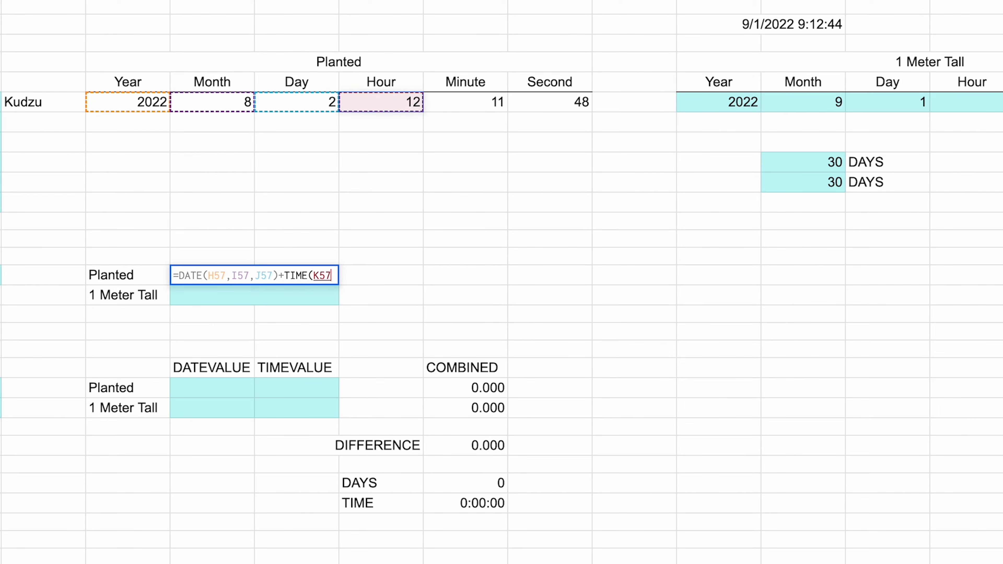
- Complete the TIME function in I66 with the planted minute L57 and second M57, and enter the formula
type(",")
key("Up")
key("Up")
key("Up")
key("Up")
key("Up")
key("Right")
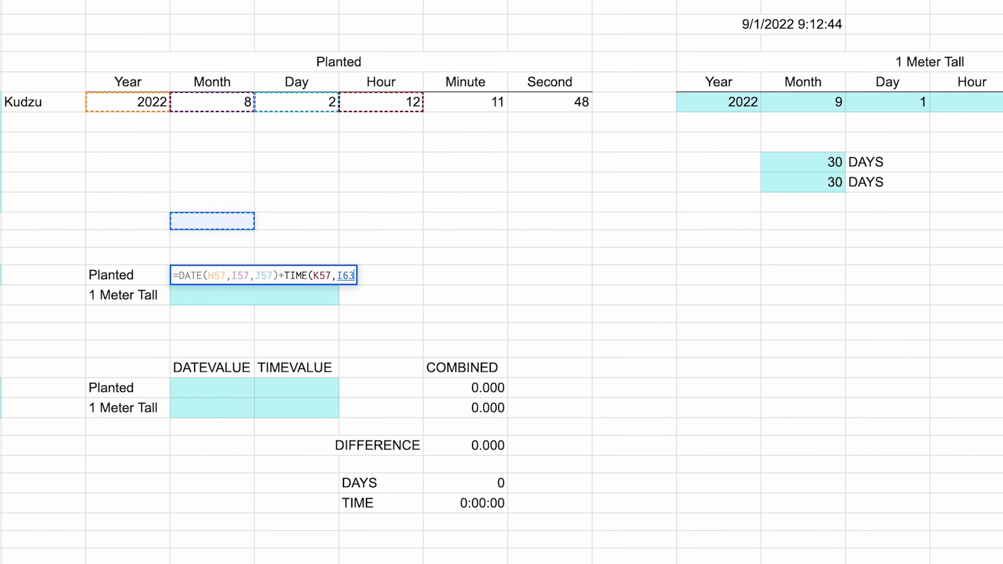
key("Up")
key("Right")
key("Up")
key("Up")
key("Right")
type(",")
key("Up")
key("Up")
key("Up")
key("Up")
key("Up")
key("Up")
key("Right")
key("Up")
key("Right")
key("Up")
key("Right")
key("Up")
key("Right")
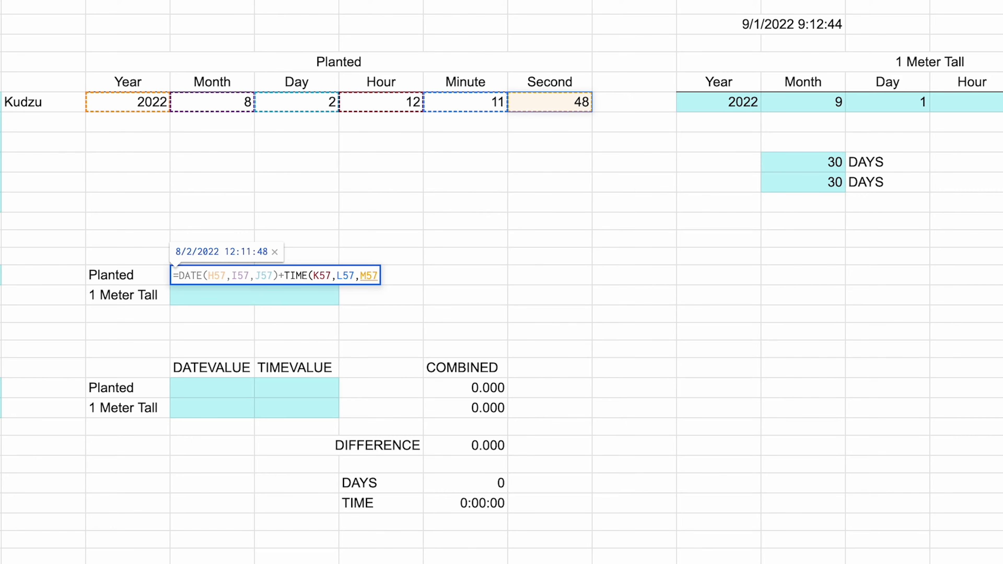
key("Return")
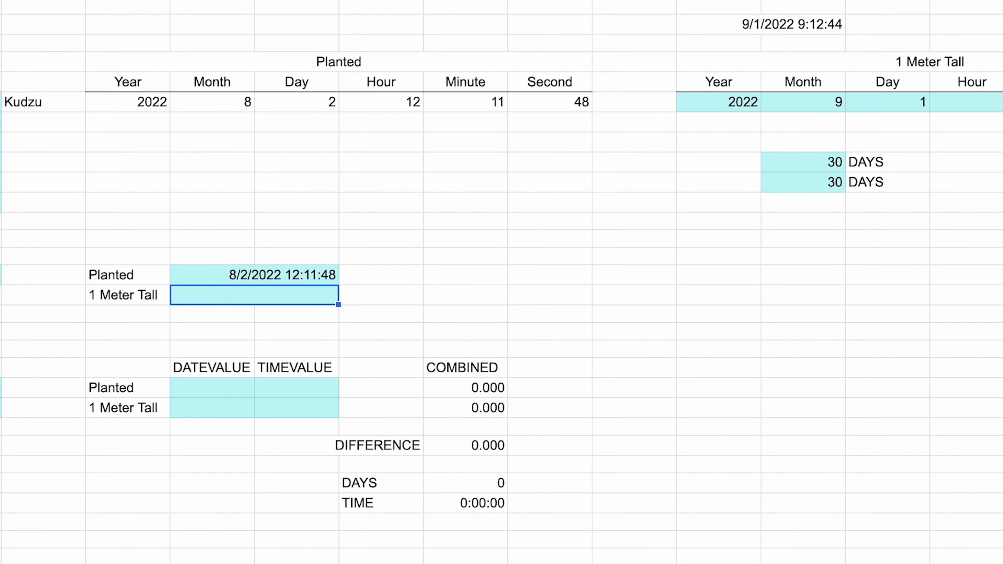
- Begin the 1 Meter Tall formula in I67 with a DATE function using the year O57, month P57 and day Q57
left_click(190, 277)
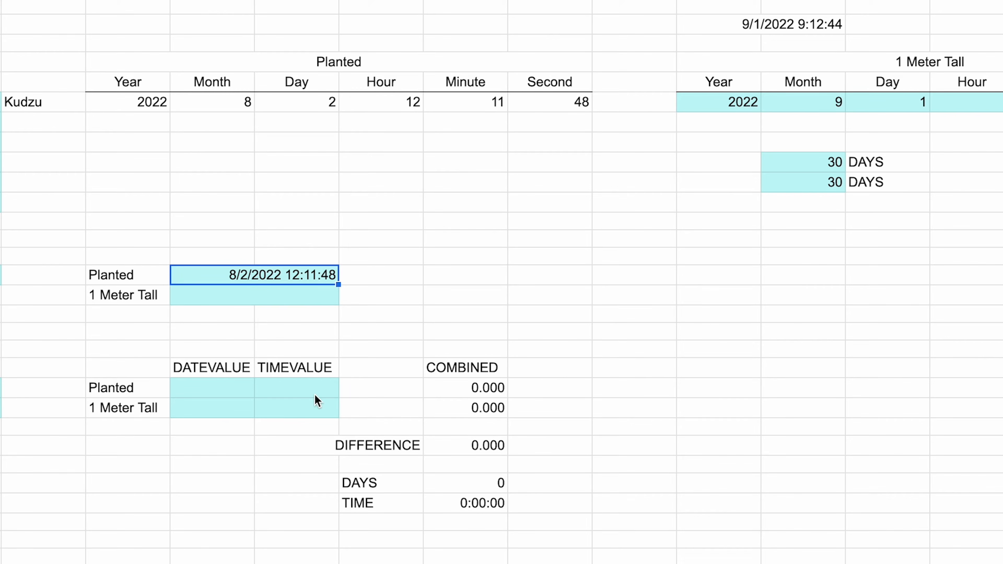
left_click(275, 299)
type("=DATE(")
left_click(718, 102)
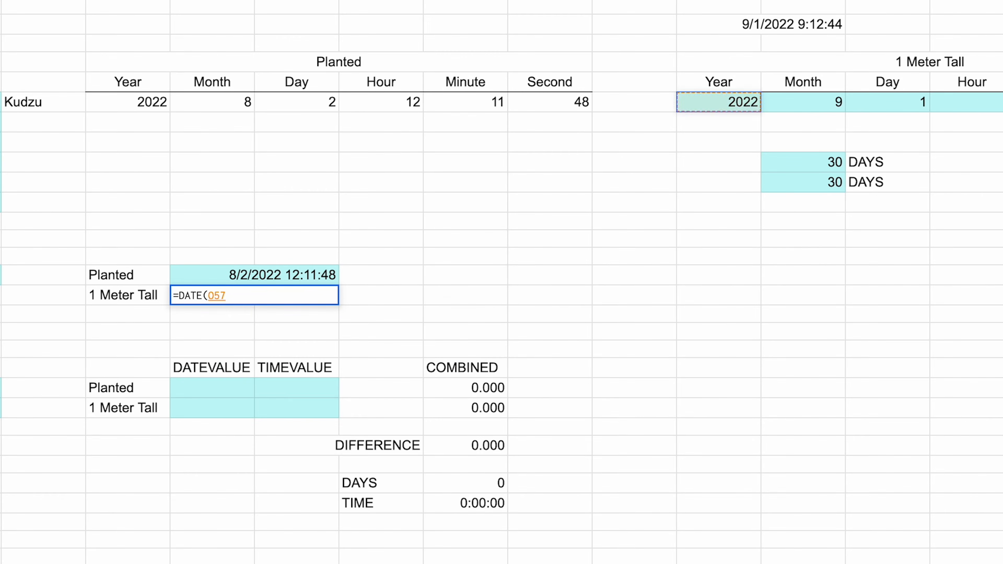
type(",")
left_click(803, 101)
type(",")
left_click(888, 101)
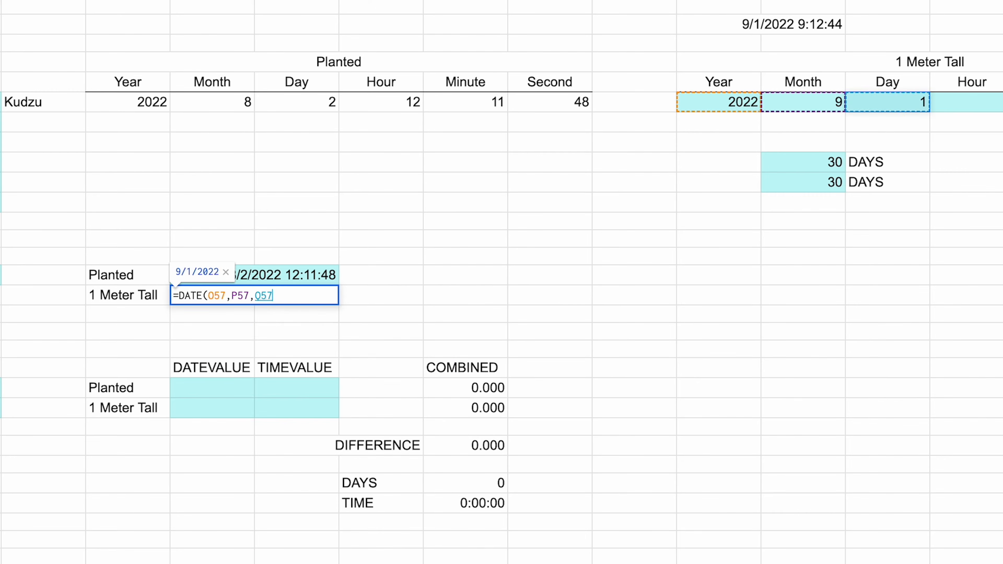
- Add a TIME function to the 1 Meter Tall date in I67, with the hour R57 as its first argument
type(")+TIME(")
key("Right")
key("Right")
key("Right")
key("Right")
key("Right")
key("Right")
key("Up")
key("Up")
key("Up")
key("Right")
key("Right")
key("Up")
key("Up")
key("Up")
key("Up")
key("Up")
key("Up")
key("Up")
- Complete the TIME function in I67 with the 1 Meter Tall minute S57 and second T57, and enter the formula
type(",")
key("Right")
key("Right")
key("Right")
key("Right")
key("Right")
key("Right")
key("Right")
key("Right")
key("Right")
key("Up")
key("Up")
key("Up")
key("Up")
key("Up")
key("Up")
key("Up")
key("Up")
key("Up")
key("Up")
type(",")
key("Right")
key("Right")
key("Right")
key("Right")
key("Right")
key("Right")
key("Up")
key("Up")
key("Up")
key("Up")
key("Right")
key("Right")
key("Right")
key("Right")
key("Up")
key("Up")
key("Up")
key("Up")
key("Up")
key("Up")
key("Return")
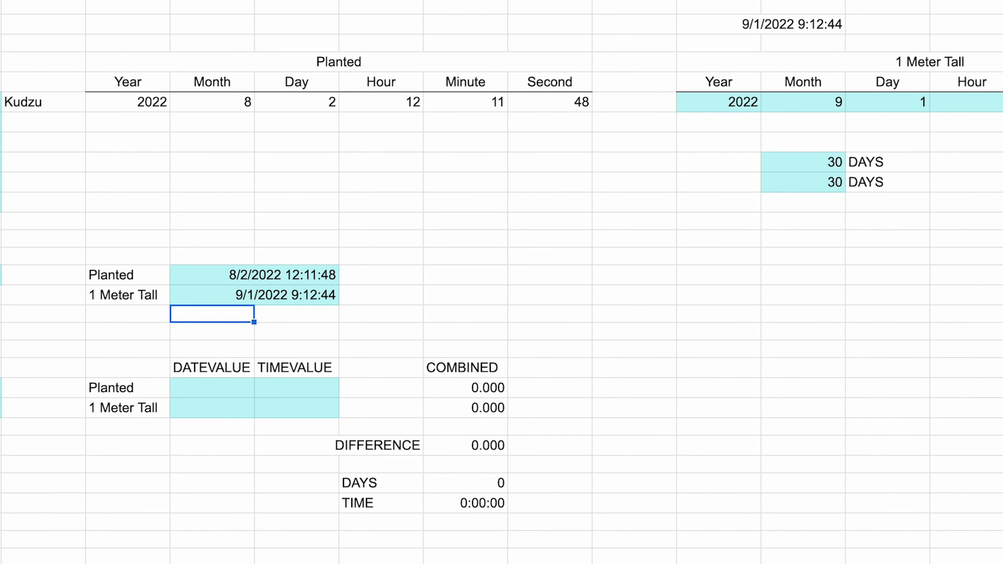
left_click(217, 280)
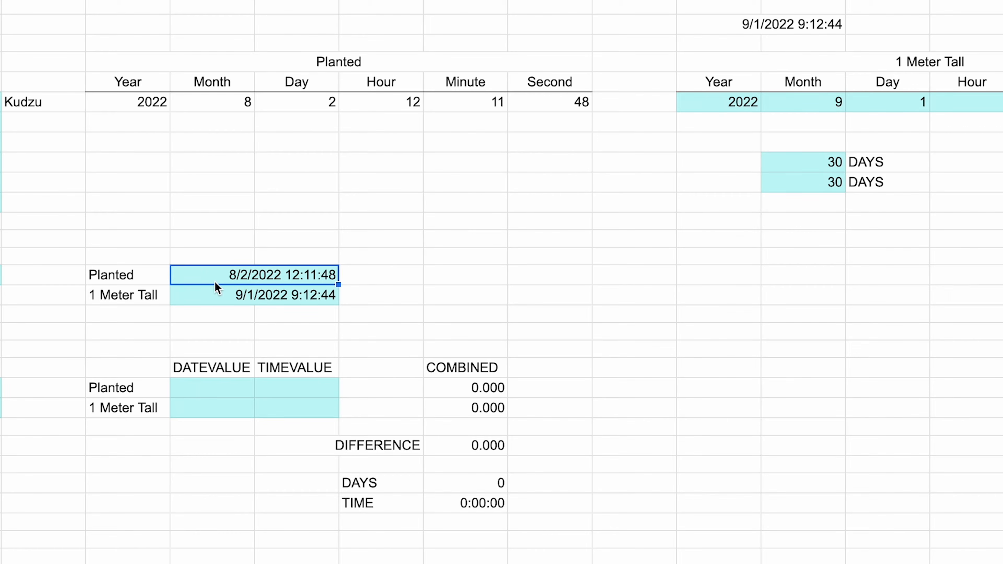
left_click(216, 290)
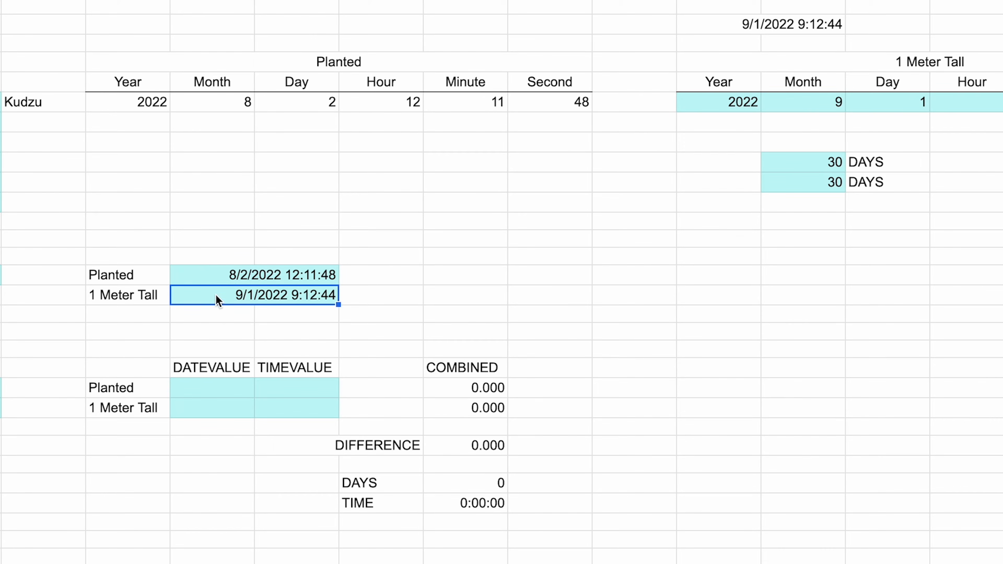
left_click(216, 320)
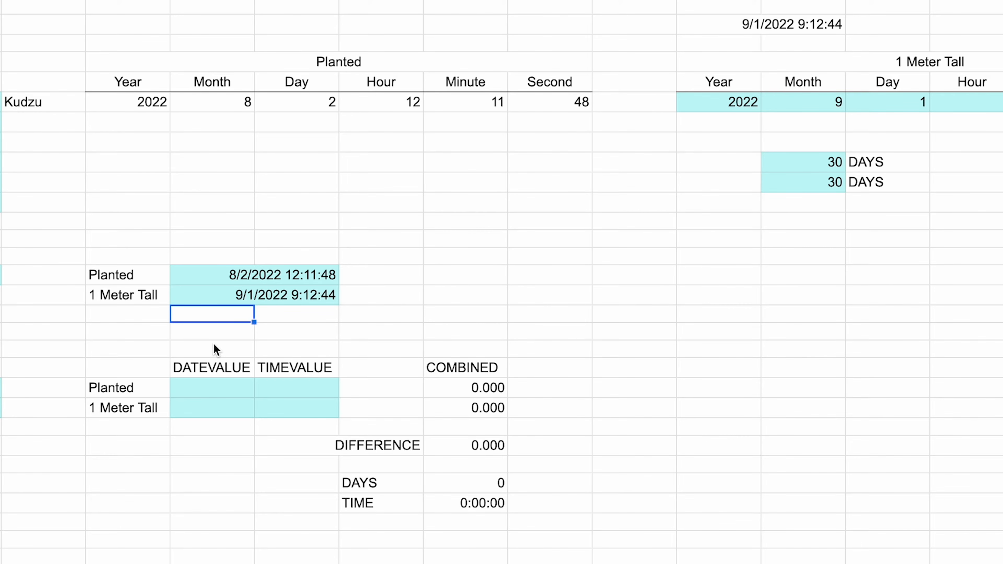
left_click(219, 386)
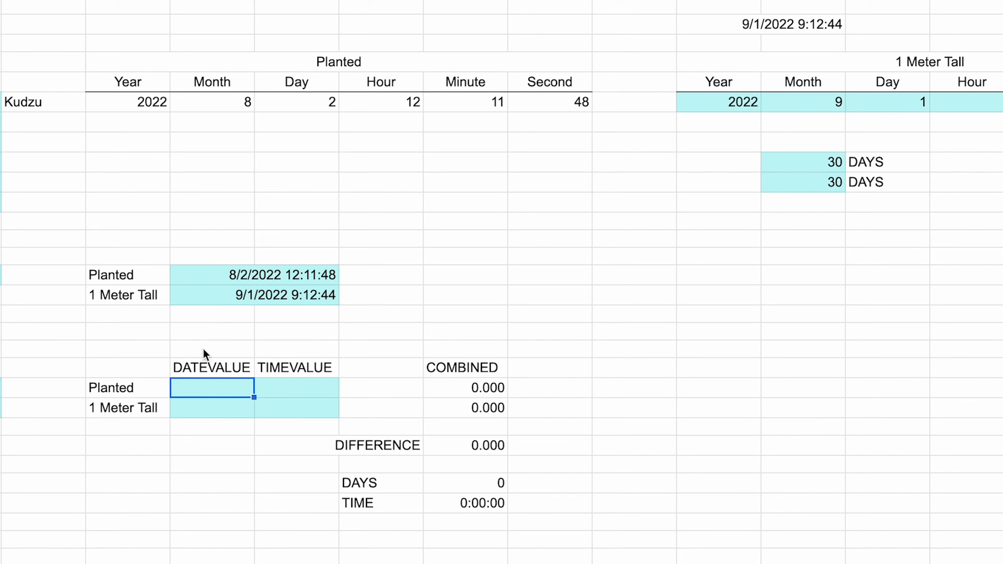
type("=")
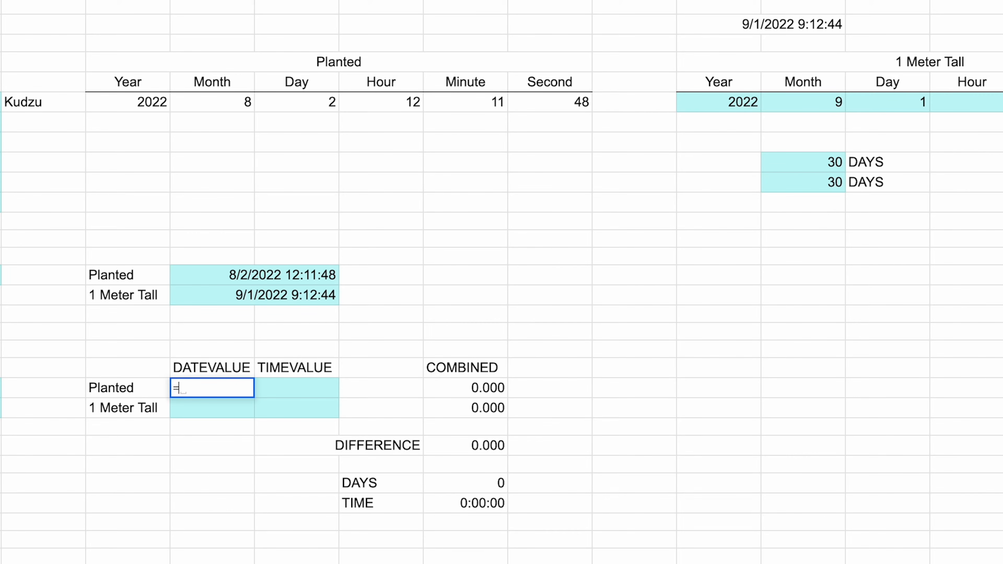
key("Escape")
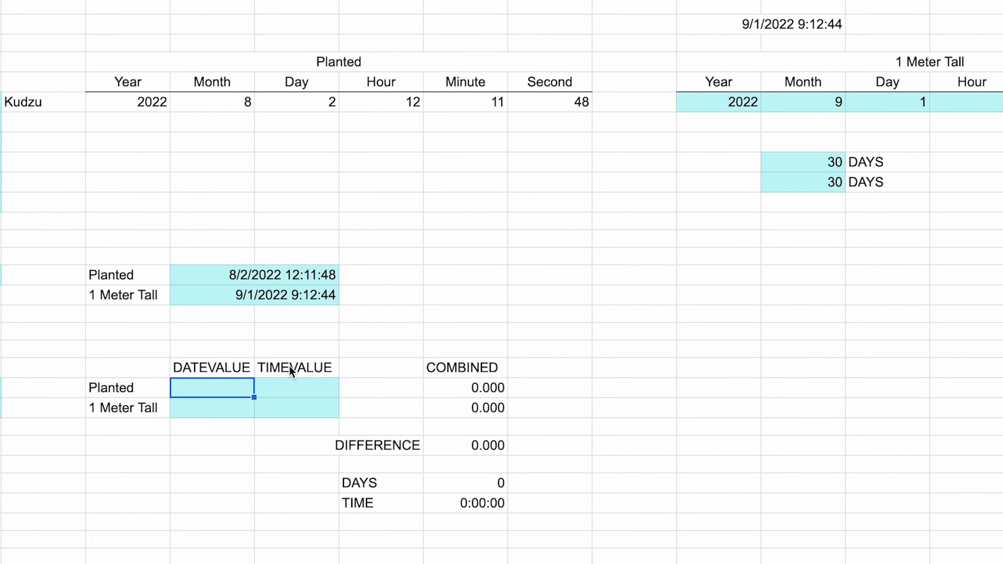
- Check off the DATEVALUE and TIMEVALUE functions in the Date and Time Functions list
scroll(256, 307, "up", 6)
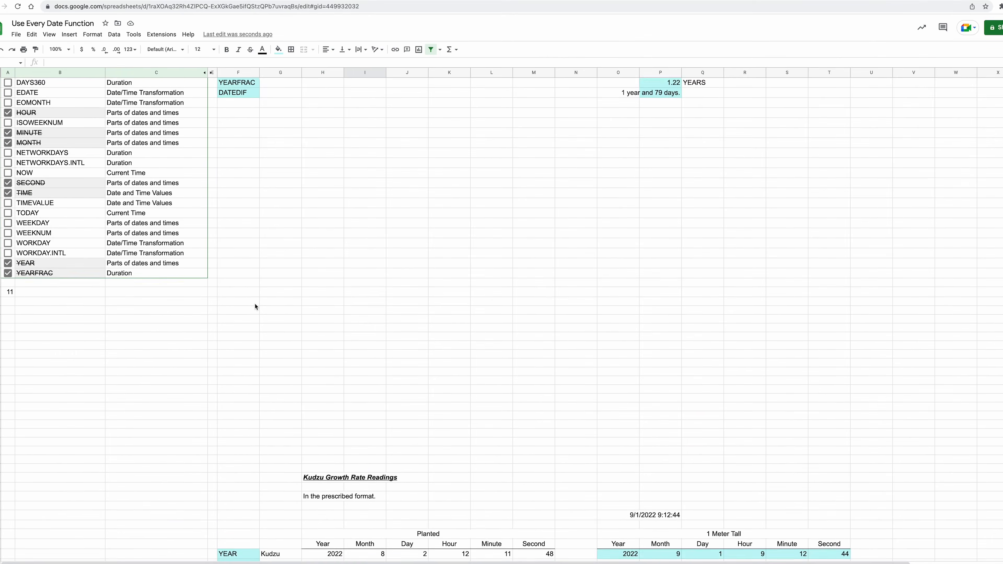
left_click(8, 112)
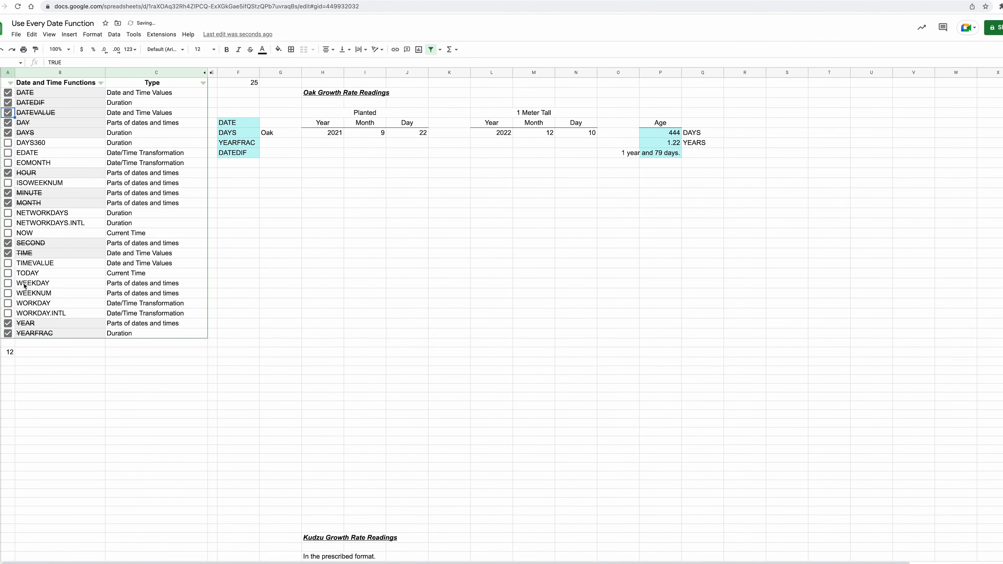
left_click(8, 263)
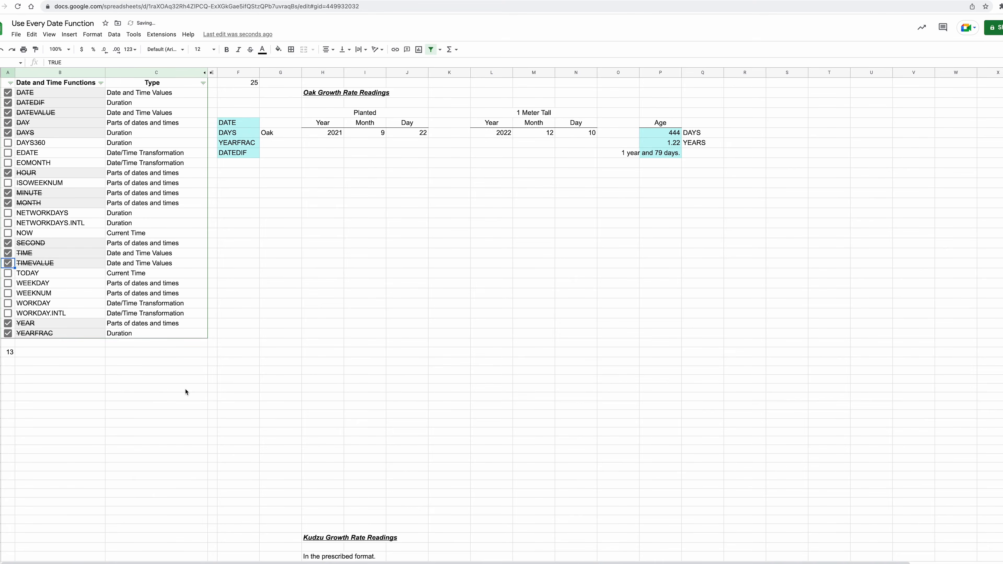
- Convert the kudzu Planted date-time in I66 to a date number with DATEVALUE in the Planted row's DATEVALUE cell
scroll(187, 393, "down", 8)
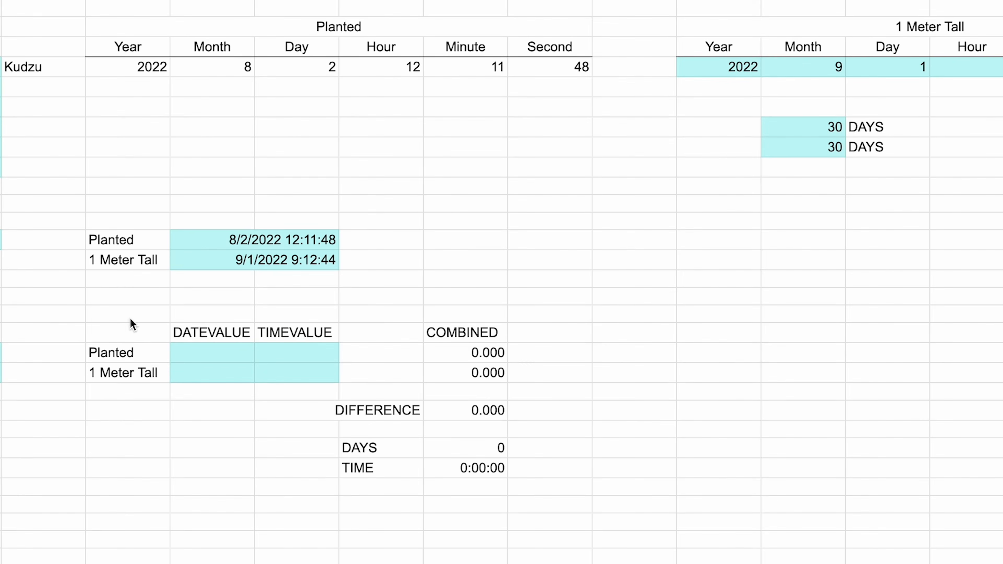
scroll(155, 337, "up", 1)
scroll(158, 343, "up", 1)
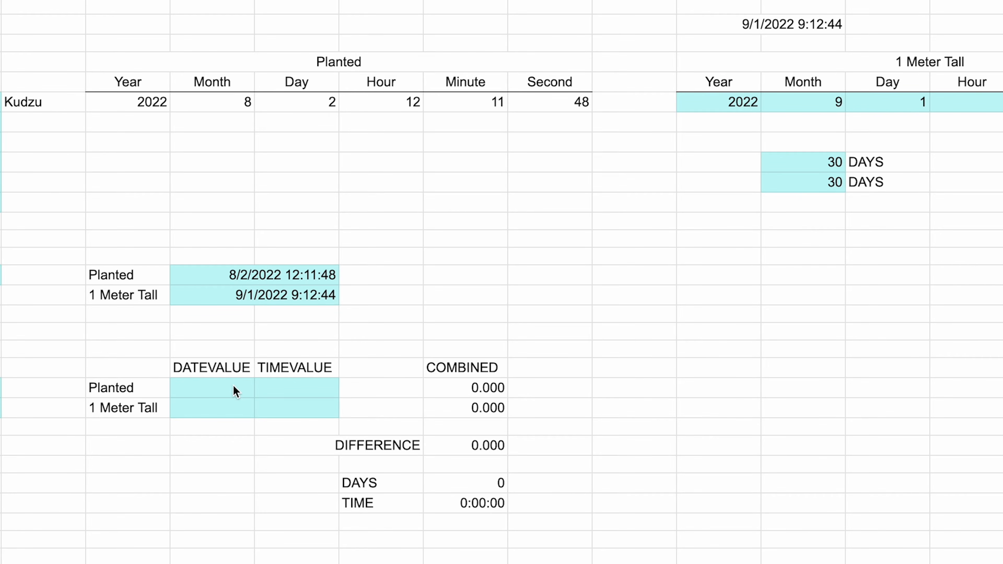
left_click(233, 280)
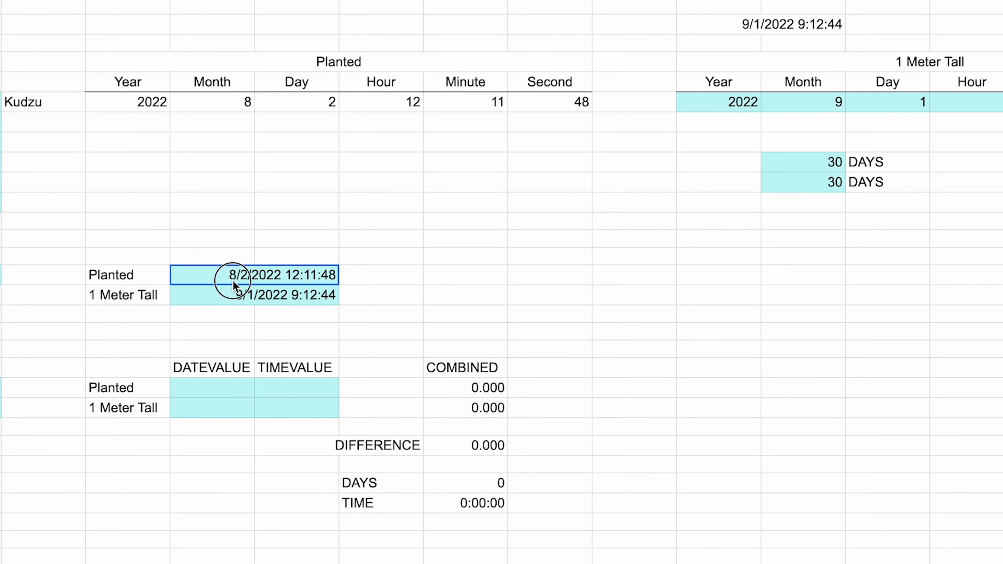
left_click(222, 391)
type("=DATEVALUE(")
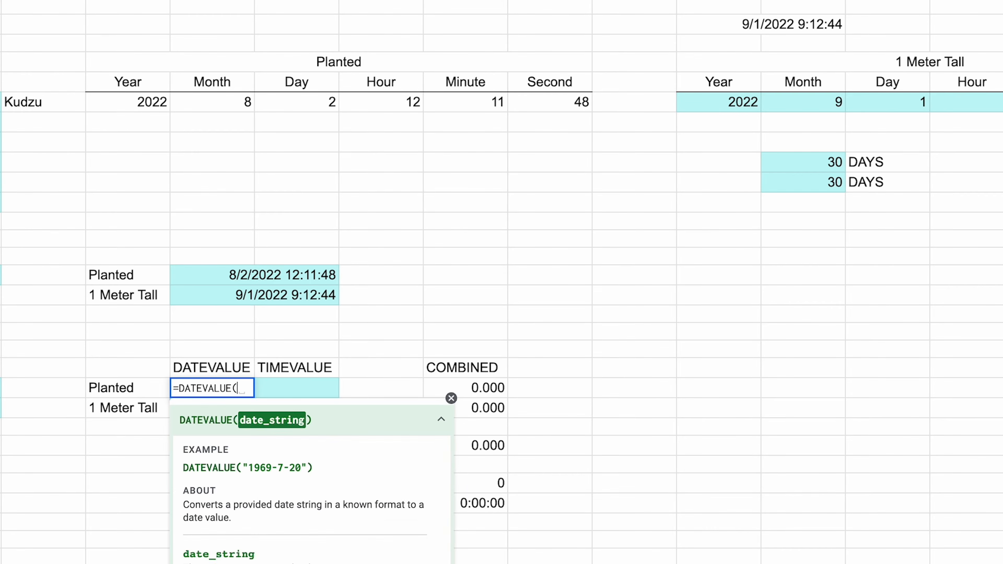
key("Up")
key("Up")
key("Up")
key("Up")
key("Up")
key("Up")
key("Return")
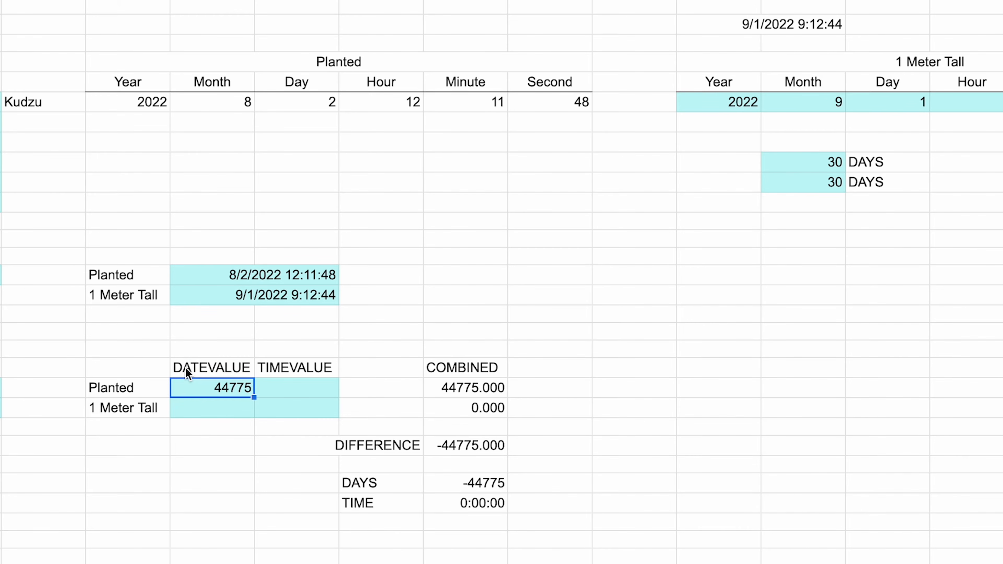
- Copy the Planted DATEVALUE formula into the 1 Meter Tall row below it
key("ctrl+c")
key("Down")
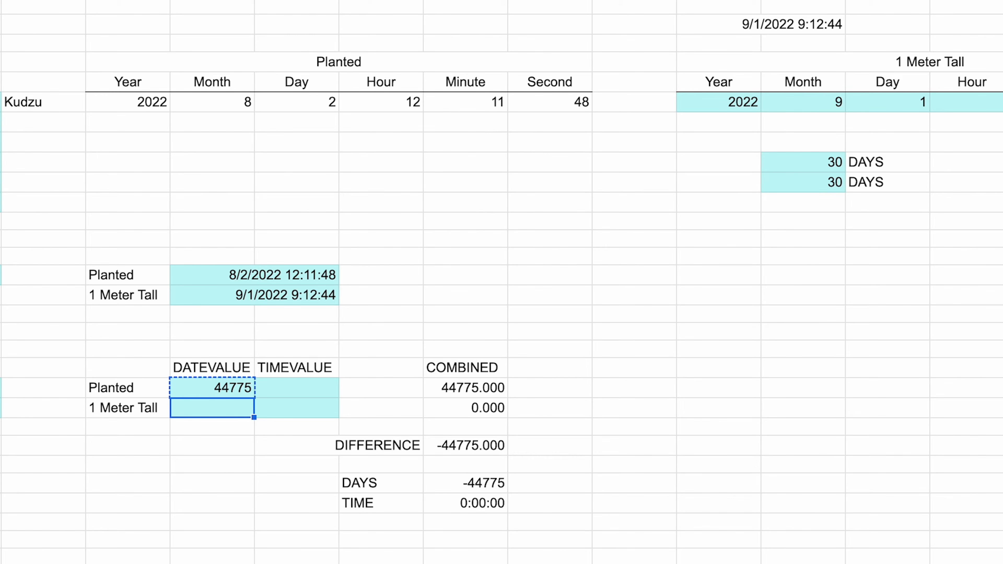
key("ctrl+v")
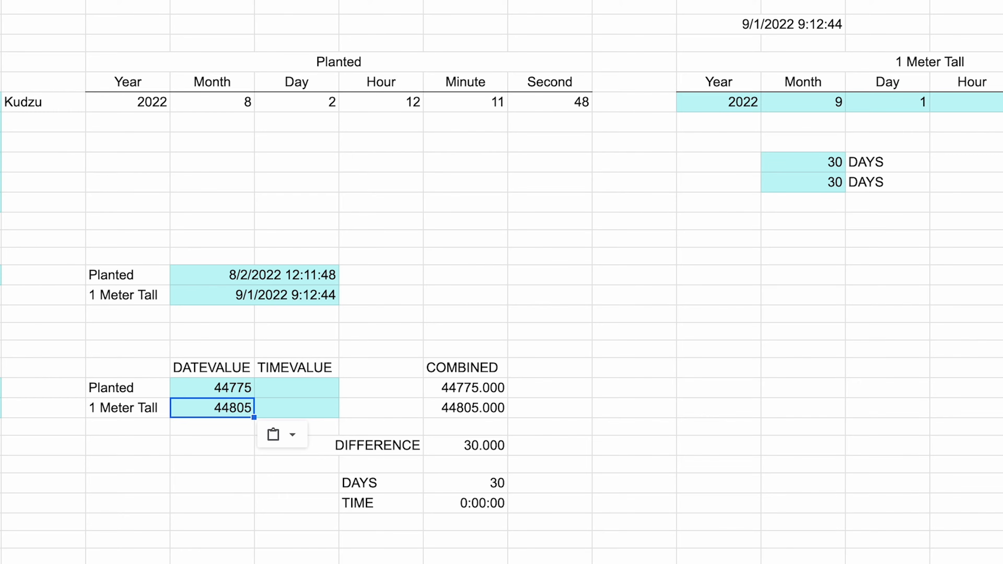
key("Up")
key("Down")
key("Up")
key("Down")
key("Up")
key("Down")
- Enter =TIMEVALUE(I66) in the Planted row's TIMEVALUE cell
key("Up")
key("Right")
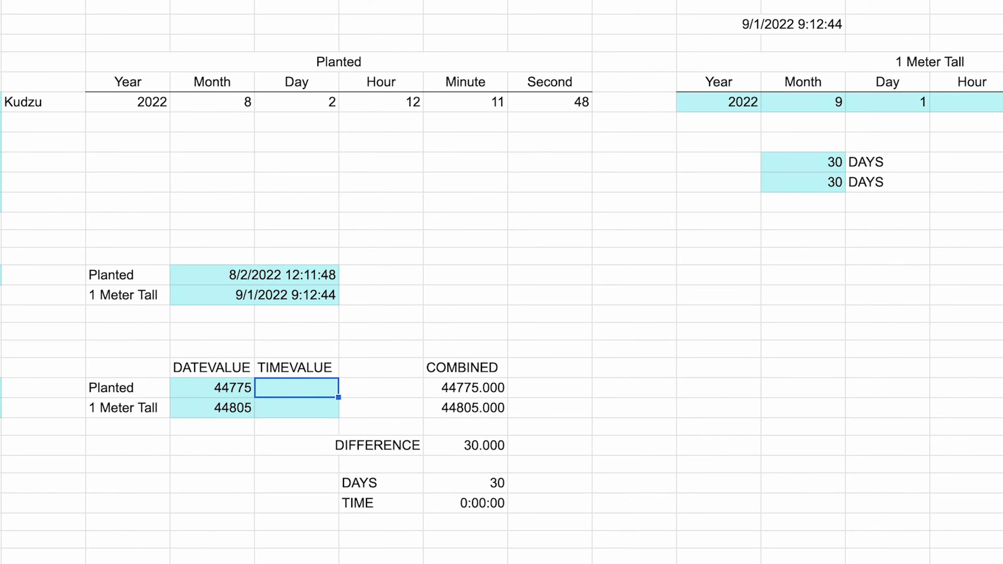
type("=TIME")
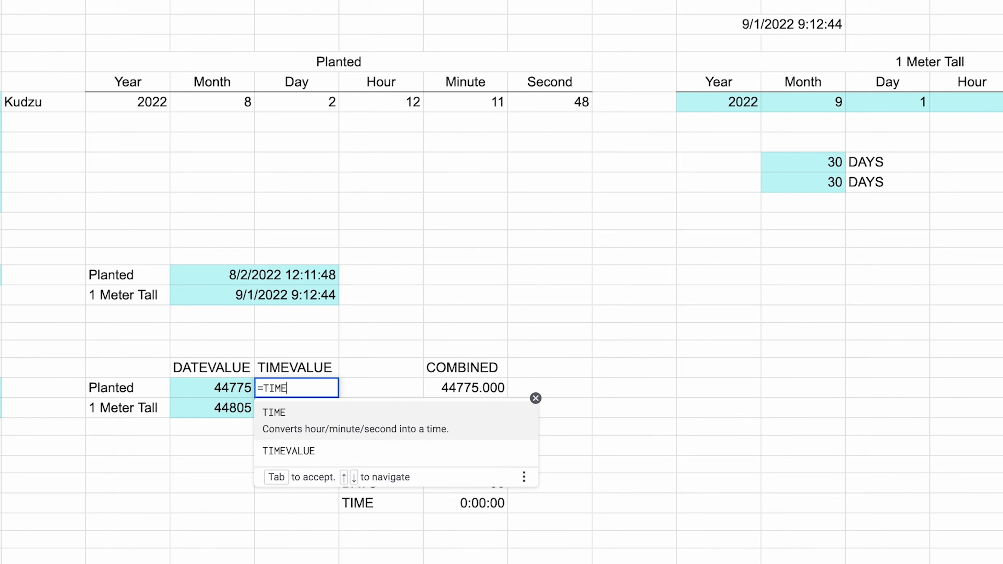
type("VALUE(")
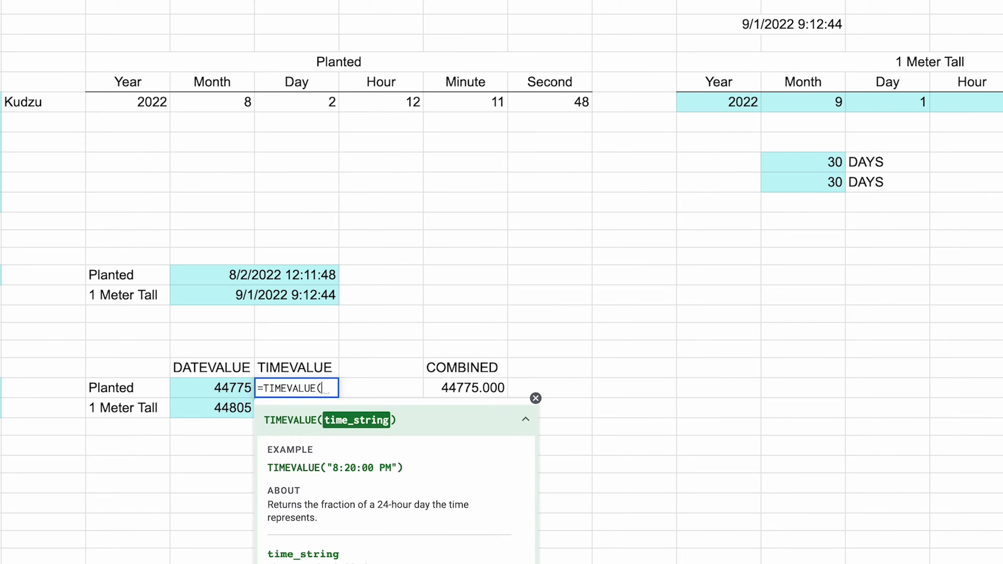
key("Left")
key("Up")
key("Up")
key("Up")
key("Up")
key("Up")
key("Up")
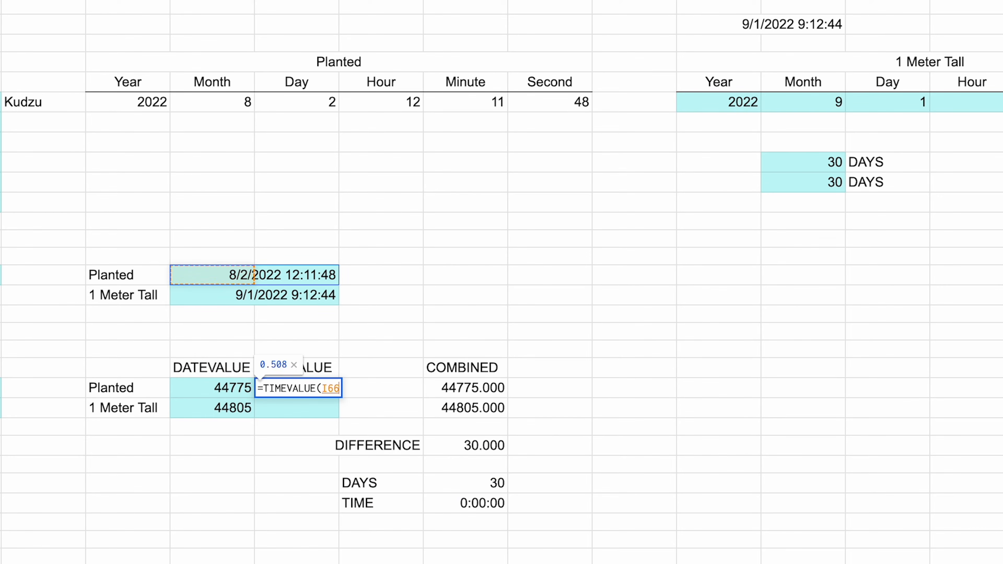
type(")")
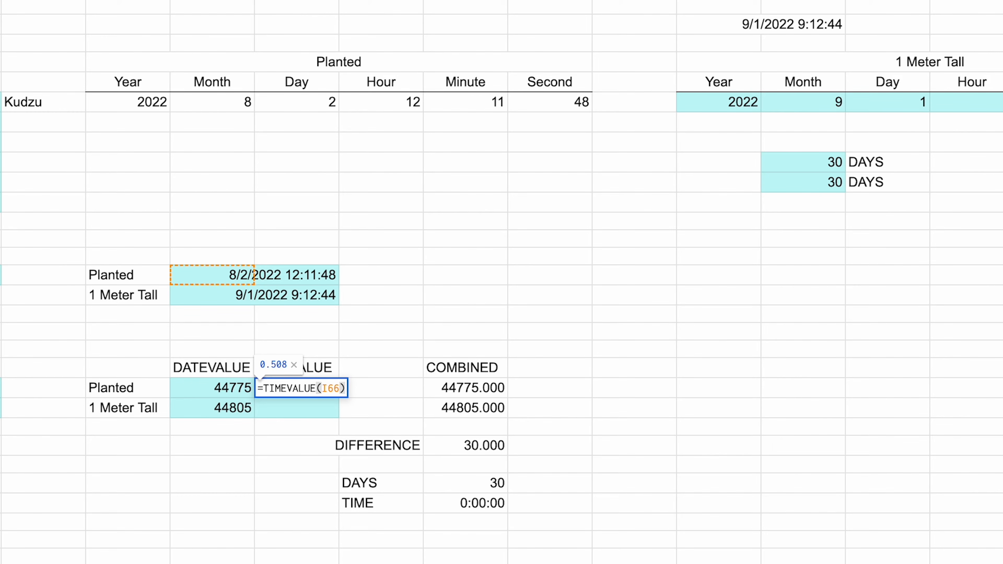
key("Return")
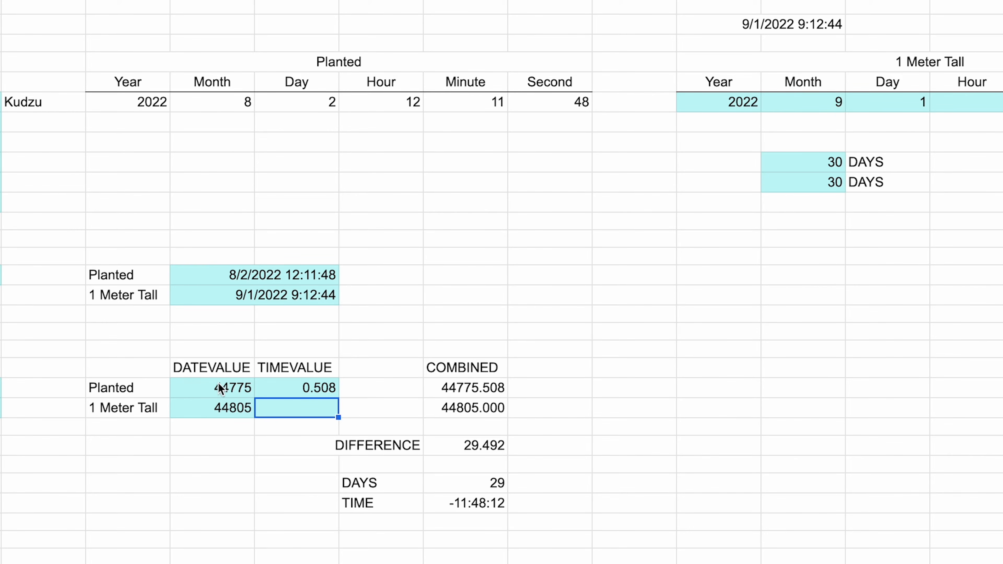
- Copy the Planted TIMEVALUE formula into the 1 Meter Tall row below it
left_click(265, 391)
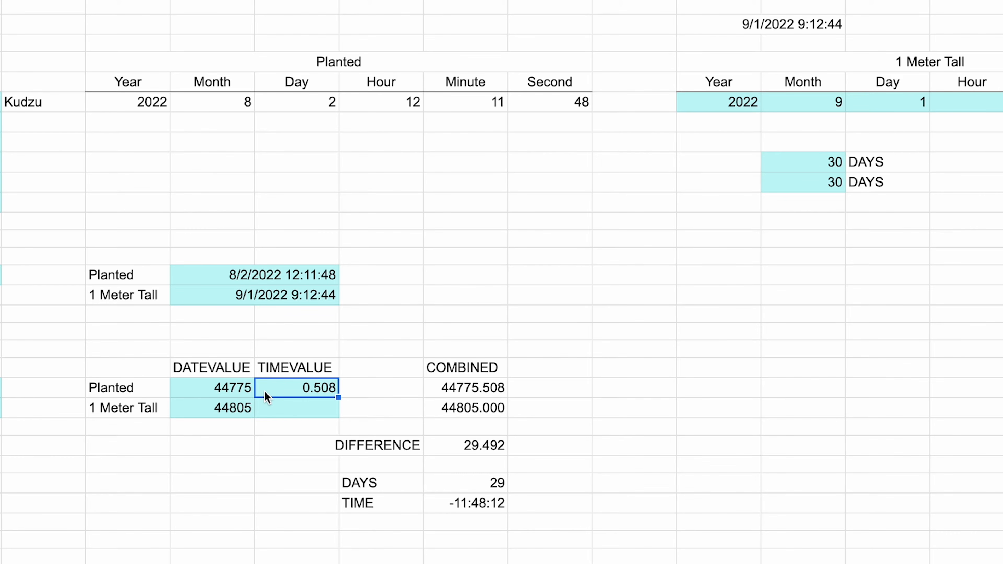
key("ctrl+c")
key("Down")
key("ctrl+v")
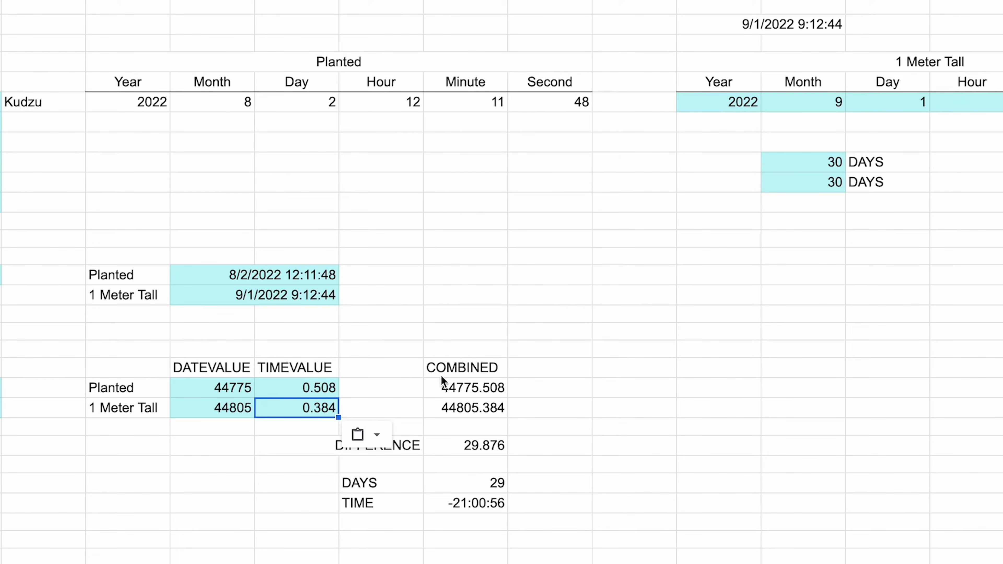
- Examine the formulas behind the Planted COMBINED value and the DIFFERENCE, DAYS and TIME results without changing them
left_click(448, 385)
key("Return")
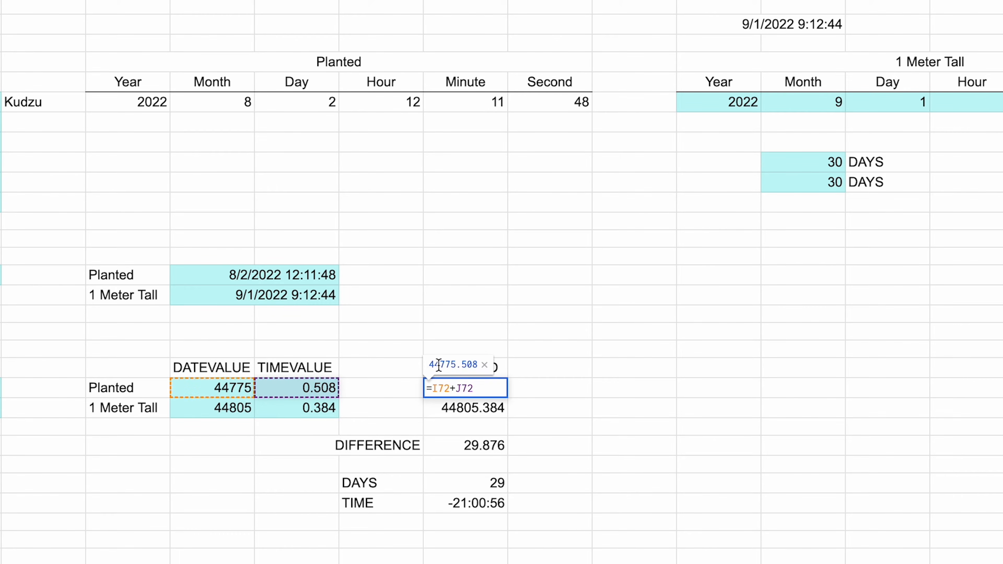
key("Escape")
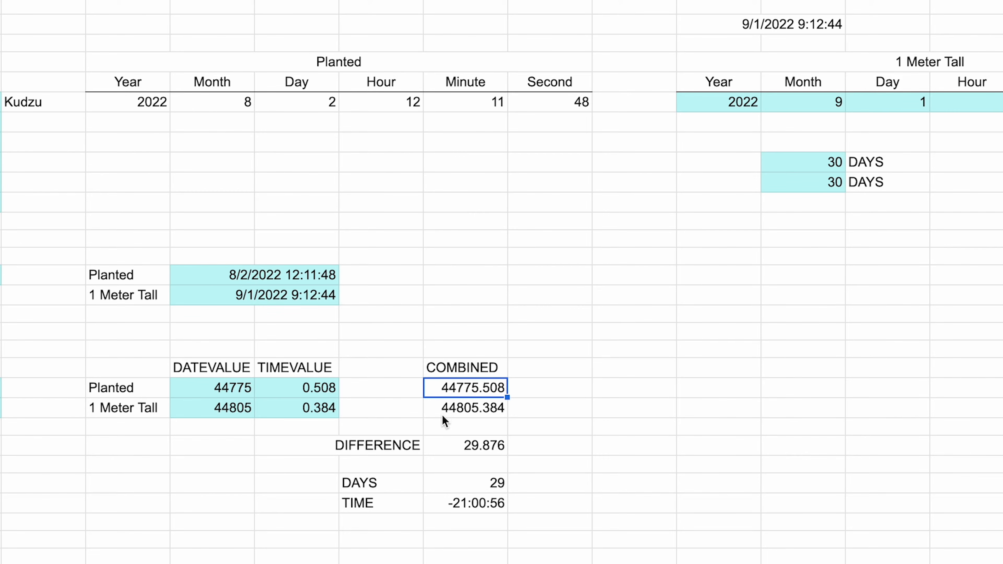
double_click(447, 450)
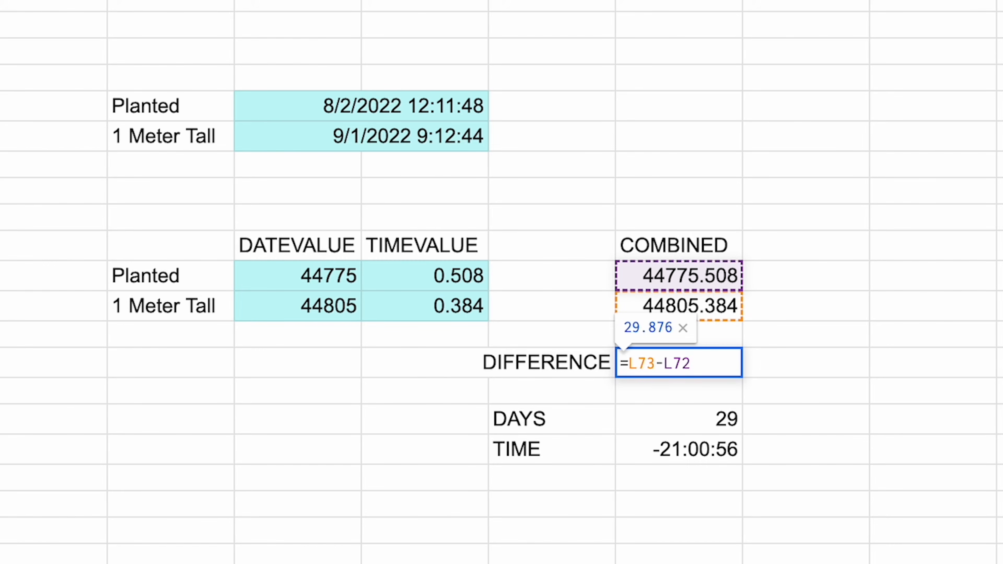
key("Escape")
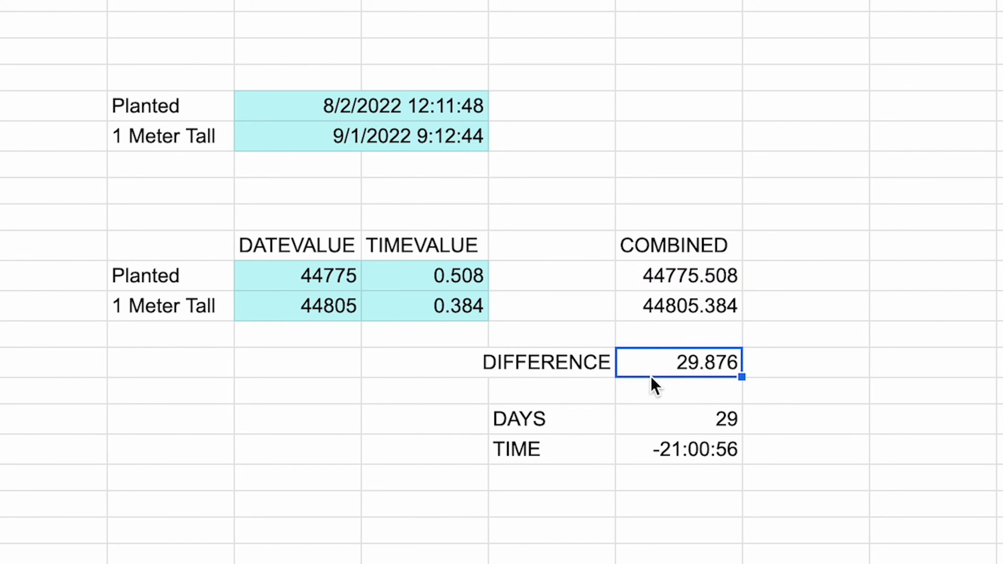
double_click(659, 430)
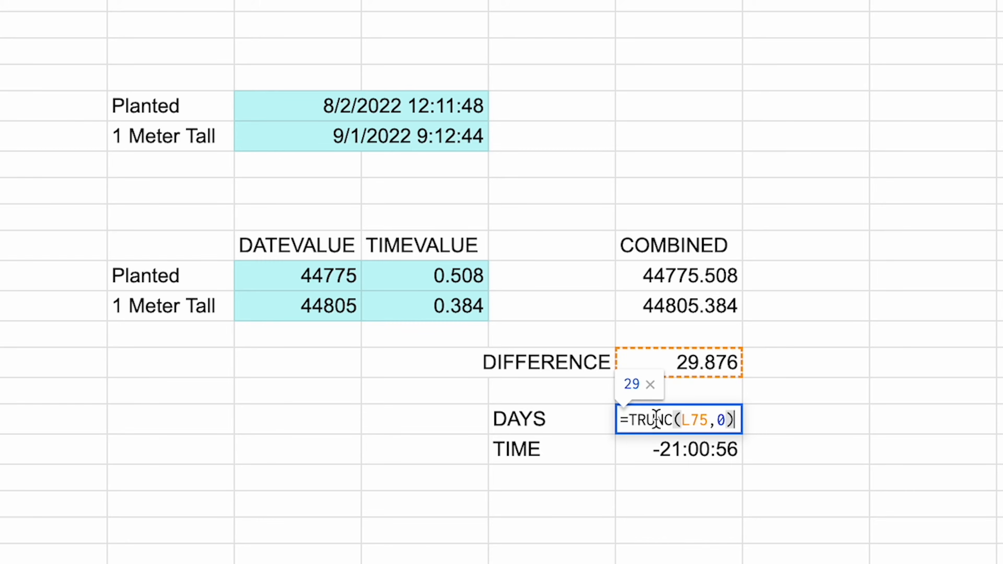
key("Return")
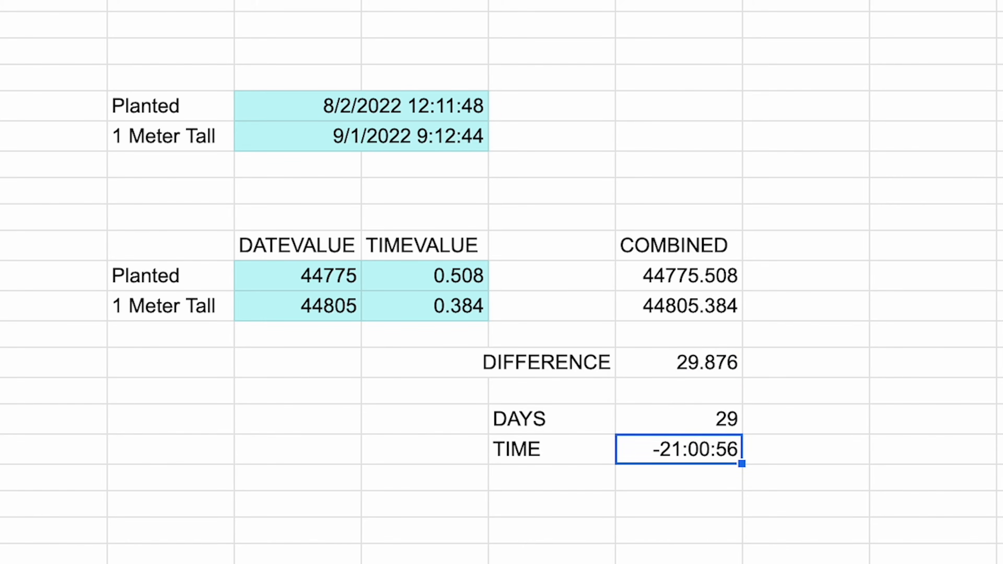
key("Return")
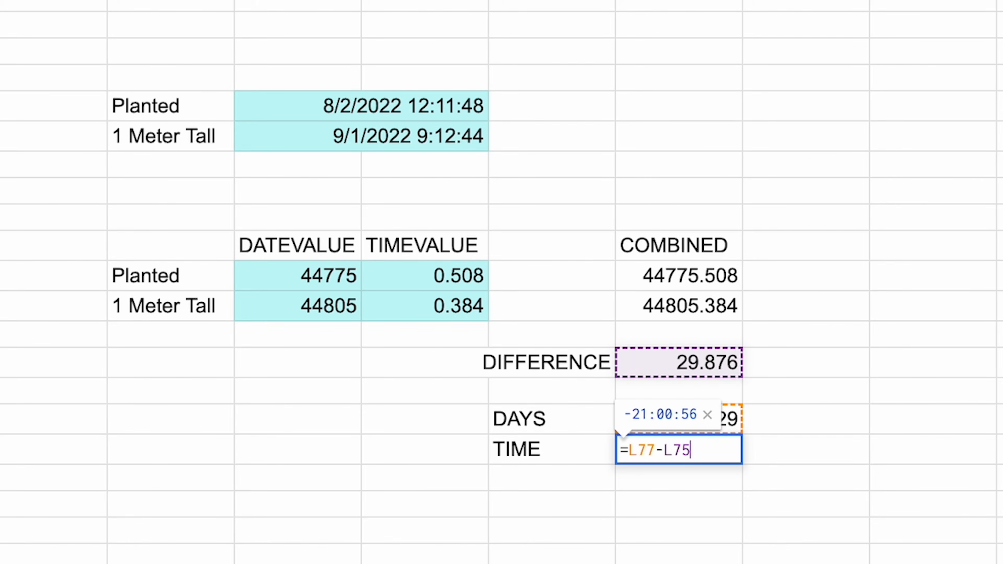
key("Escape")
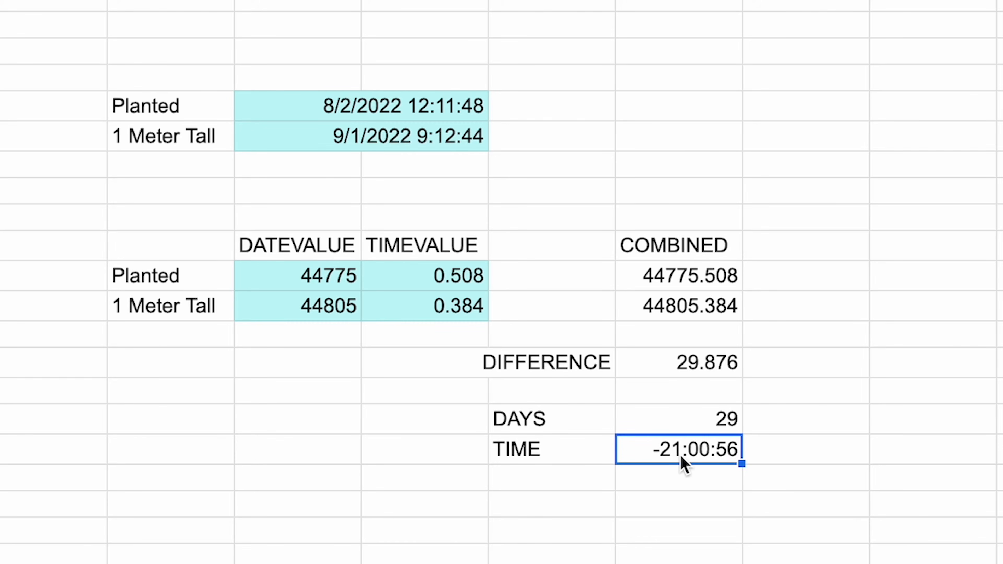
- Check which number format is applied to the TIME result and compare it with the DAYS result
left_click(678, 416)
left_click(679, 448)
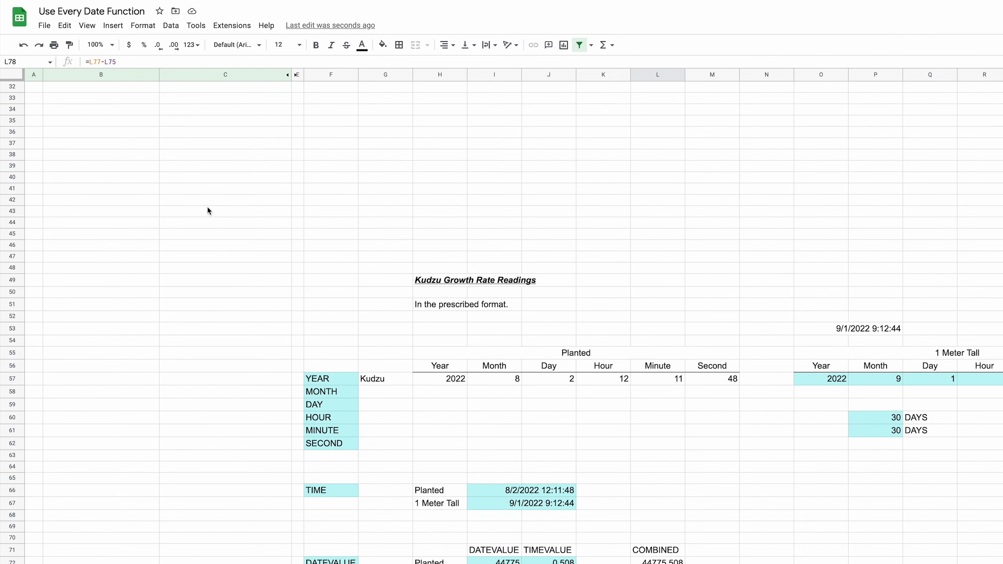
left_click(145, 28)
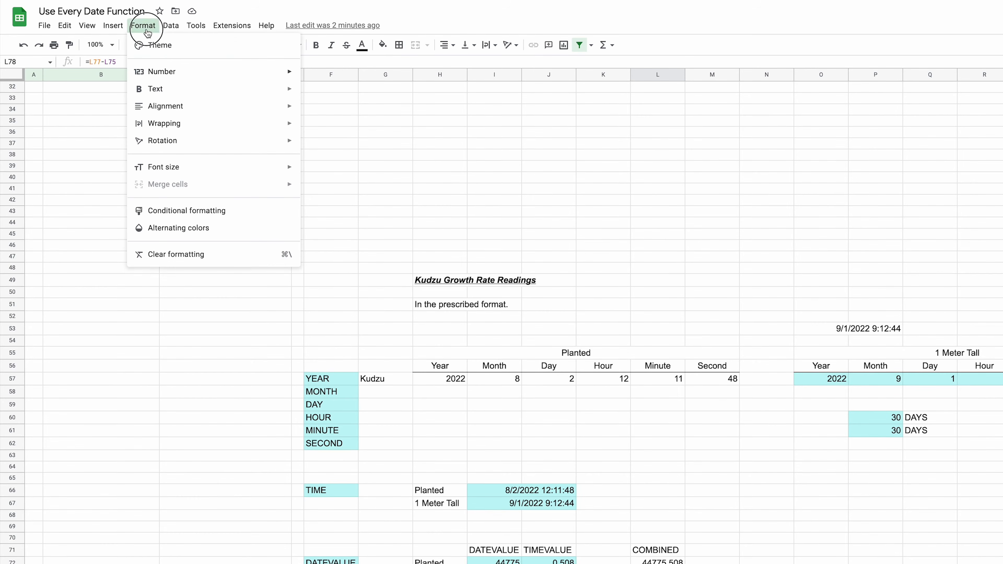
mouse_move(184, 71)
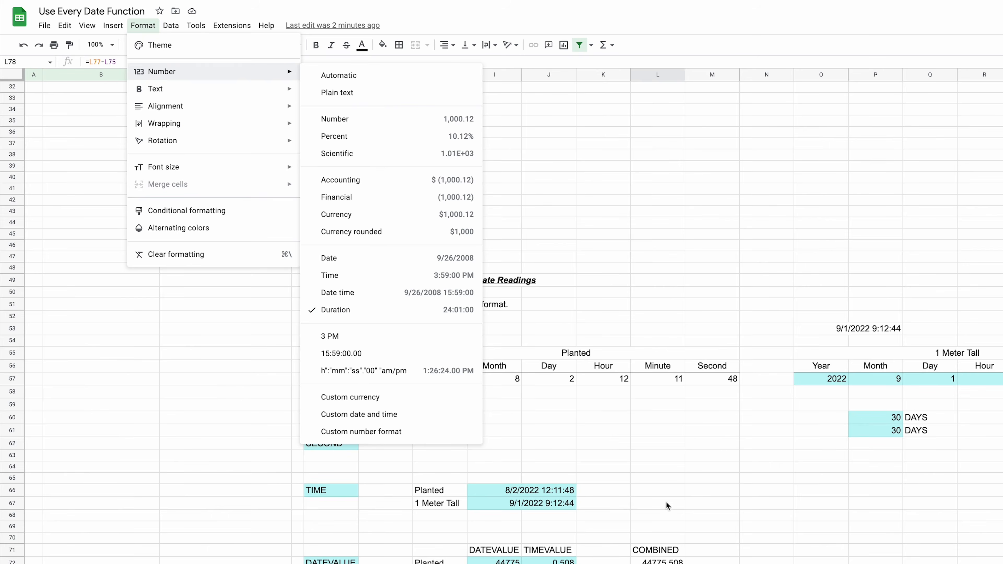
left_click(589, 431)
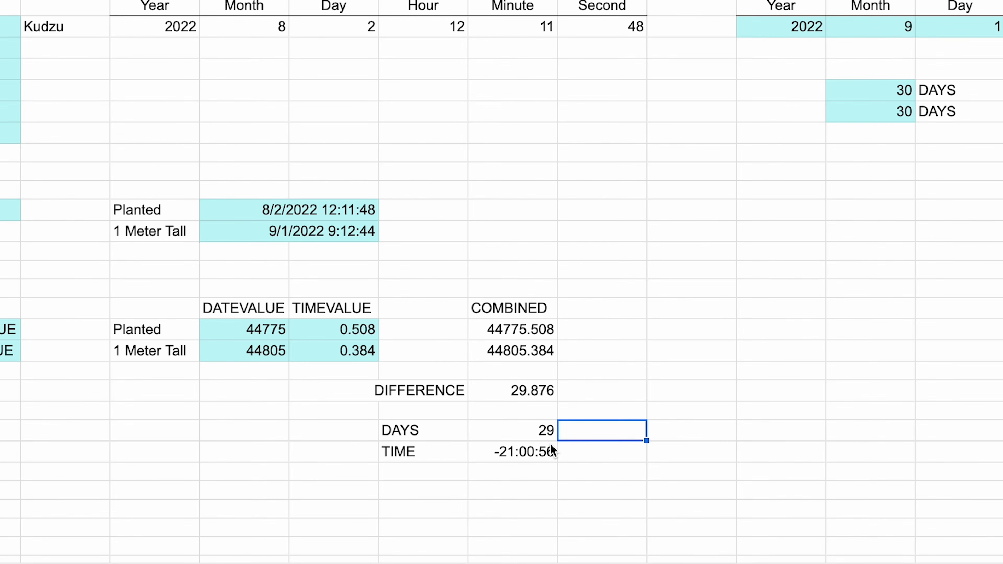
left_click(531, 436)
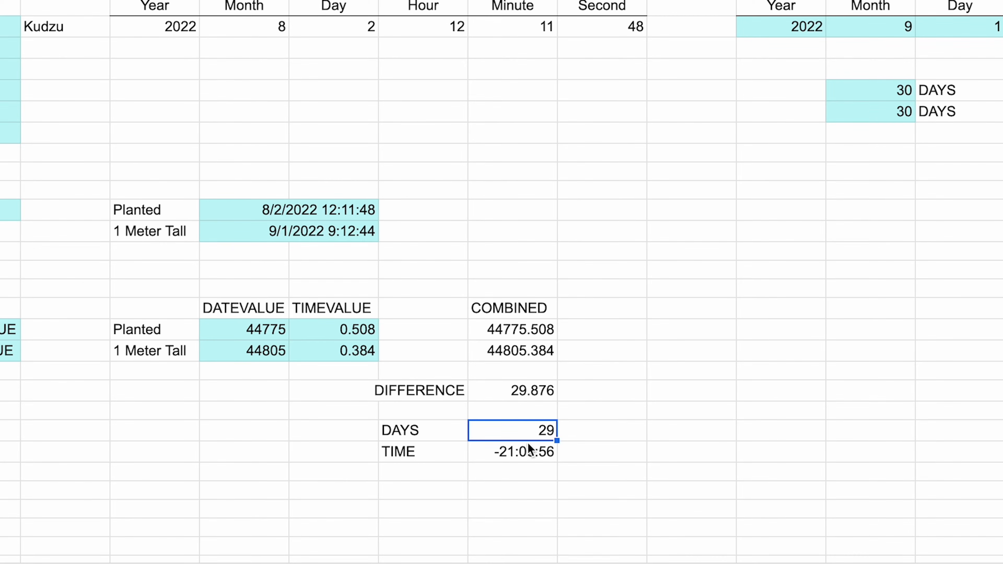
left_click(529, 451)
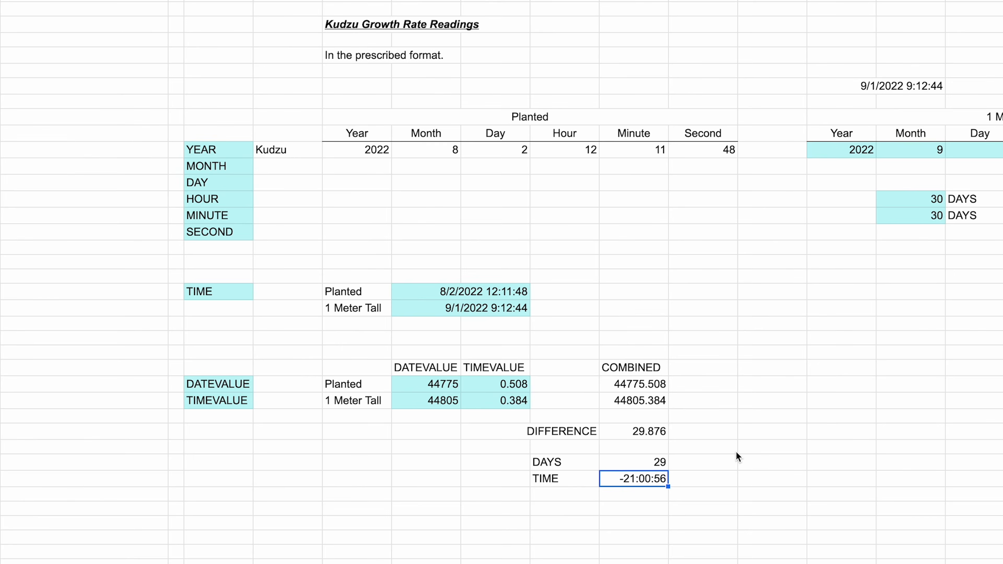
- Look through the Planning the Next Outing and Budgeting for the Next Outing sections below the kudzu readings
scroll(736, 455, "down", 5)
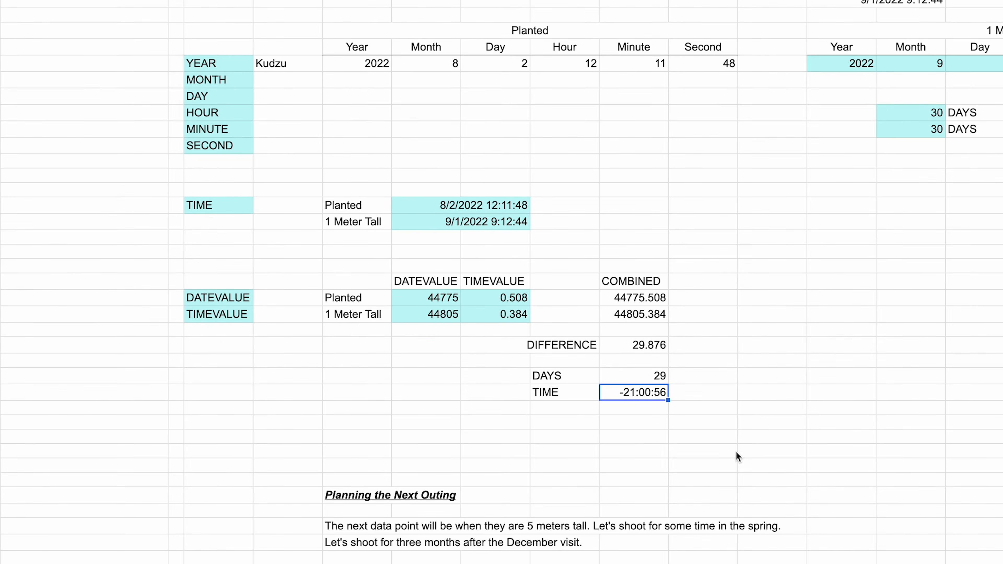
scroll(736, 454, "down", 4)
scroll(737, 456, "down", 12)
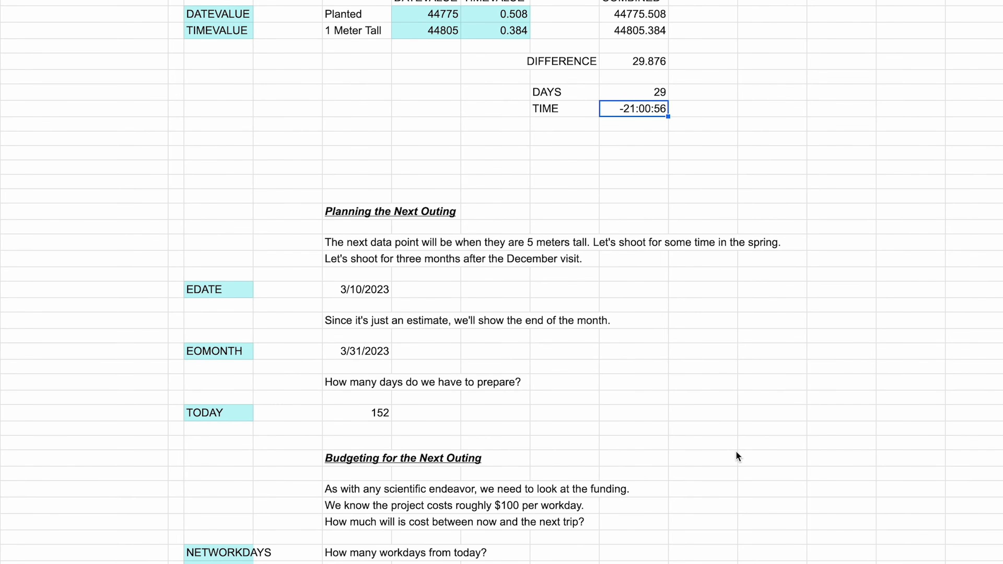
scroll(737, 452, "down", 8)
scroll(736, 451, "down", 11)
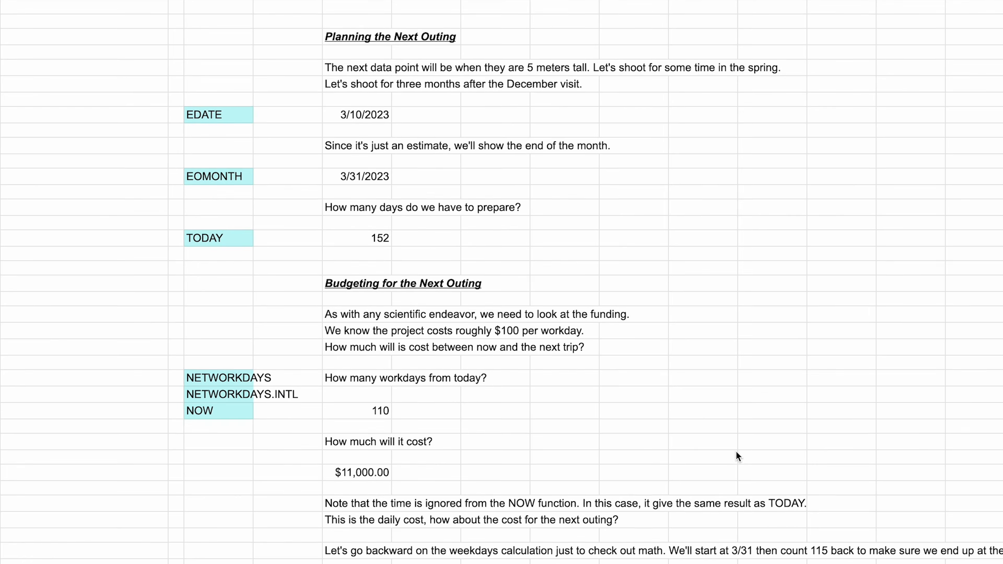
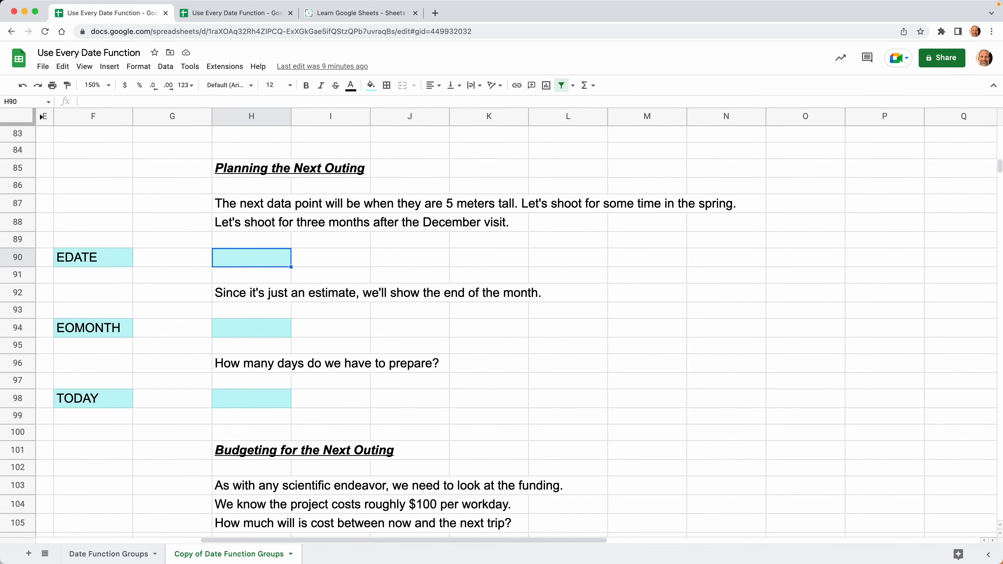
- Begin an EDATE formula in the answer cell of the EDATE row (H90), nesting a DATE function as its start date
type("=eda")
key("BackSpace")
key("BackSpace")
type("d")
key("Tab")
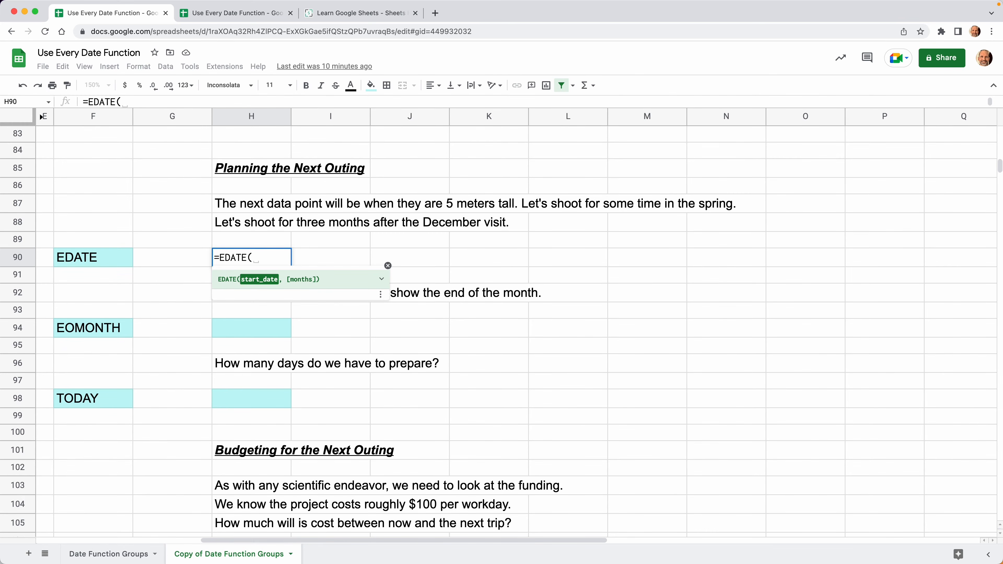
type("DATE(")
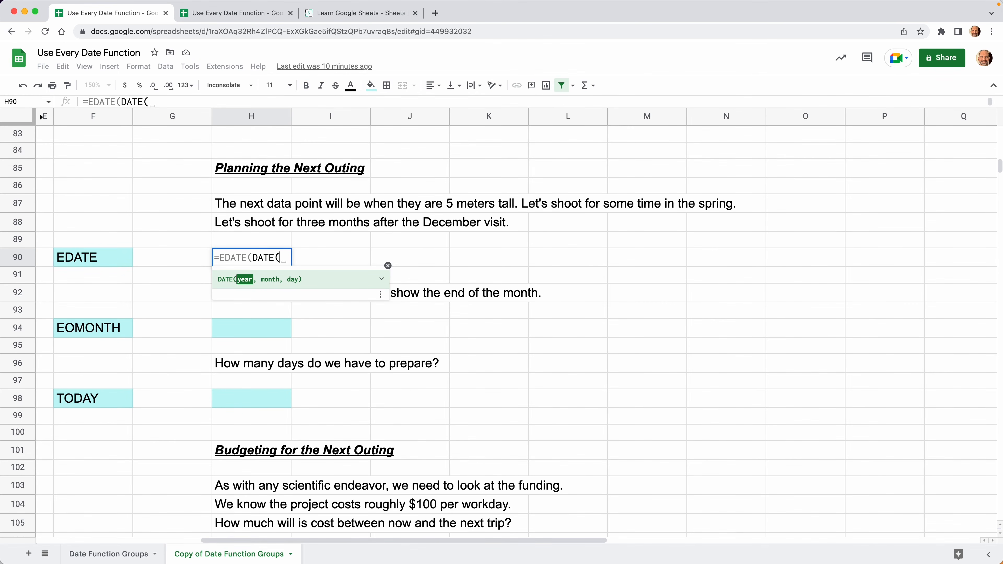
- Fill the nested DATE function with the oak's 1 Meter Tall year, month and day (L6, M6, N6)
scroll(343, 231, "up", 20)
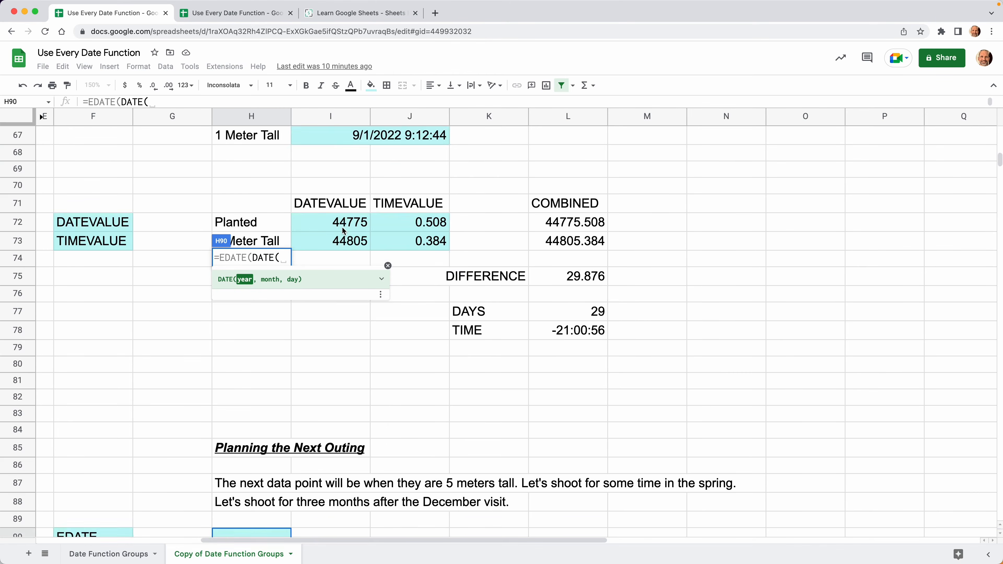
scroll(342, 231, "up", 7)
scroll(342, 231, "left", 3)
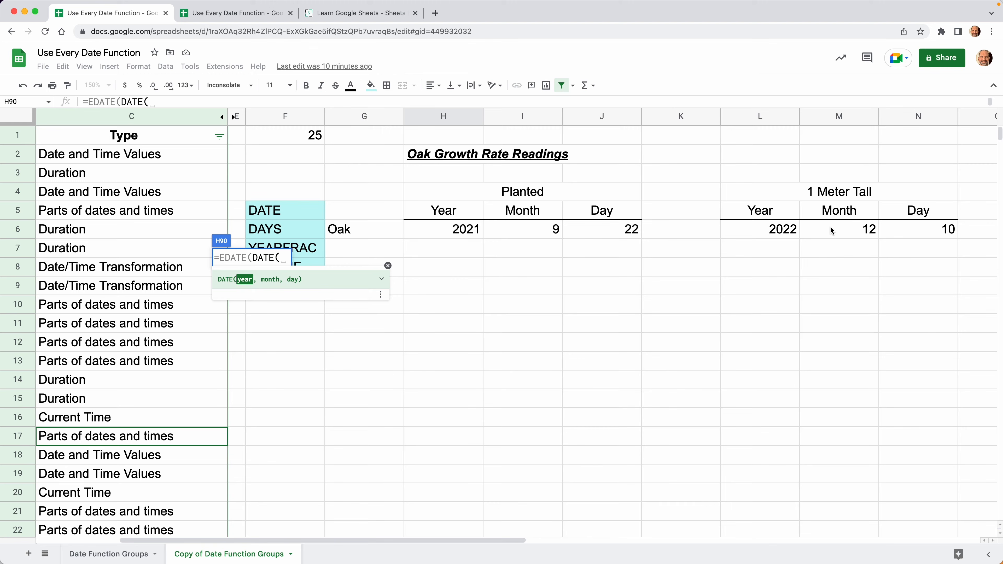
left_click(797, 229)
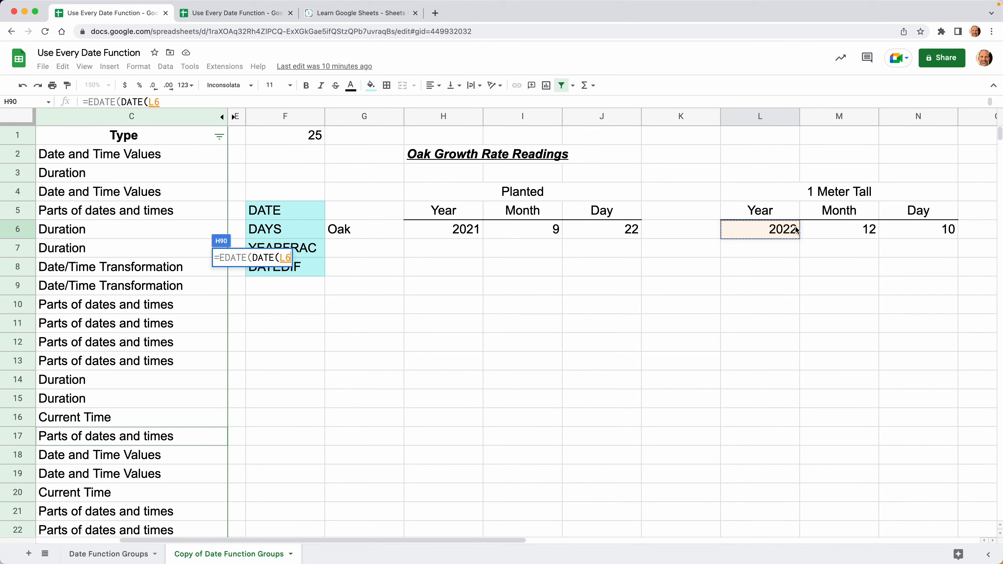
type(",")
left_click(849, 230)
type(",")
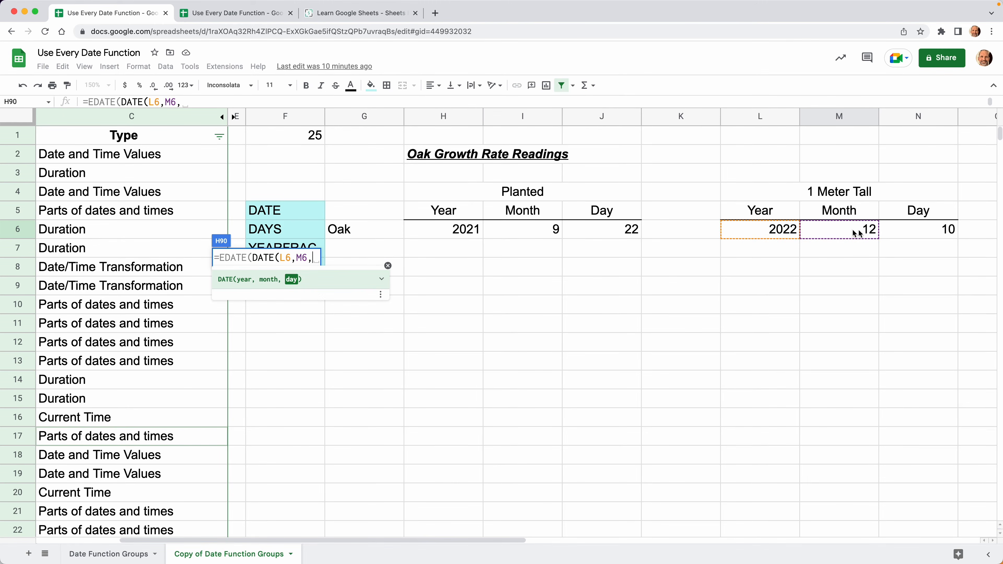
left_click(897, 233)
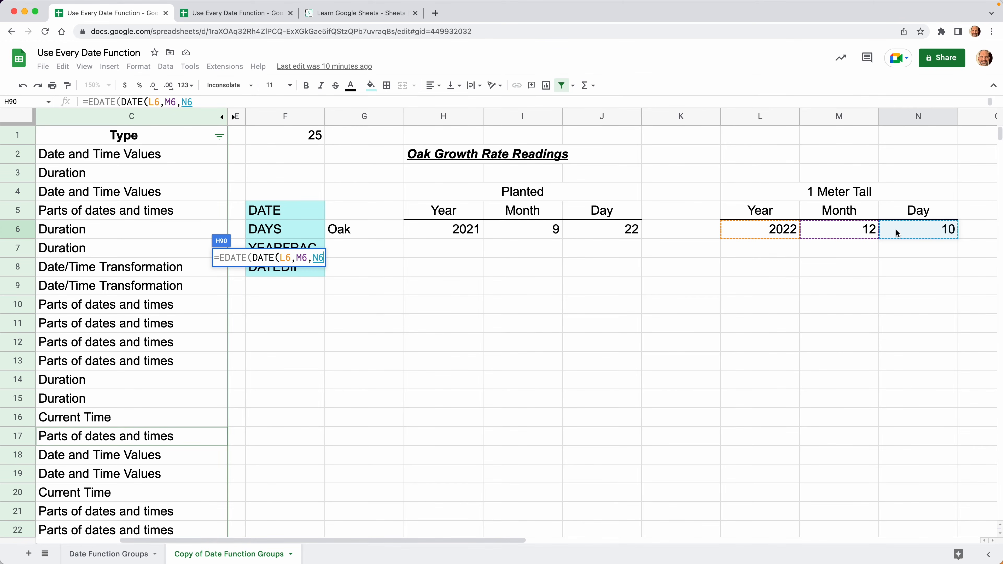
type(")")
- Complete the EDATE formula with 3 as the number of months and enter it
scroll(757, 254, "down", 20)
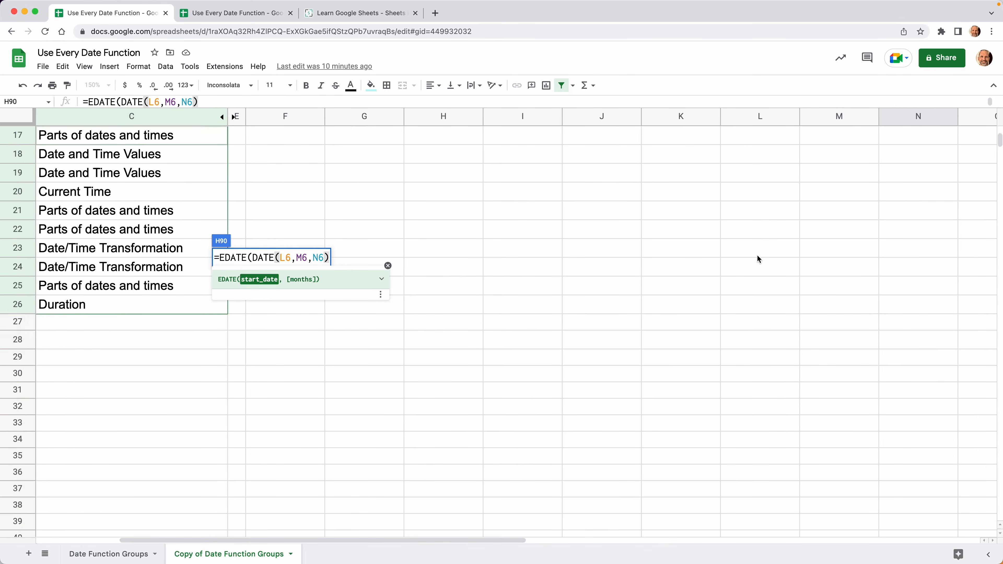
scroll(757, 254, "down", 2)
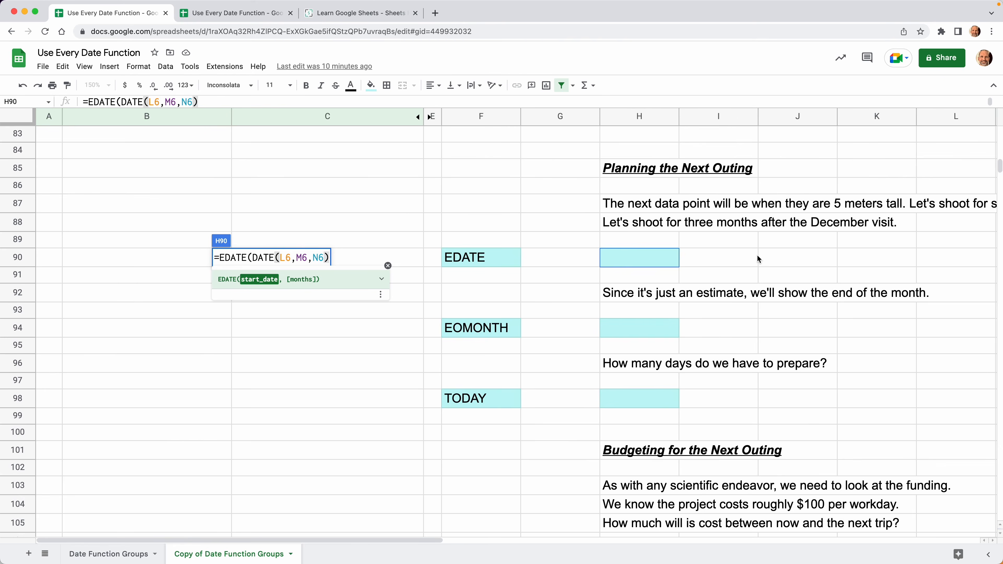
scroll(757, 254, "right", 5)
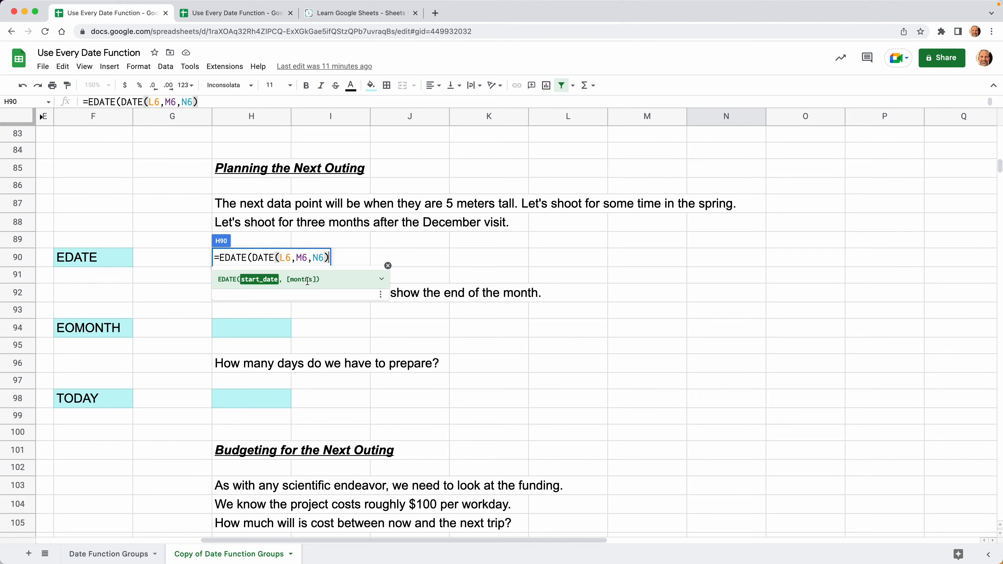
type(", ")
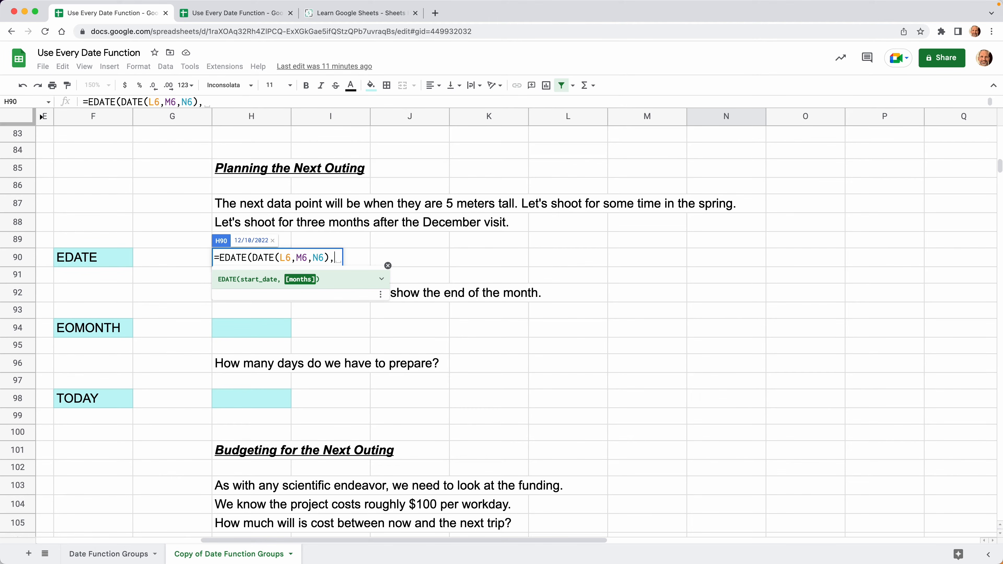
type("3")
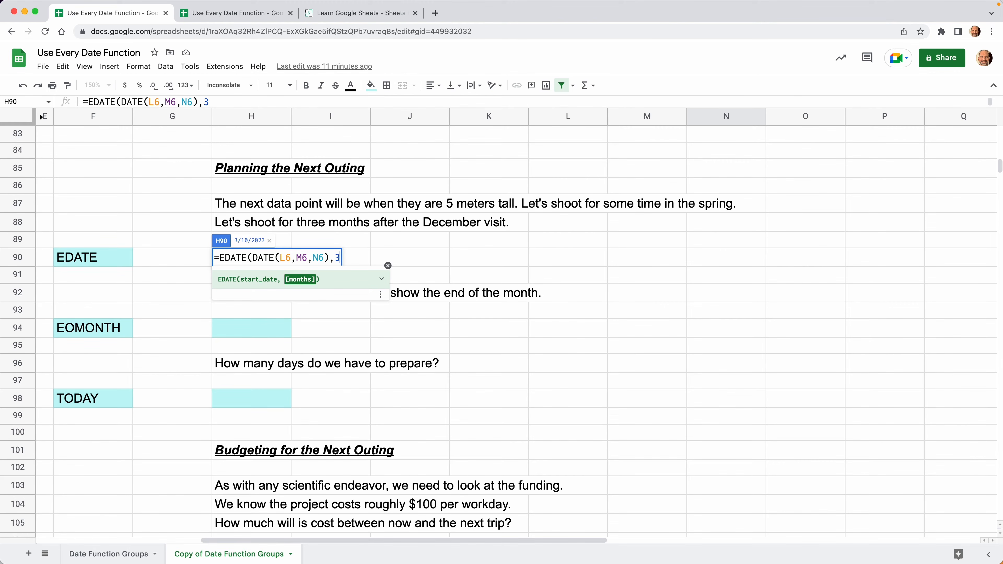
type(")")
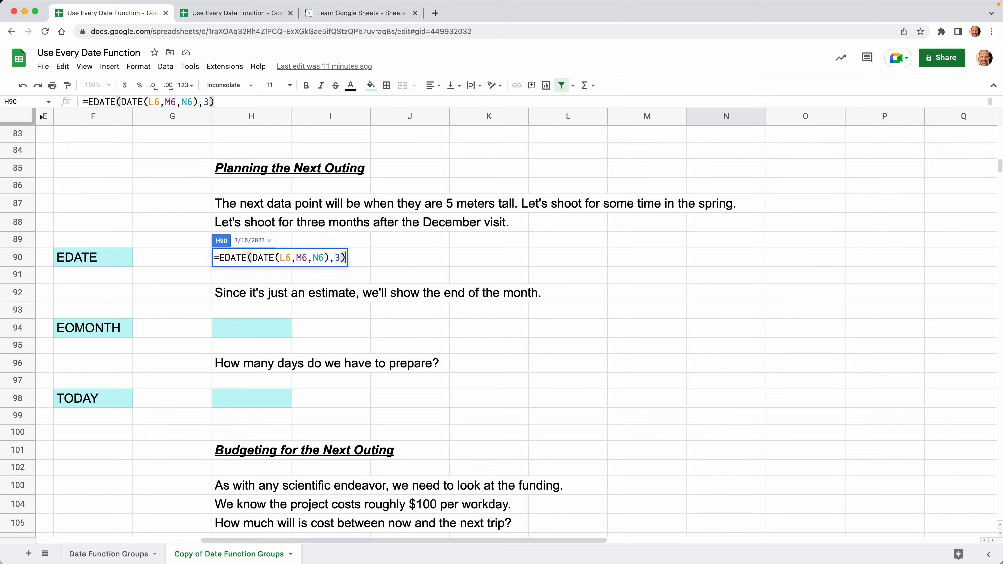
key("Return")
- Calculate the end of the planned outing month in H94 with =EOMONTH(H90,0)
key("Down")
key("Down")
key("Down")
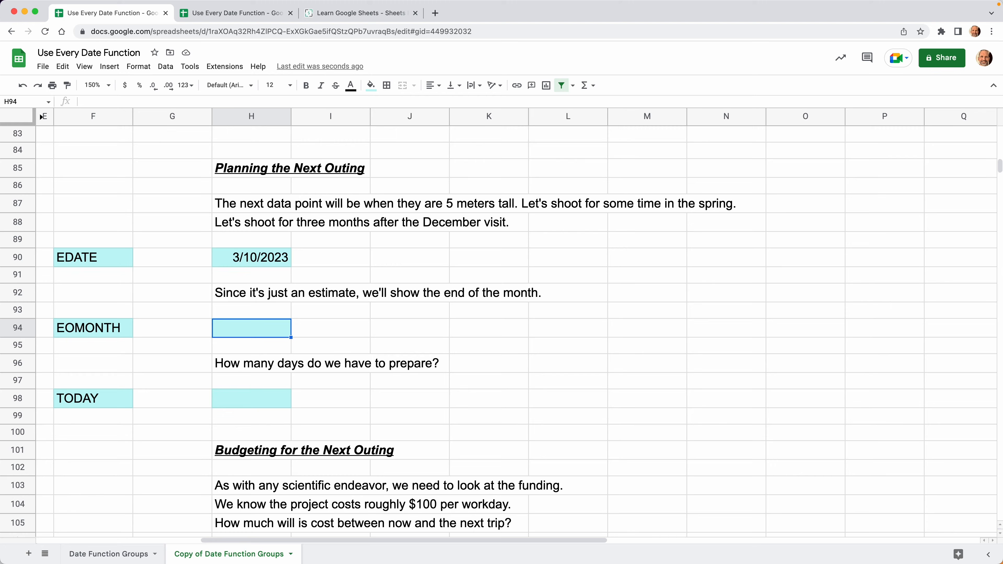
type("=")
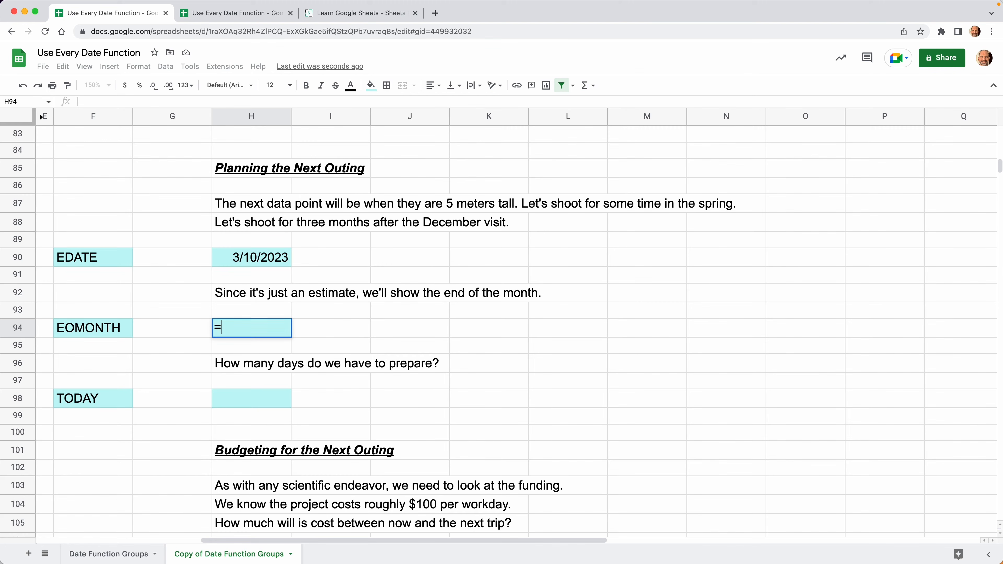
type("EOMONTH(")
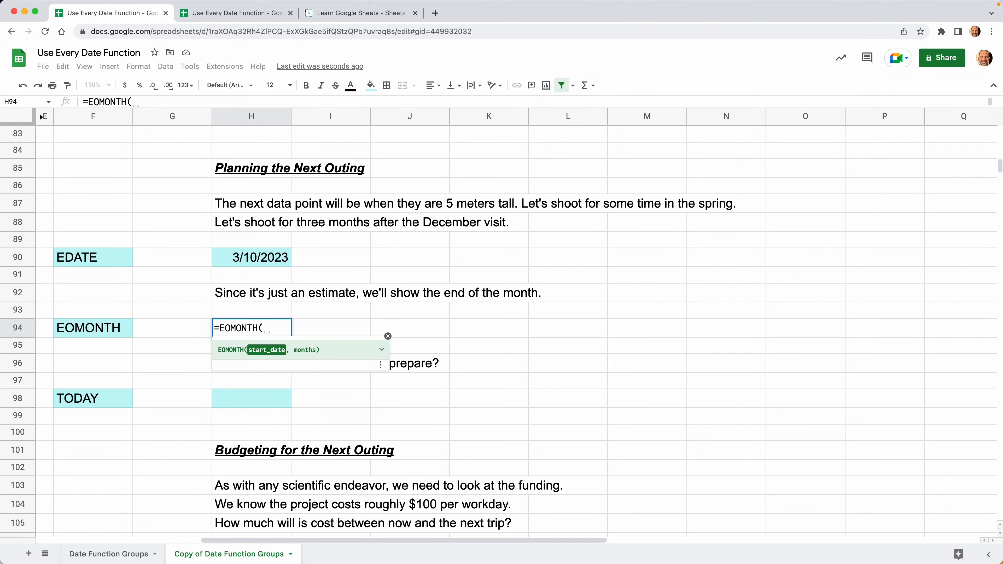
key("Up")
key("Up")
key("Up")
key("Up")
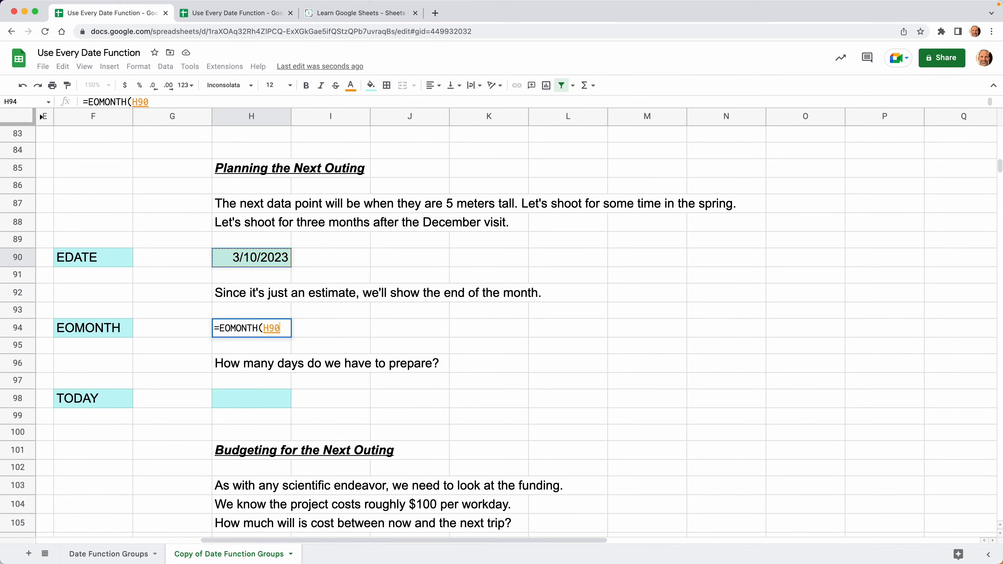
type(",0")
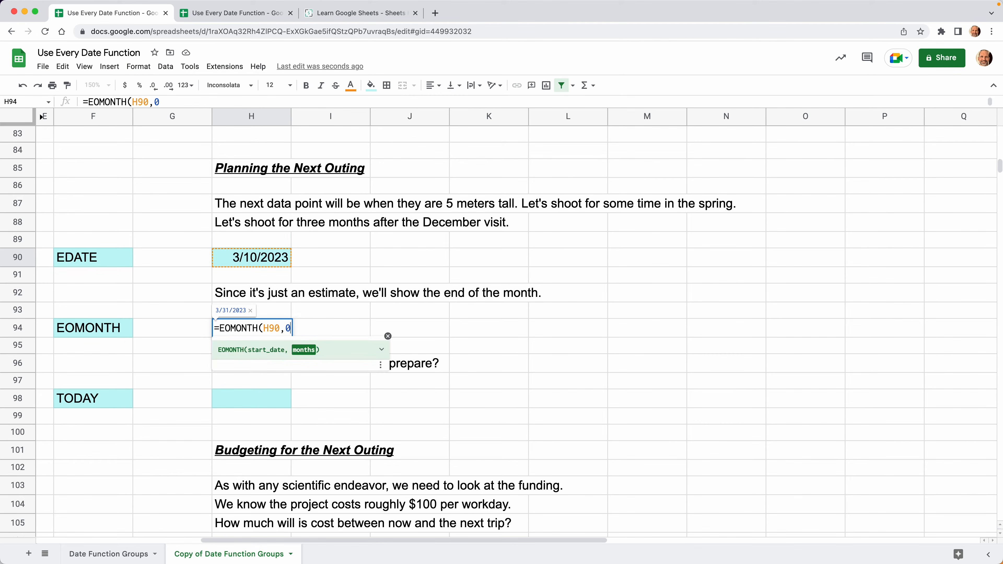
type(")")
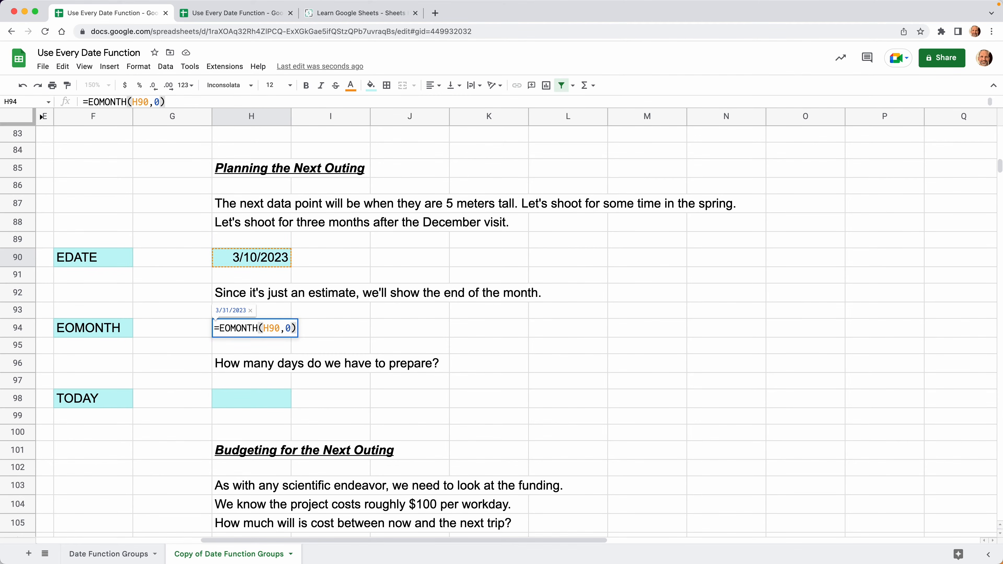
key("Return")
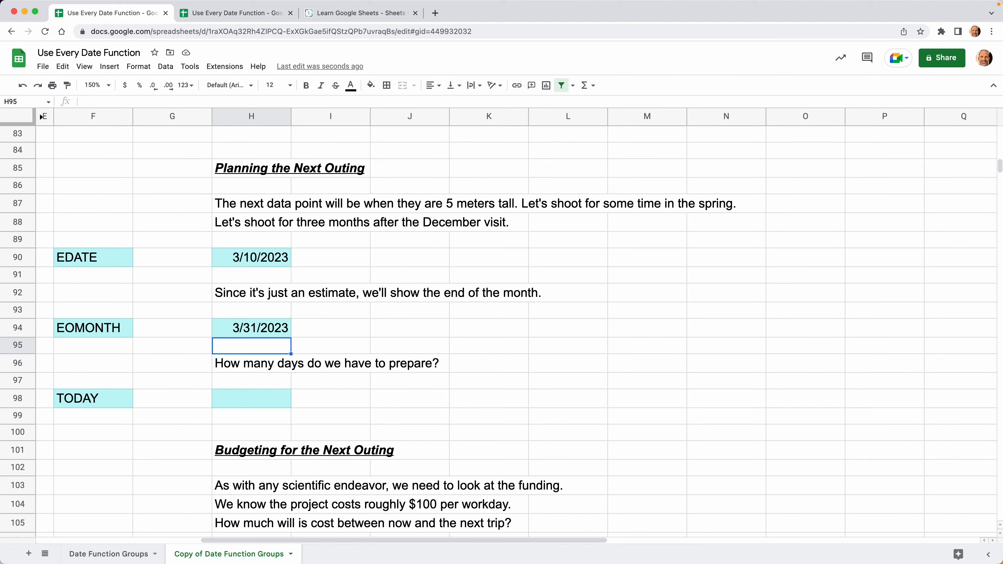
key("Up")
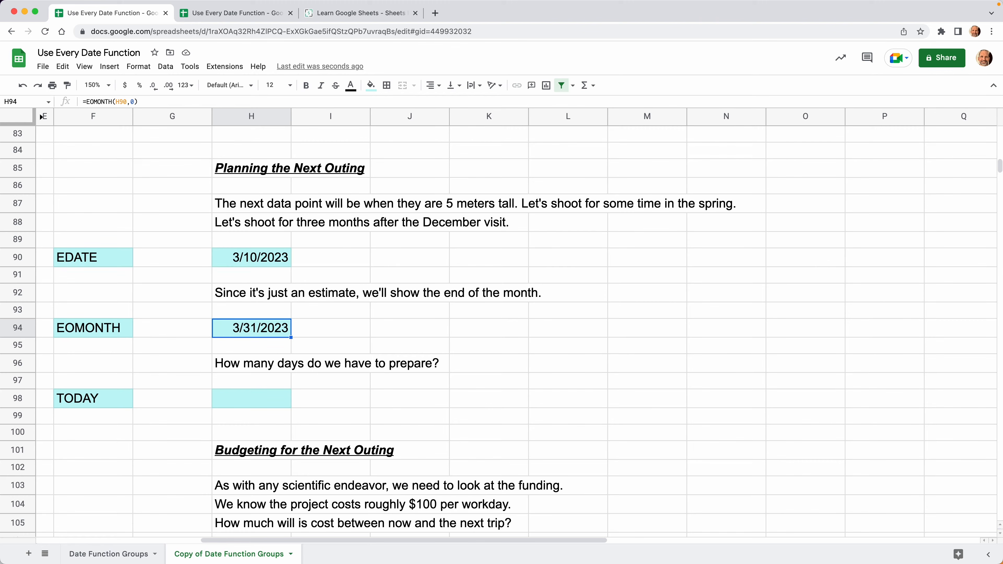
key("Down")
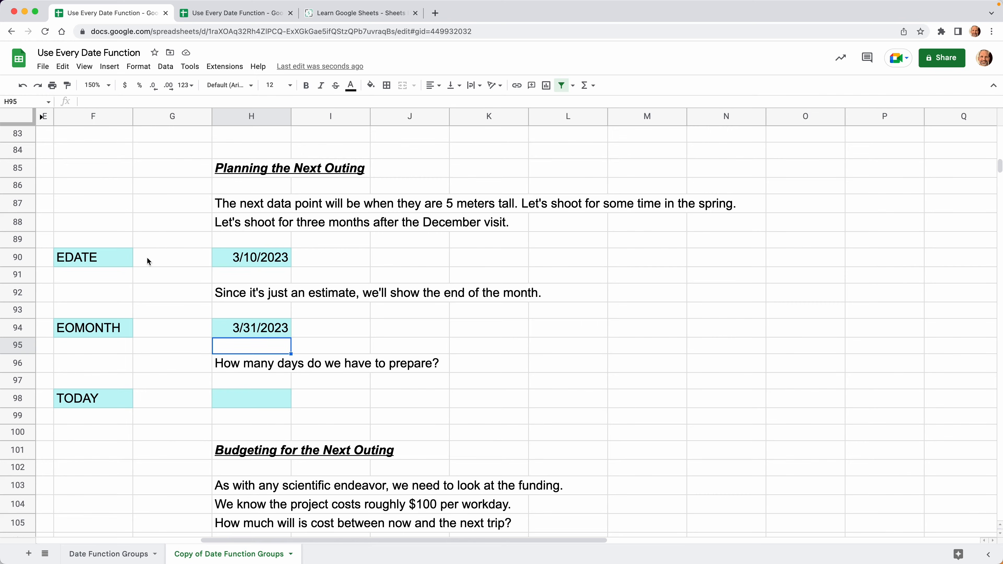
- Check off EDATE and EOMONTH in the function checklist open in the second browser tab, and return to the planning section
left_click(239, 20)
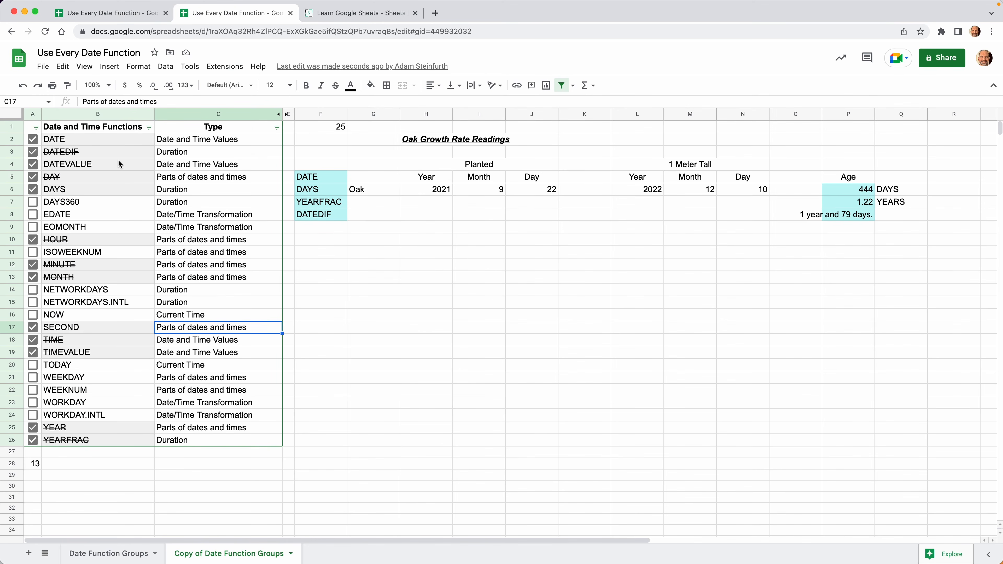
left_click(33, 214)
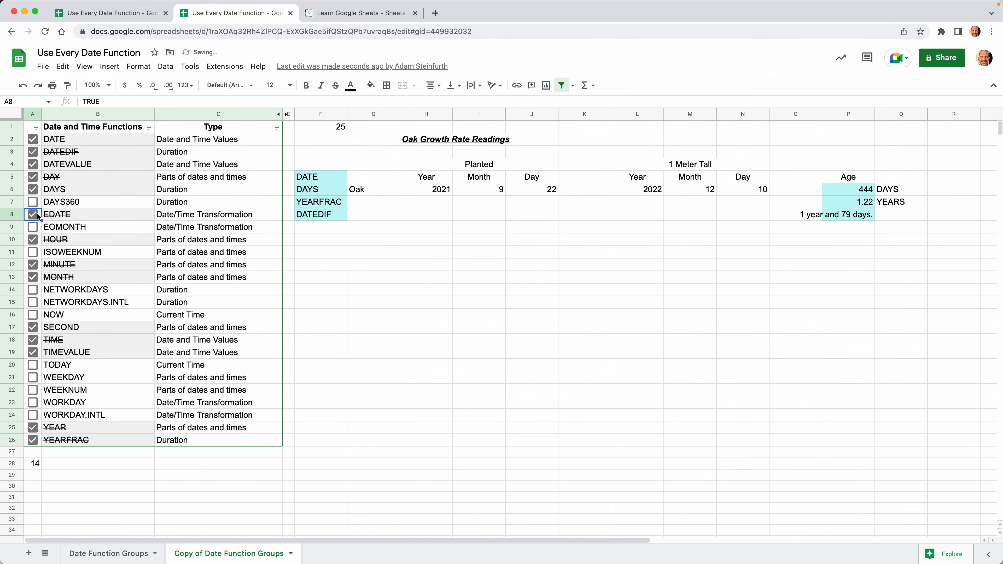
left_click(34, 228)
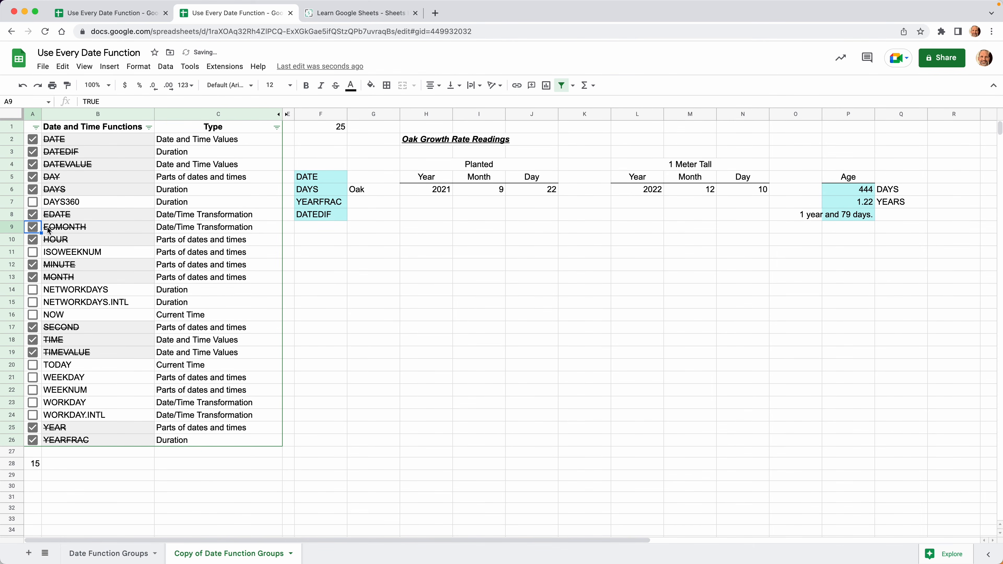
left_click(130, 17)
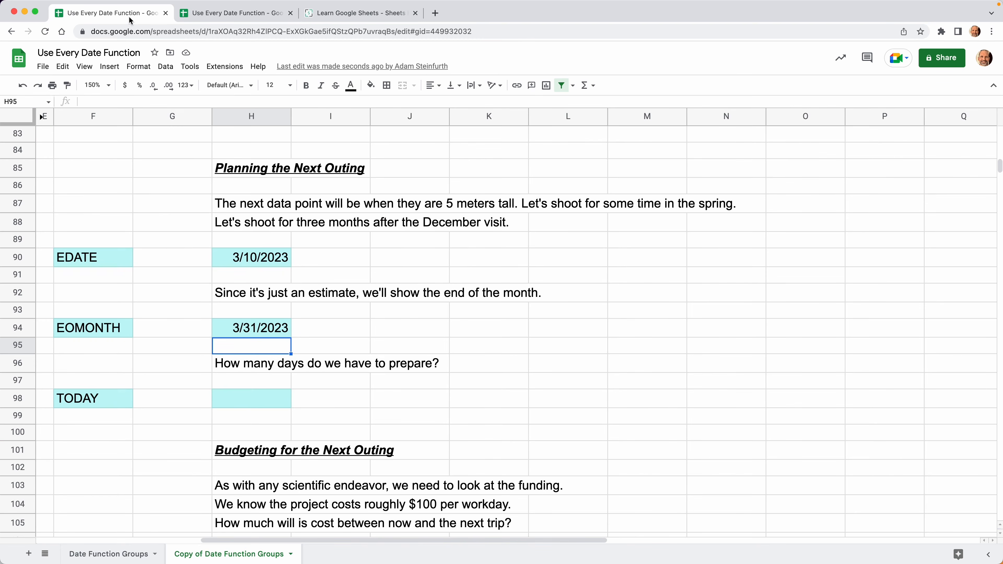
- Try =TODAY() in the spare cell J98 of the TODAY row, and clear that cell again
left_click(264, 398)
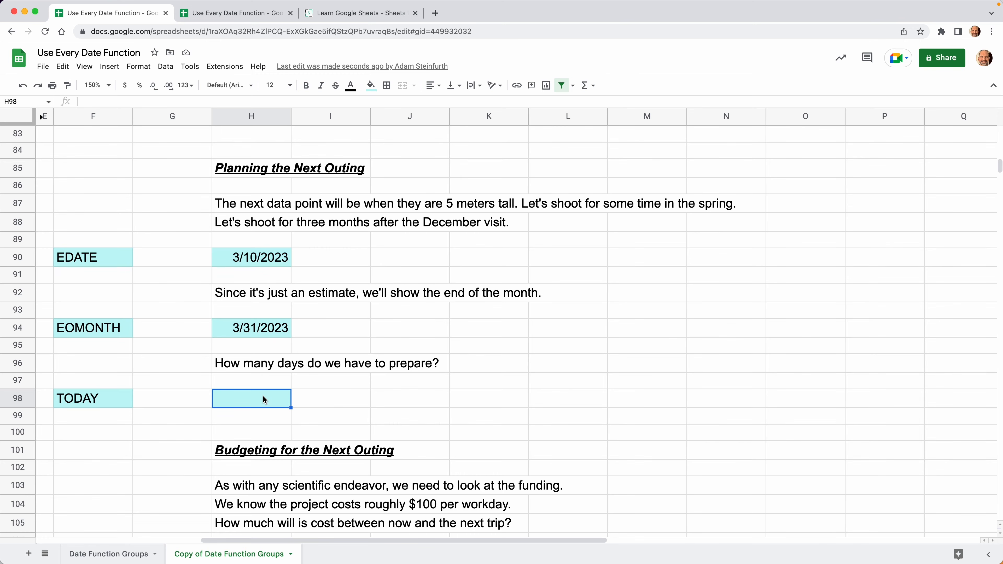
key("Right")
key("Right")
type("=TODAY(")
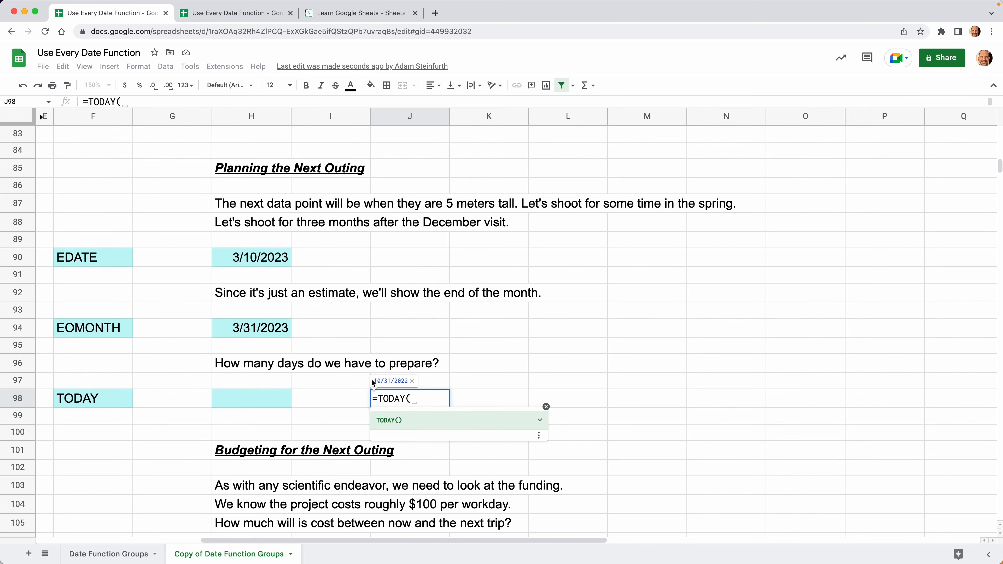
type(")")
key("Return")
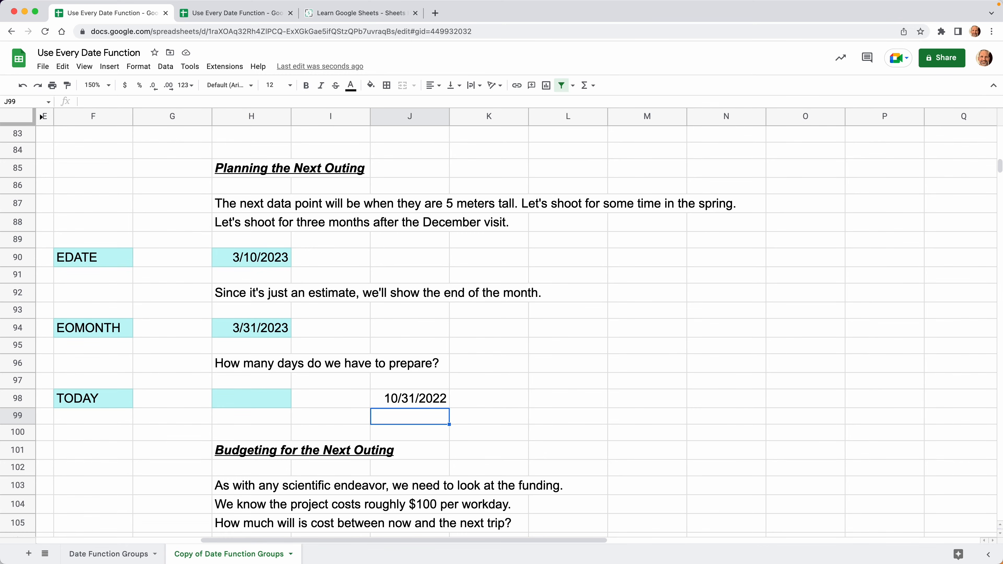
key("Up")
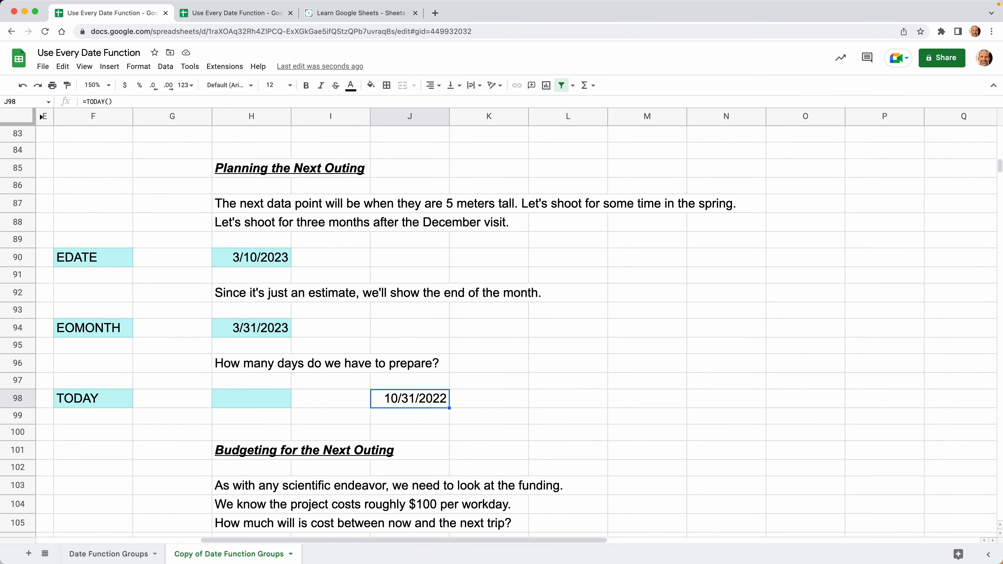
key("Delete")
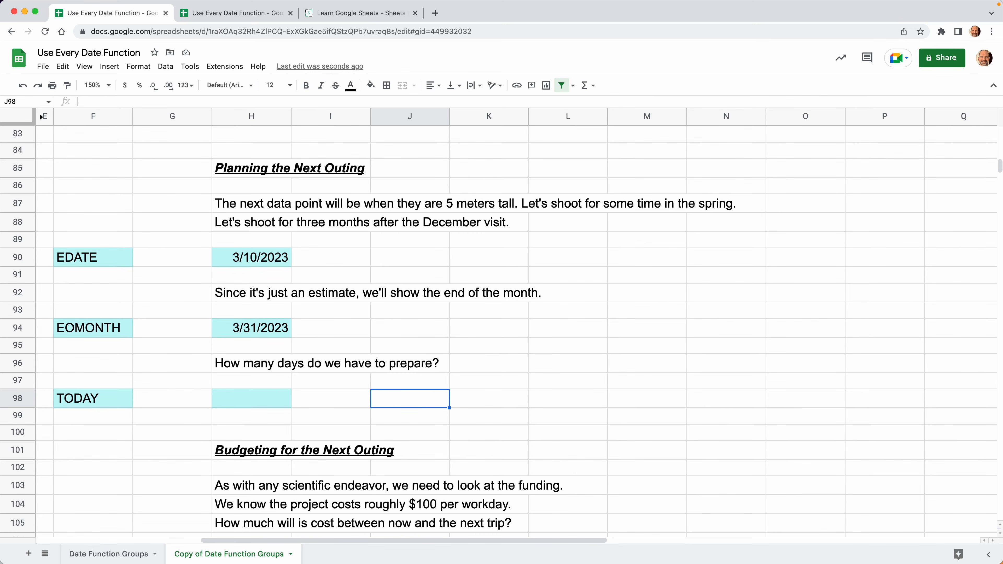
- Calculate the days left to prepare in H98 of the TODAY row with =H94-TODAY()
key("Left")
key("Left")
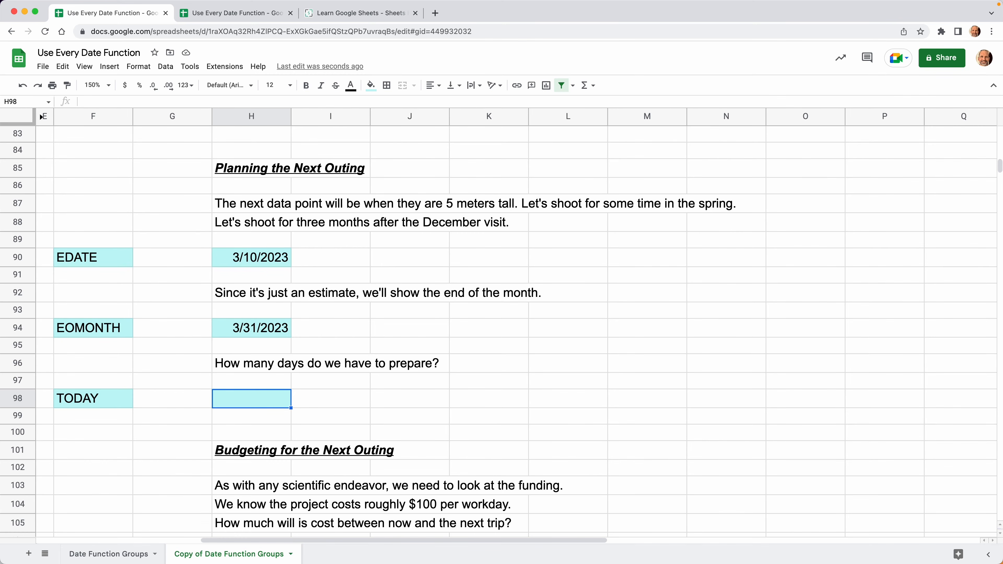
scroll(498, 349, "up", 1)
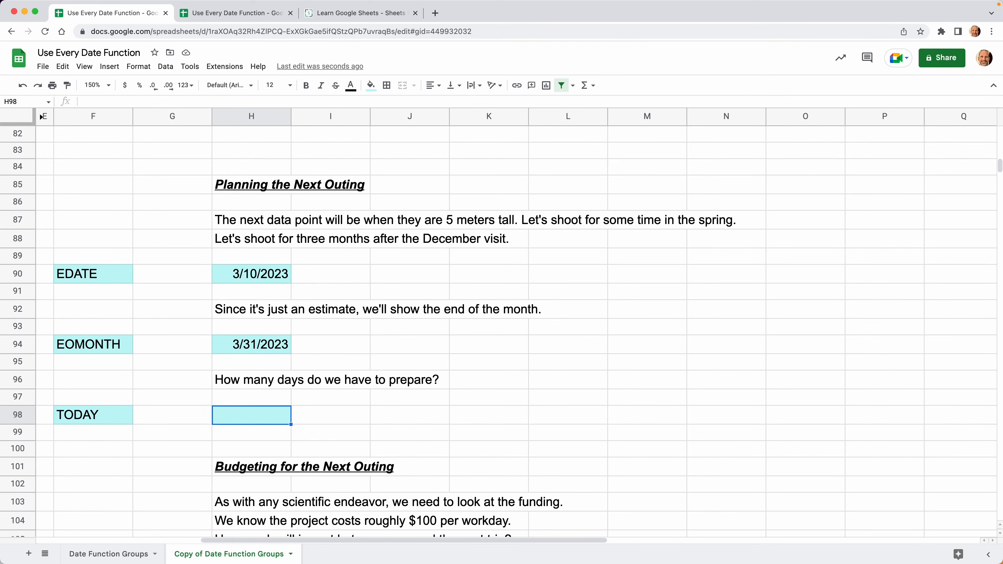
type("=")
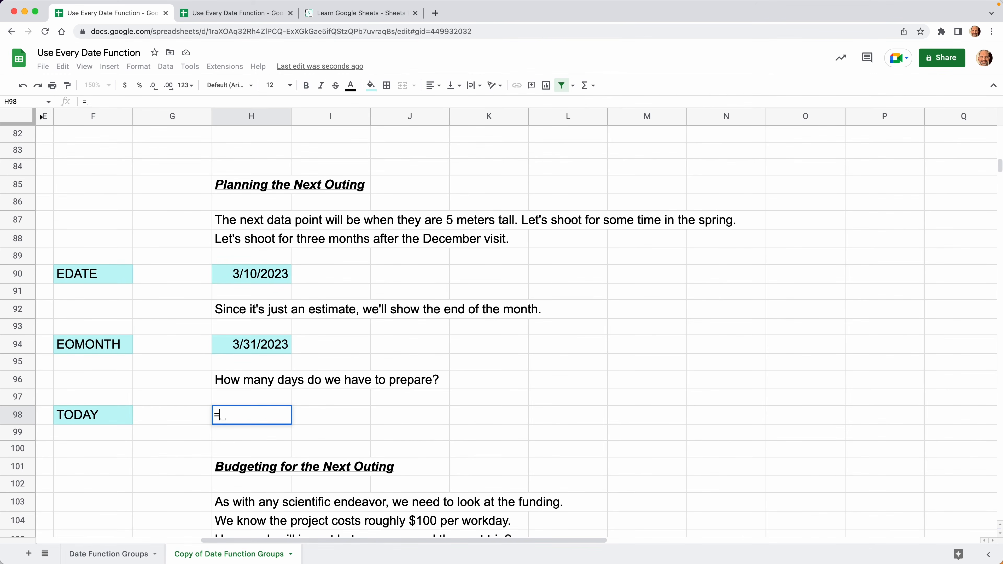
left_click(286, 347)
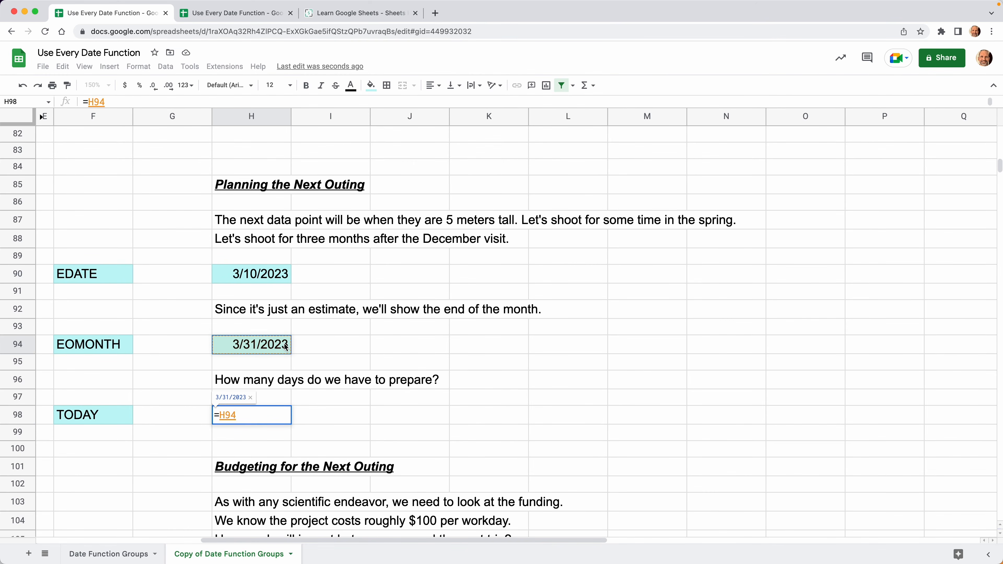
type("-TOD")
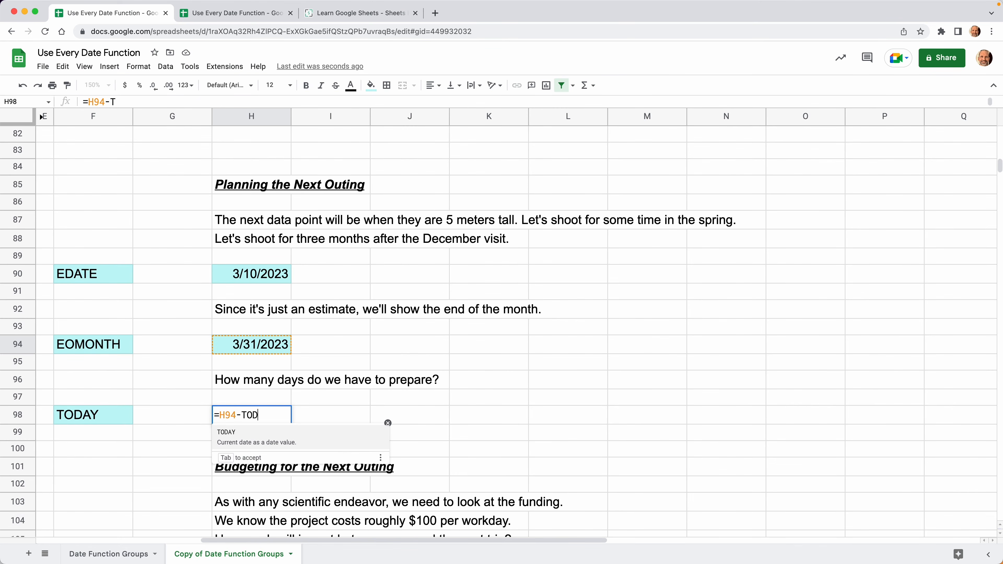
type("AY()")
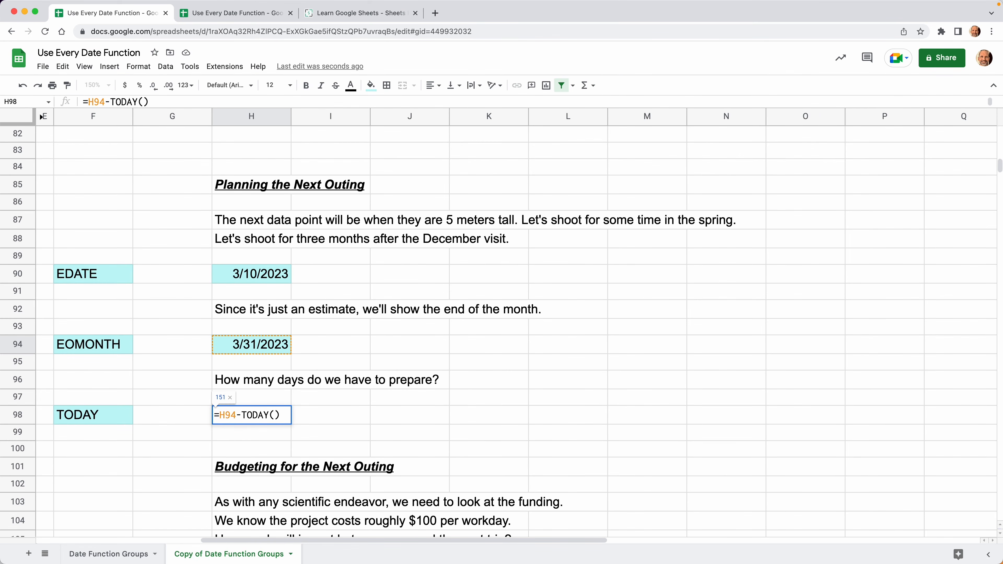
key("Return")
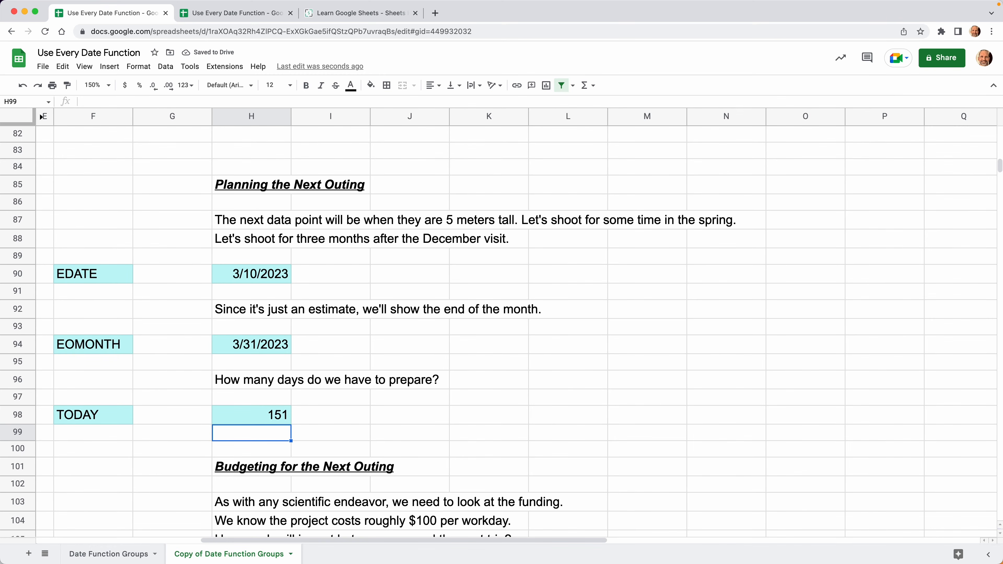
left_click(330, 413)
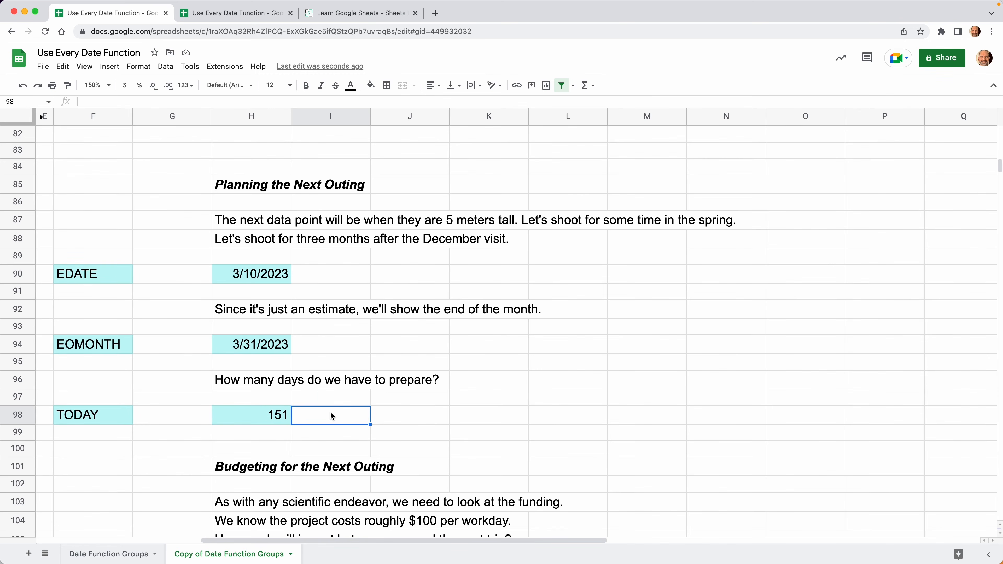
left_click(323, 434)
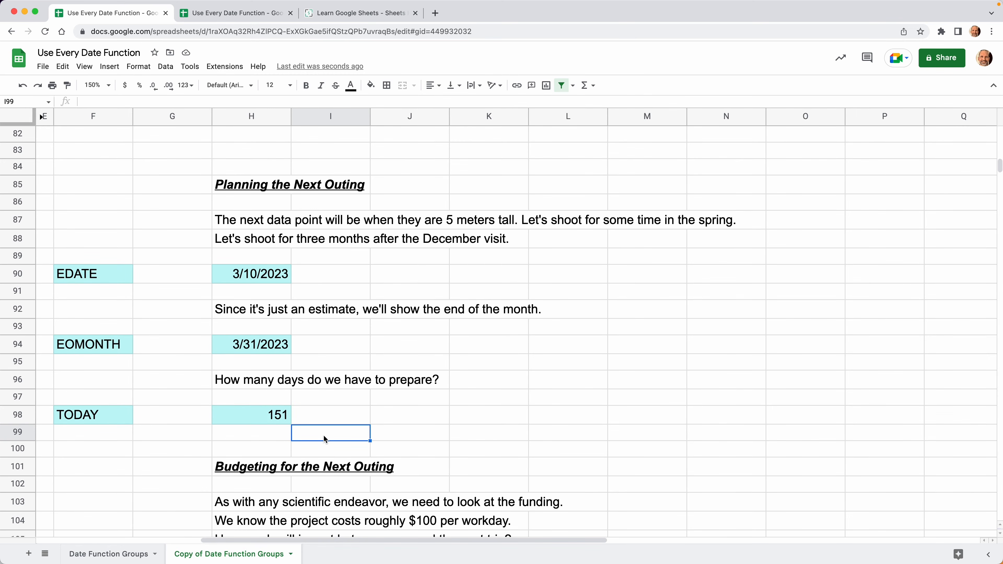
- Check off TODAY in the function checklist open in the second browser tab, and return to the budgeting section
scroll(324, 434, "down", 3)
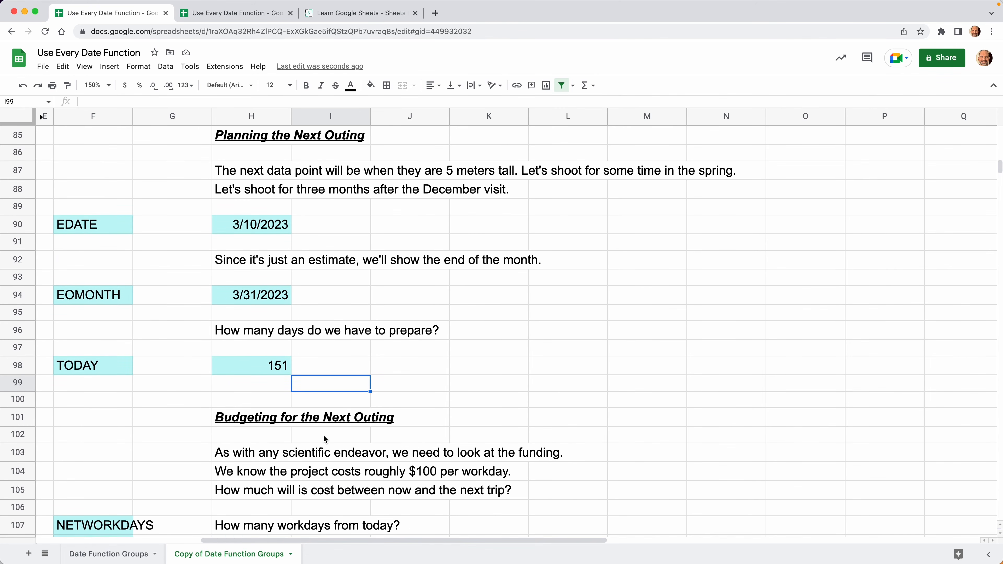
scroll(324, 437, "down", 4)
scroll(324, 437, "left", 5)
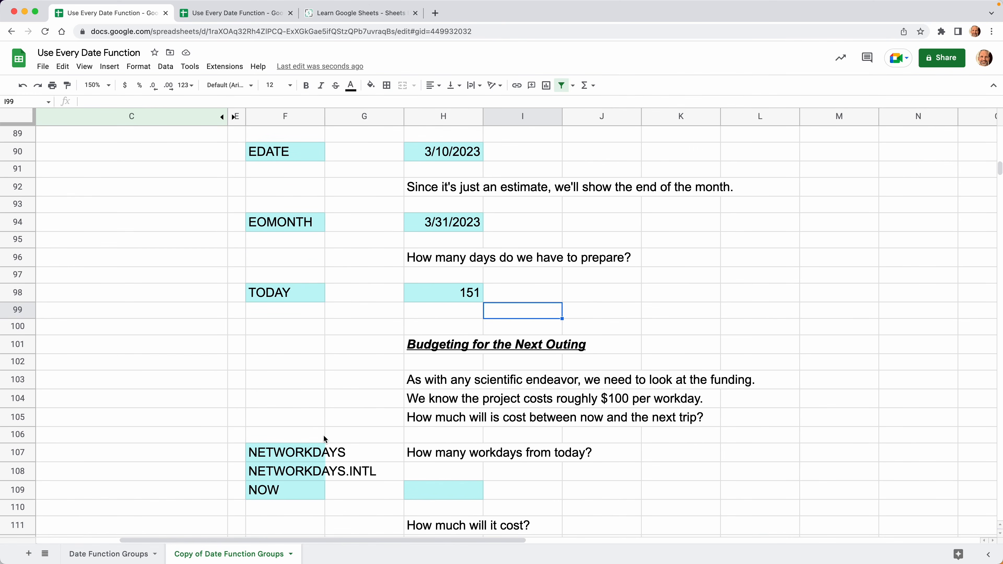
scroll(324, 438, "down", 4)
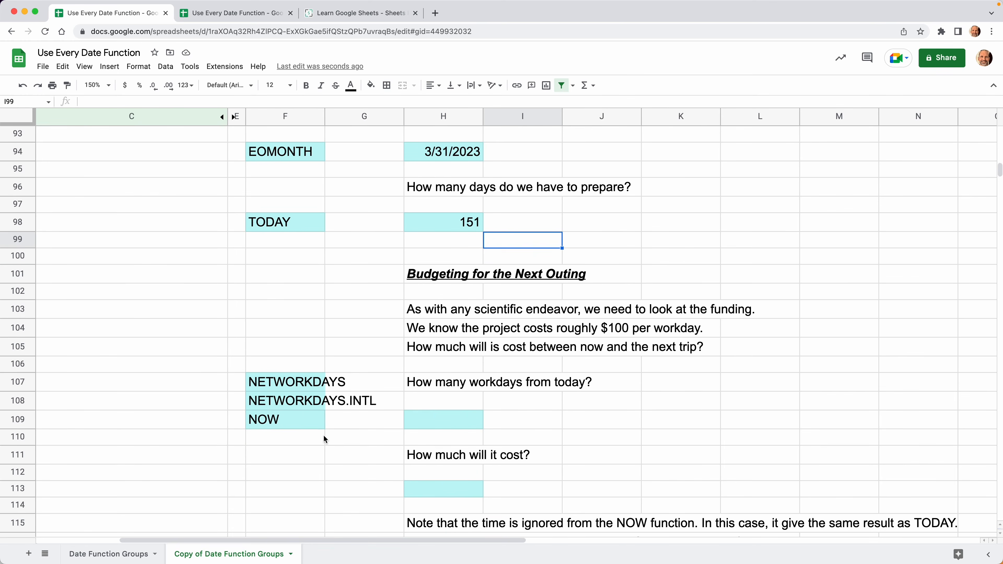
scroll(324, 439, "down", 3)
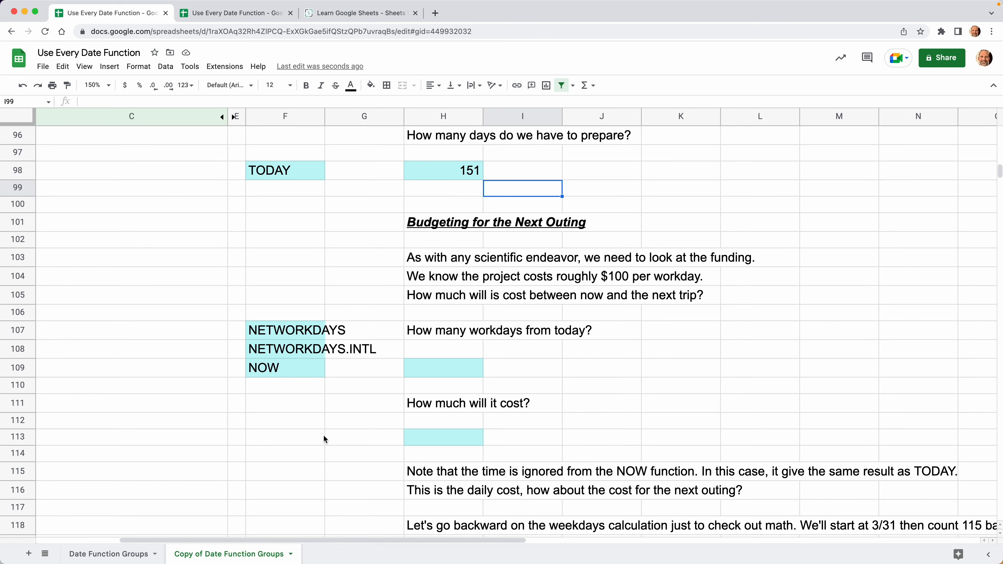
scroll(323, 439, "down", 1)
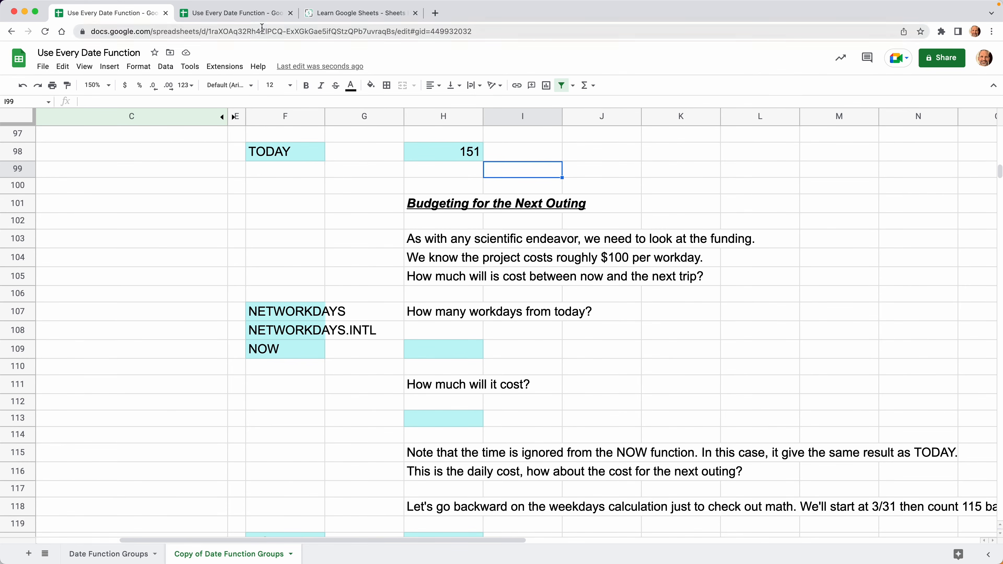
left_click(257, 14)
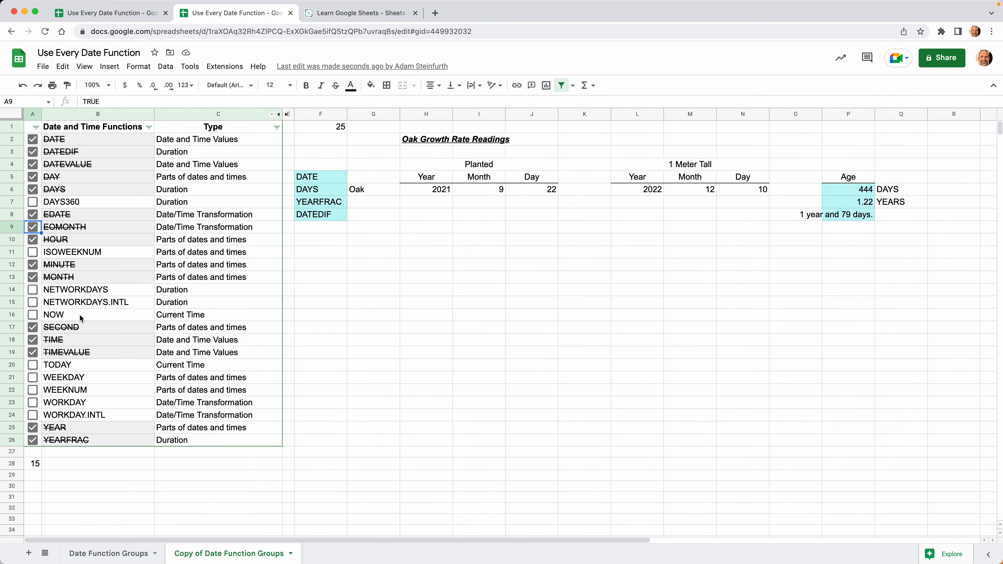
left_click(34, 364)
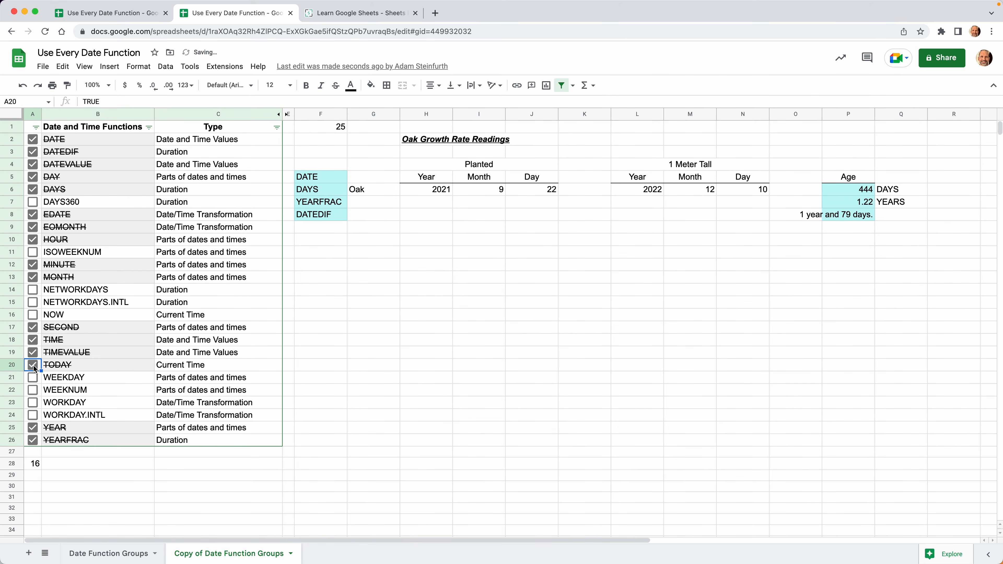
left_click(136, 16)
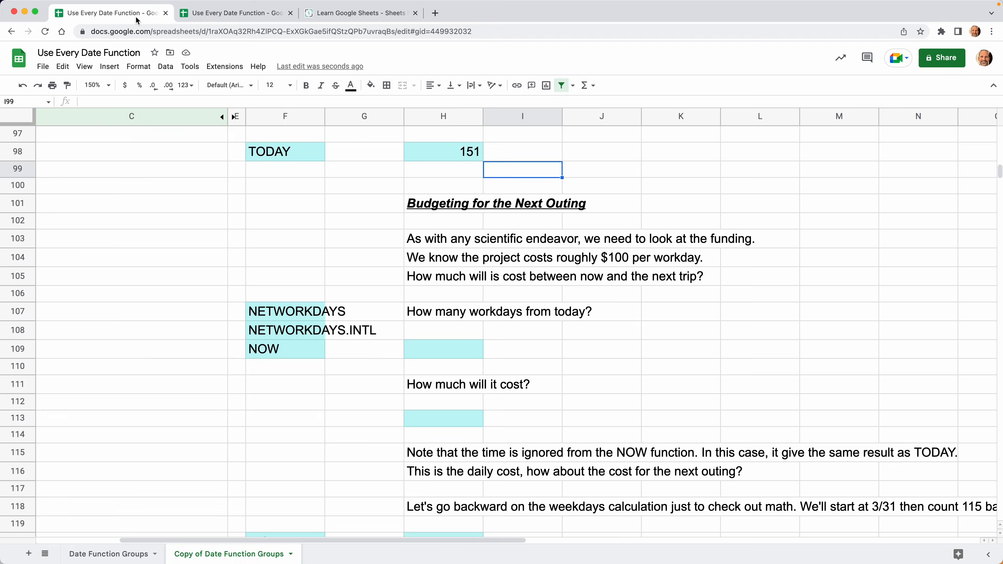
- Look over the NETWORKDAYS and NETWORKDAYS.INTL entries listed for the workday question in the budgeting section
scroll(438, 293, "down", 1)
left_click(441, 298)
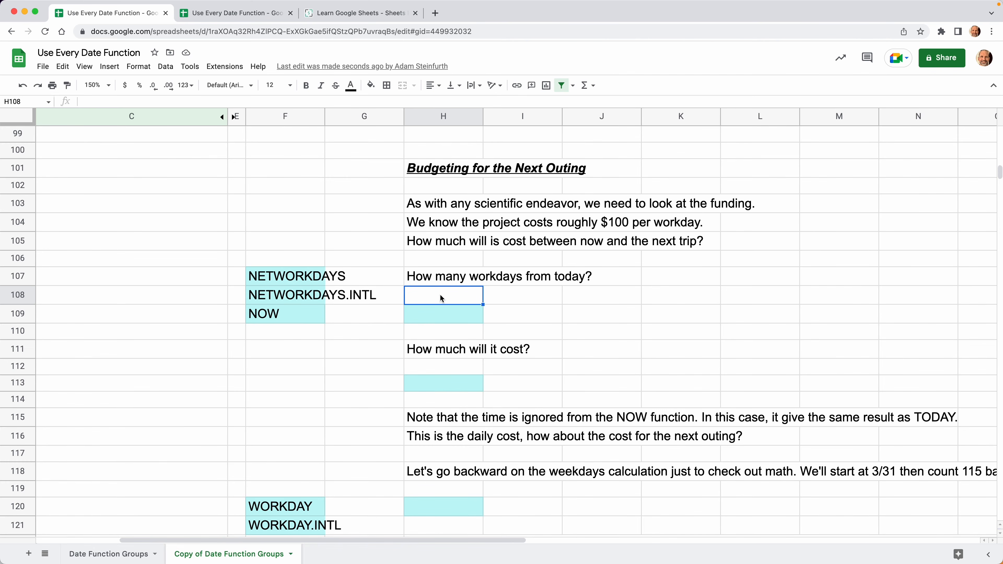
key("Left")
key("Up")
key("Left")
key("Up")
key("Down")
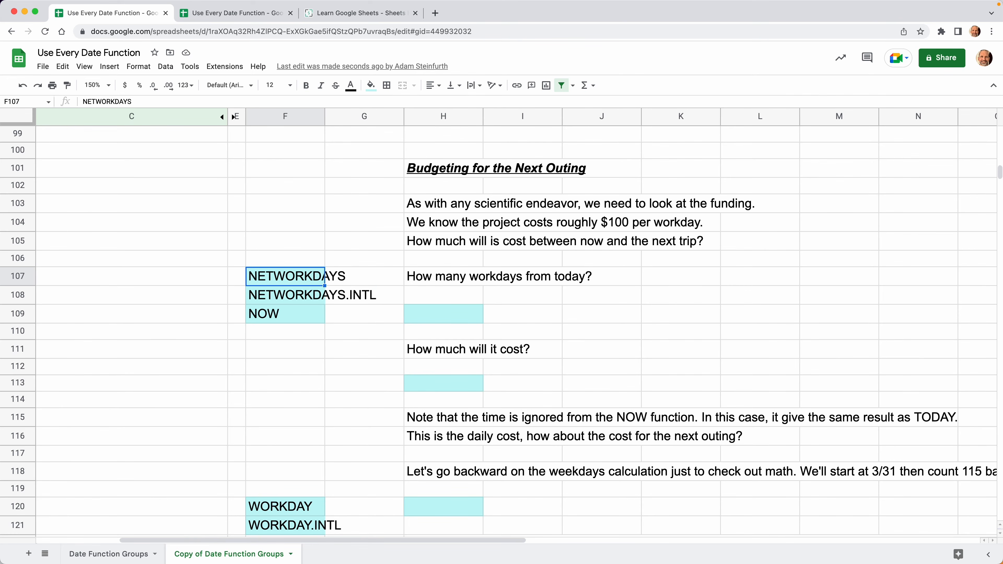
key("Down")
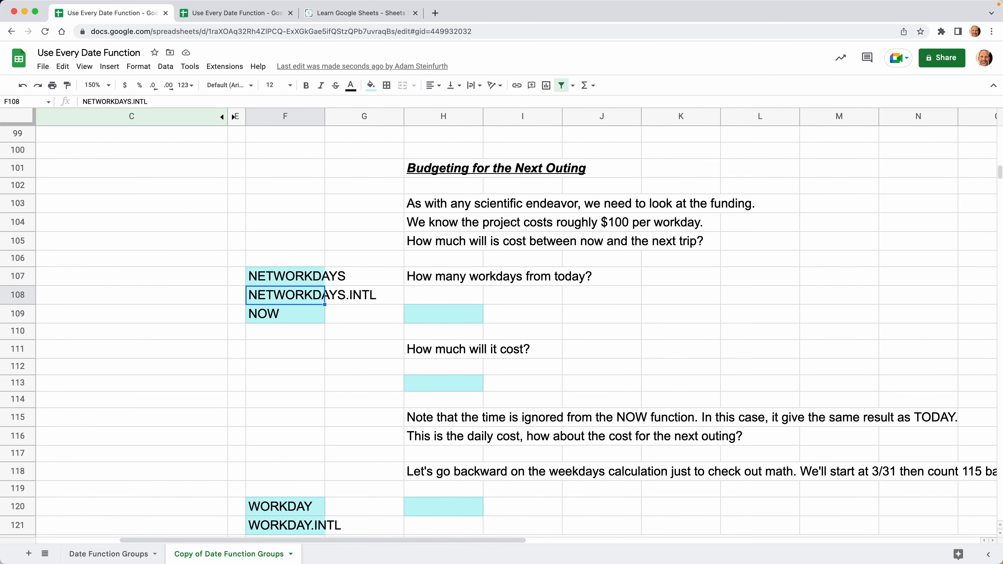
- Calculate the workdays from today until the end of the outing month in H109 with =NETWORKDAYS(NOW(),H94)
key("Down")
key("Right")
key("Right")
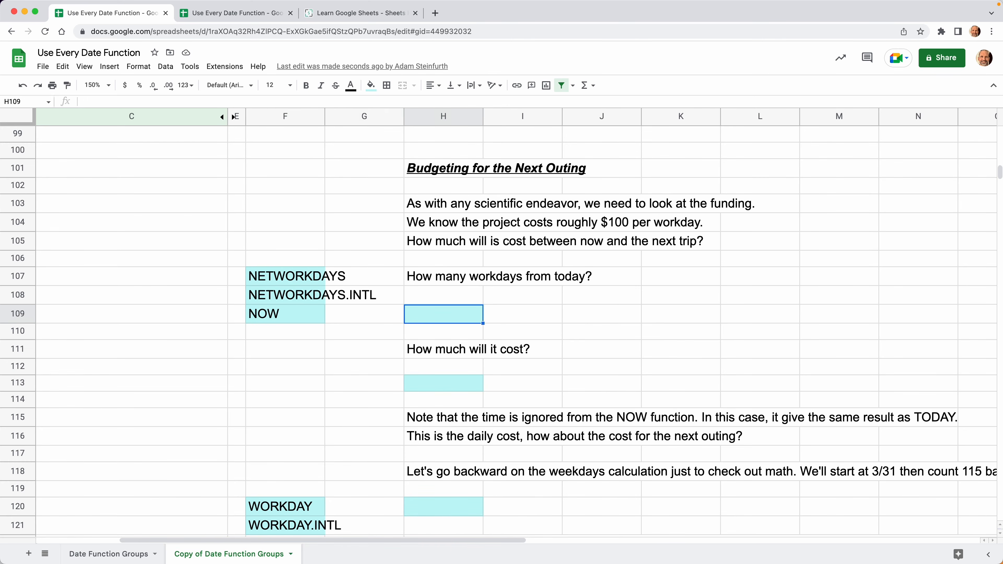
type("=")
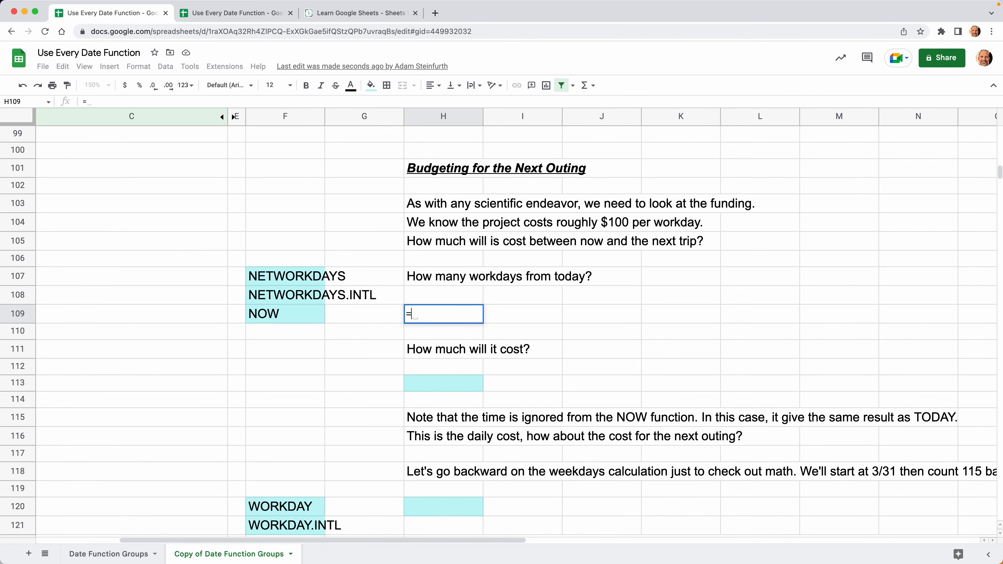
type("NETWORKDAY")
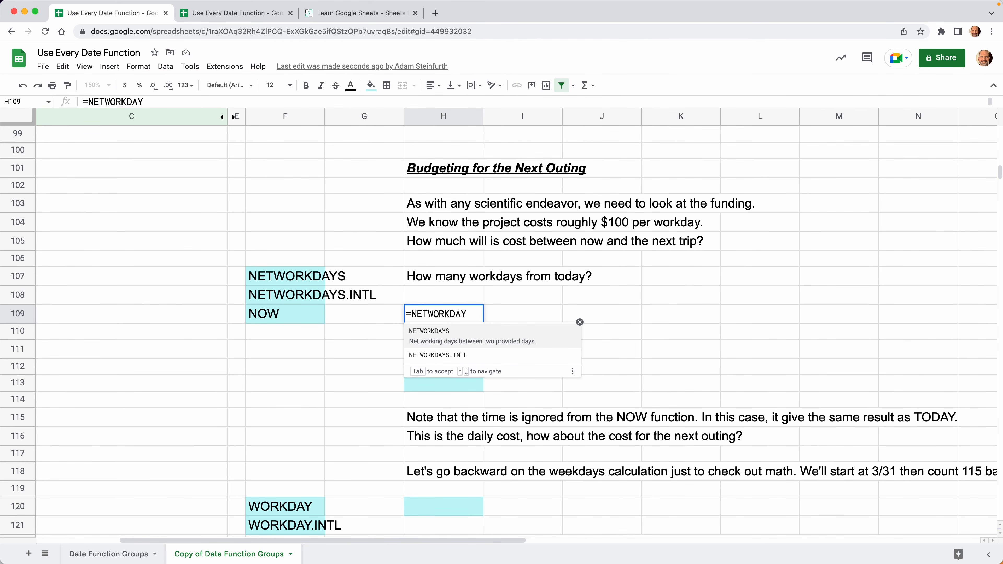
key("Tab")
scroll(514, 316, "up", 2)
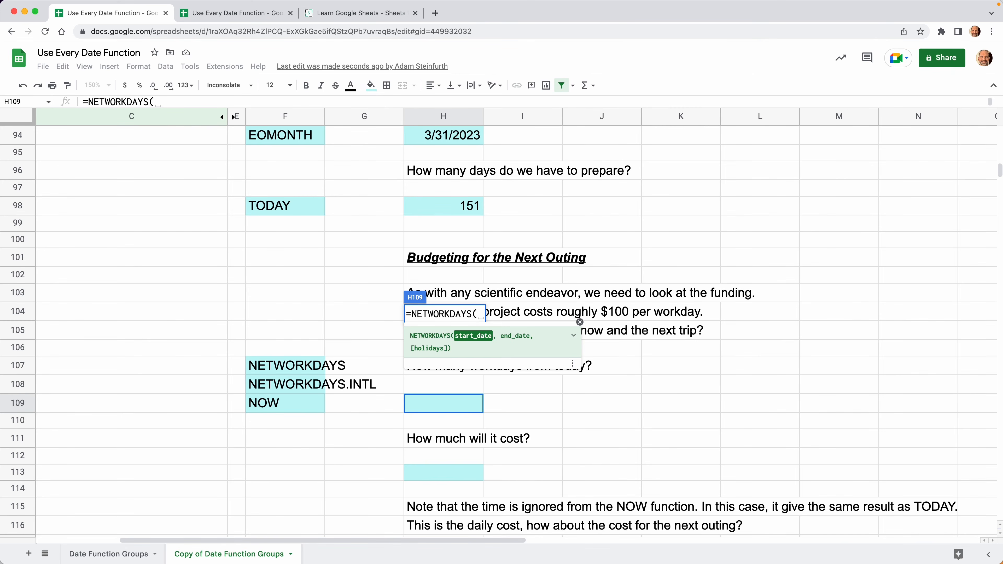
type("NOW()")
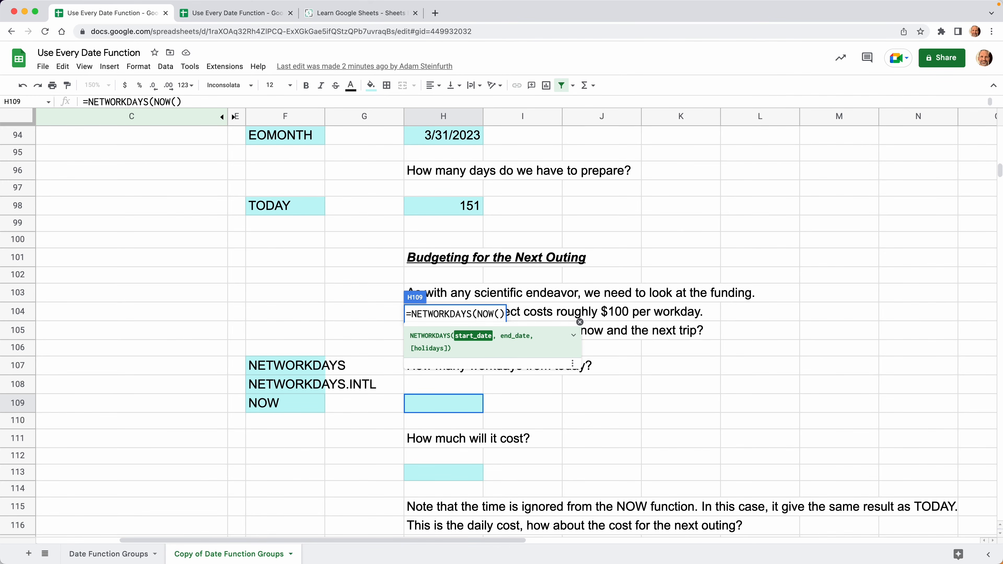
type(",")
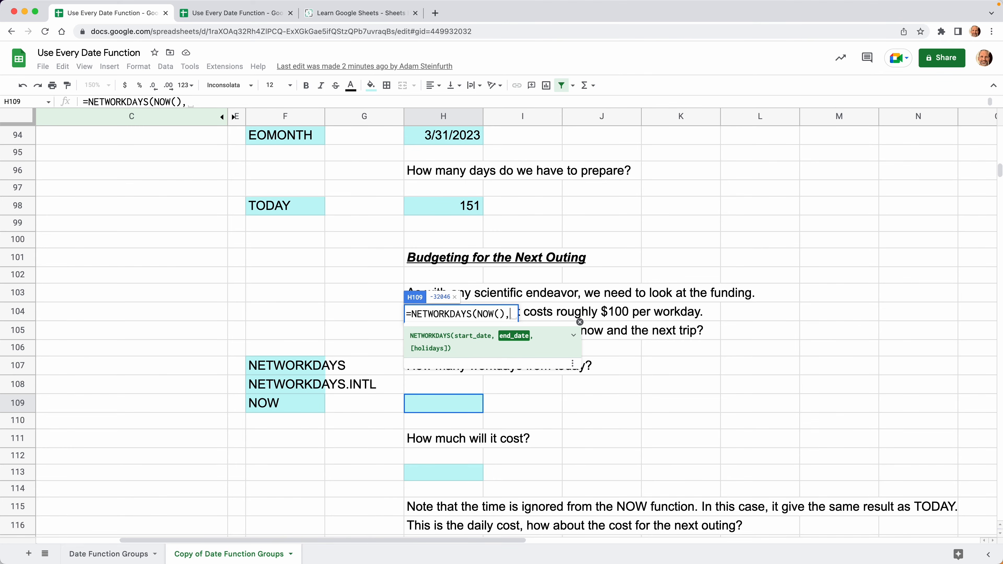
left_click(461, 145)
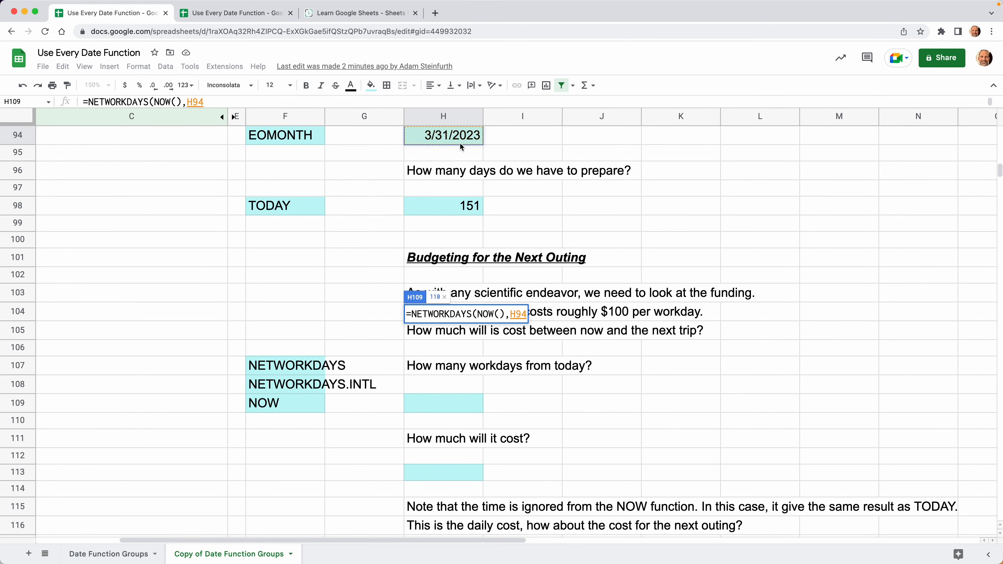
type(",")
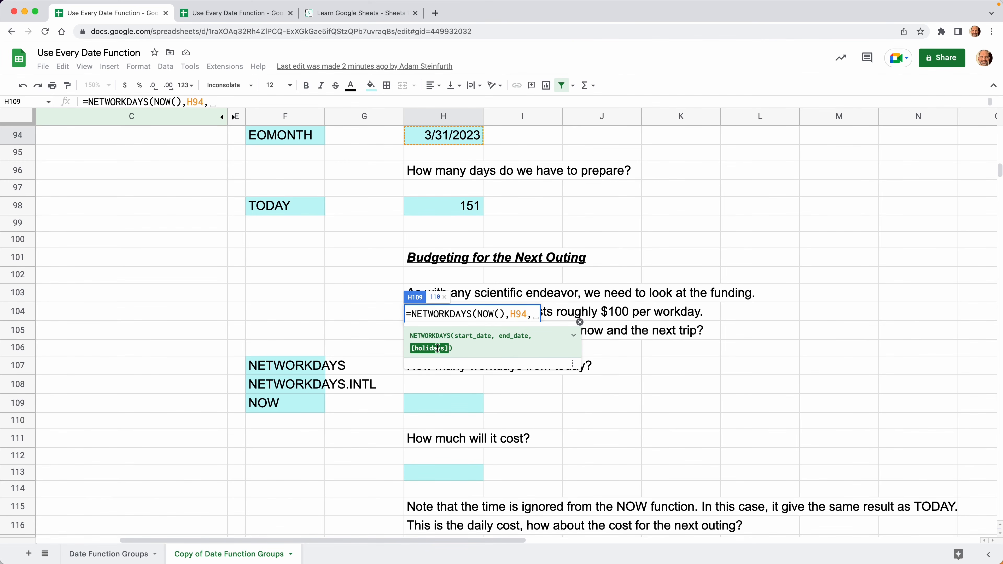
key("BackSpace")
type(")")
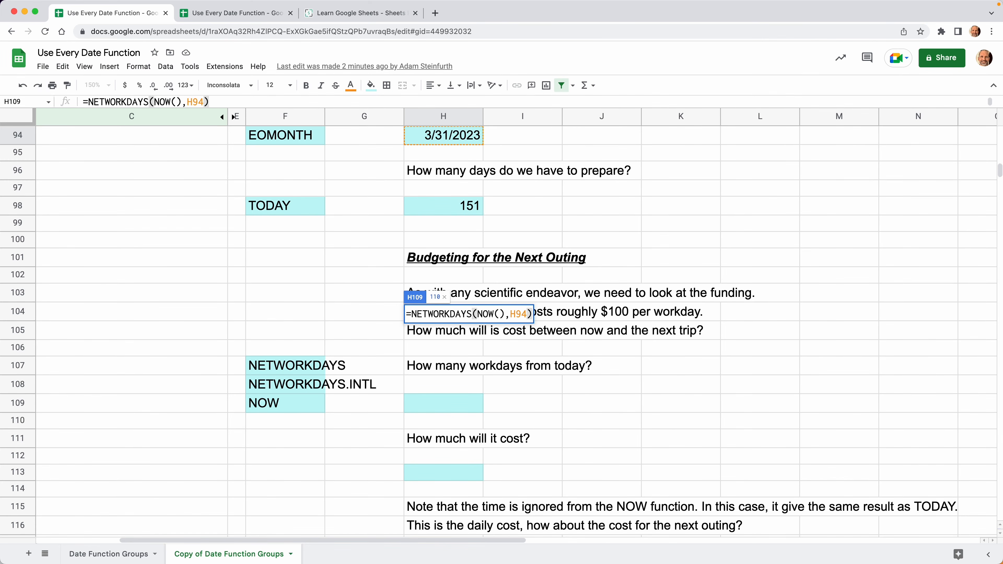
key("Return")
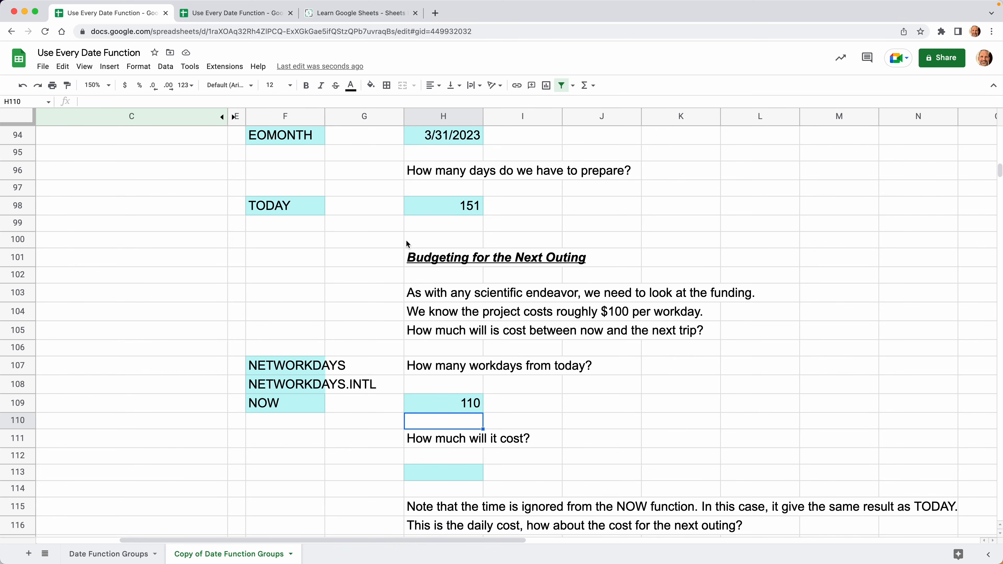
- Check off NETWORKDAYS, NETWORKDAYS.INTL and NOW in the function checklist open in the second browser tab, and return to the budgeting section
left_click(287, 371)
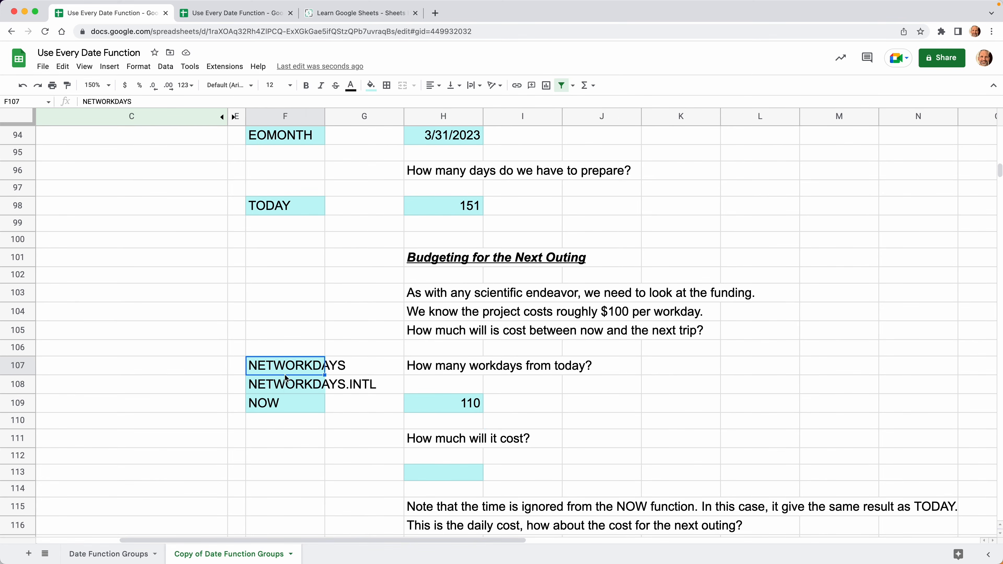
left_click(287, 389)
left_click(289, 401)
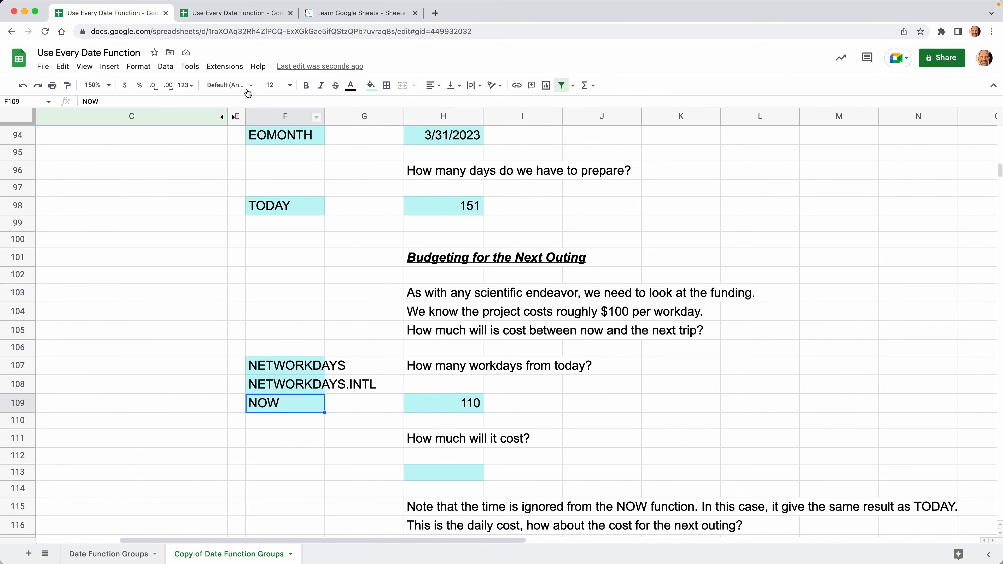
left_click(249, 17)
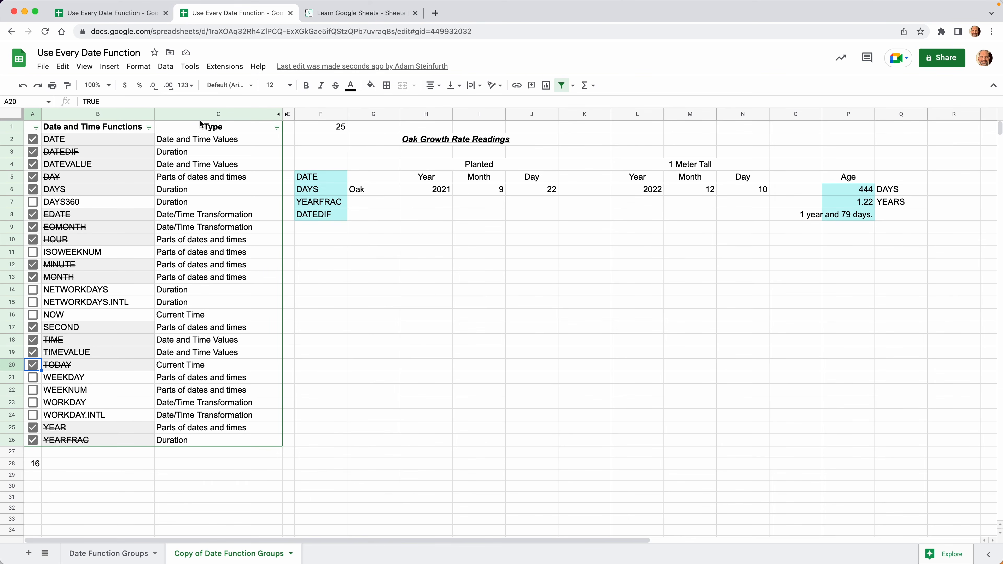
left_click(33, 290)
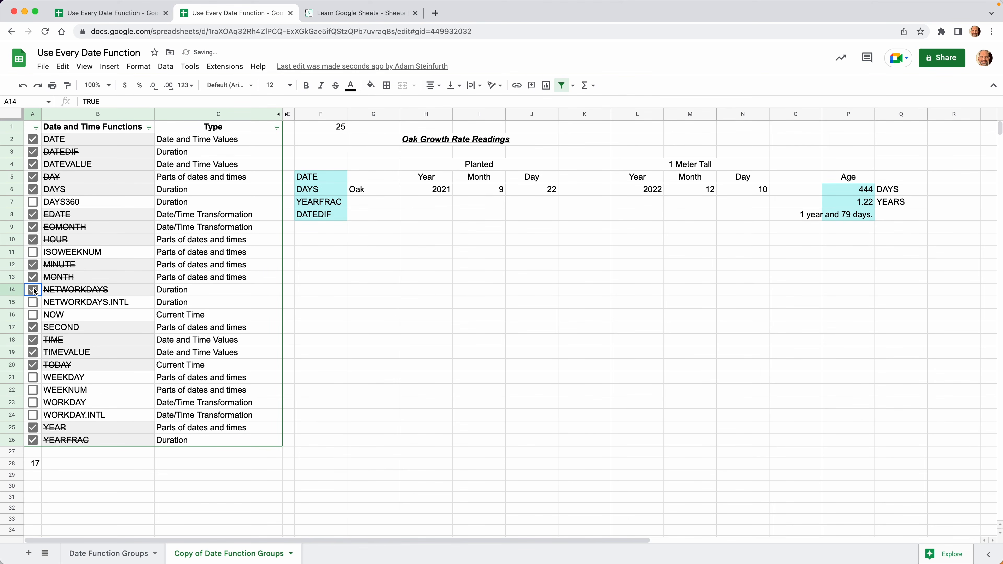
left_click(33, 303)
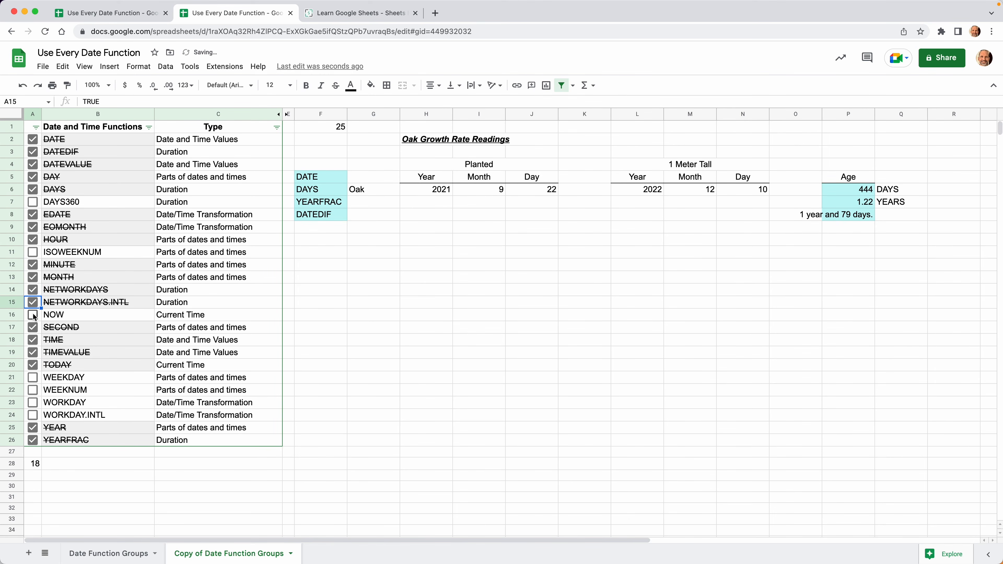
left_click(32, 314)
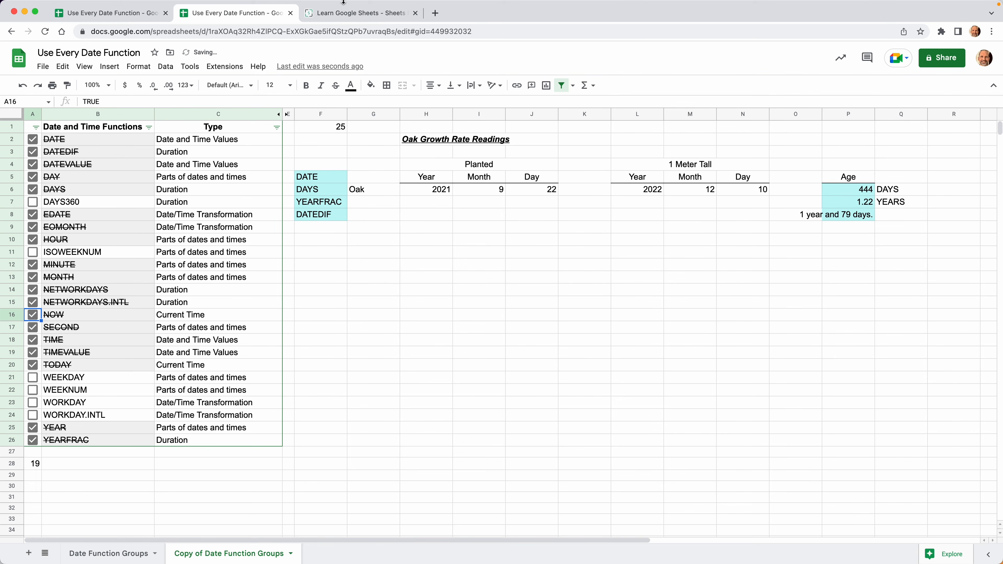
left_click(137, 13)
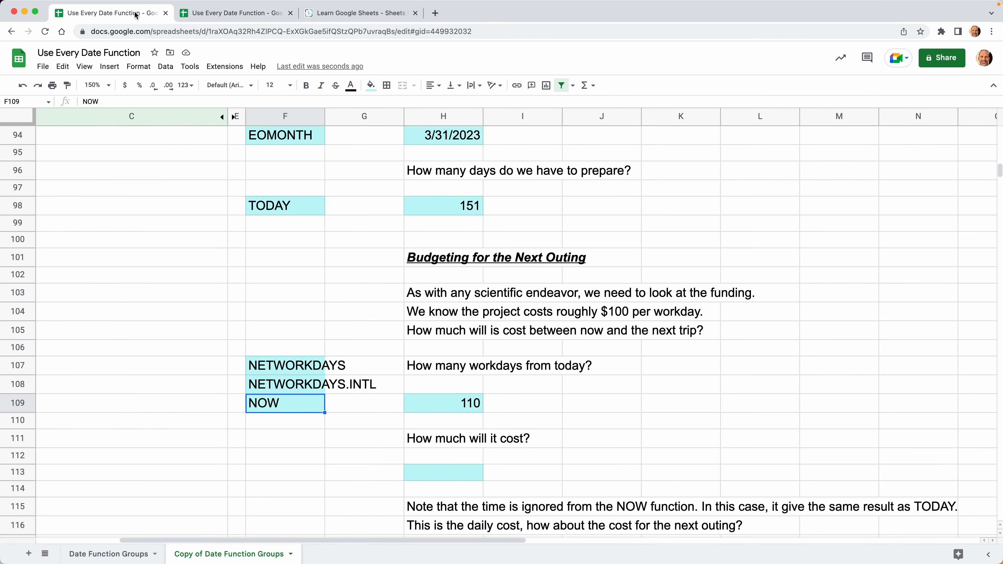
- Calculate the project cost until the next trip in H113 with =H109*100
left_click(458, 479)
type("=")
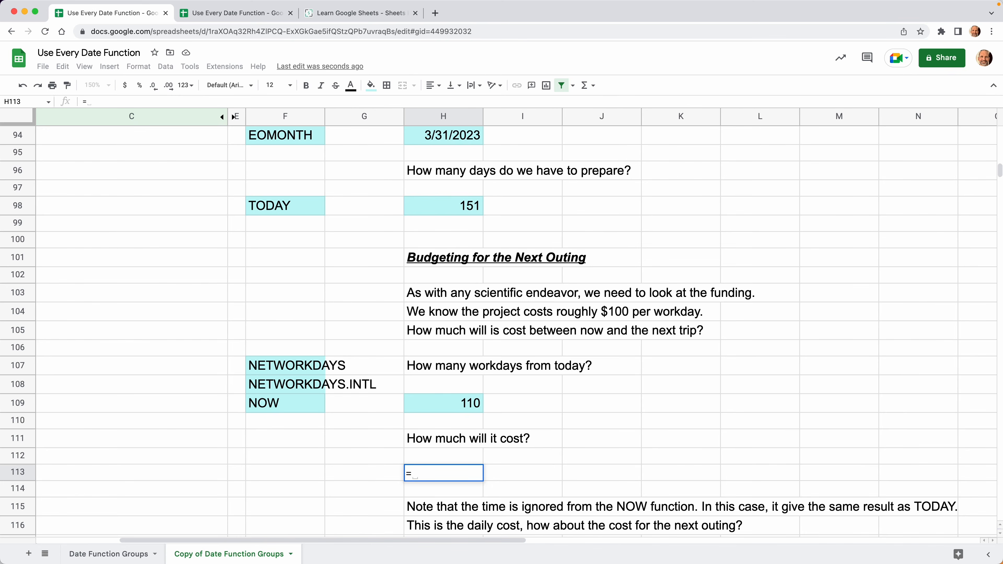
key("Up")
key("Up")
key("Up")
key("Up")
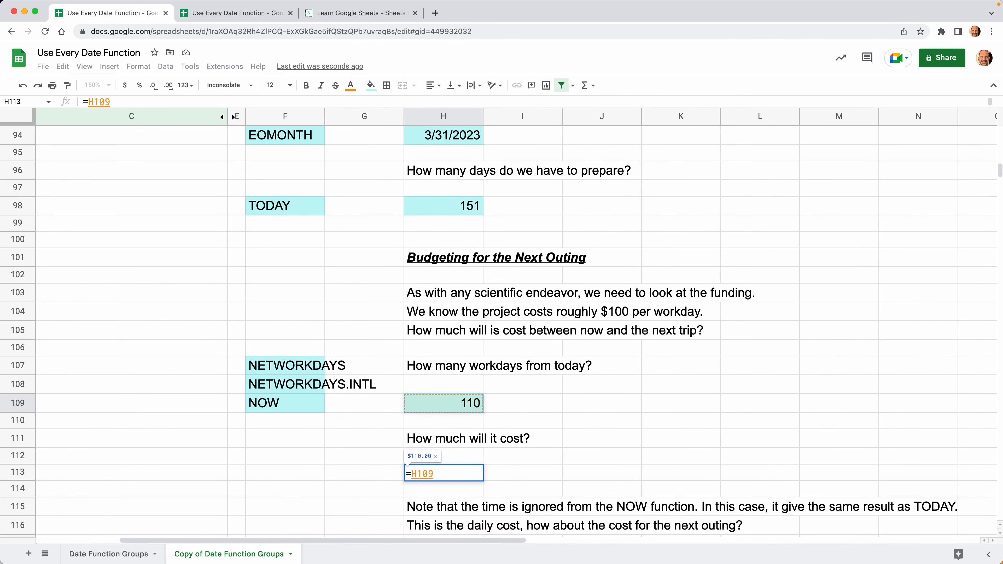
type("*")
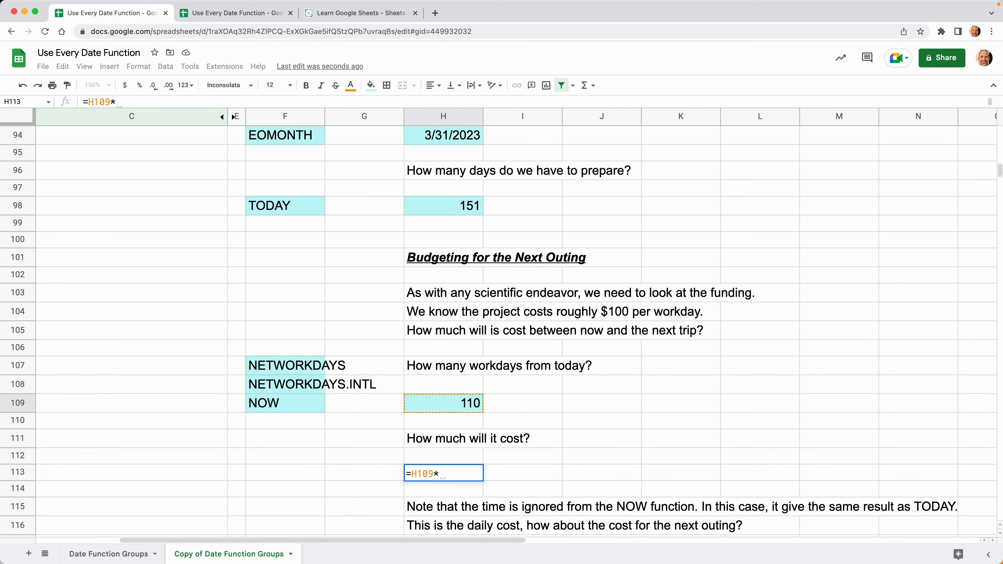
type("100")
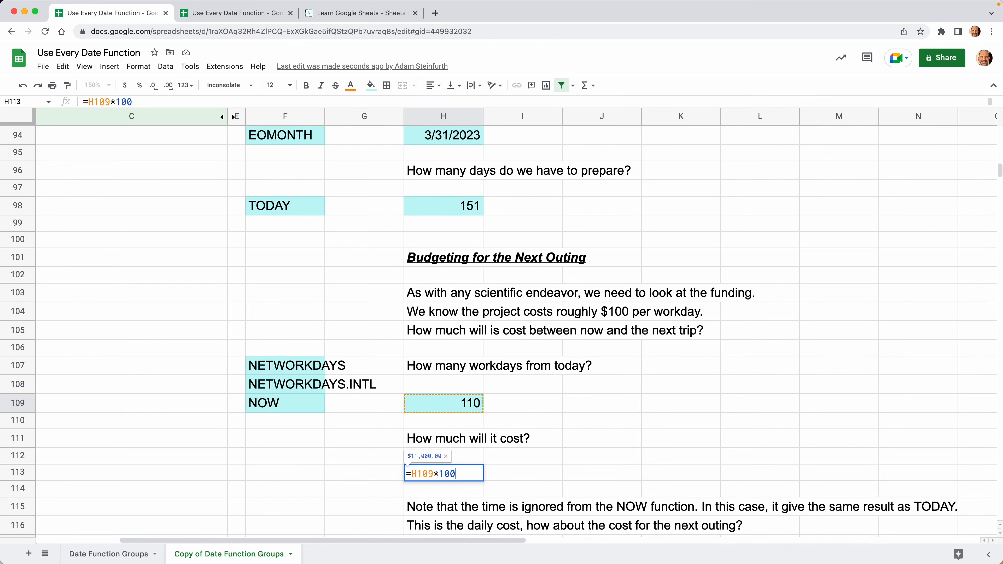
key("Return")
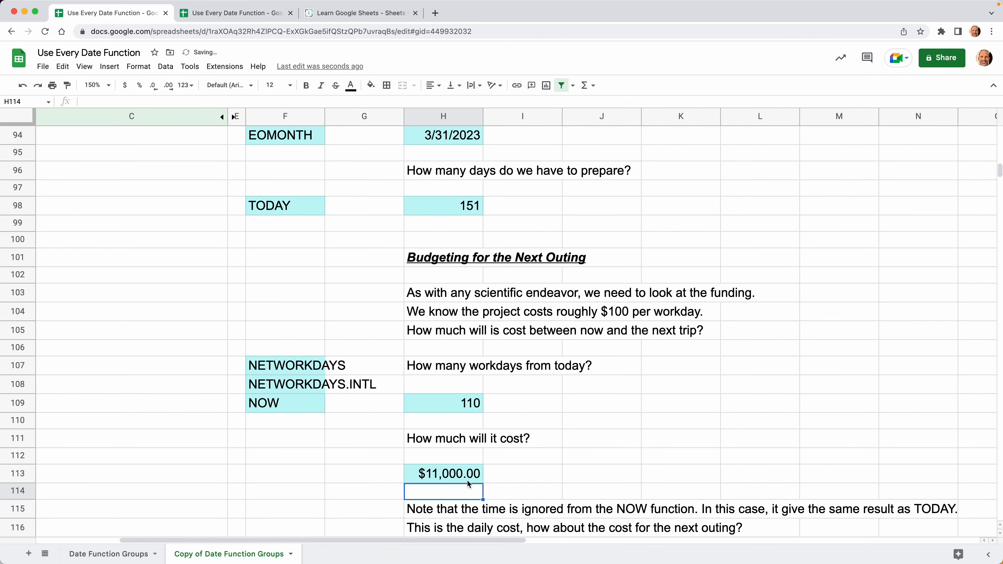
- Calculate the end date from today's date and the workday count in H120 of the WORKDAY row with =WORKDAY(TODAY(),H109)
scroll(576, 513, "down", 1)
scroll(575, 513, "down", 5)
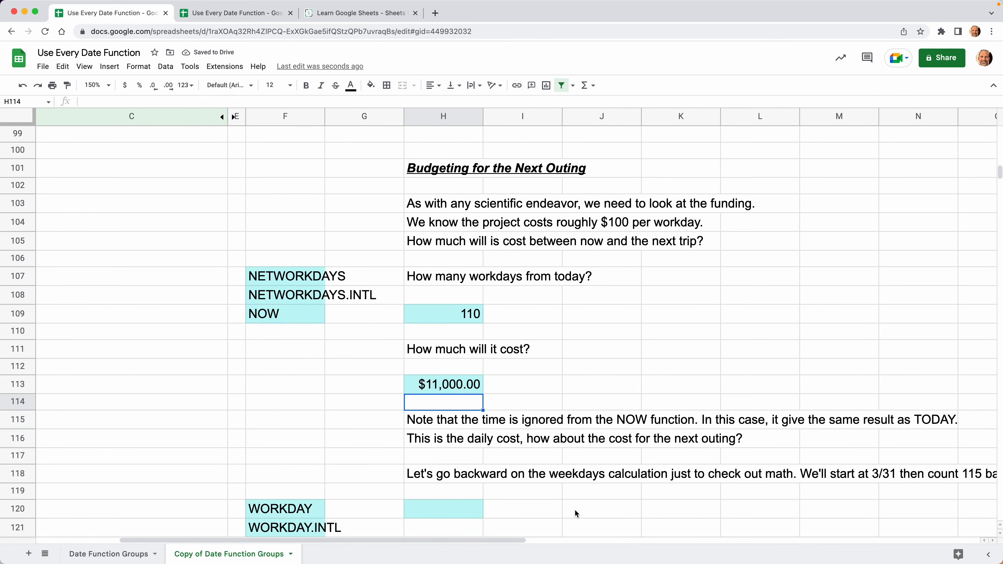
left_click(443, 393)
key("Down")
key("Down")
key("Down")
key("Down")
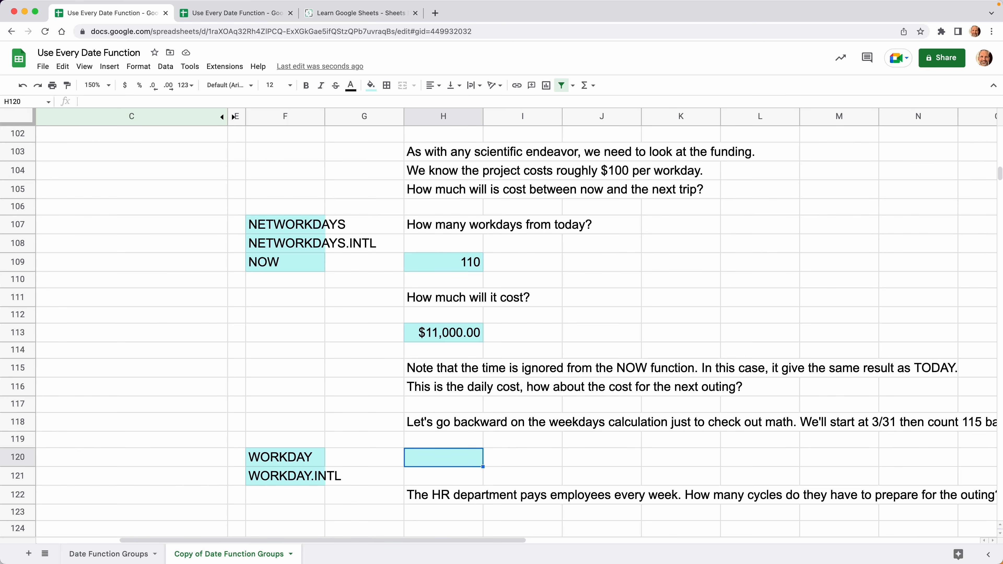
type("=WORKDAY")
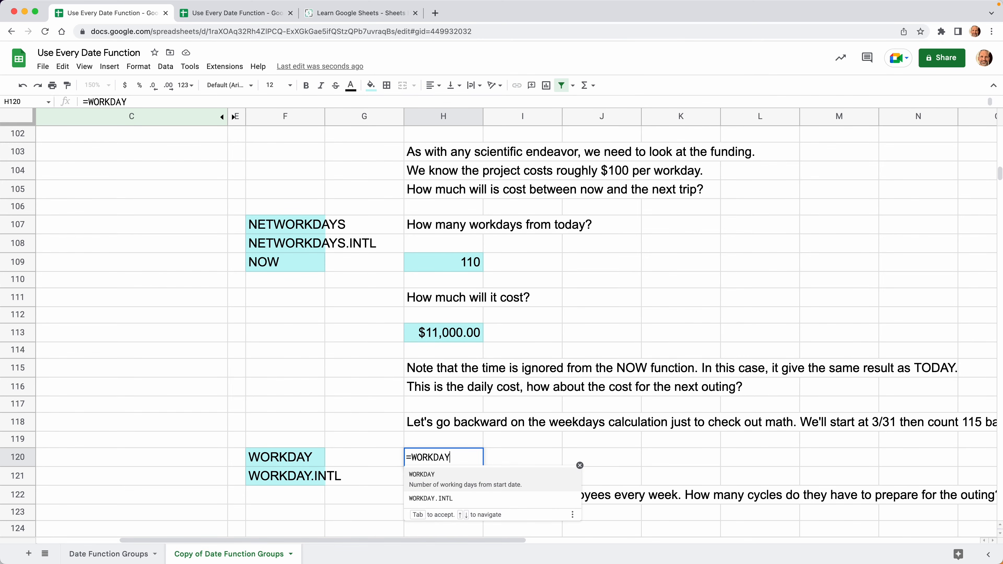
type("(")
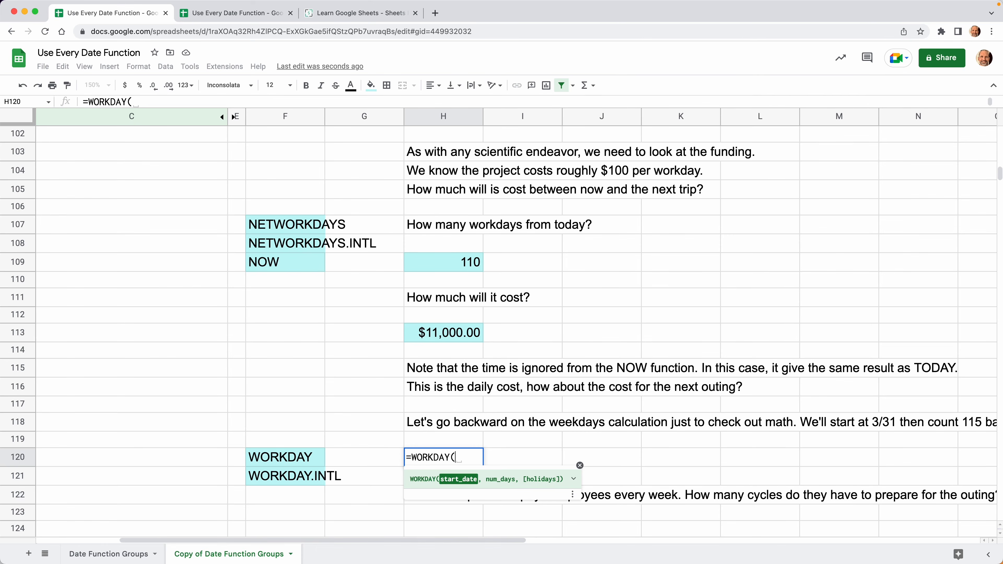
type("TODAY")
key("Tab")
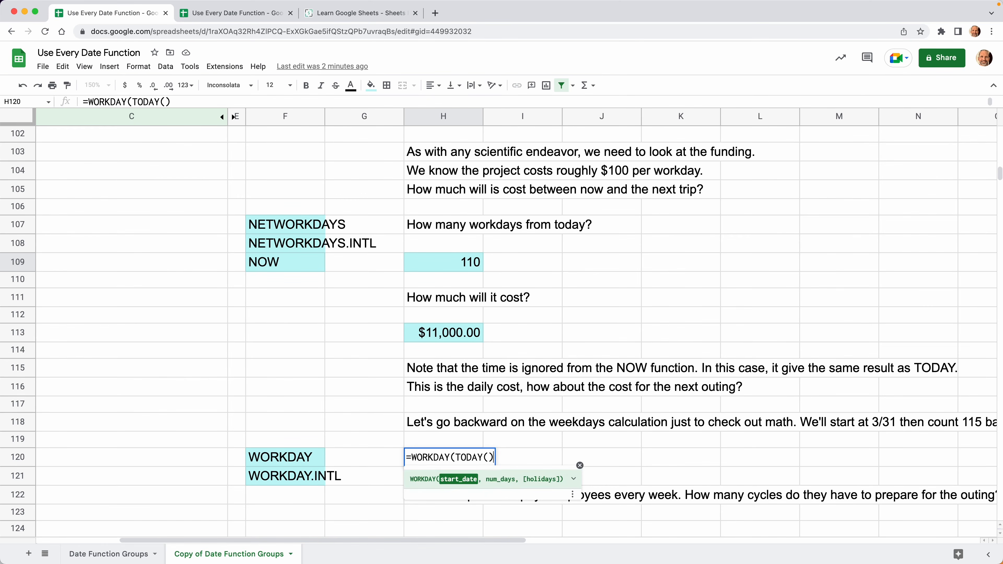
type(",")
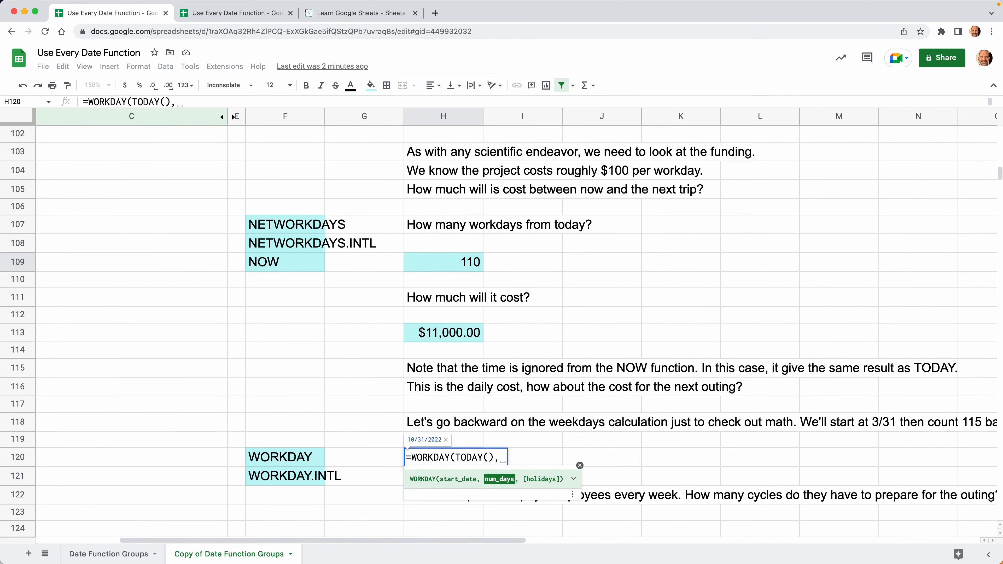
left_click(448, 262)
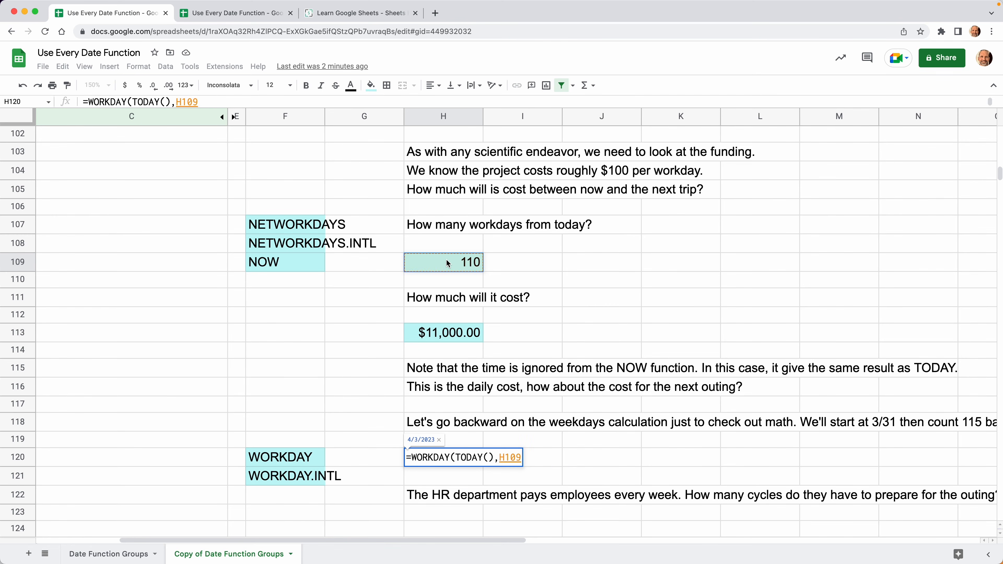
key("Return")
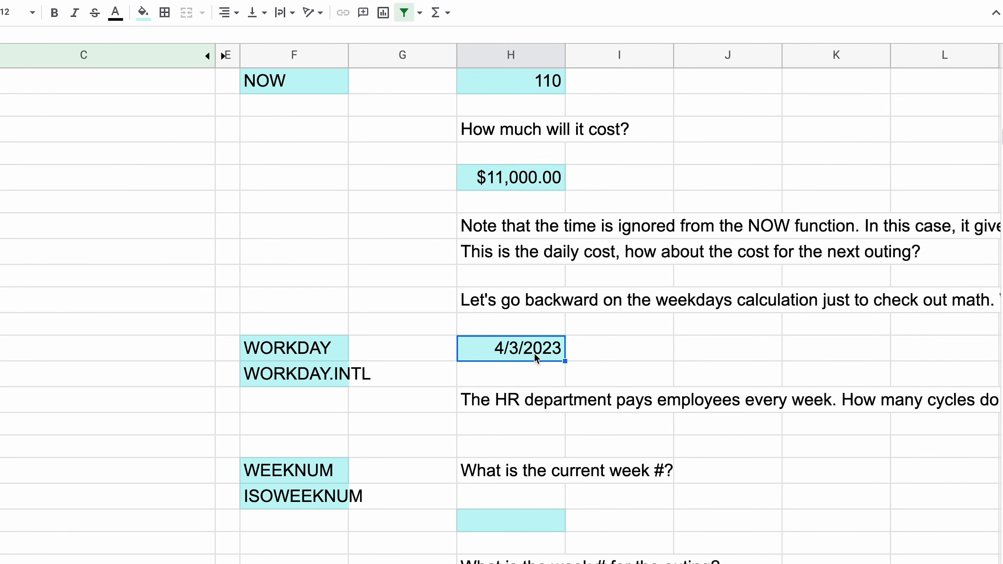
- Test the workday count from today to tomorrow in J120 with =NETWORKDAYS(TODAY(),TODAY()+1)
left_click(686, 353)
type("=NET")
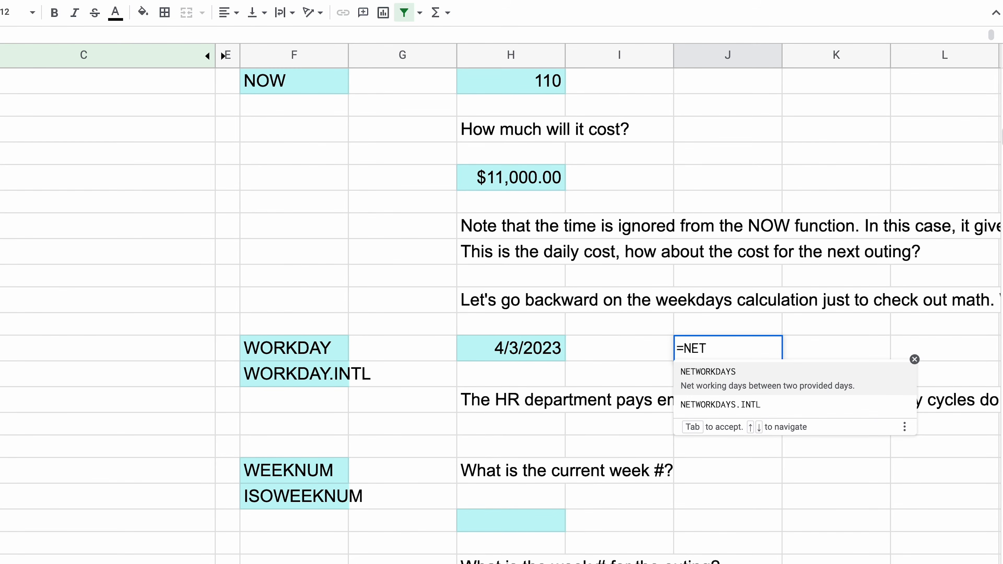
type("WORKDAYS(")
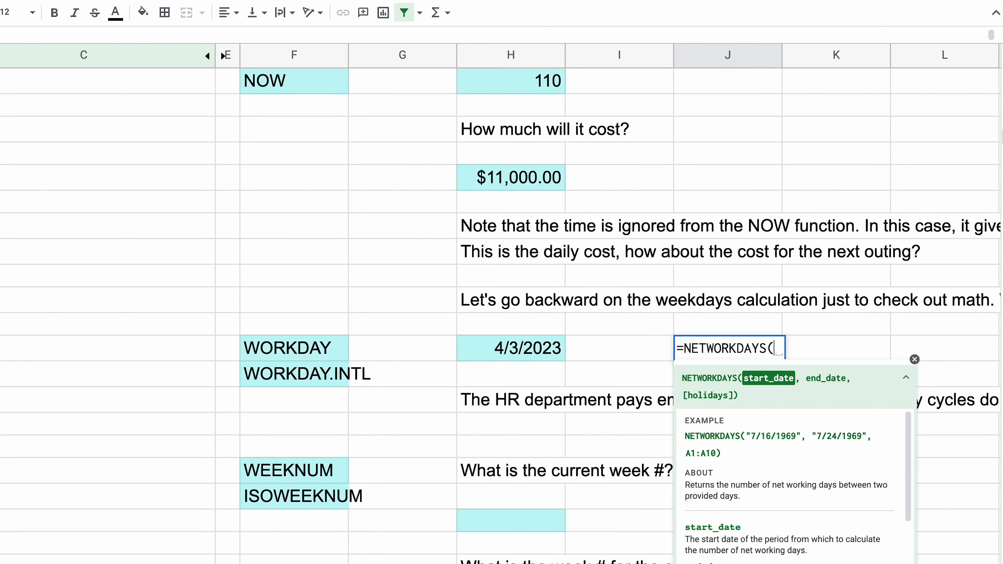
type("TODAY(),T")
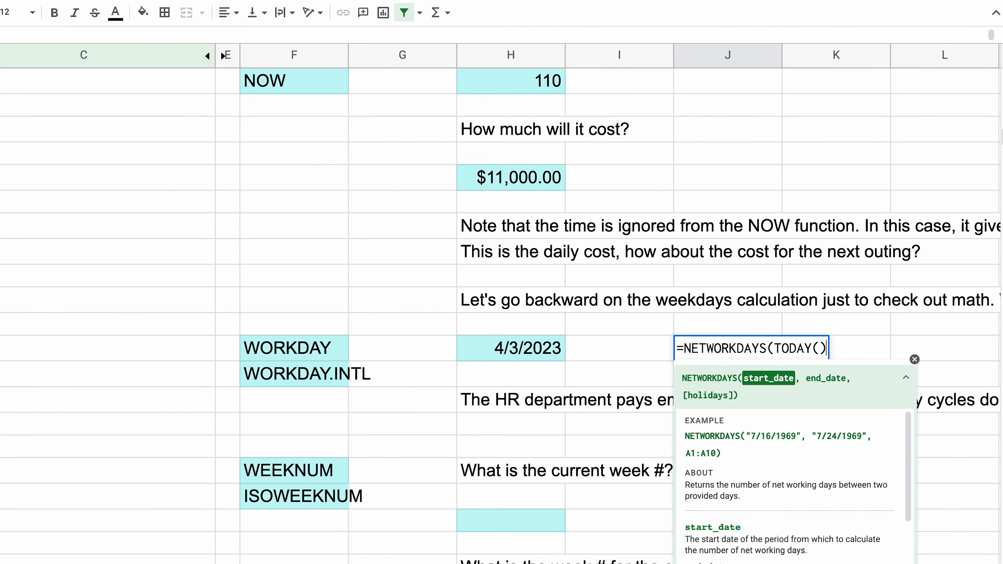
type("ODAY")
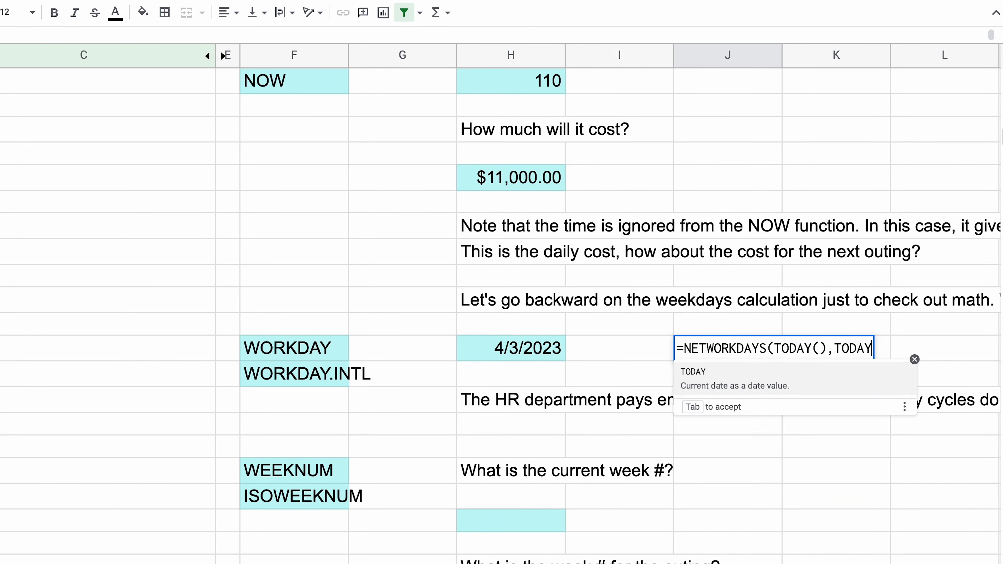
type("()+1")
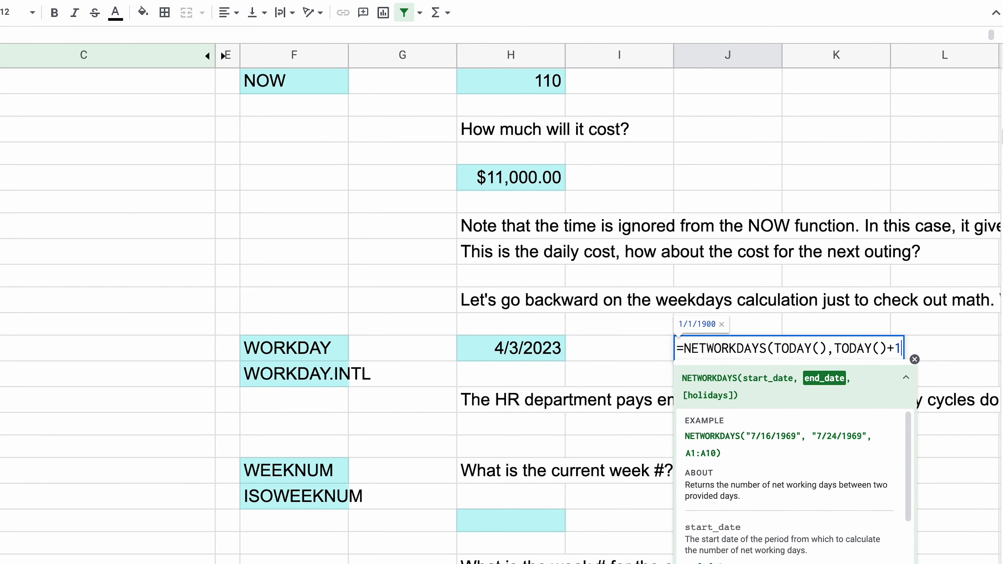
type(")")
key("Return")
- Format the NETWORKDAYS test result in J120 as a number with two decimals
key("Up")
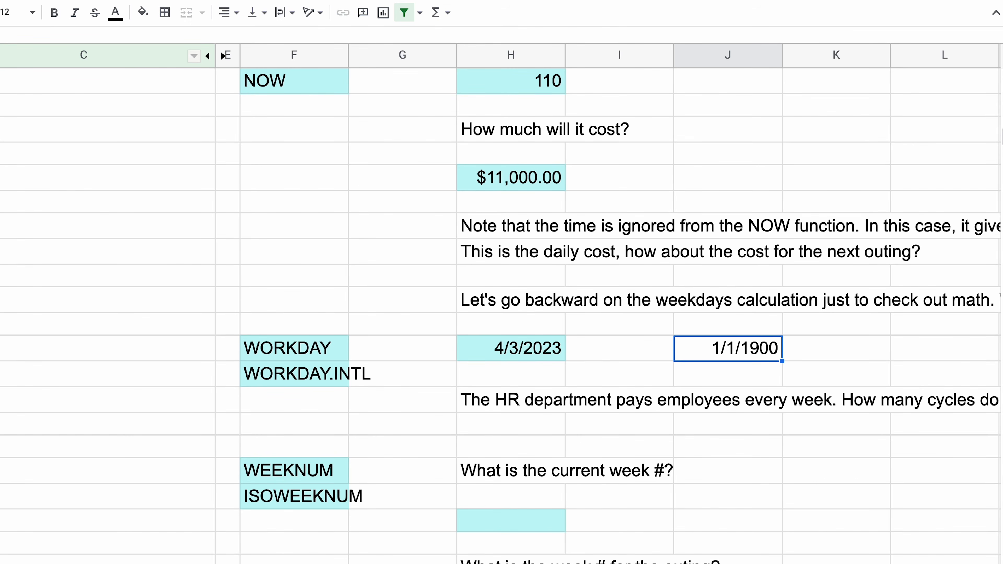
left_click(0, 12)
left_click(1, 94)
- Test the date two workdays after today in J121 with =WORKDAY(TODAY(),2)
key("Down")
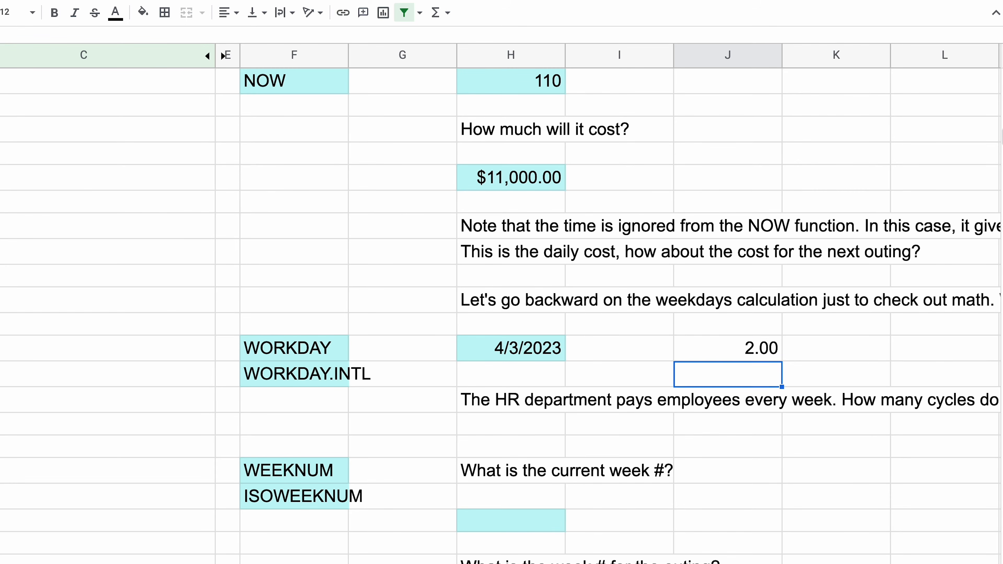
type("=WORKDAY(")
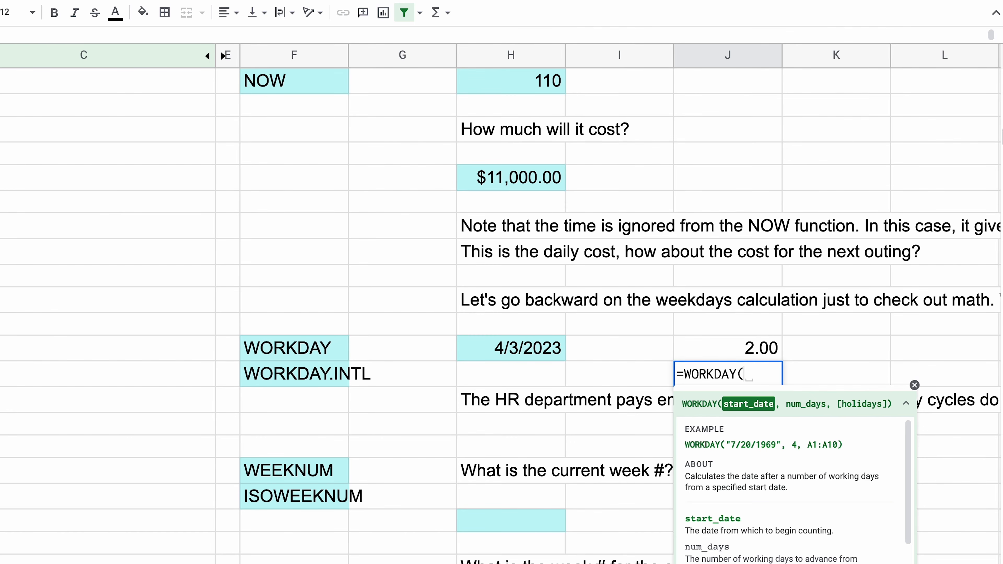
type("TODAY()")
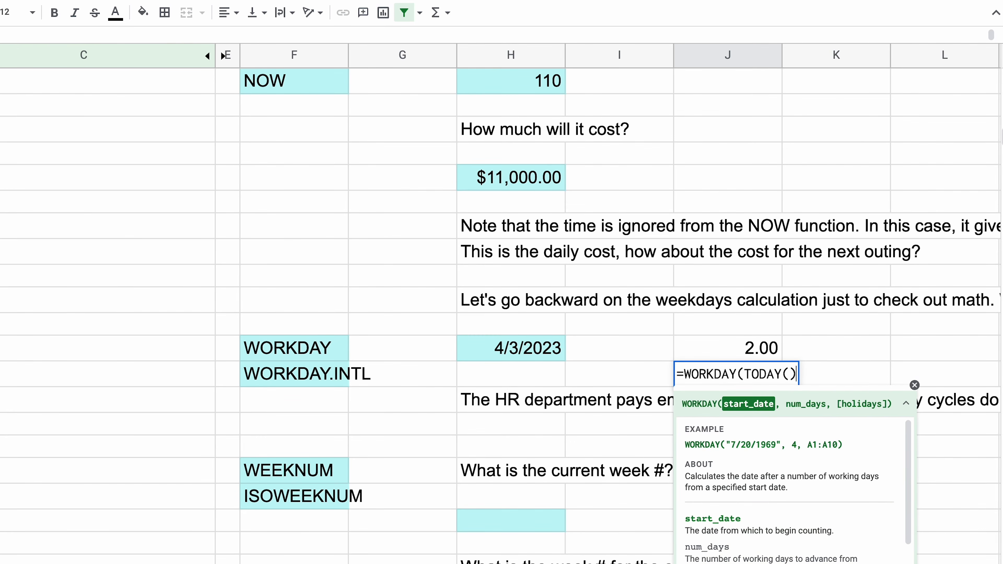
type(",")
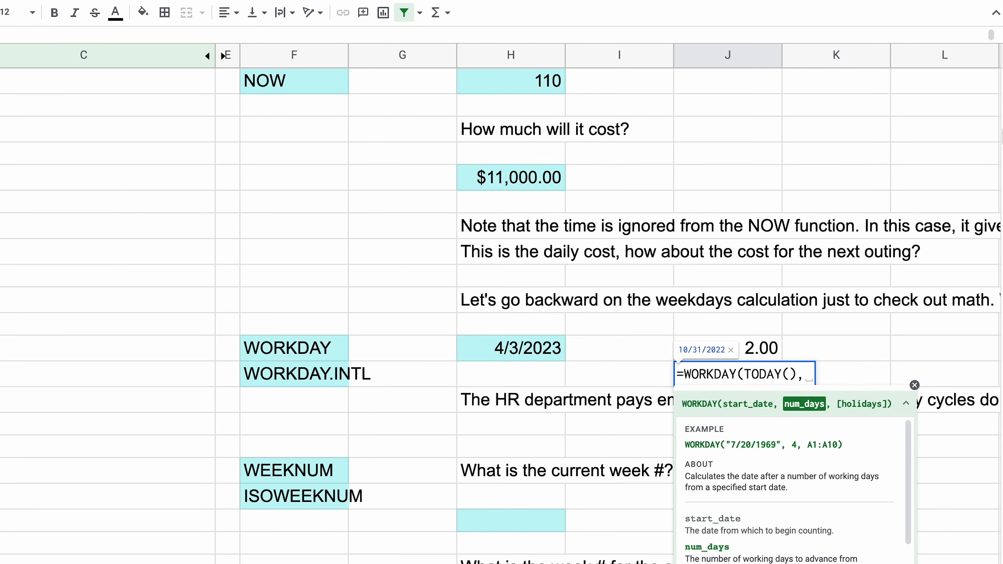
type("2)")
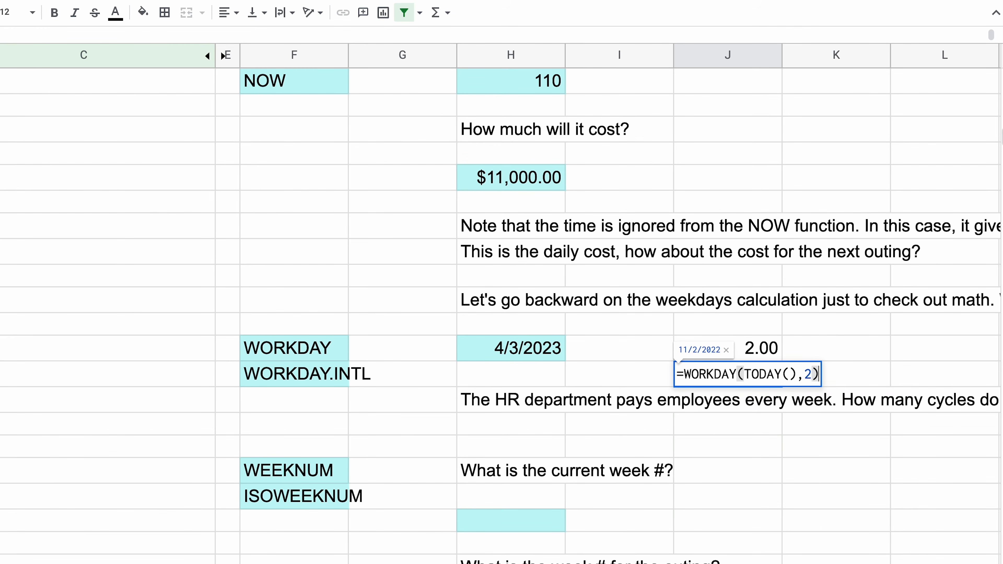
key("Return")
- Delete both test formulas in J120:J121 and return to the WORKDAY result in H120
key("Up")
key("shift+Up")
key("Delete")
key("Left")
key("Left")
key("Up")
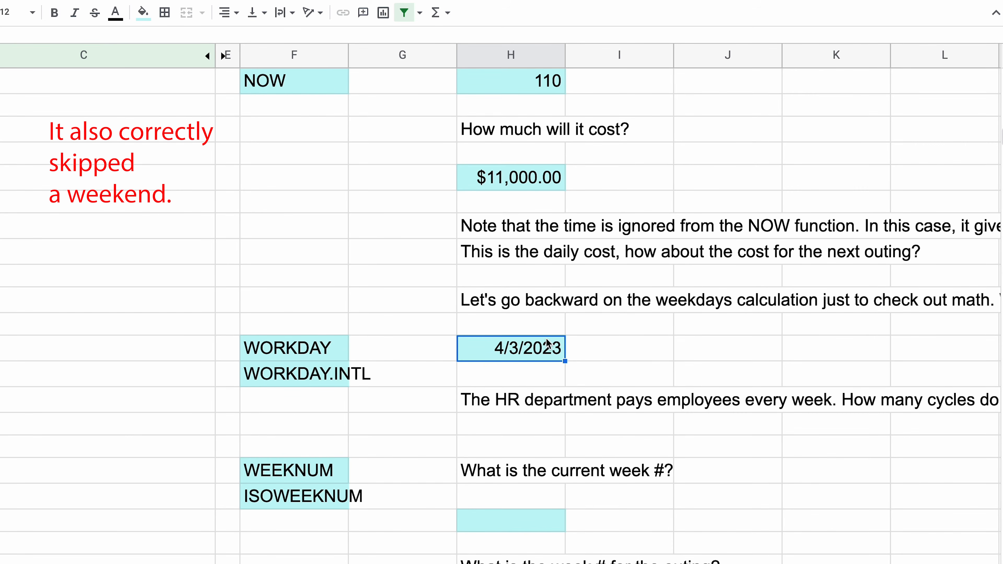
- Enter 4/3/2023 as a plain date in I120 beside the WORKDAY result and open its calendar picker
left_click(597, 359)
type("4/3/")
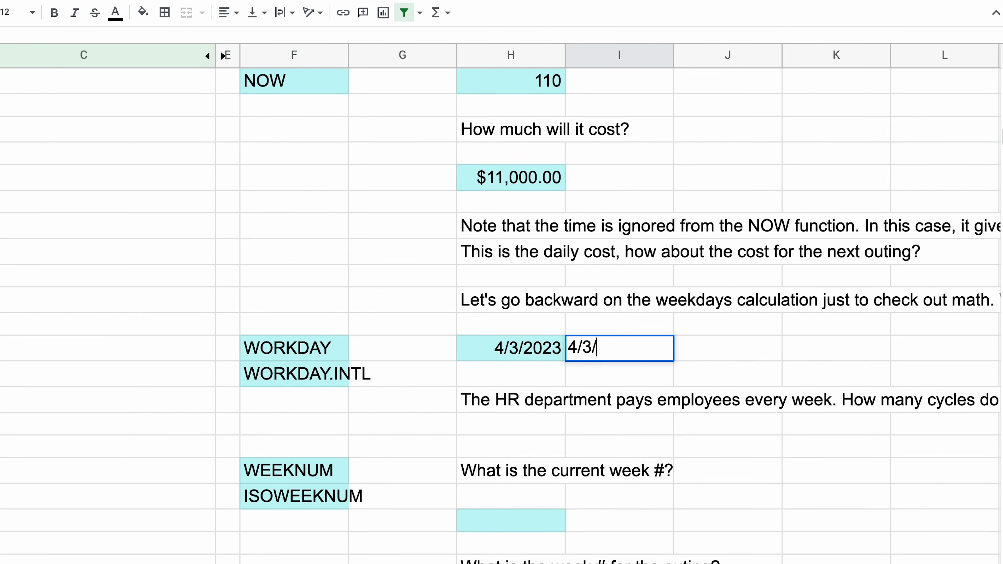
type("2023")
key("Return")
key("Up")
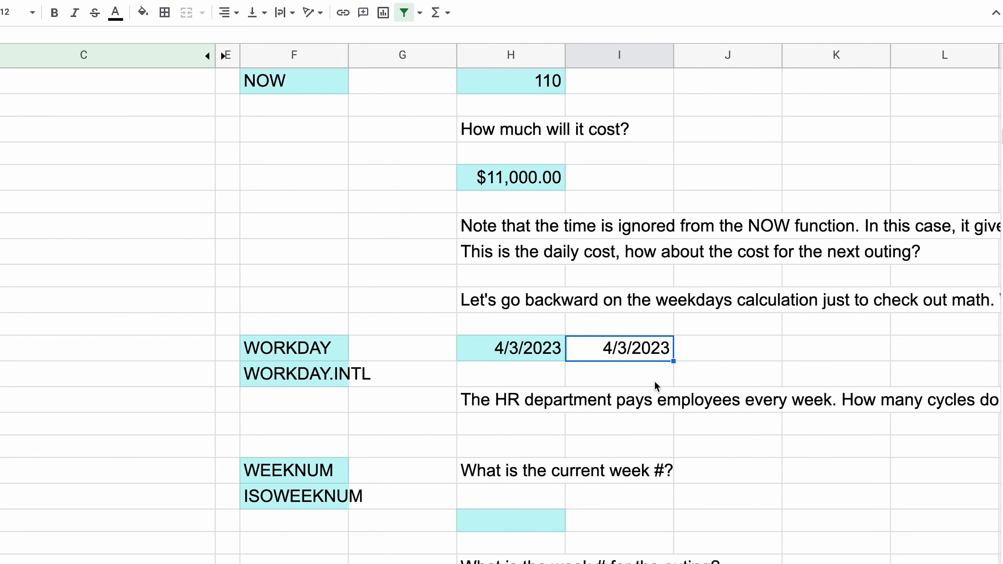
double_click(659, 357)
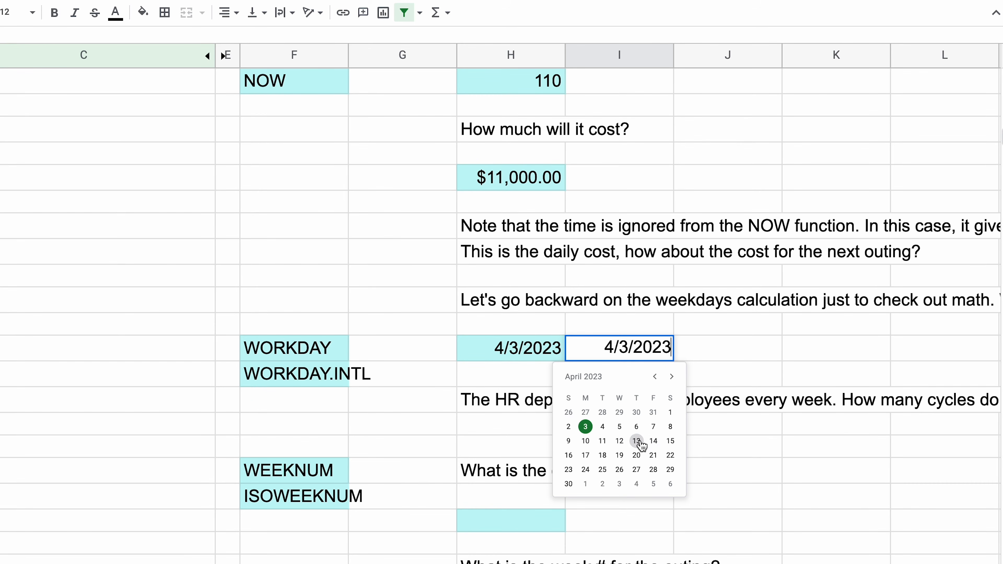
- Dismiss the calendar picker and clear the plain test date from I120
key("Escape")
key("Delete")
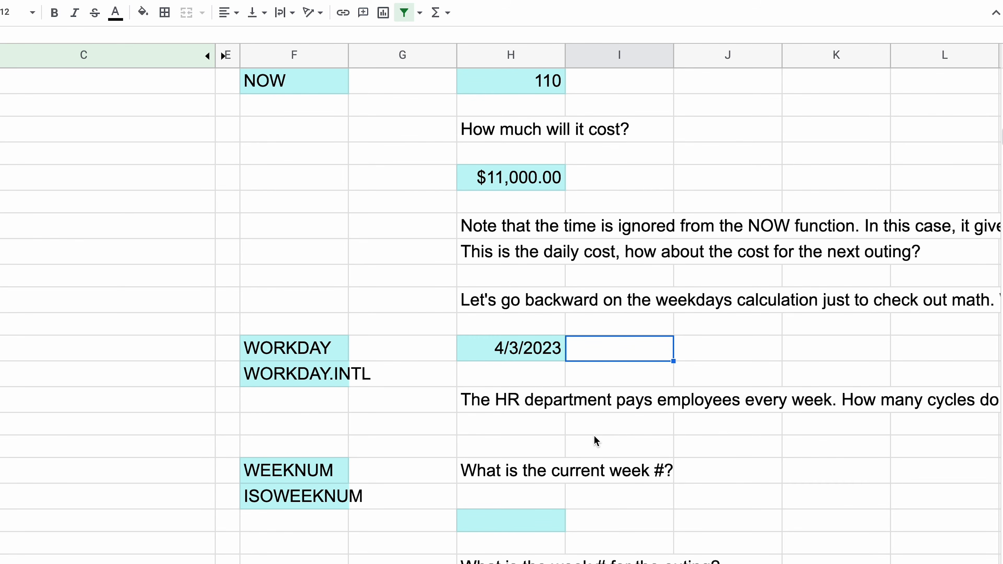
- Mark WORKDAY and WORKDAY.INTL as done in the date function checklist, open in the second spreadsheet tab
left_click(332, 354)
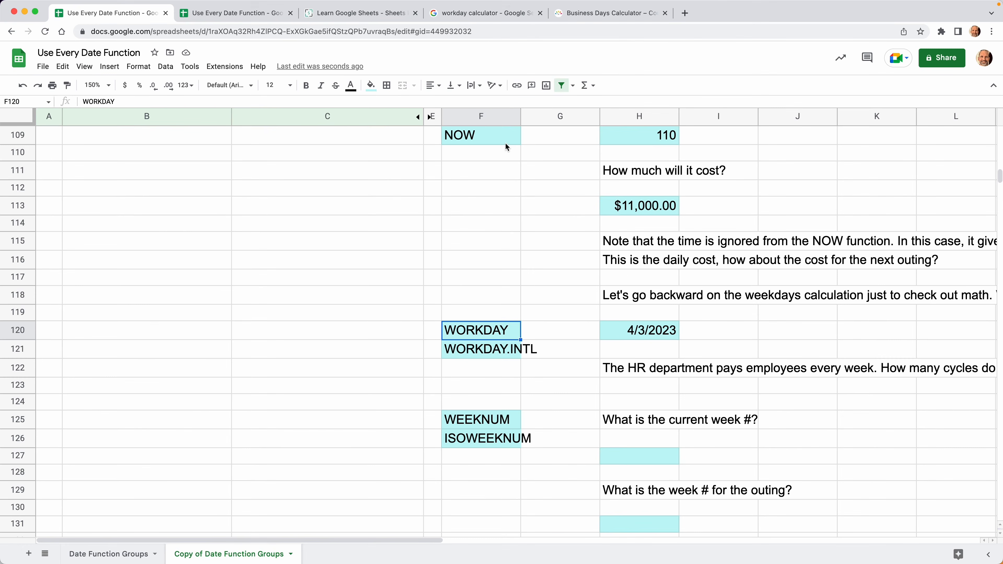
left_click(505, 142)
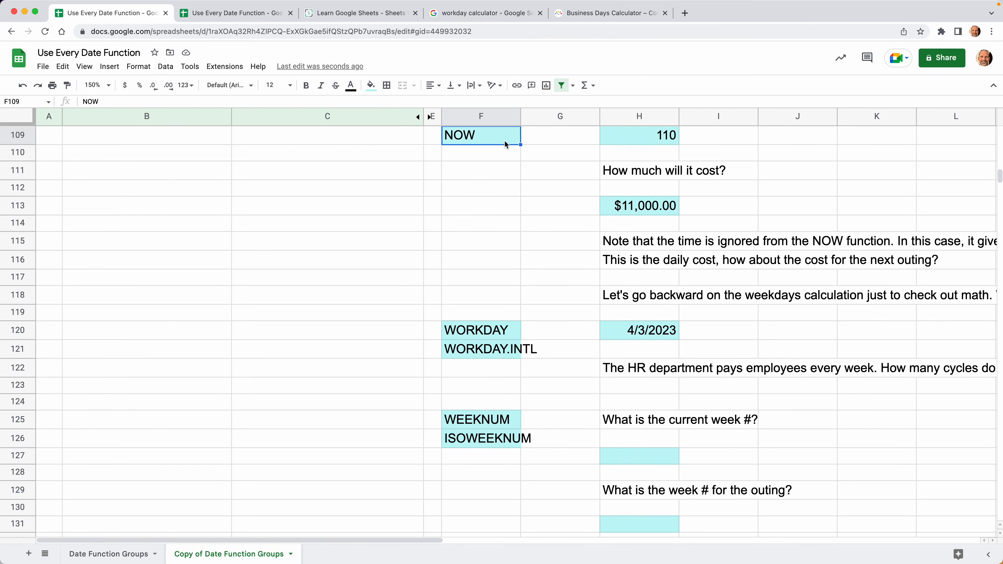
left_click(499, 334)
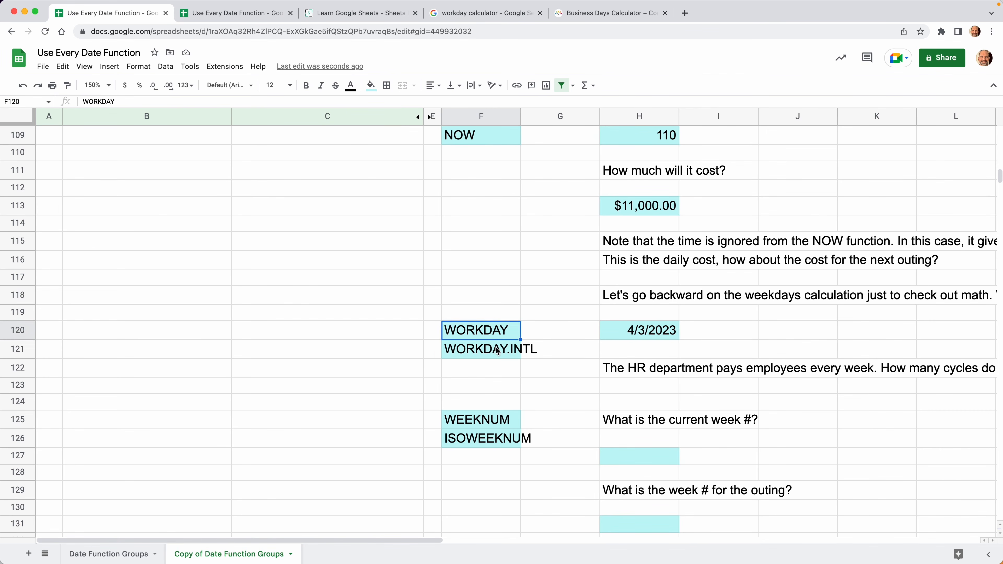
left_click(499, 350)
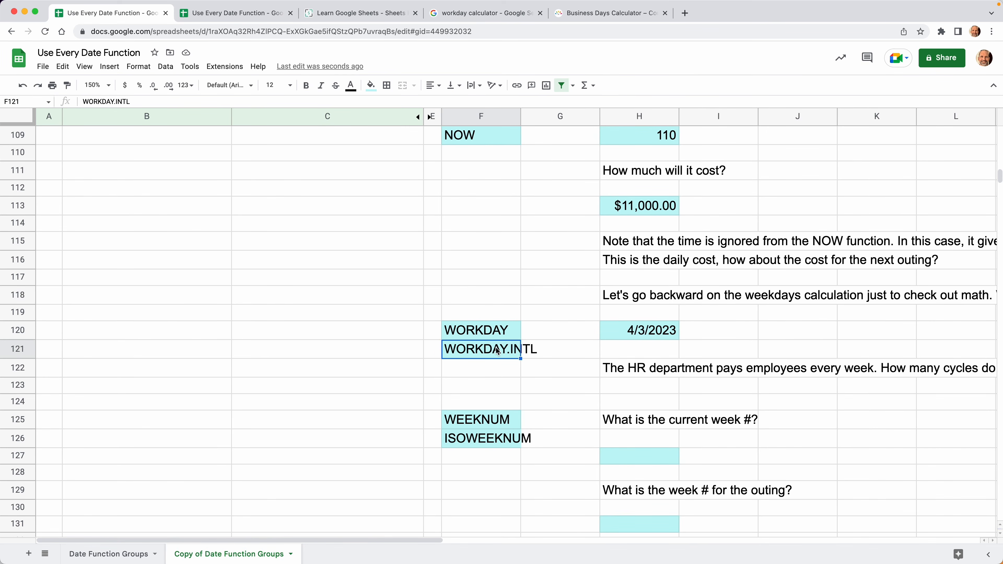
left_click(267, 18)
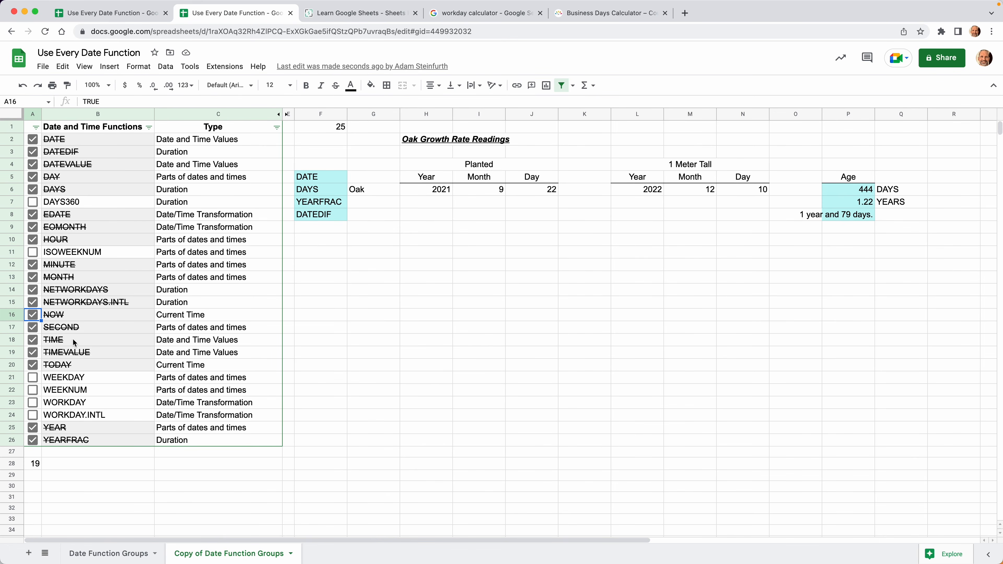
left_click(58, 403)
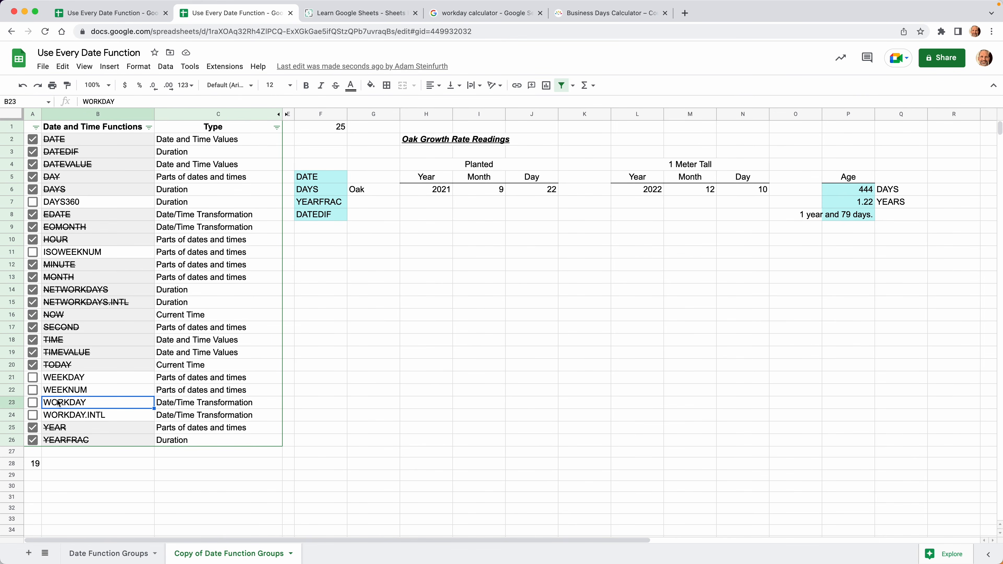
left_click(33, 403)
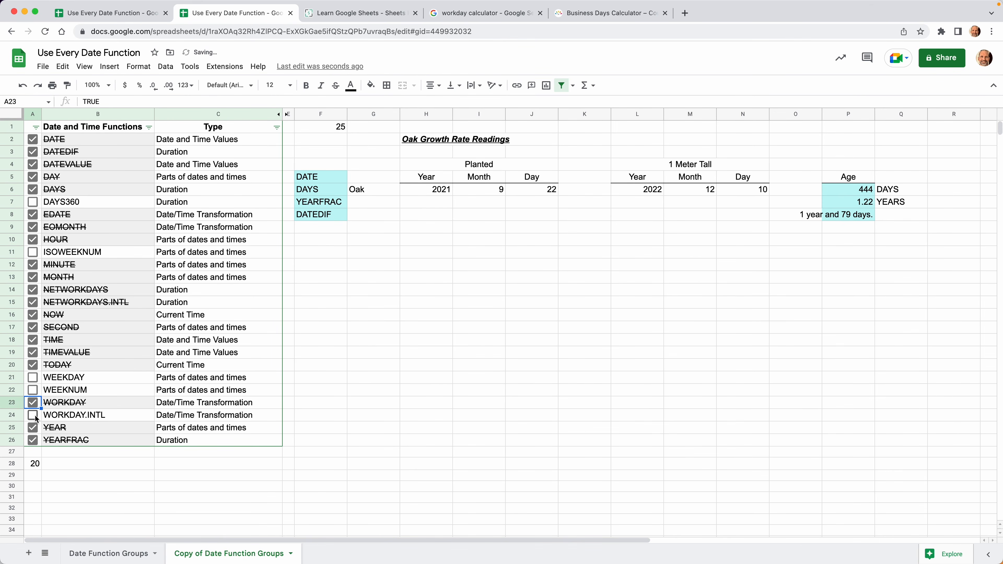
left_click(34, 416)
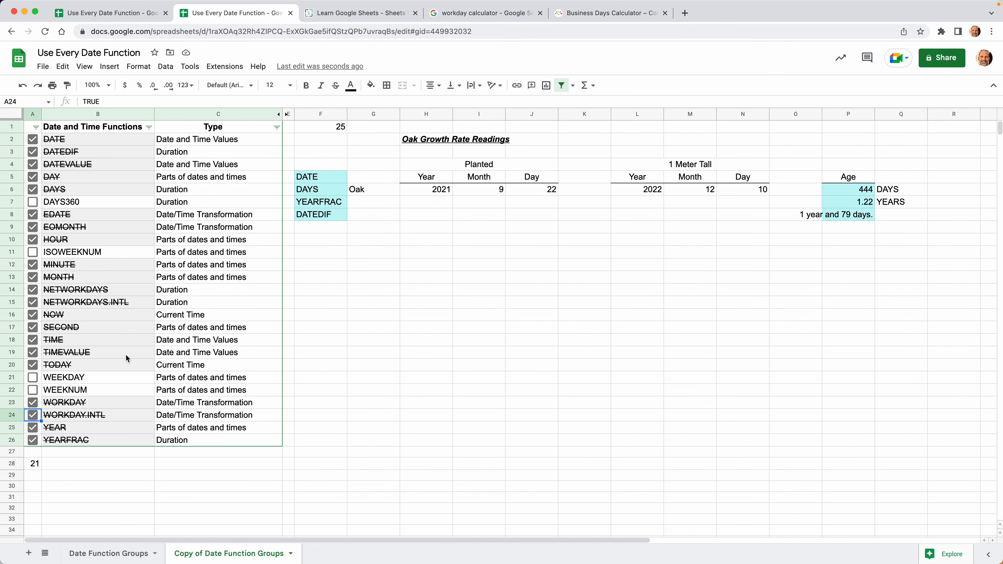
- Back in the worksheet's planning section, calculate the current week number in H127 with =WEEKNUM(TODAY())
left_click(147, 13)
scroll(314, 258, "right", 5)
left_click(291, 333)
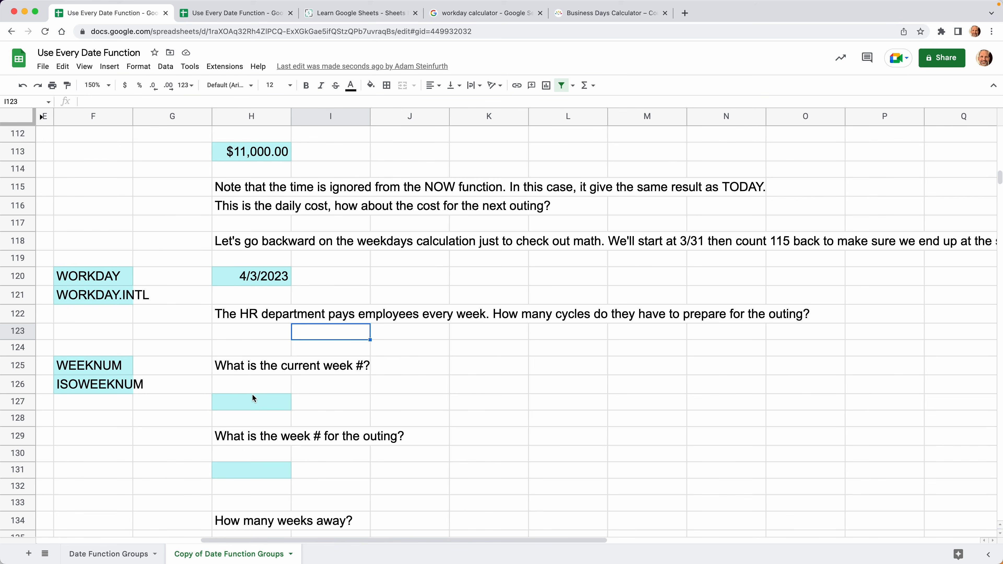
key("Down")
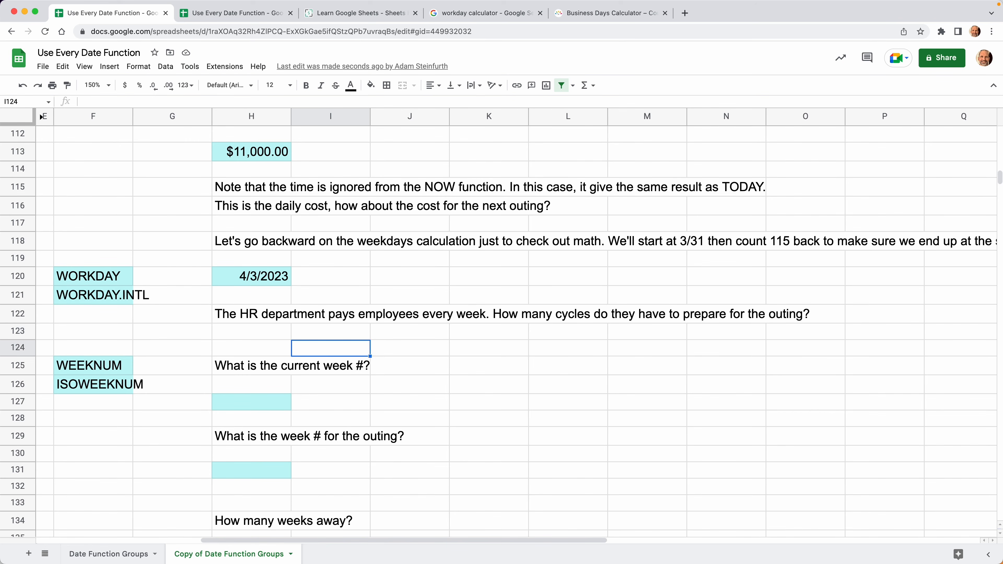
key("Left")
key("Down")
key("Down")
key("Down")
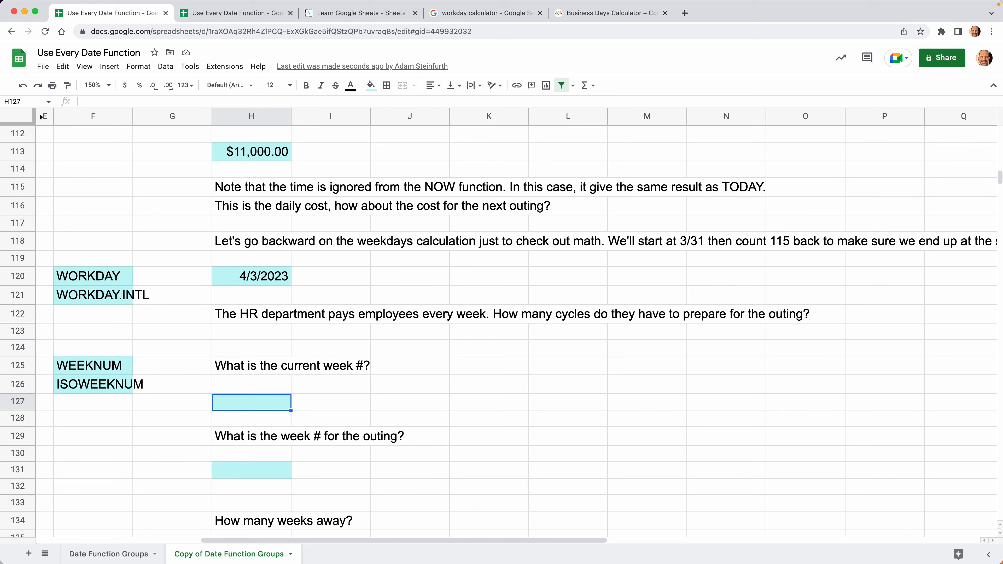
type("=WE")
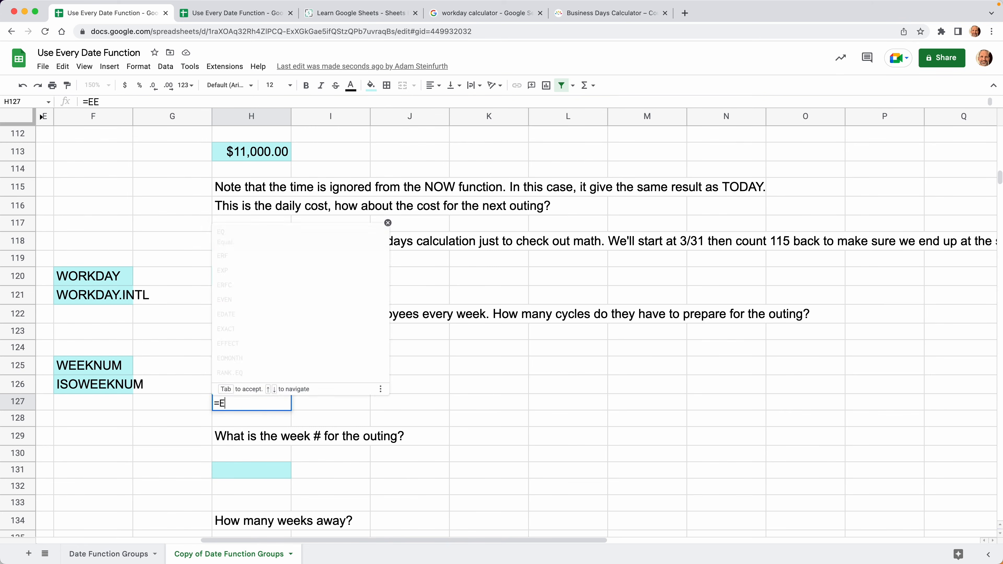
type("EKNUM(")
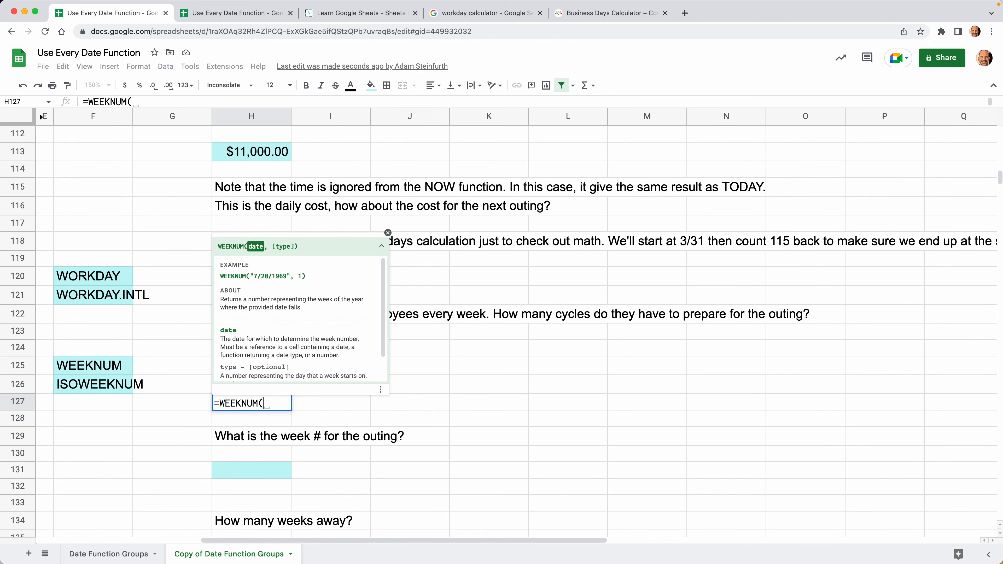
type("TODAY()")
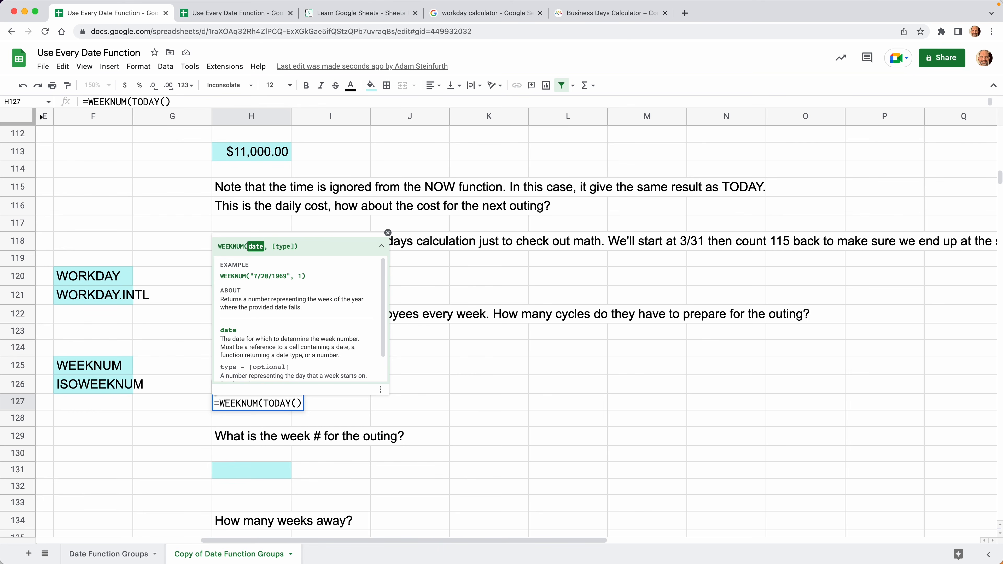
key("Return")
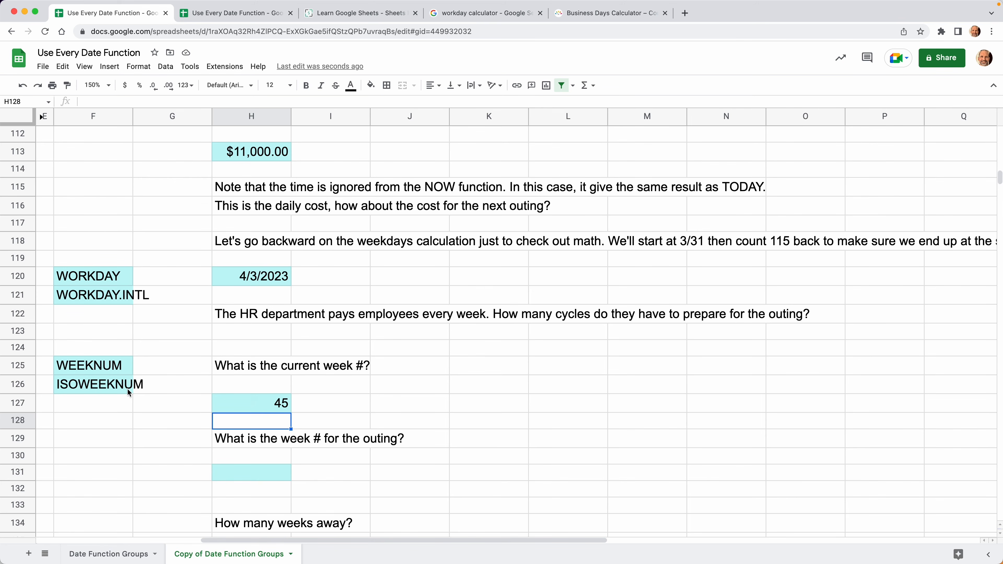
left_click(118, 391)
left_click(227, 408)
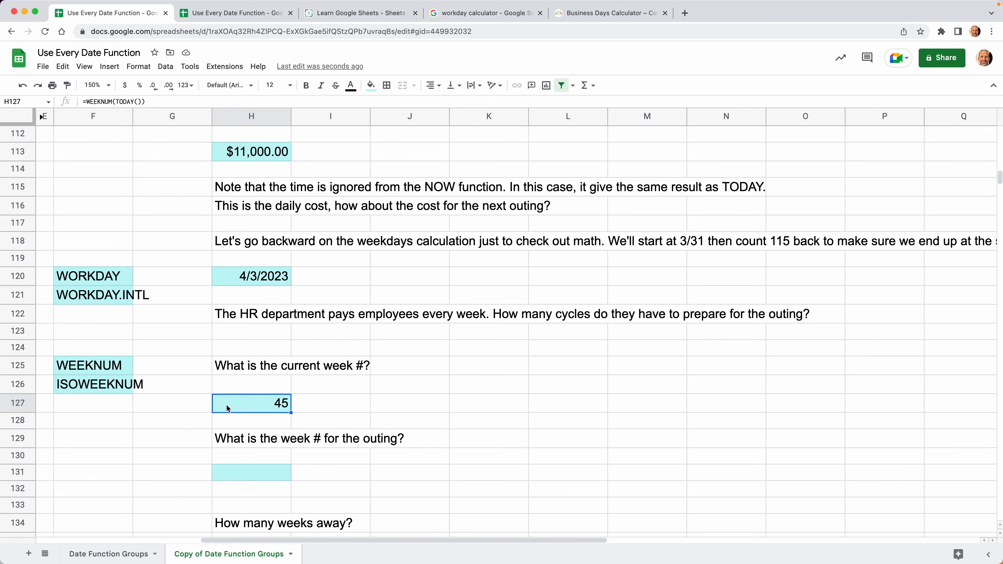
- Calculate the outing's week number in H131 with =WEEKNUM(H94), referencing the EOMONTH date
scroll(228, 409, "down", 3)
scroll(228, 408, "down", 2)
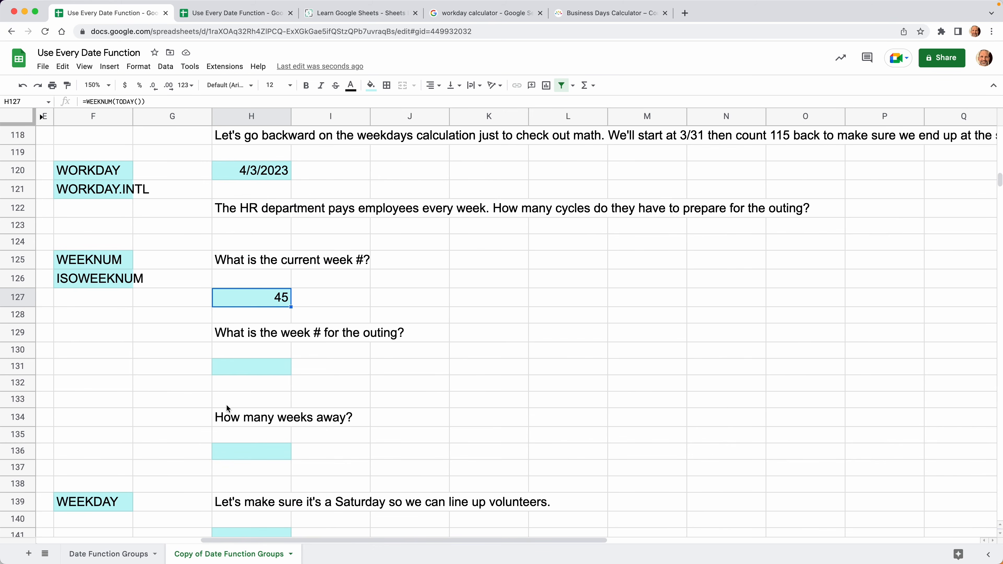
scroll(227, 408, "down", 1)
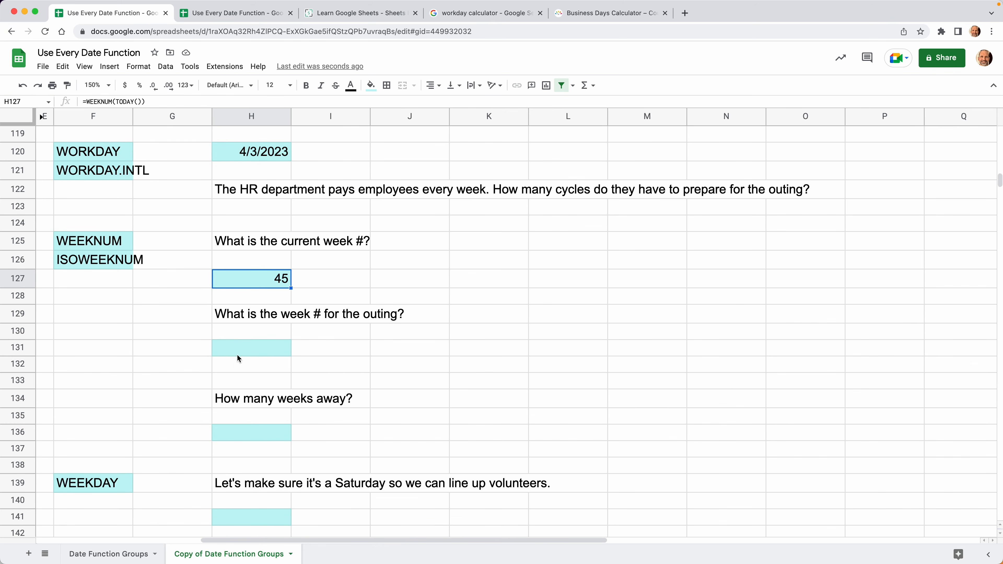
left_click(253, 350)
type("=")
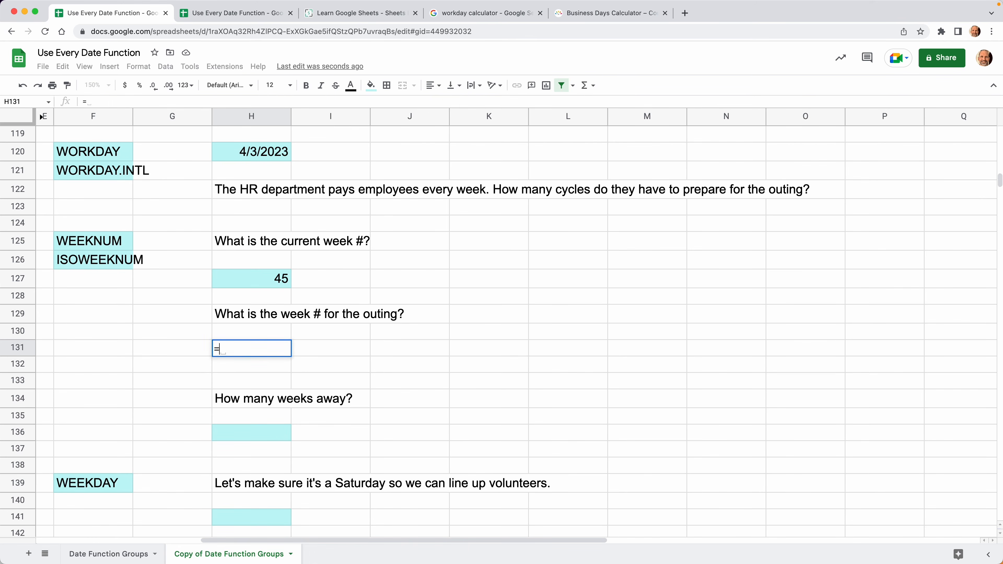
type("WEEKNUM(")
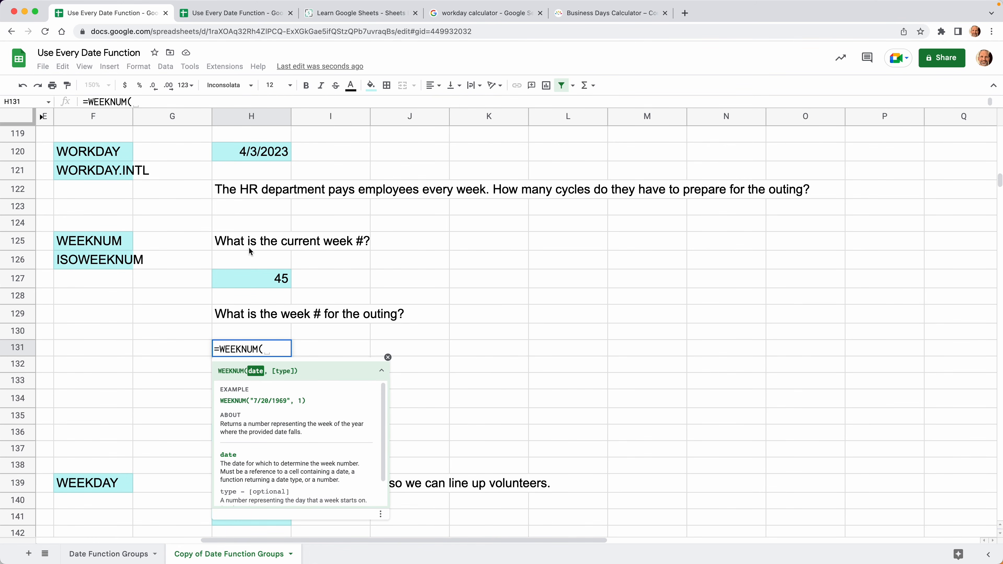
scroll(249, 247, "up", 6)
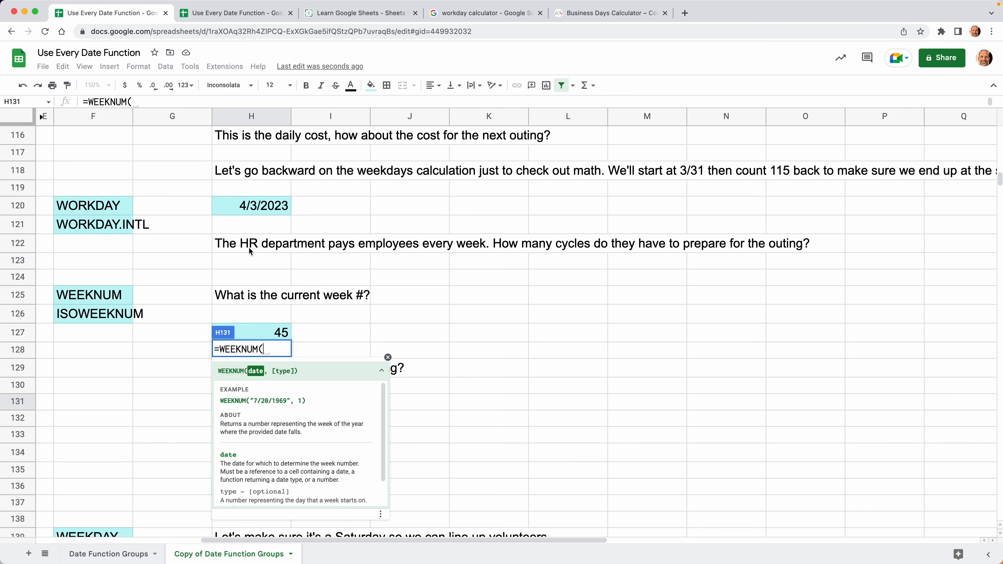
scroll(249, 247, "left", 3)
scroll(248, 247, "up", 4)
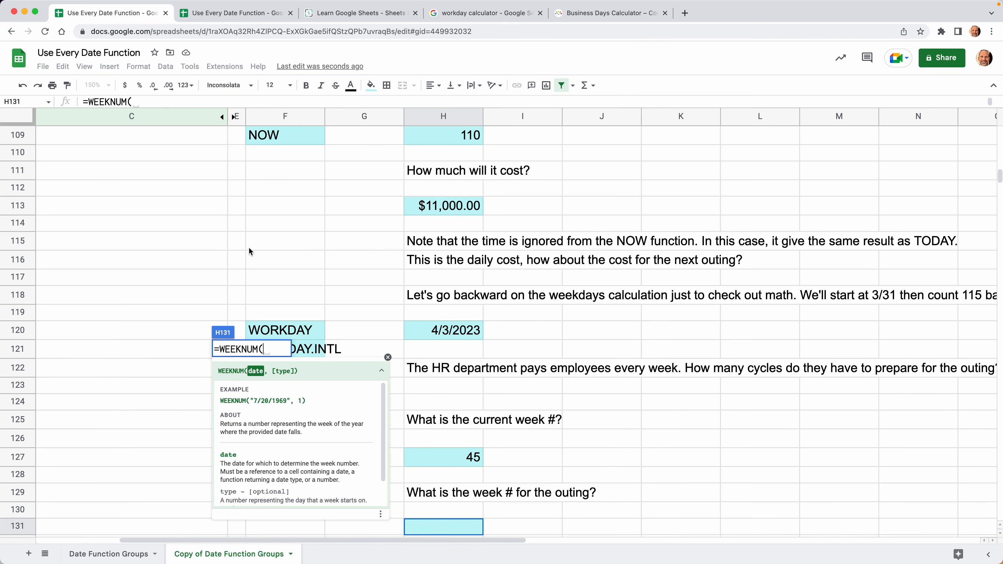
scroll(248, 247, "up", 6)
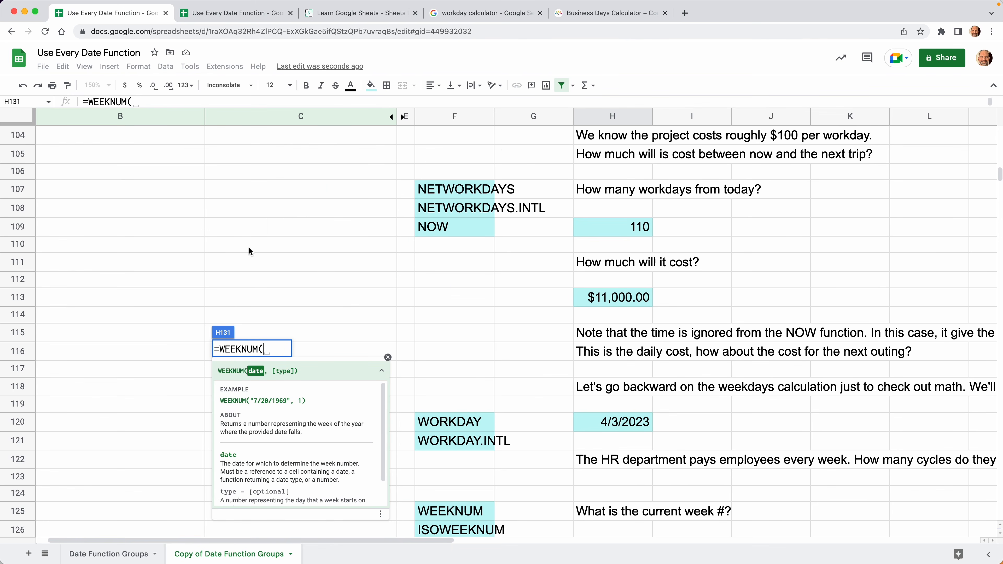
scroll(249, 247, "up", 12)
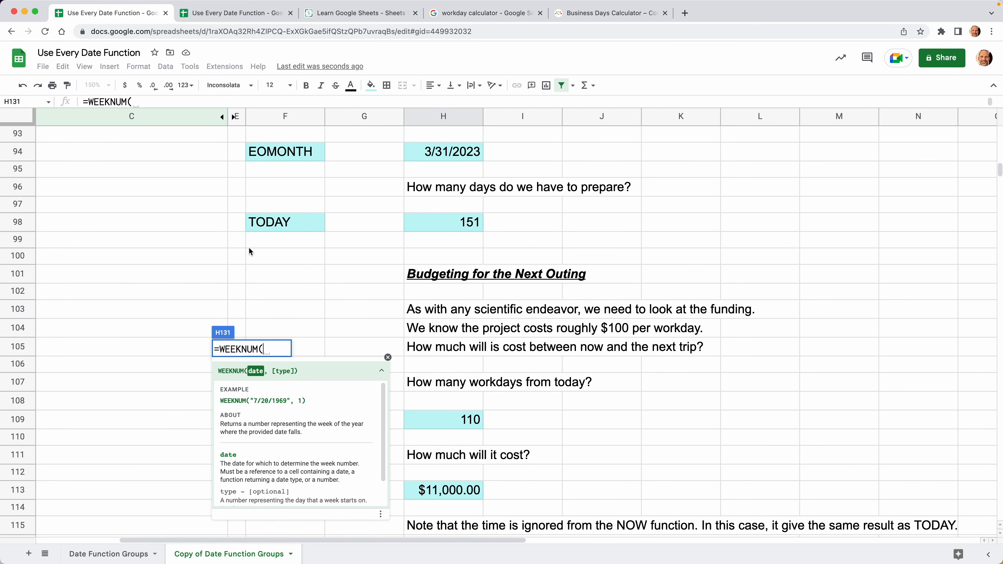
left_click(426, 186)
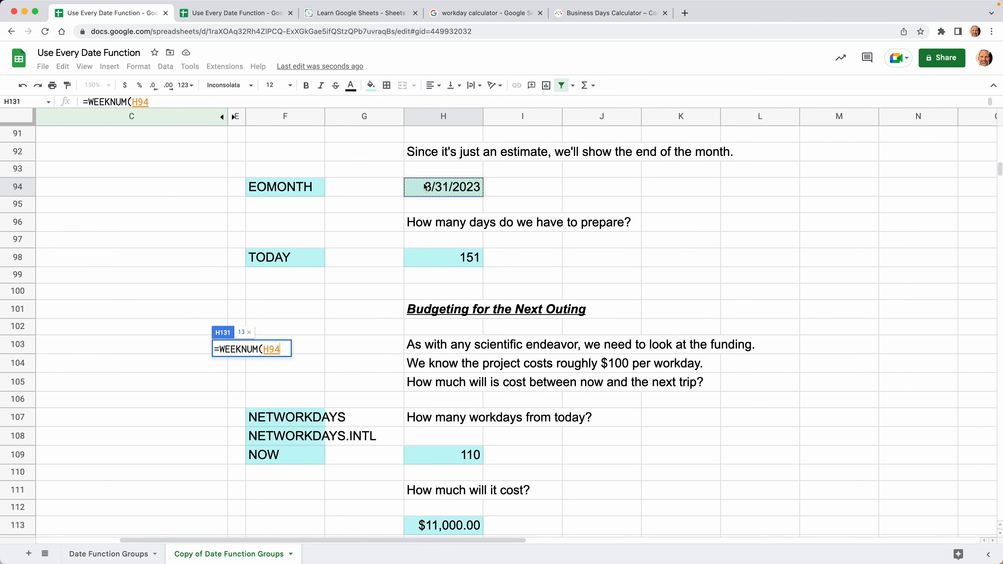
type(")")
key("Return")
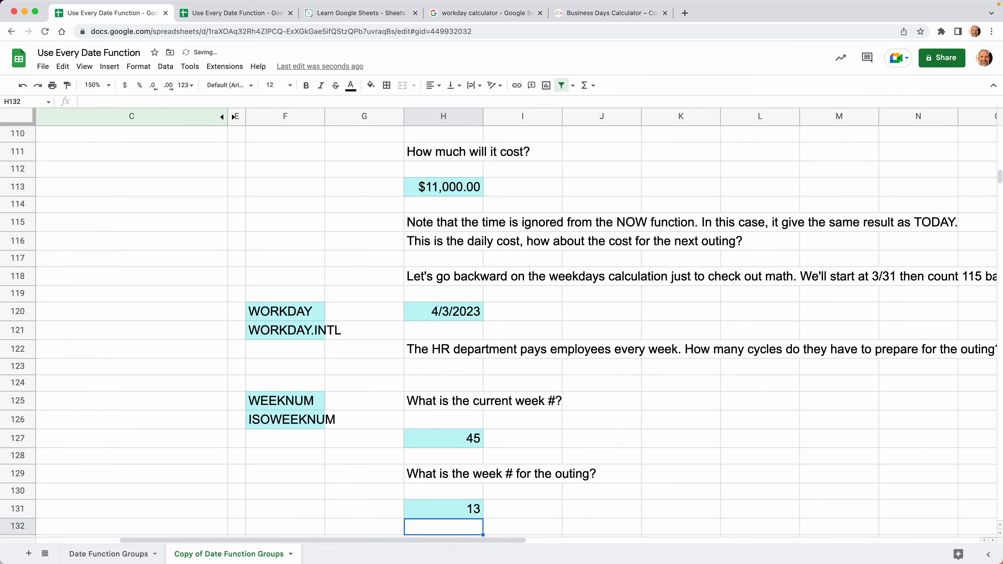
- Calculate how many weeks away the outing is in H136 with =52-H127+H131
scroll(498, 340, "down", 5)
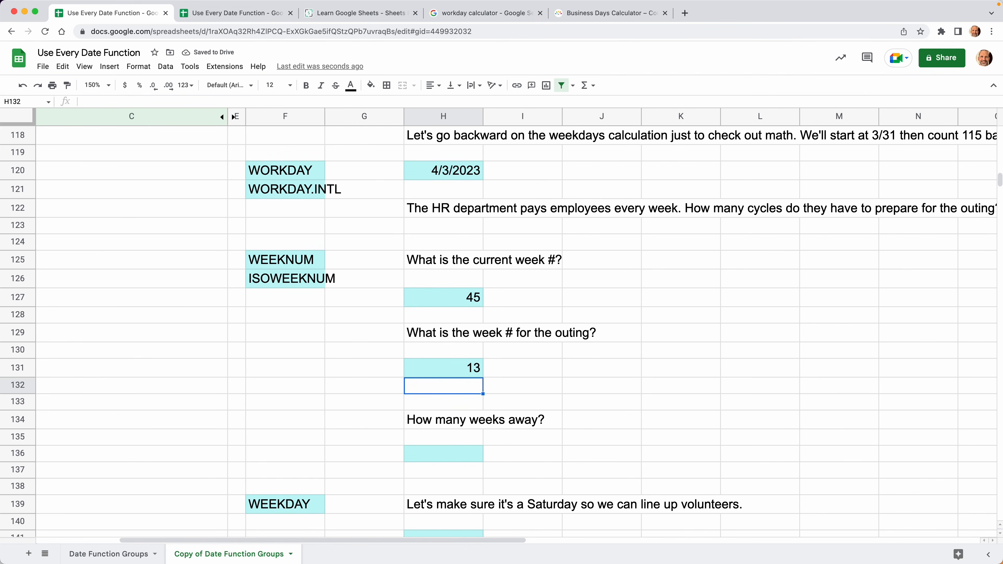
scroll(486, 314, "down", 1)
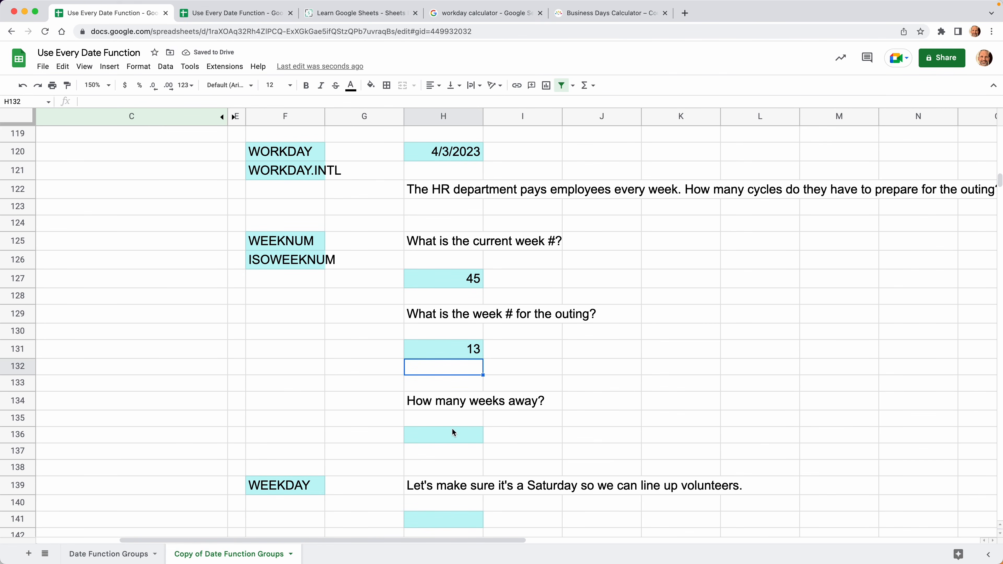
left_click(415, 434)
type("=")
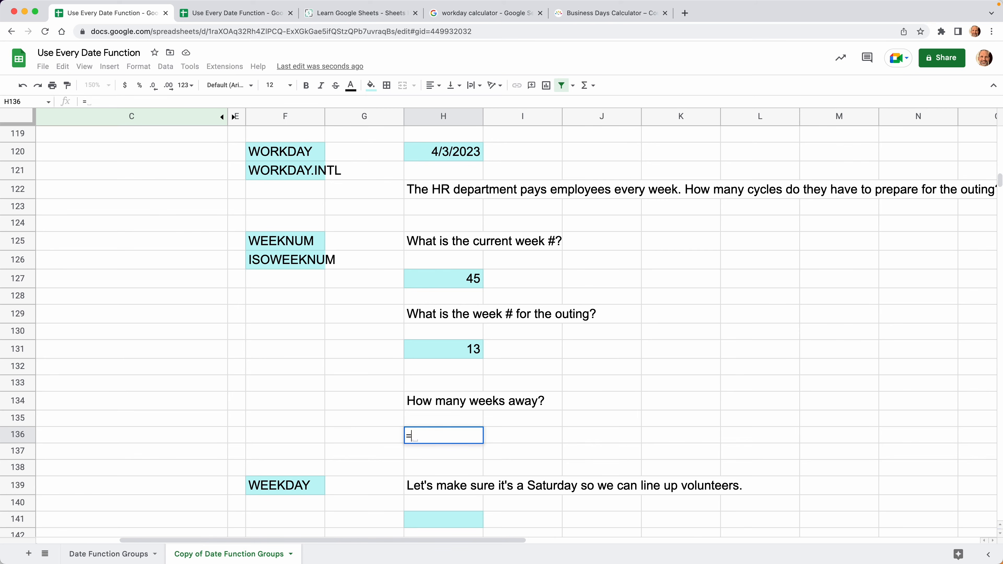
type("52-")
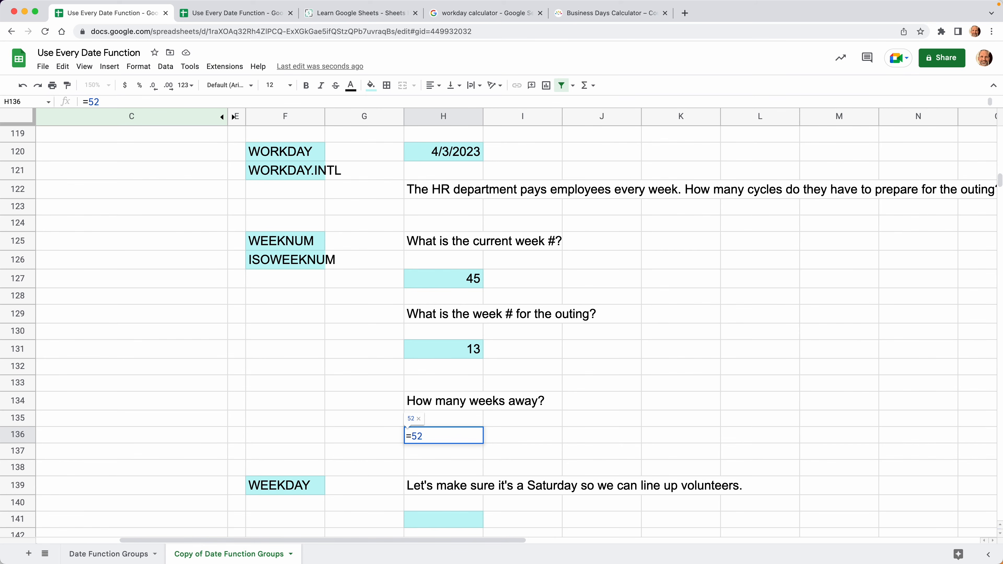
left_click(457, 280)
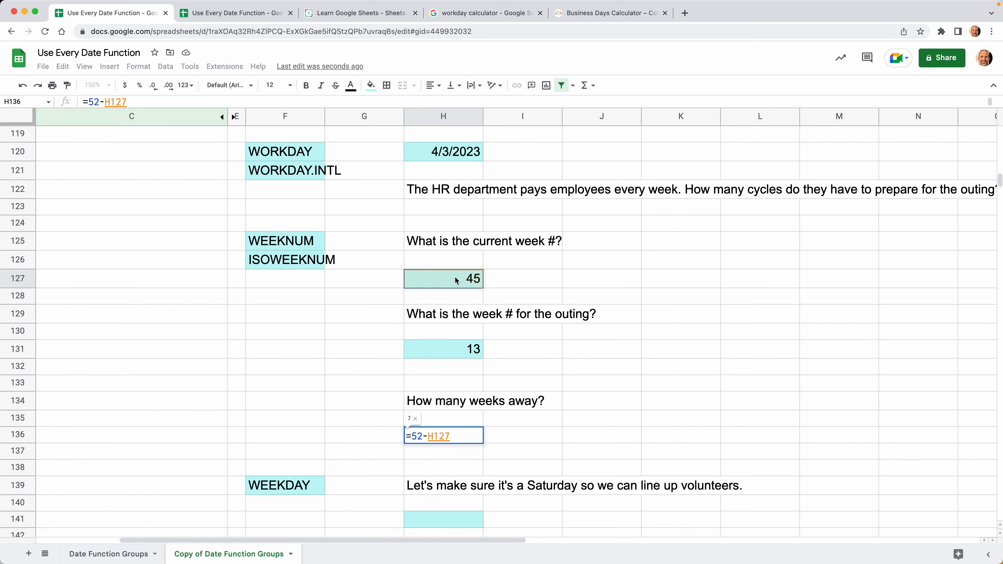
type("+")
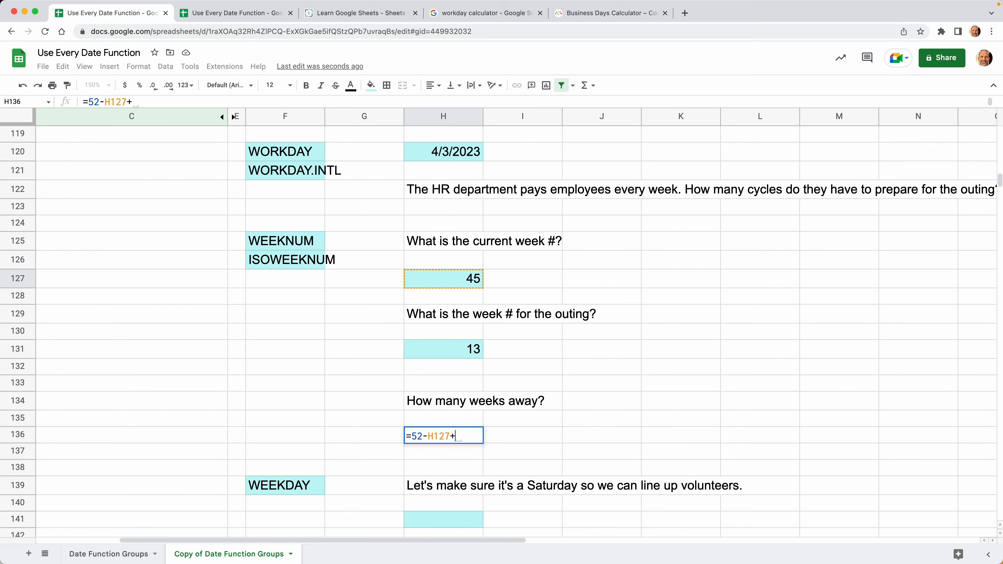
left_click(451, 352)
key("Return")
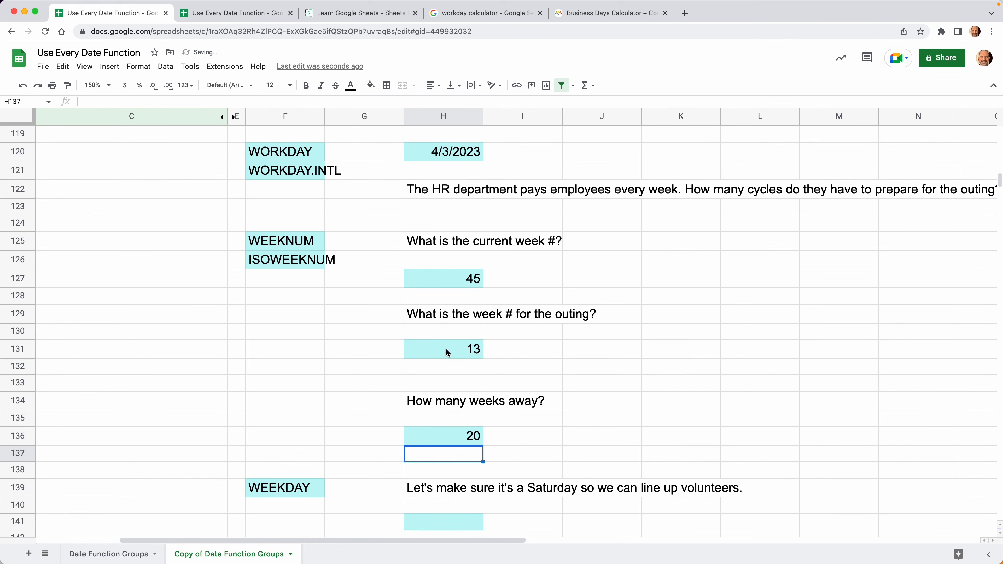
- Mark WEEKNUM and ISOWEEKNUM as done in the date function checklist, open in the second spreadsheet tab
left_click(253, 15)
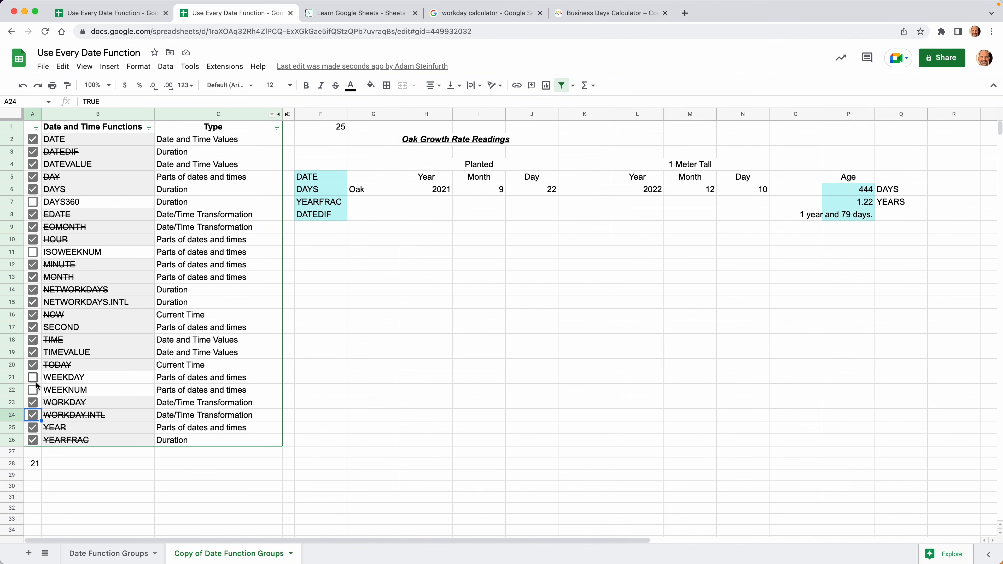
left_click(33, 390)
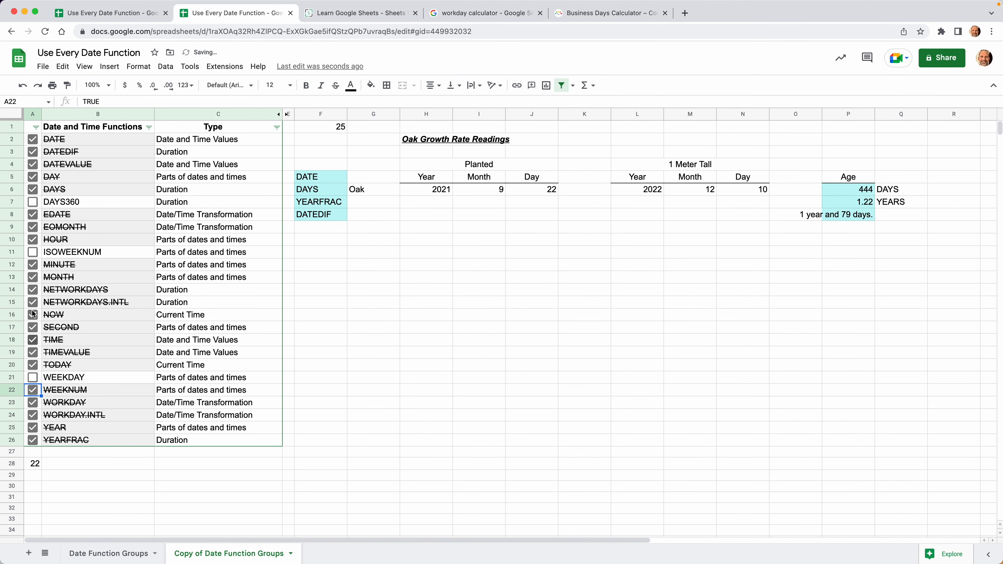
left_click(32, 252)
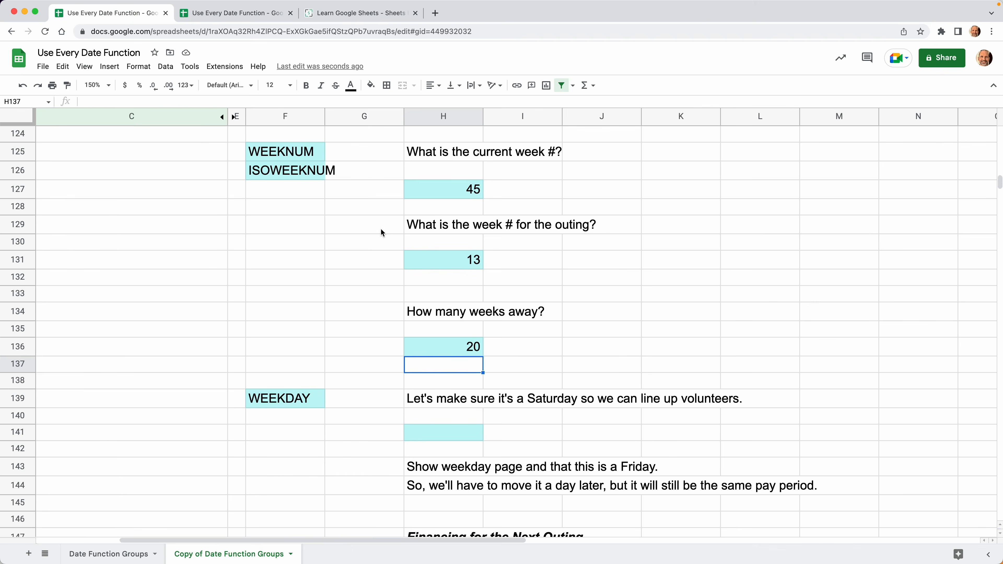
- In the worksheet's planning section, calculate the outing's day-of-week number in H141 with =WEEKDAY("3/31/2022")
scroll(380, 228, "up", 5)
scroll(381, 233, "down", 1)
scroll(381, 232, "right", 4)
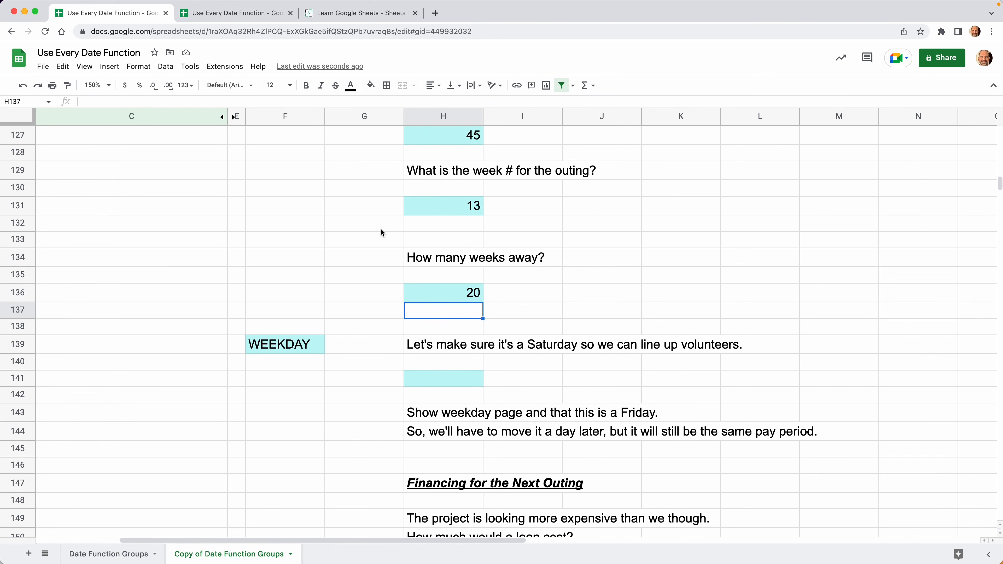
left_click(438, 385)
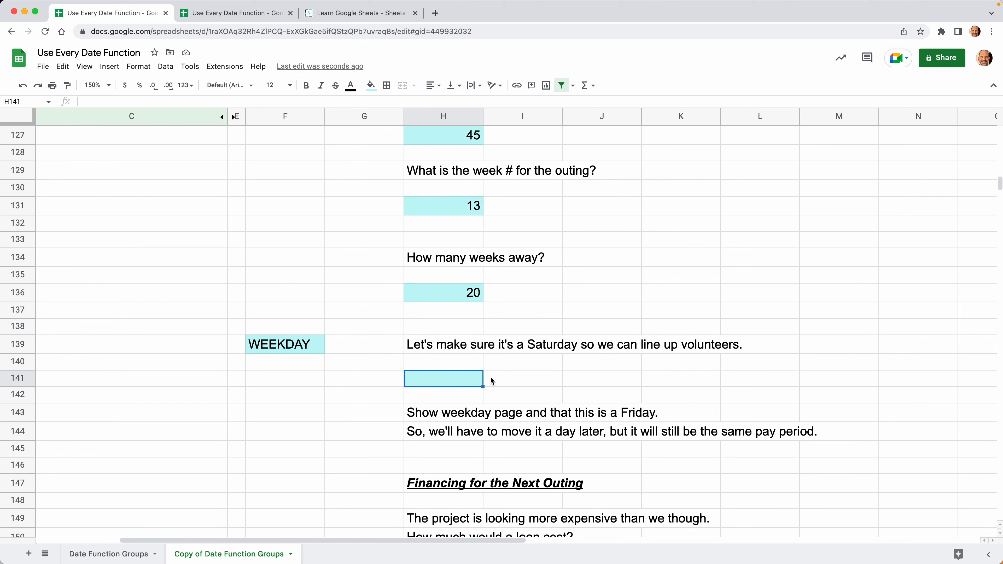
type("=")
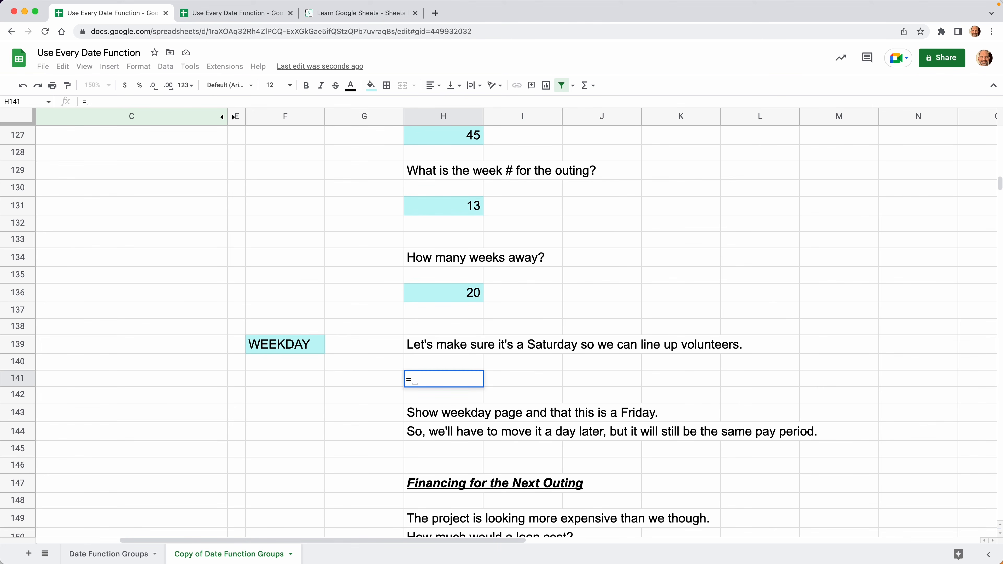
type("WEEKDAY")
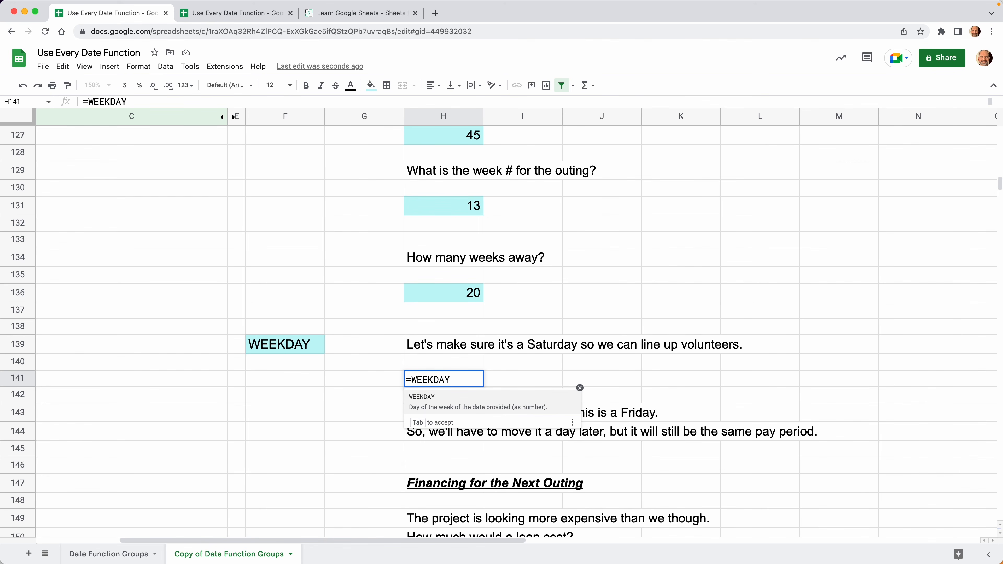
type("(")
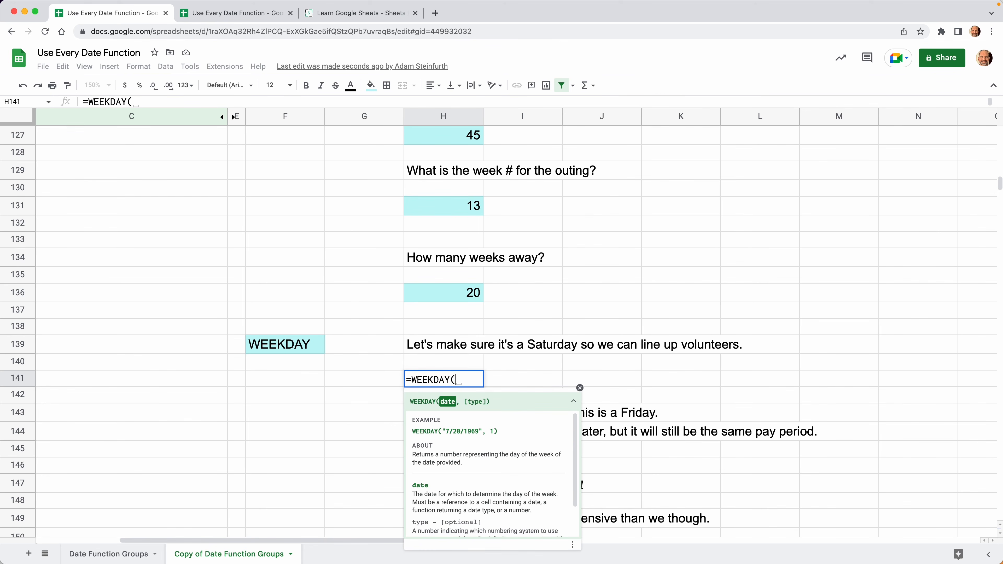
type("\"3/31/")
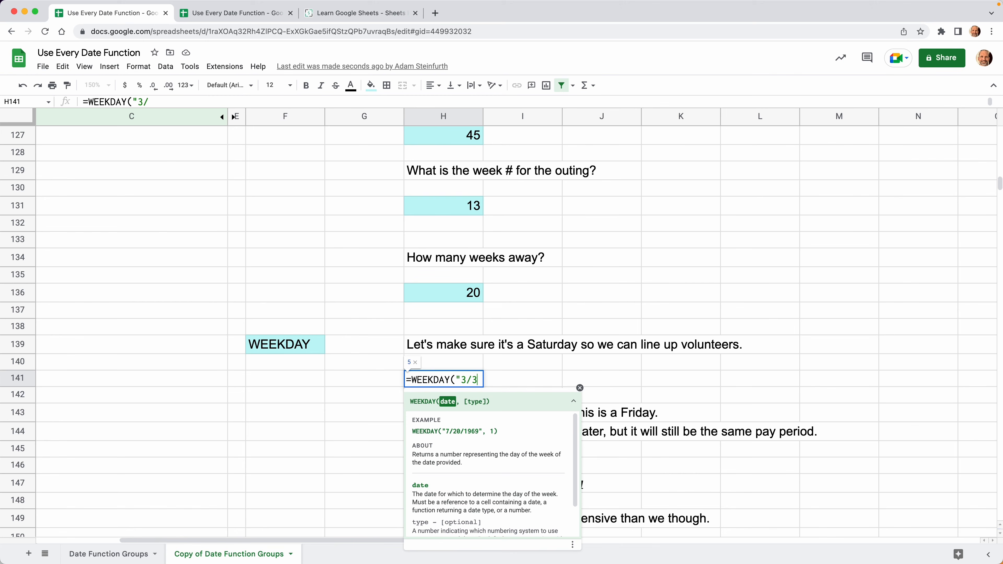
type("2022\")")
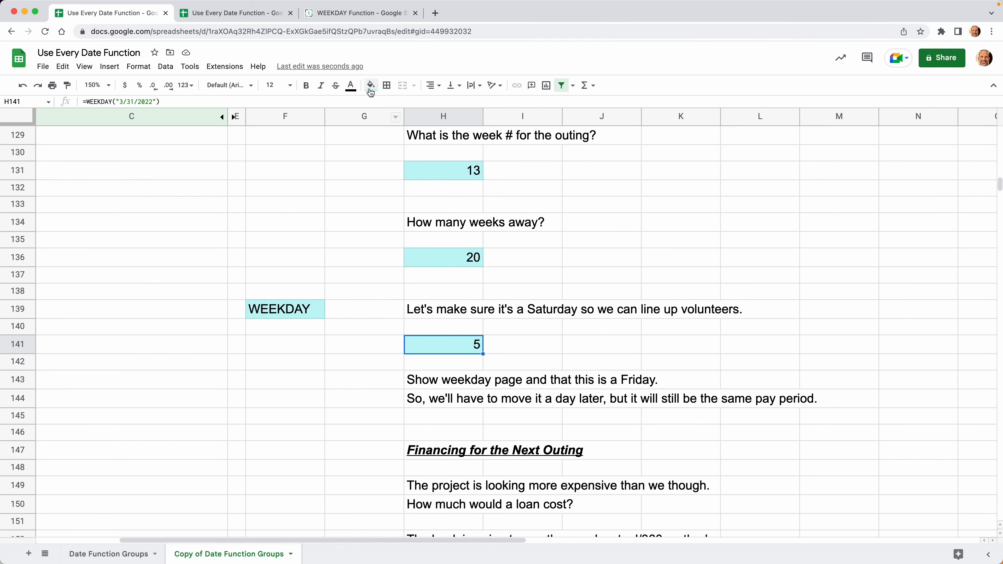
- Check the default day numbering on the open WEEKDAY help page and return to the worksheet
left_click(362, 18)
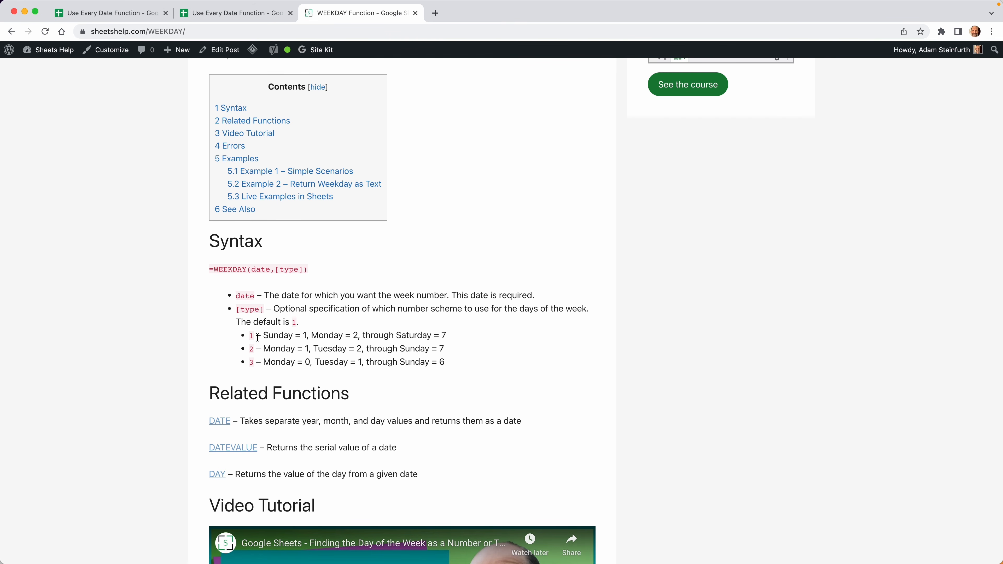
left_click_drag(264, 336, 310, 333)
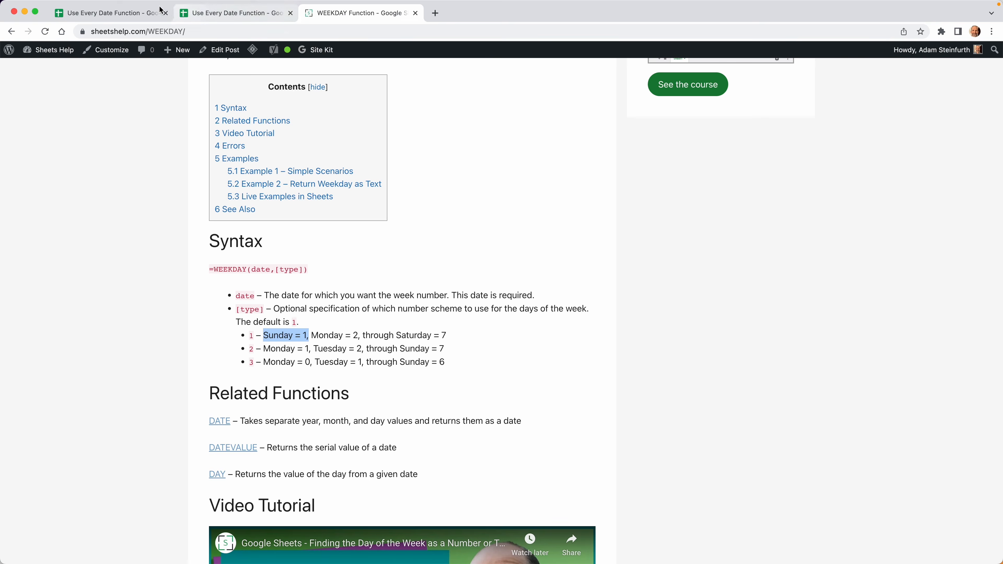
left_click(140, 14)
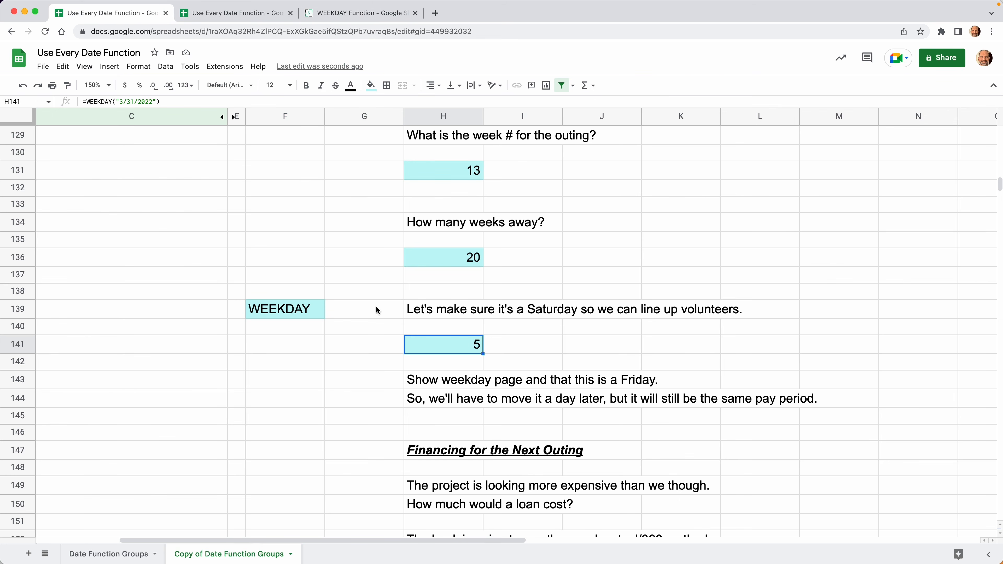
- Change the weekday named in the H143 note to Thursday
left_click(418, 381)
left_click_drag(198, 103, 212, 103)
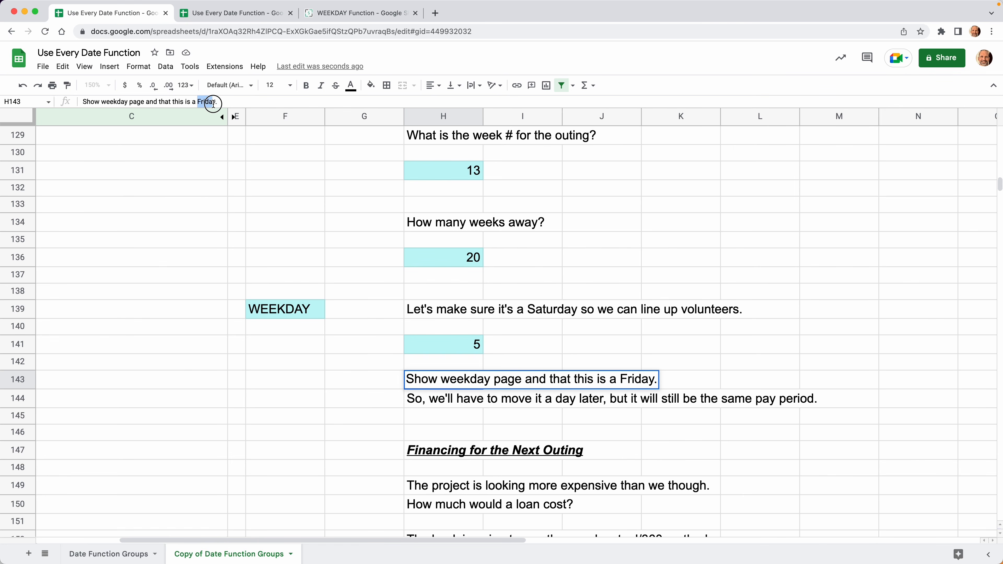
type("THURS")
key("BackSpace")
key("BackSpace")
key("BackSpace")
key("BackSpace")
type("hursday")
key("Return")
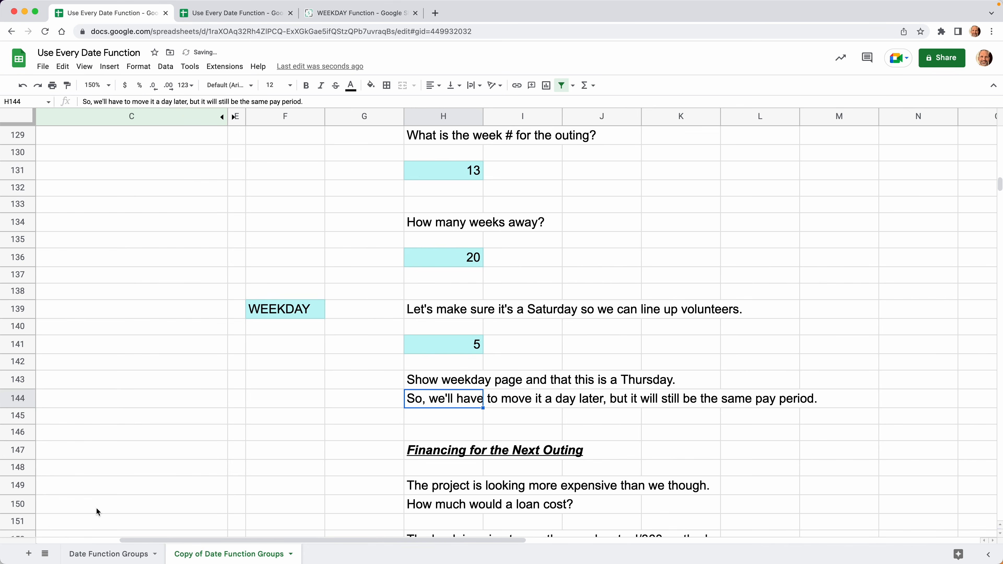
- Review the WEEKDAY help page's examples, including combining it with CHOOSE to return the weekday as text
left_click(328, 13)
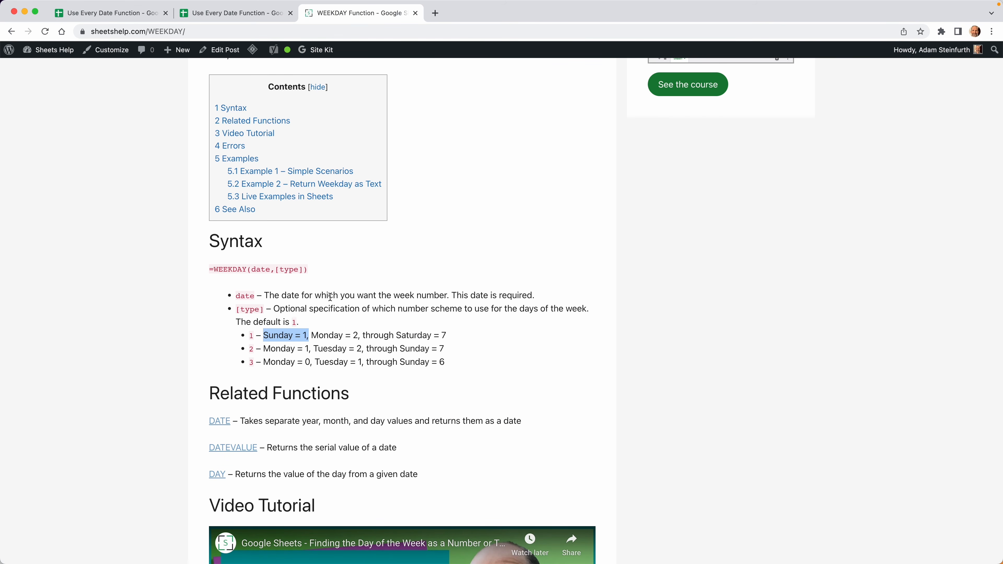
scroll(330, 296, "down", 5)
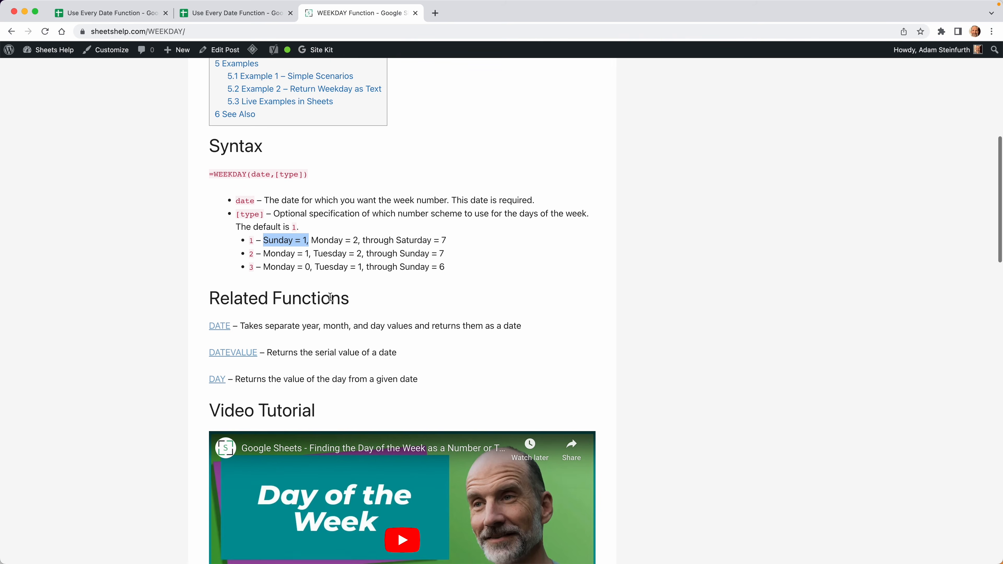
scroll(331, 301, "down", 12)
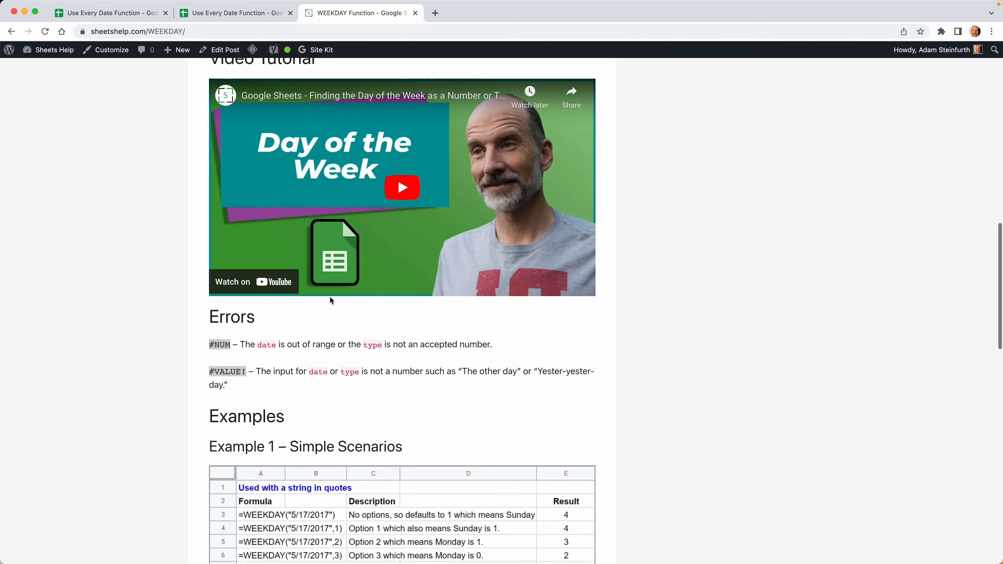
scroll(330, 300, "down", 6)
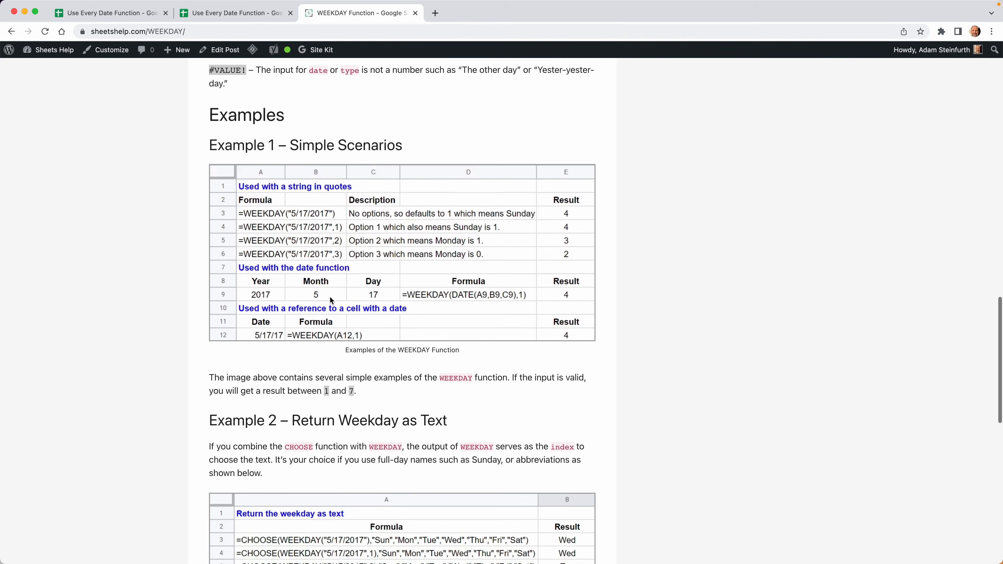
scroll(330, 299, "down", 1)
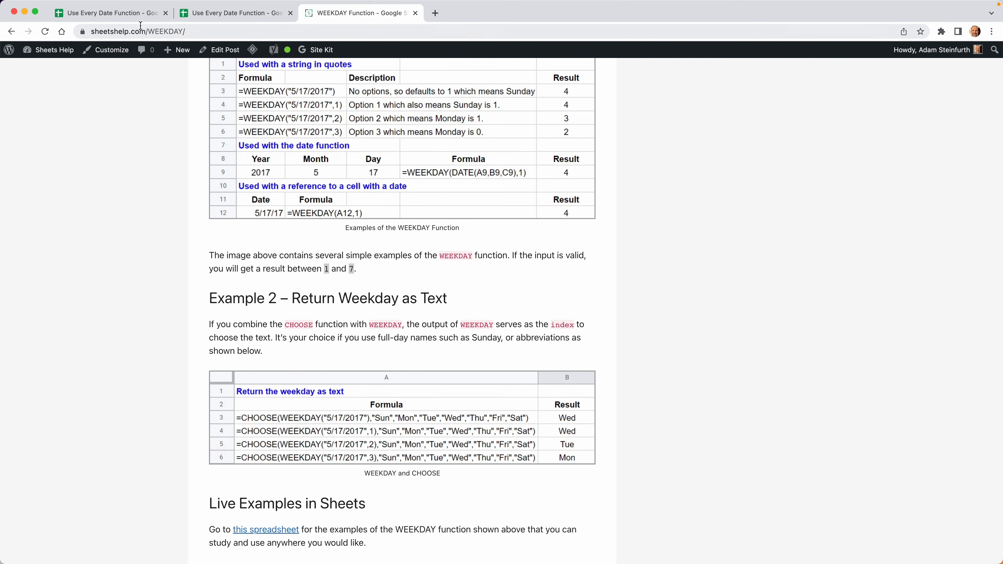
left_click(134, 15)
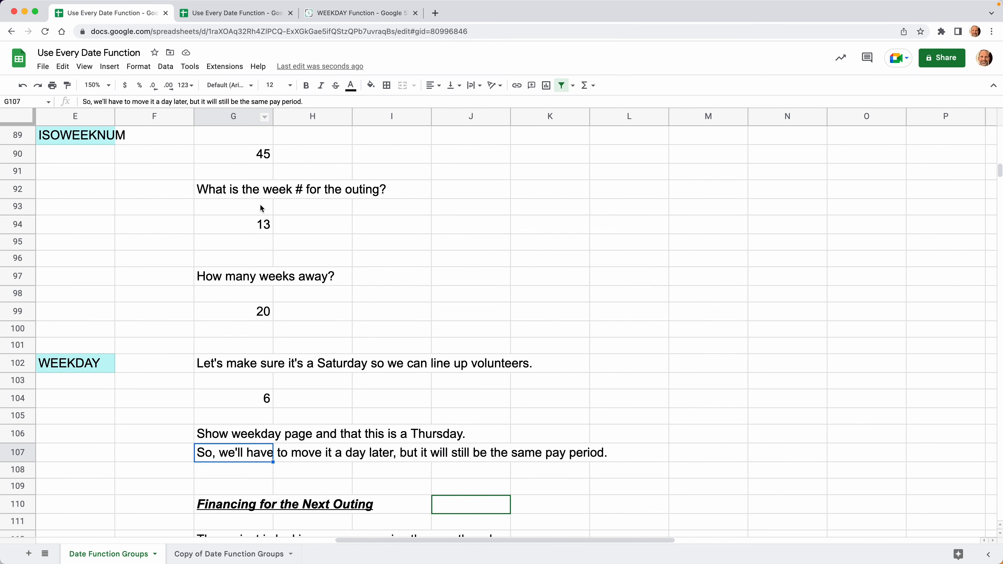
right_click(307, 279)
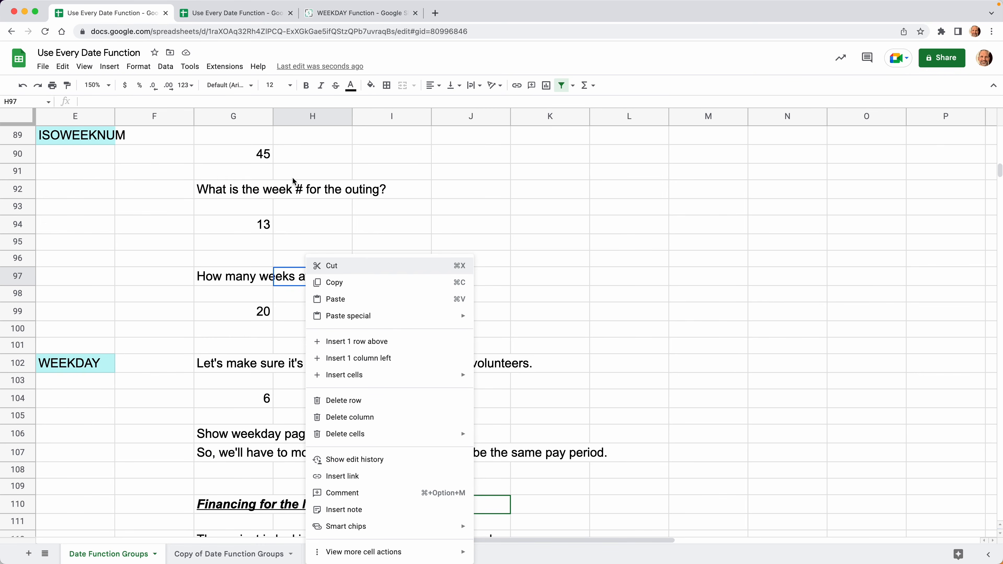
- Mark WEEKDAY and DAYS360 as done in the date function checklist, open in the second spreadsheet tab
left_click(252, 18)
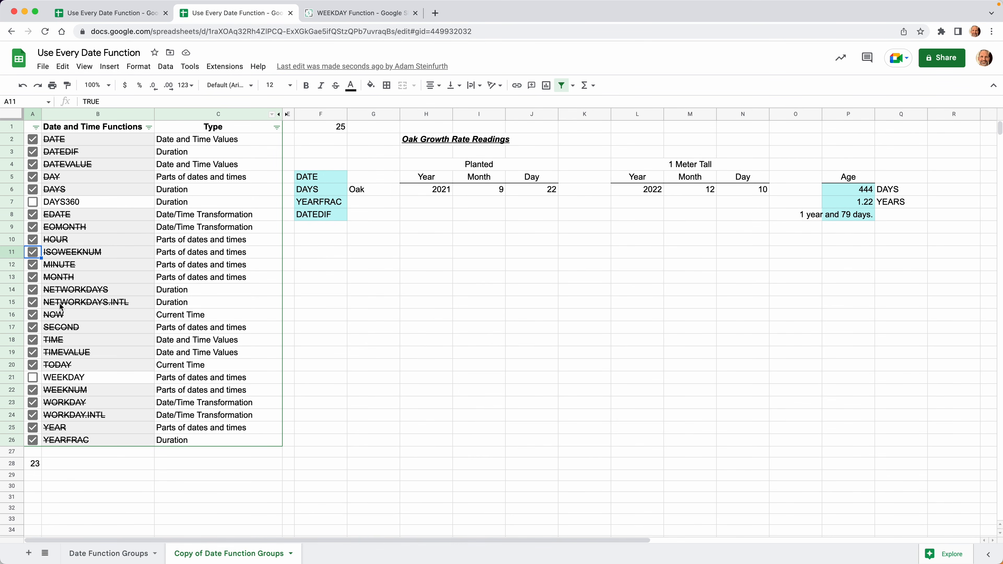
left_click(34, 377)
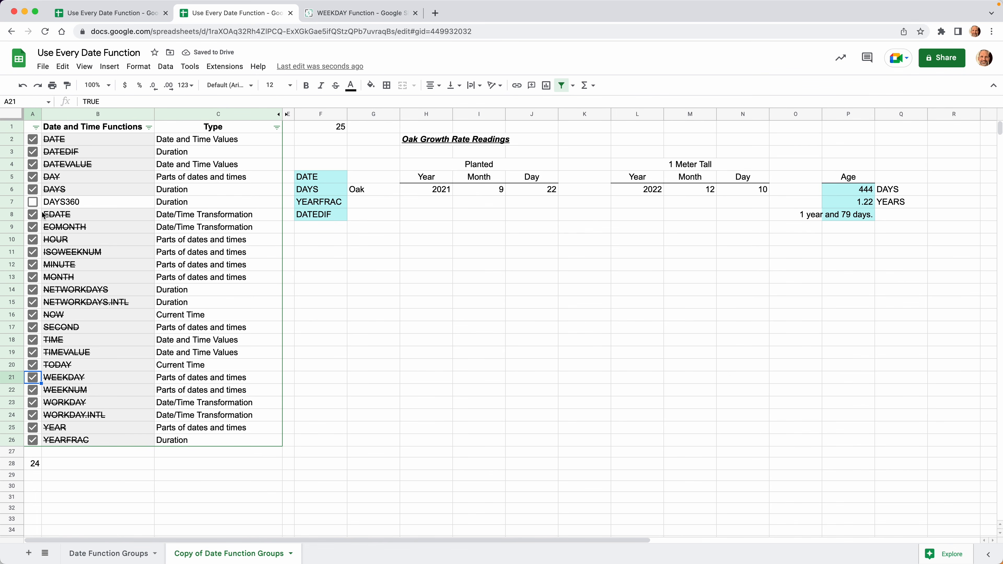
left_click(34, 203)
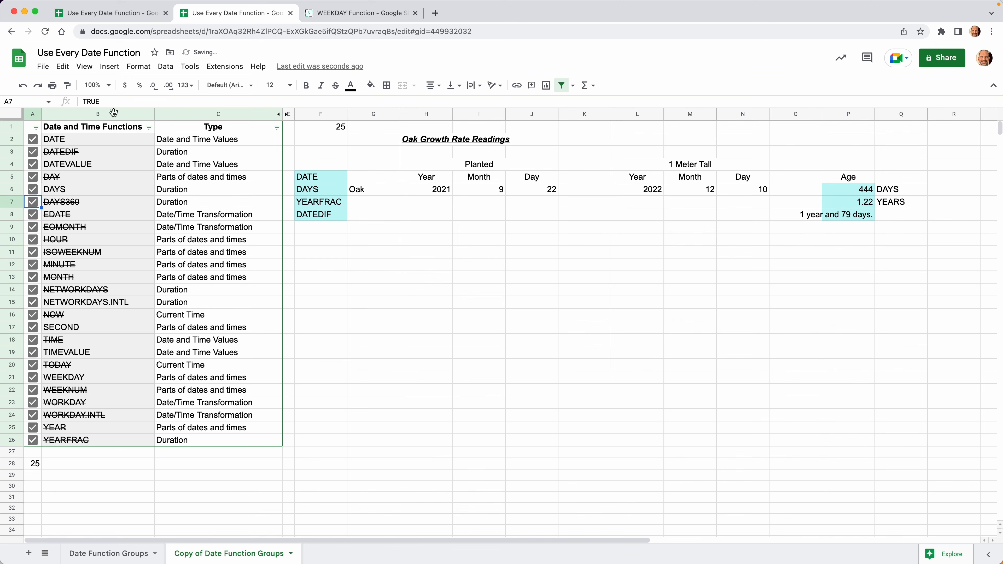
- Examine the completed loan calculation under Financing for the Next Outing in the Date Function Groups sheet
left_click(109, 12)
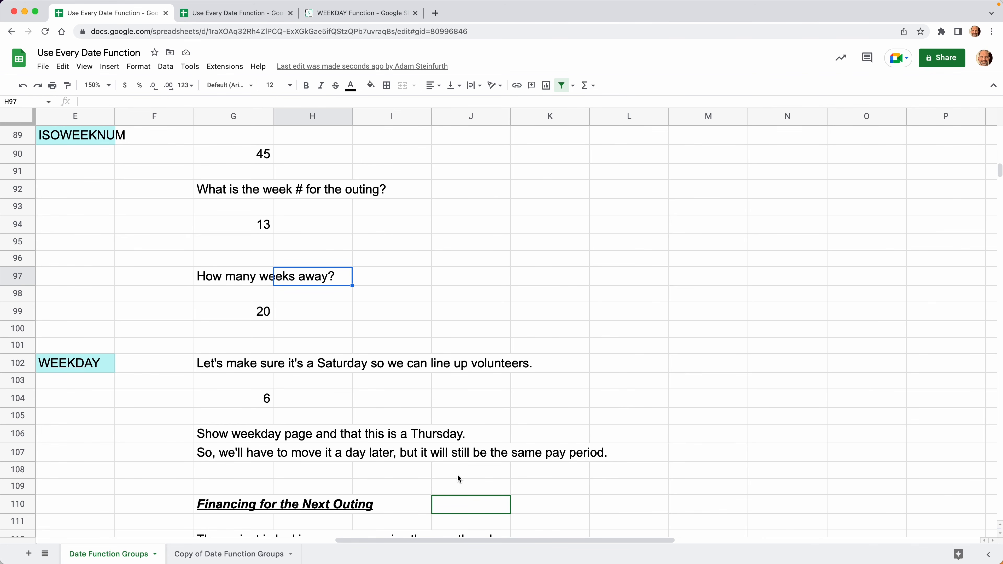
left_click(469, 507)
scroll(469, 510, "down", 3)
scroll(469, 510, "left", 5)
scroll(469, 510, "right", 7)
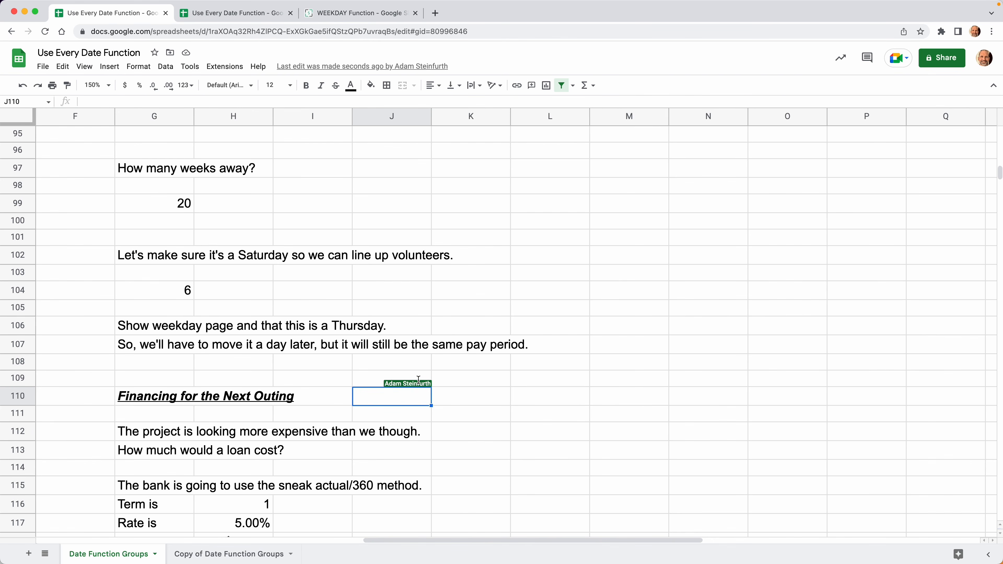
left_click(415, 377)
left_click(416, 399)
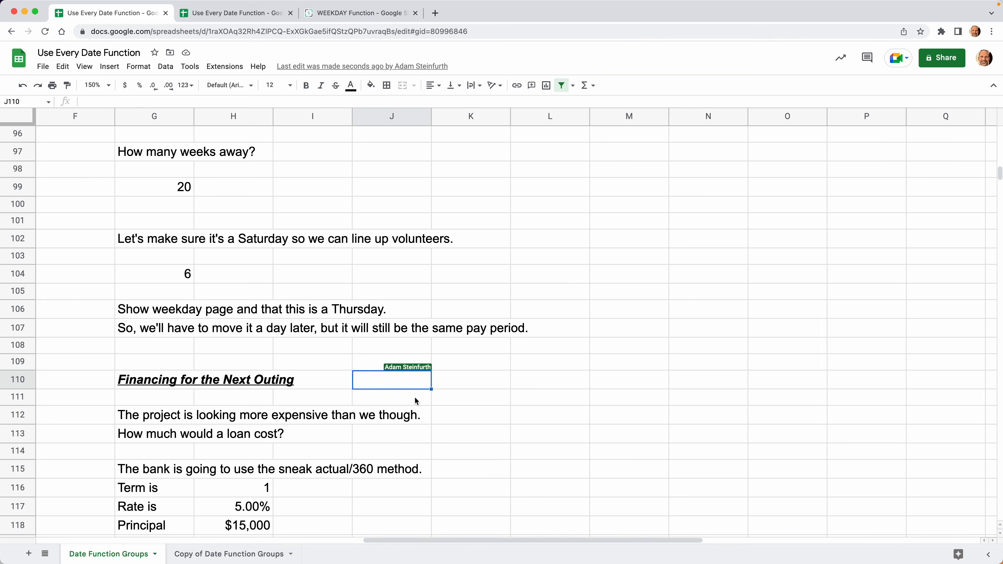
scroll(415, 396, "down", 5)
scroll(415, 397, "left", 2)
scroll(415, 396, "down", 4)
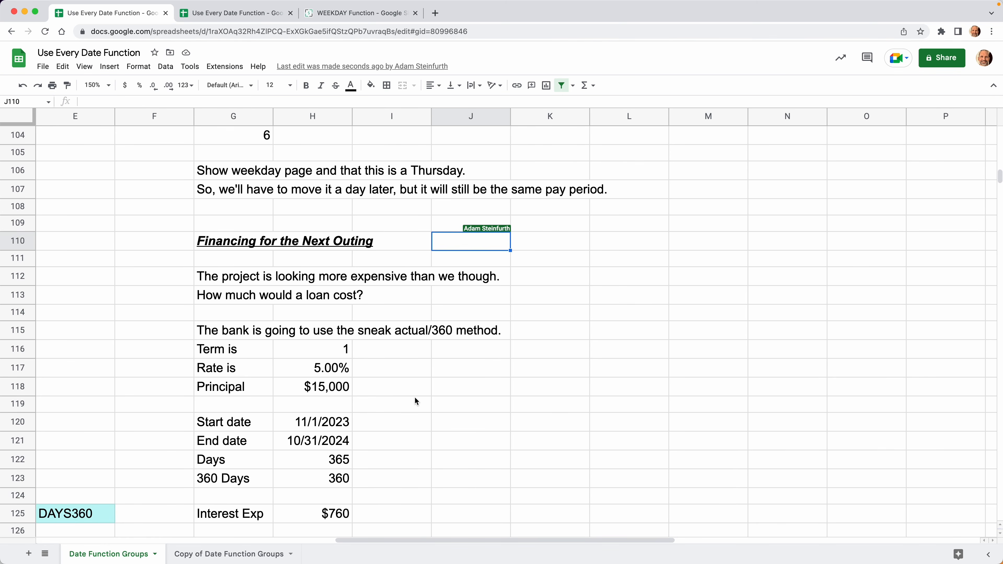
scroll(415, 401, "down", 1)
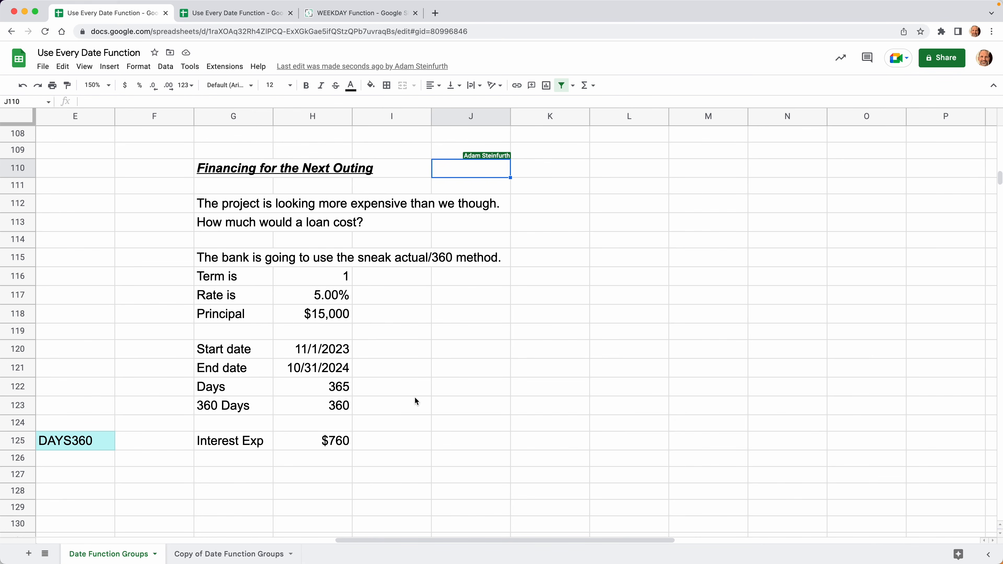
- In the Copy of Date Function Groups sheet, calculate the loan's Days in I159 as end date minus start date, =I158-I157
key("alt+Down")
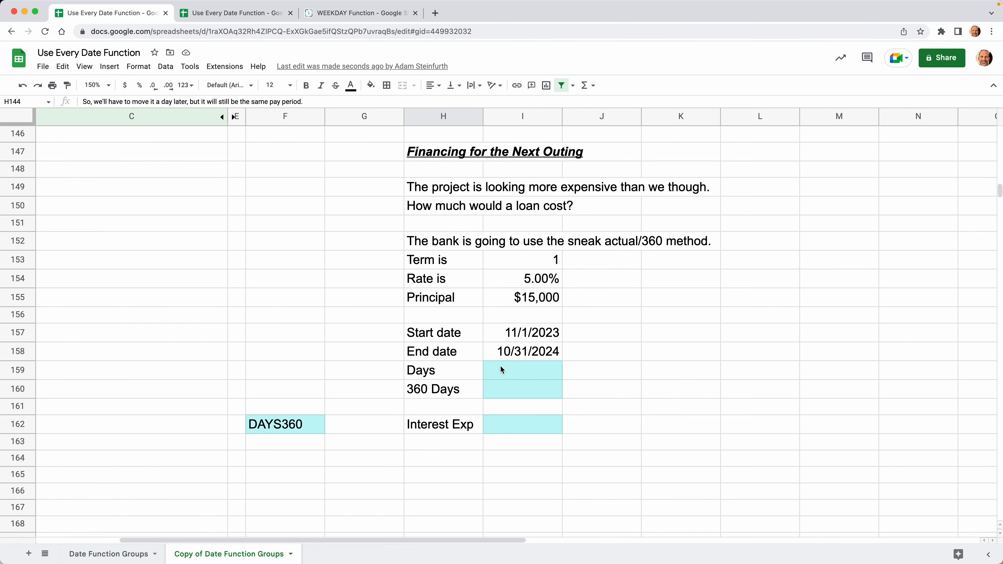
left_click(500, 370)
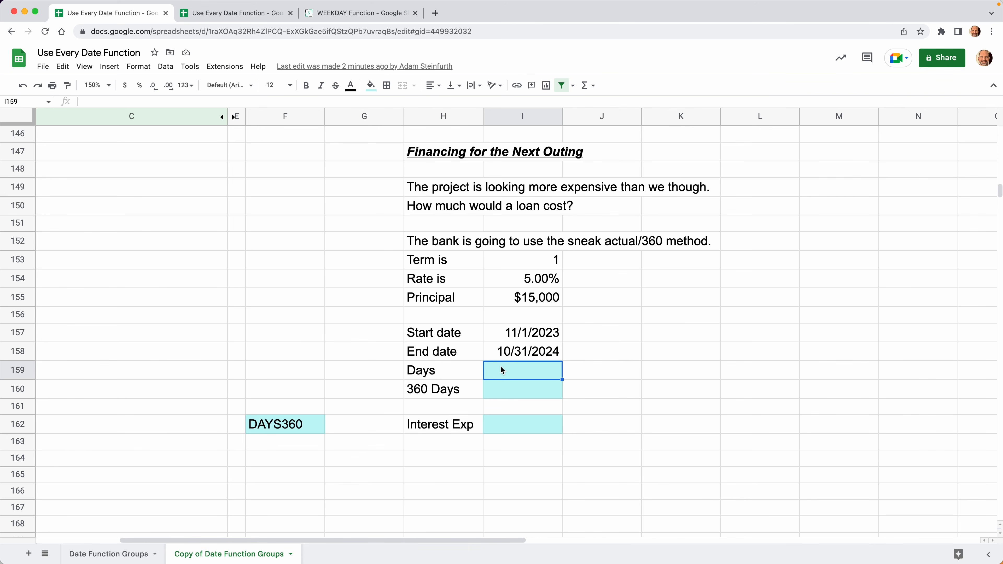
left_click(538, 333)
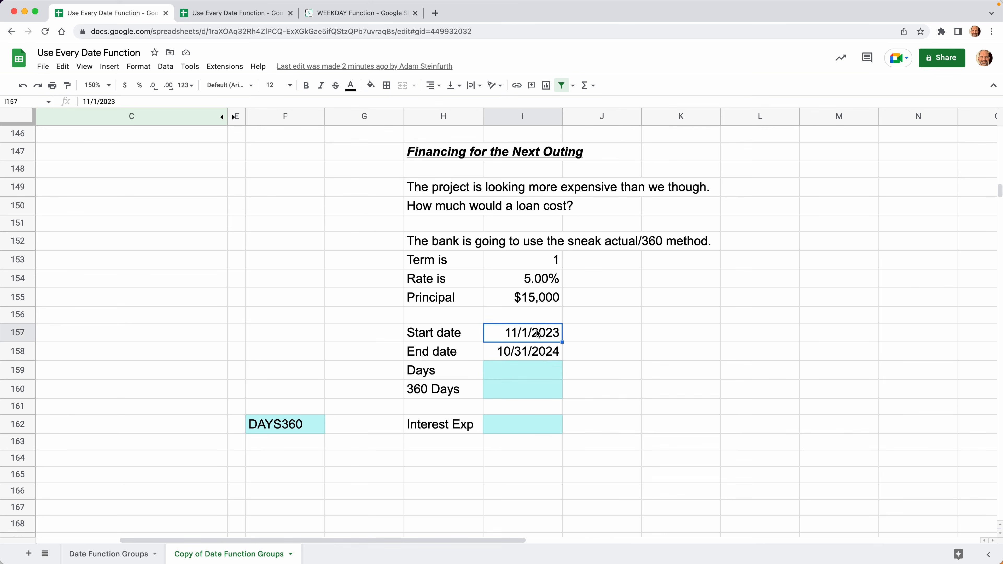
left_click(538, 357)
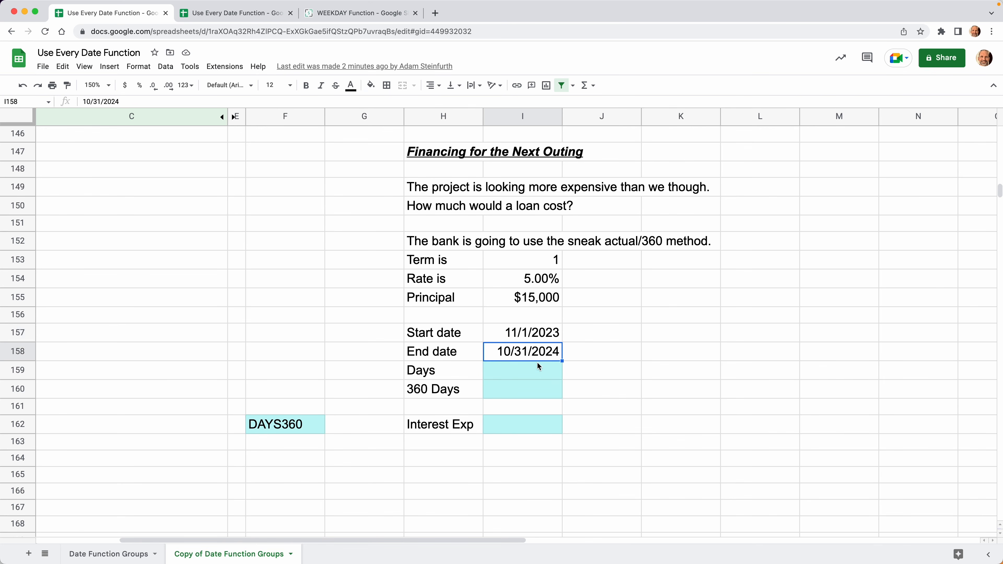
left_click(538, 371)
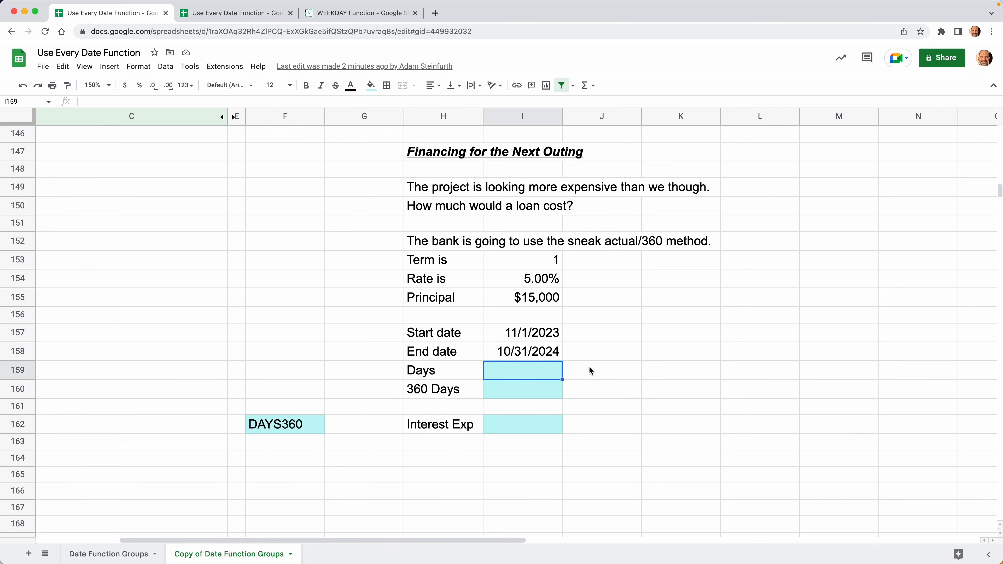
type("=")
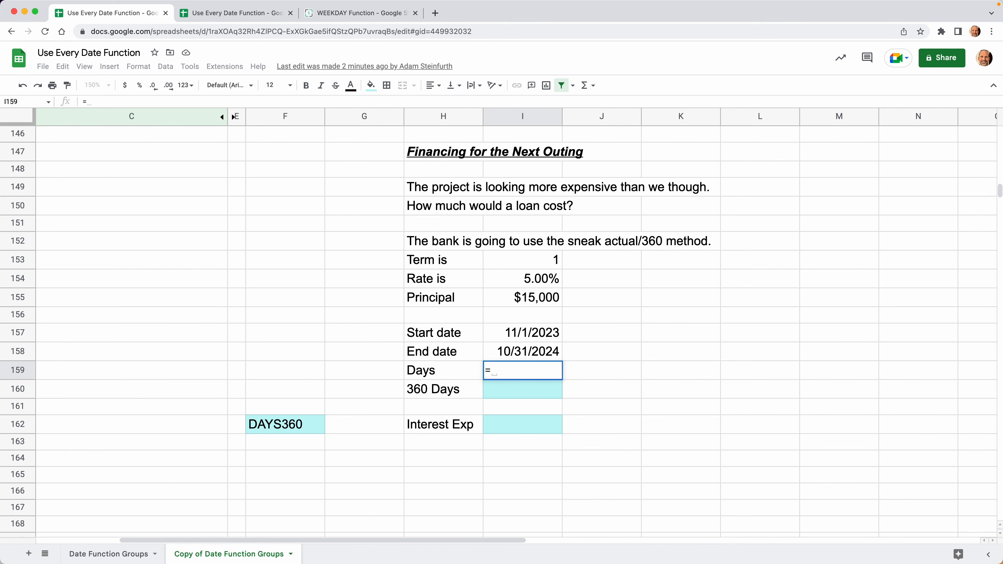
key("Up")
type("-")
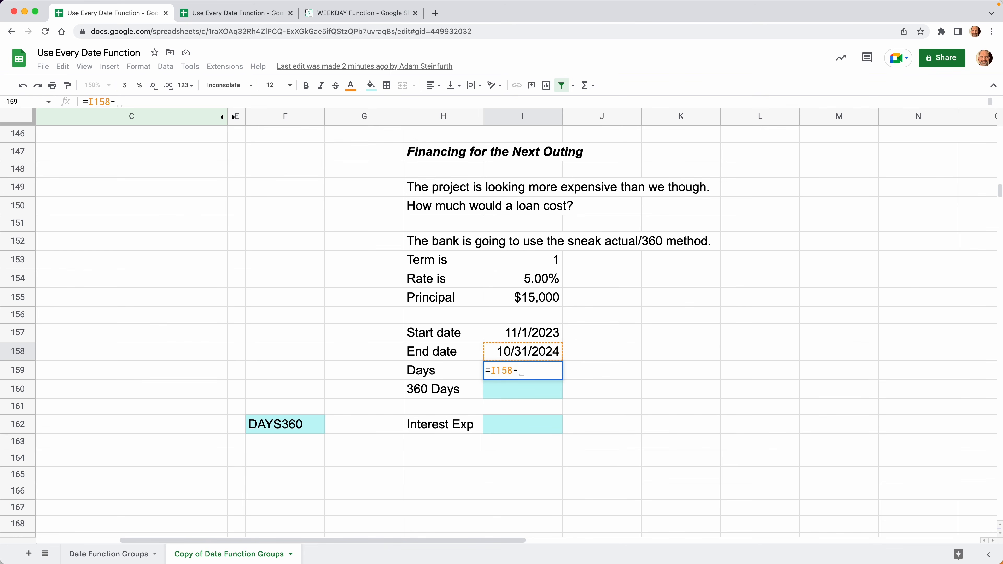
key("Up")
key("Up")
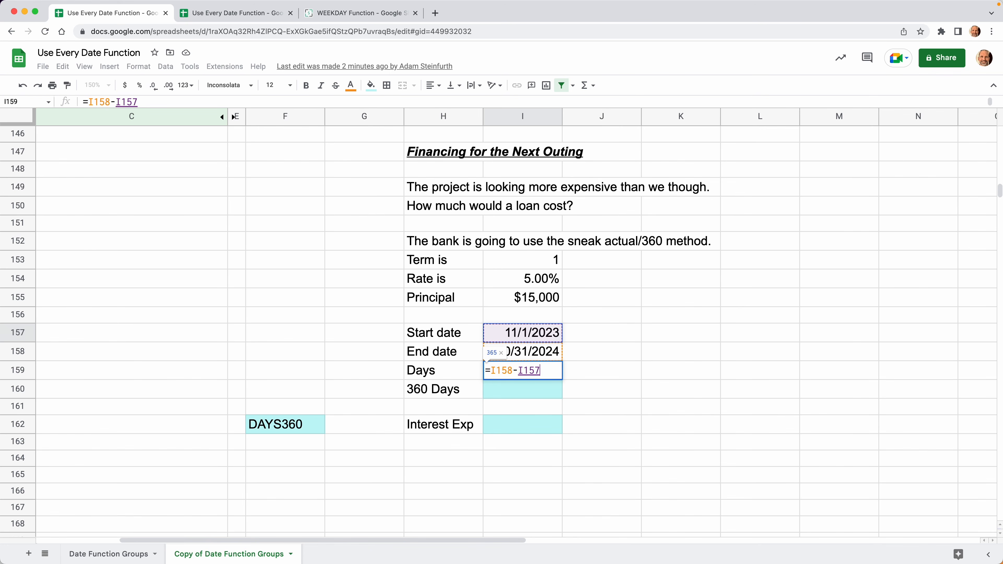
key("Return")
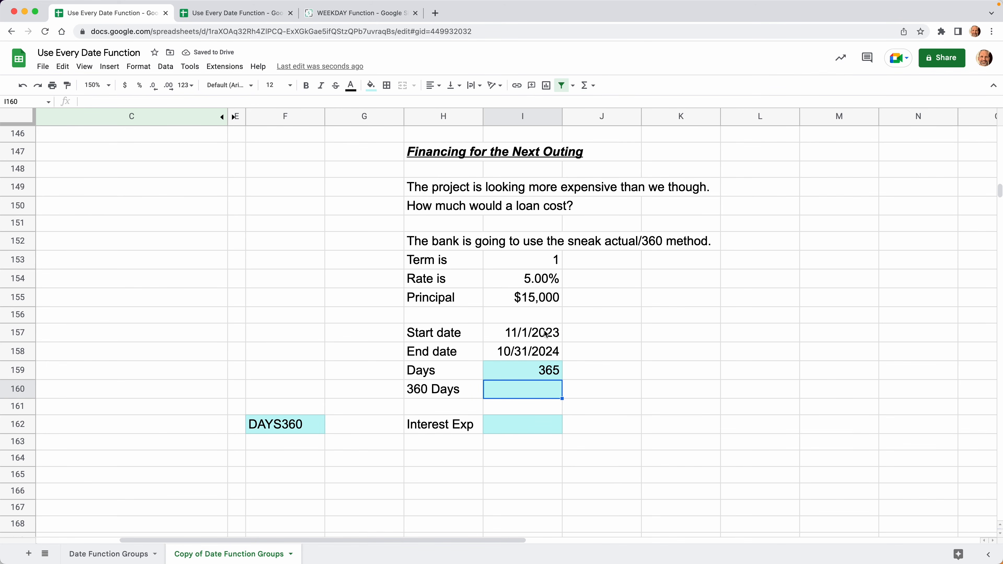
- Calculate the 360 Days value in I160 from the start and end dates with =DAYS360(I157,I158), omitting the method argument
type("=DA")
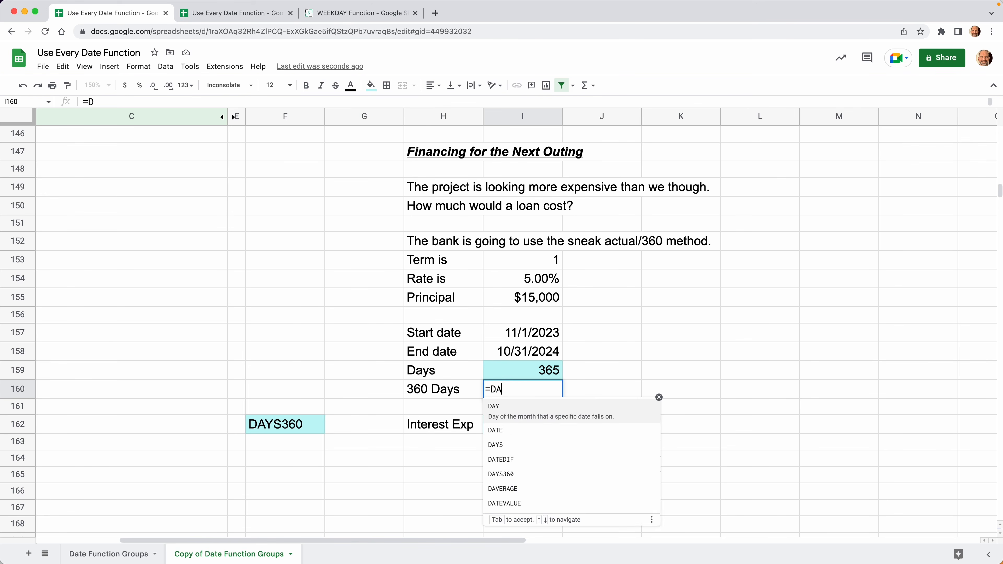
type("YS360")
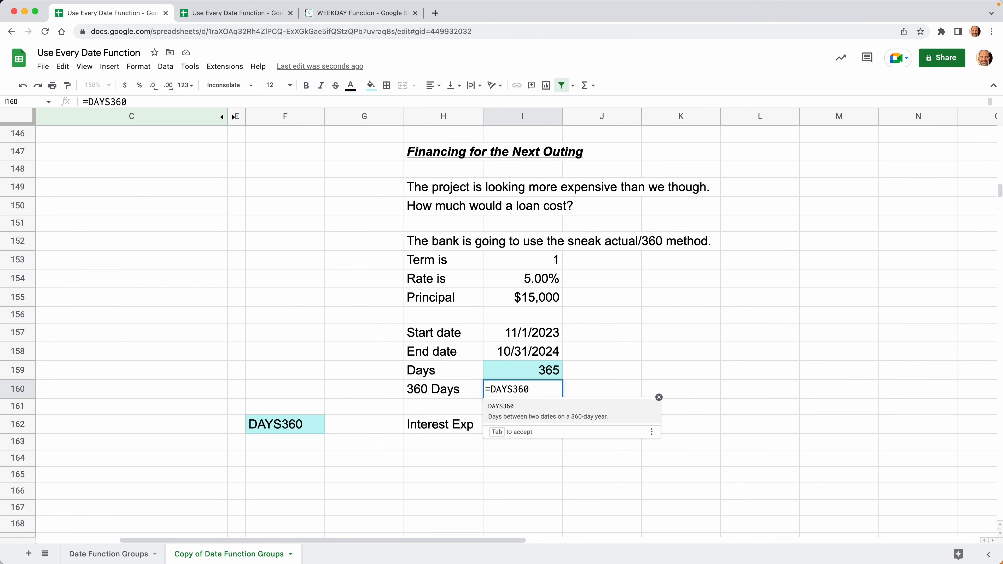
type("(")
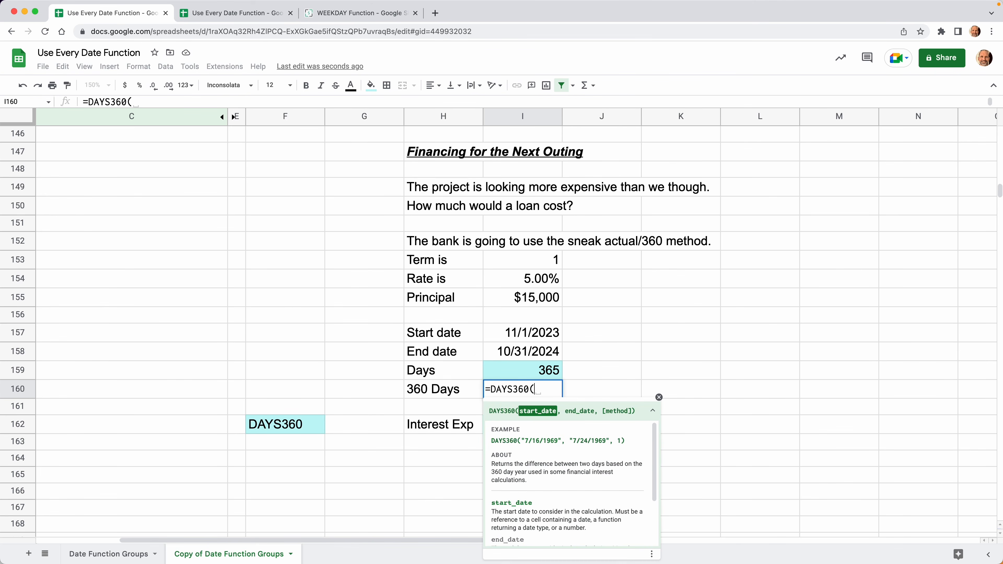
left_click(557, 333)
type(",")
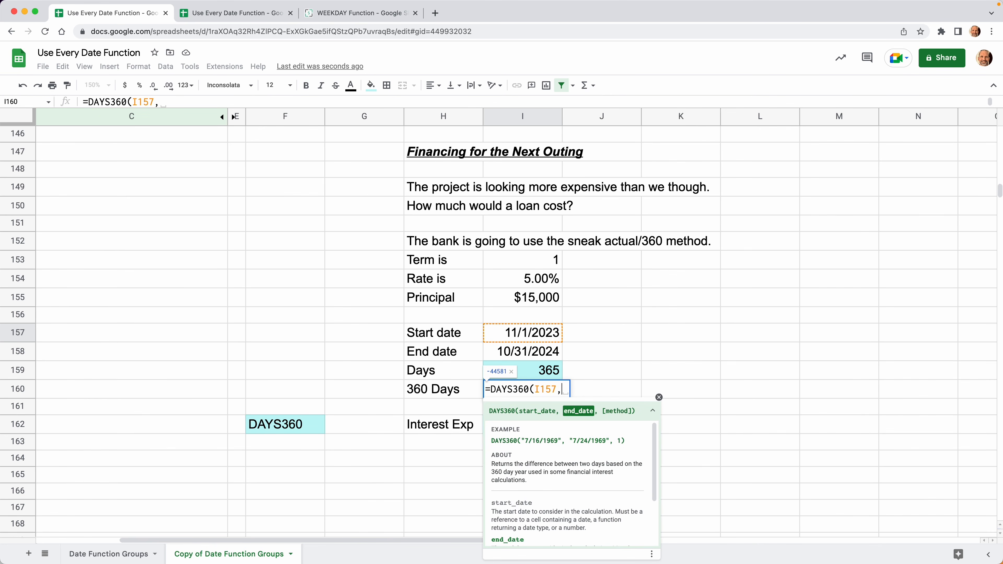
left_click(559, 352)
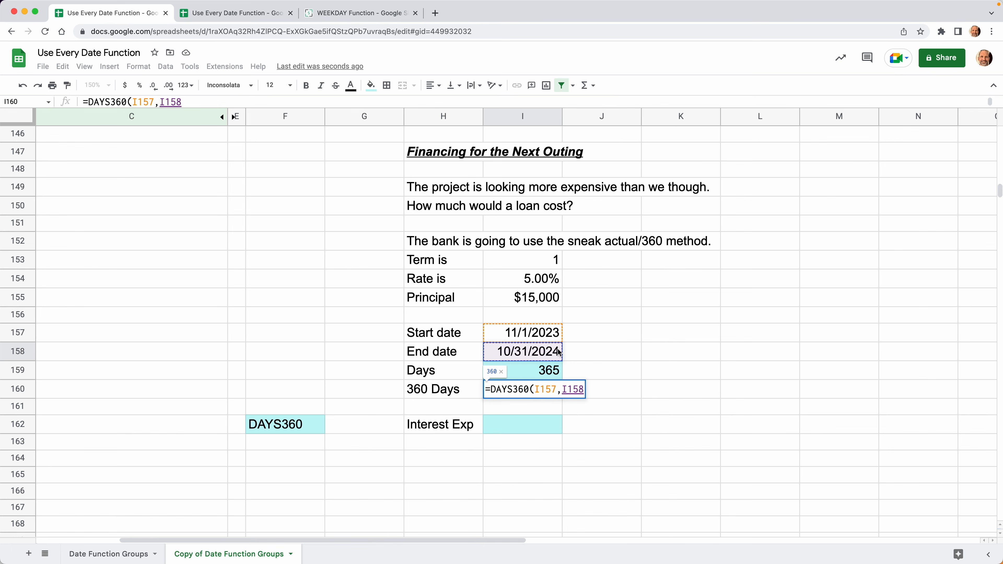
type(",")
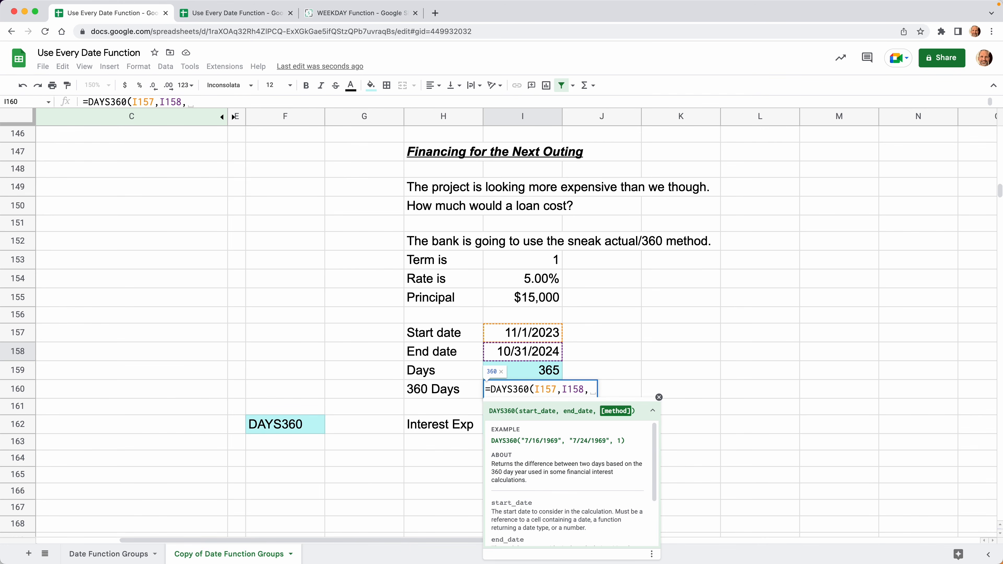
key("BackSpace")
key("BackSpace")
type(")")
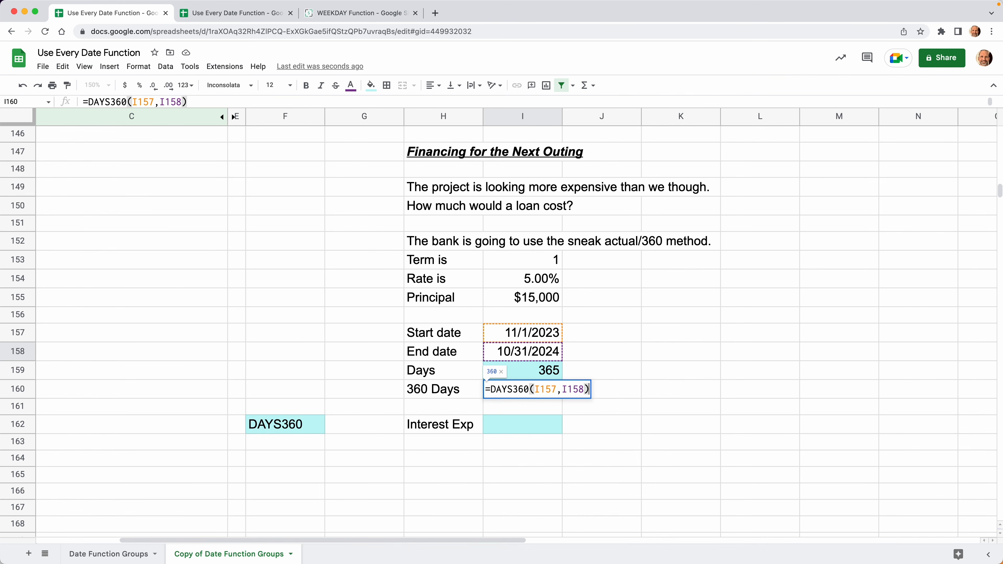
key("Return")
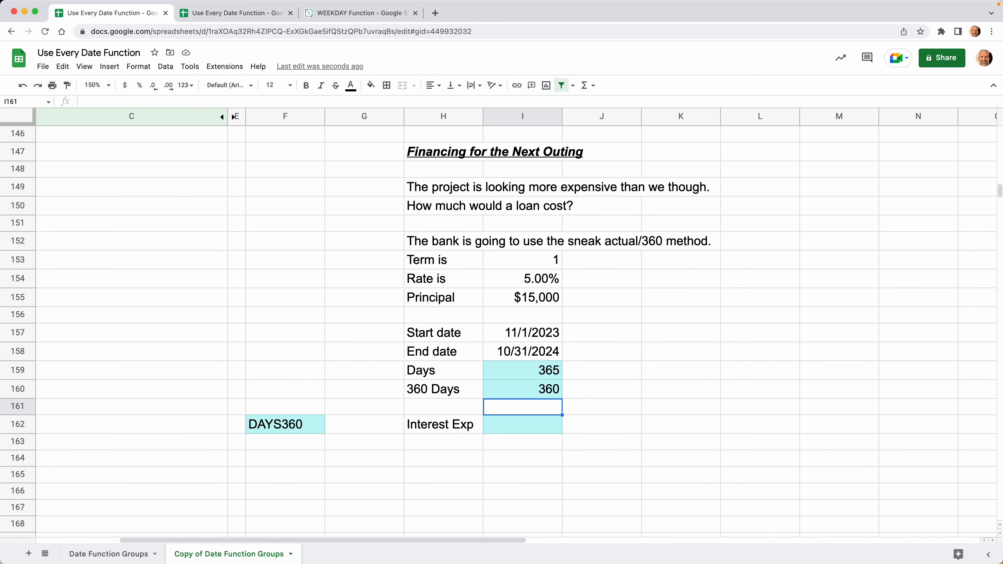
- Calculate Interest Exp in I162 as principal times rate times Days over 360 Days, =I155*I154*(I159/I160)
key("Down")
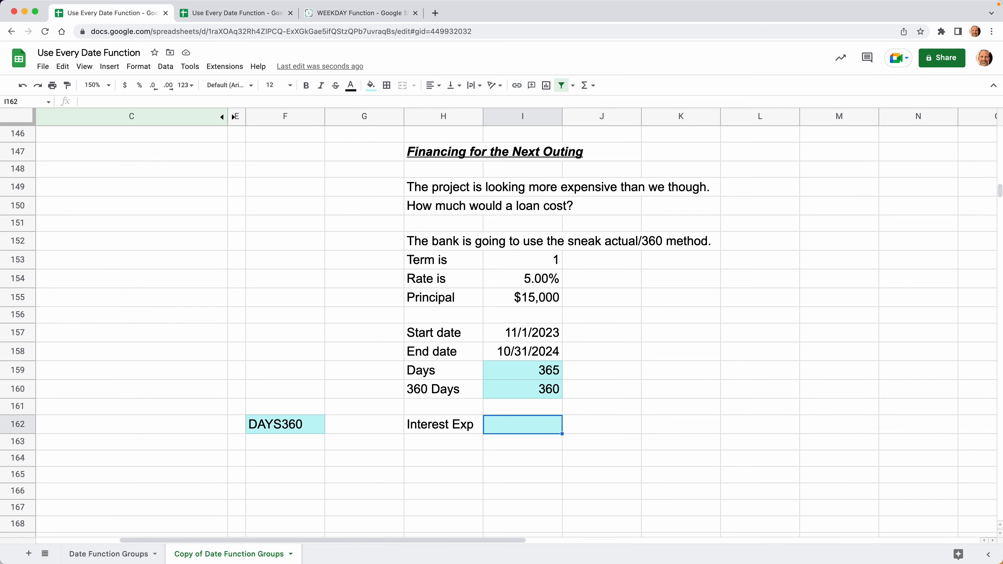
type("=")
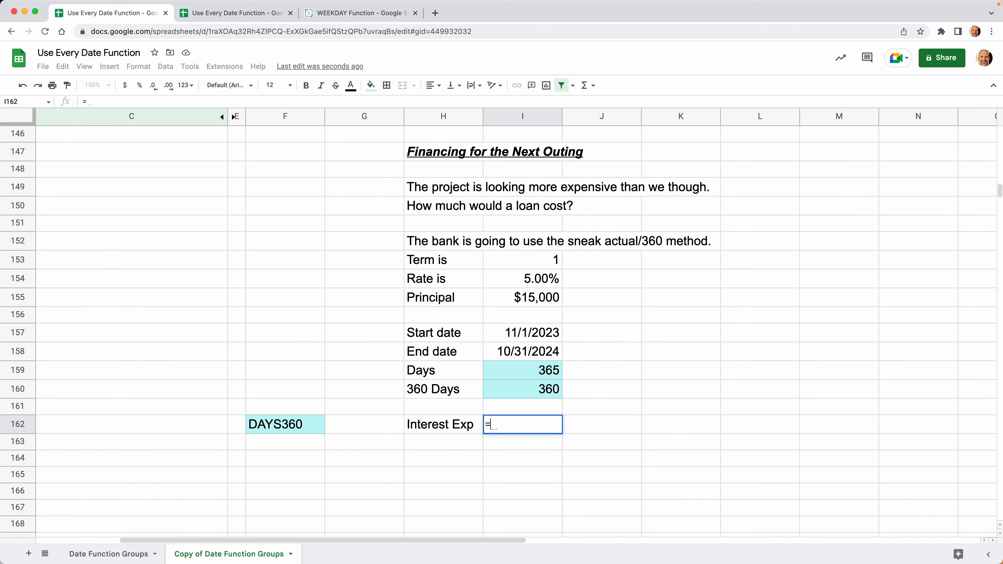
key("Up")
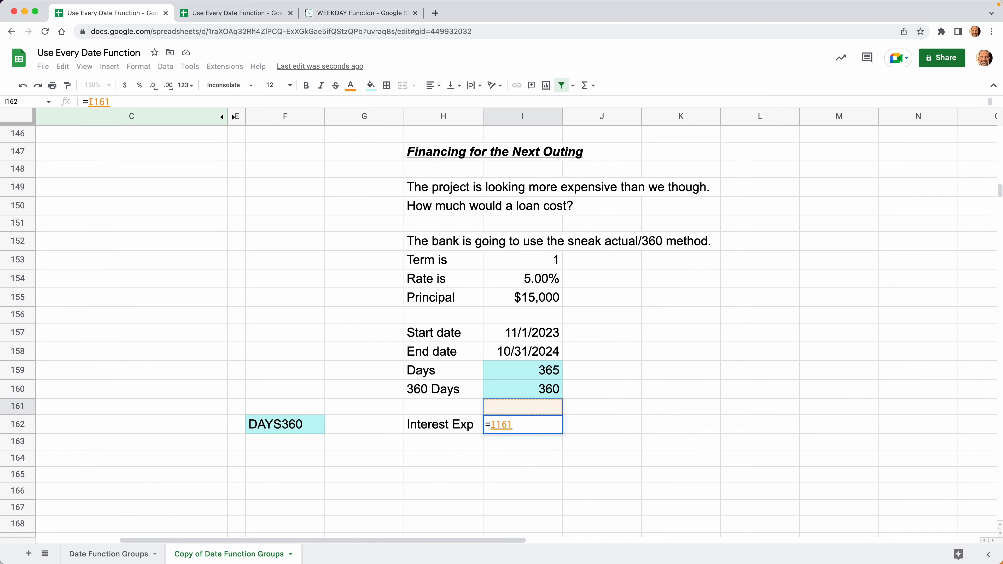
key("Up")
key("Up")
key("Up")
key("Up")
key("Up")
key("Up")
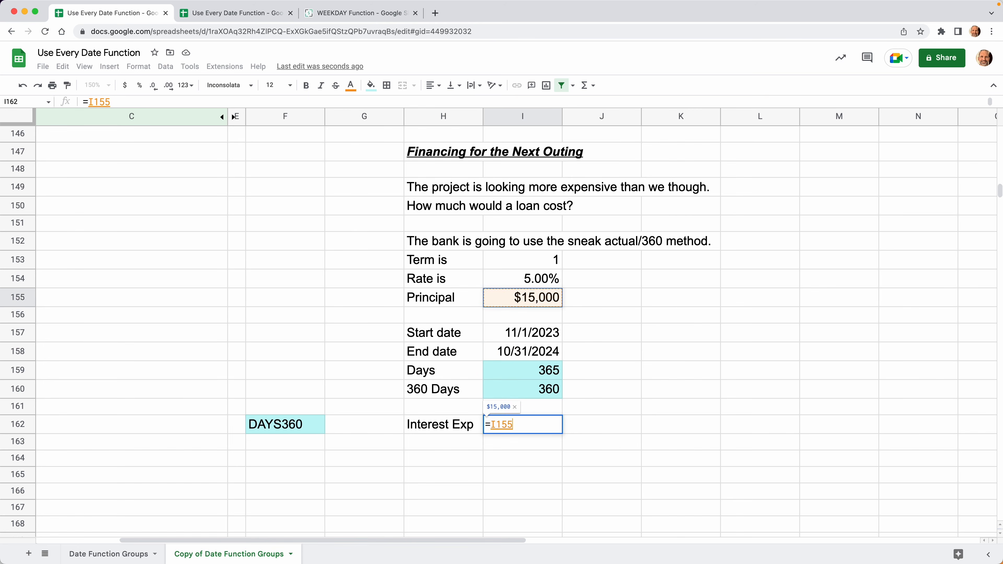
type("*")
key("Up")
key("Up")
key("Up")
key("Up")
key("Up")
key("Up")
key("Up")
key("Up")
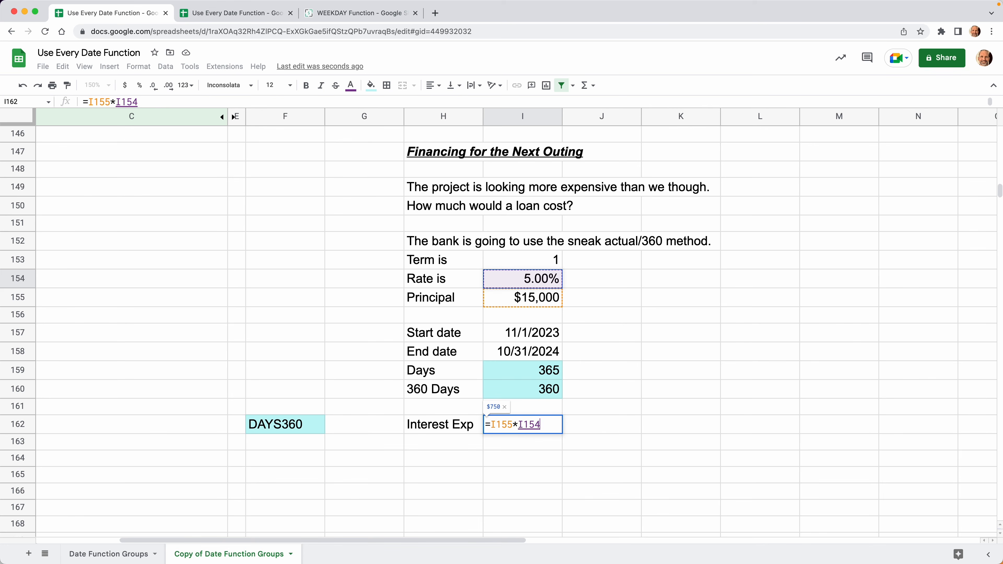
type("*(")
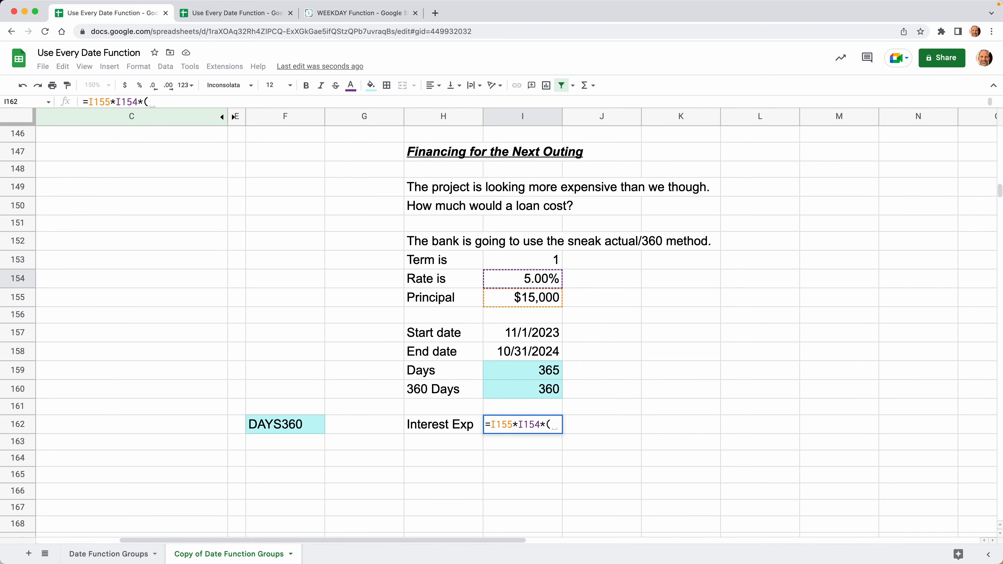
key("Up")
key("Up")
key("Up")
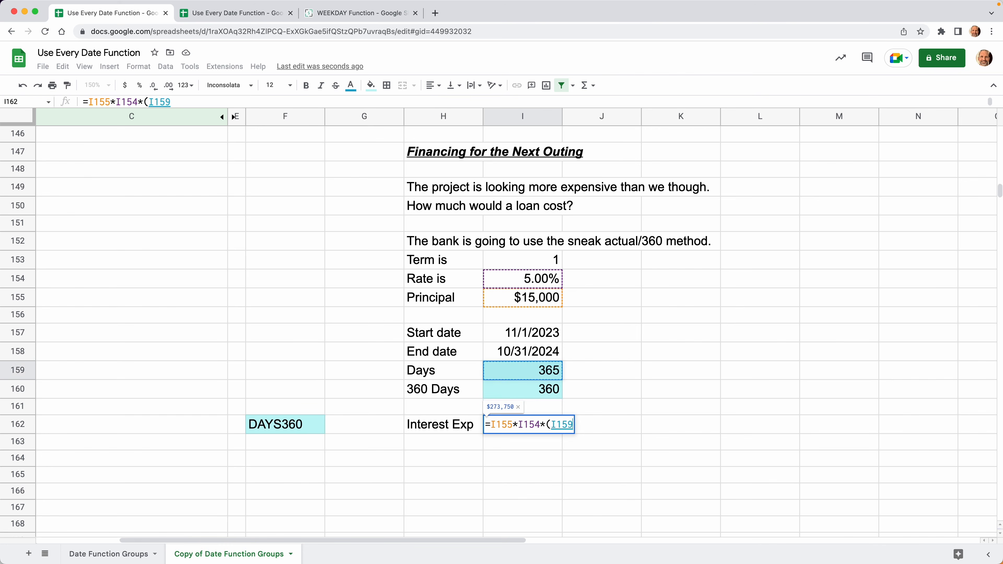
type("/")
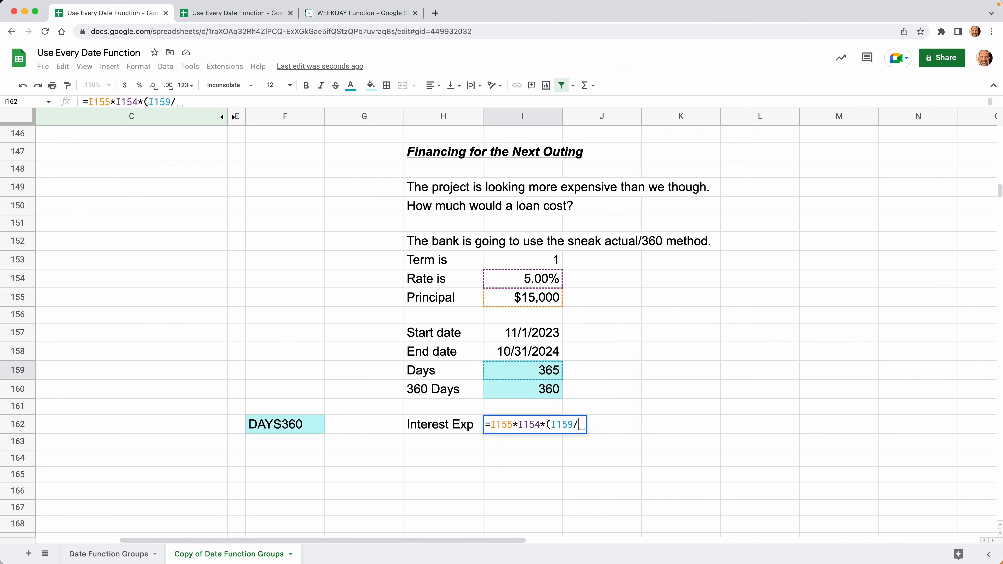
key("Up")
key("Up")
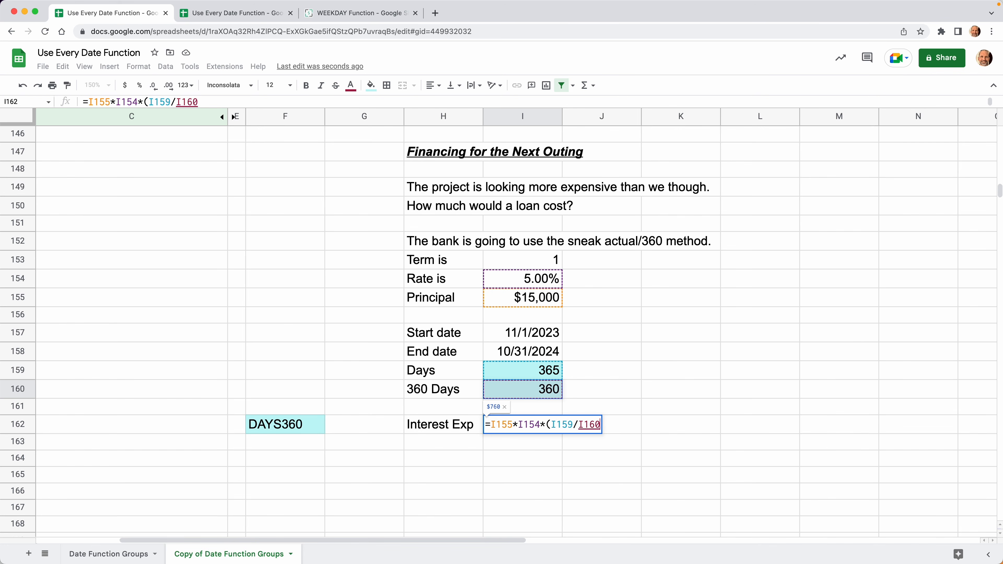
type(")")
key("Return")
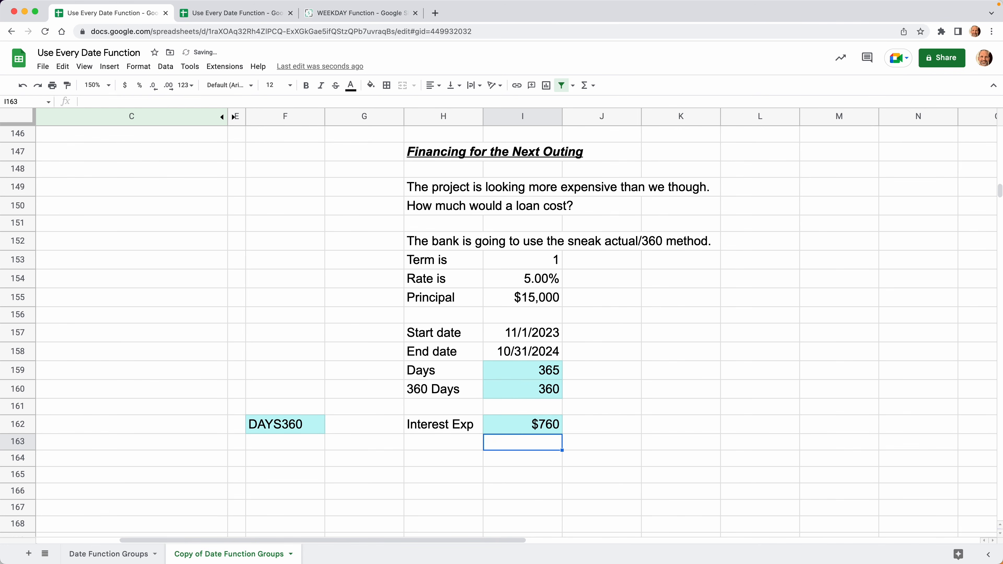
- Try a plain principal-times-rate interest calculation, =I155*I154, in I164 for comparison, and undo the entry
key("Down")
type("=")
key("Up")
key("Up")
key("Up")
key("Up")
key("Up")
key("Up")
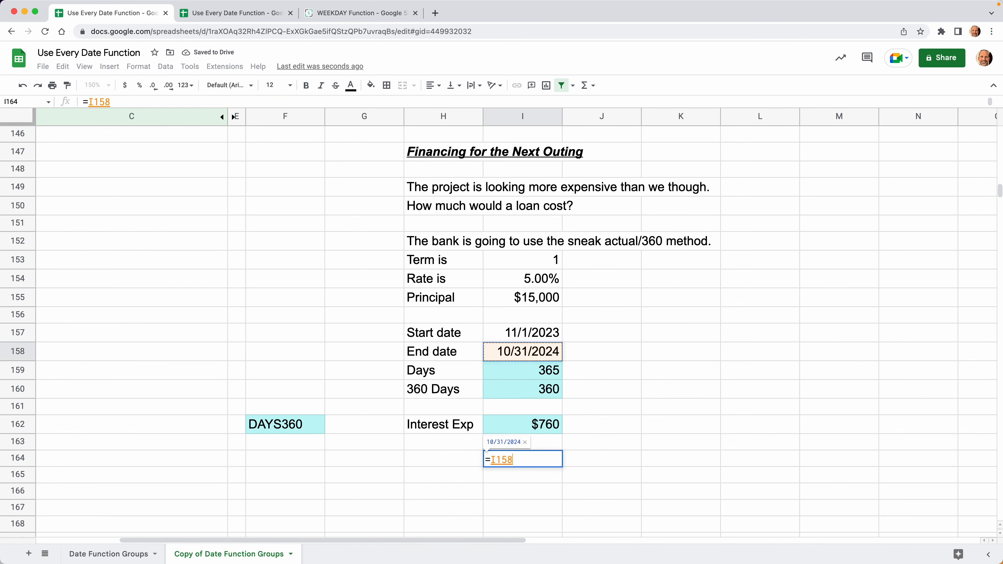
key("Up")
key("Up")
key("Up")
type("*")
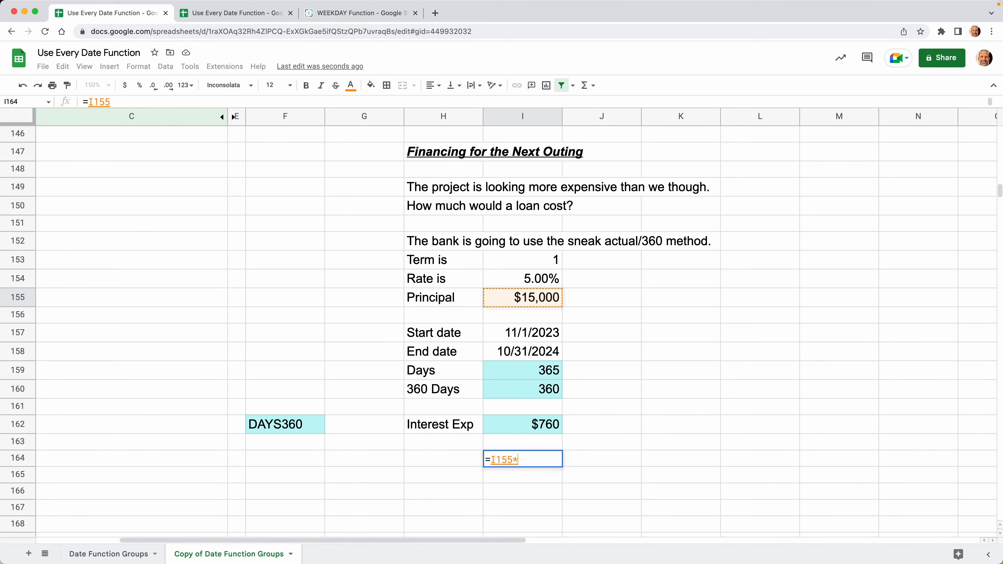
key("Up")
key("Up")
key("Up")
key("Up")
key("Up")
key("Up")
key("Up")
key("Up")
key("Up")
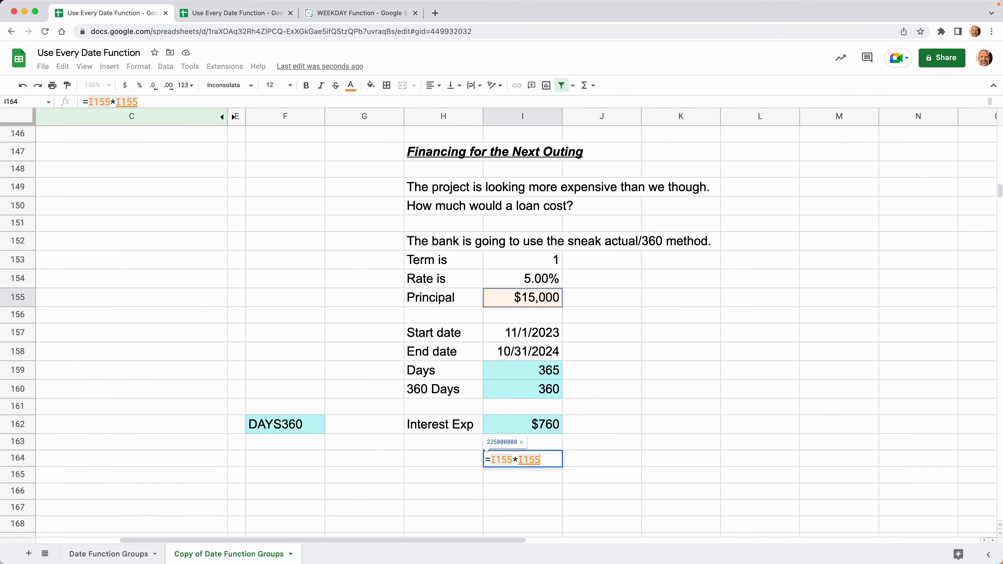
key("Up")
key("Return")
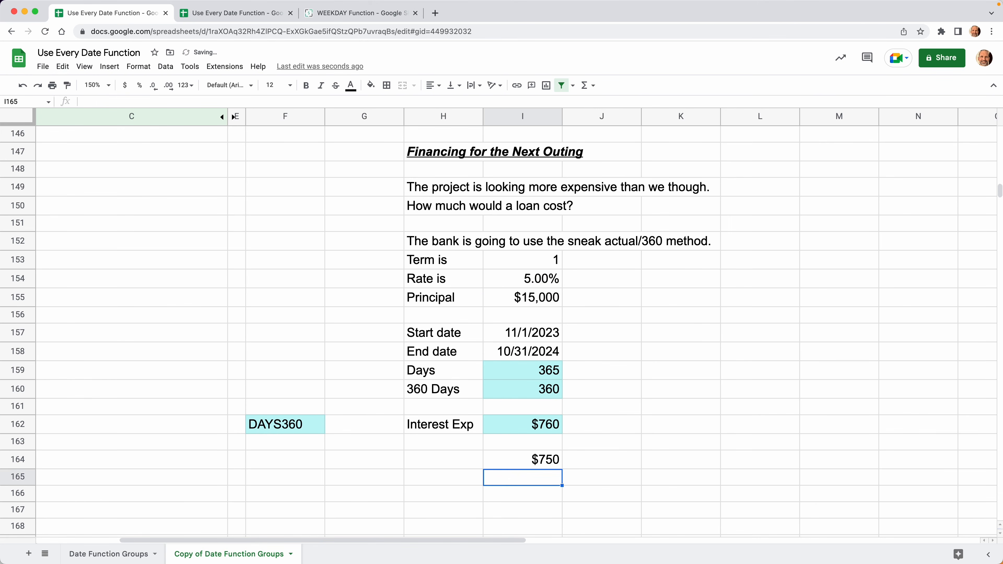
key("ctrl+z")
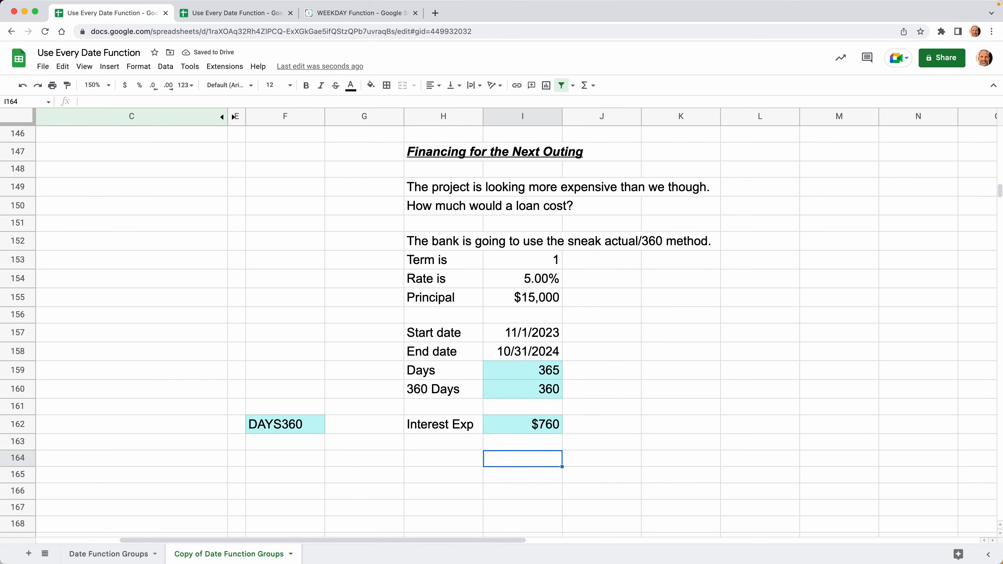